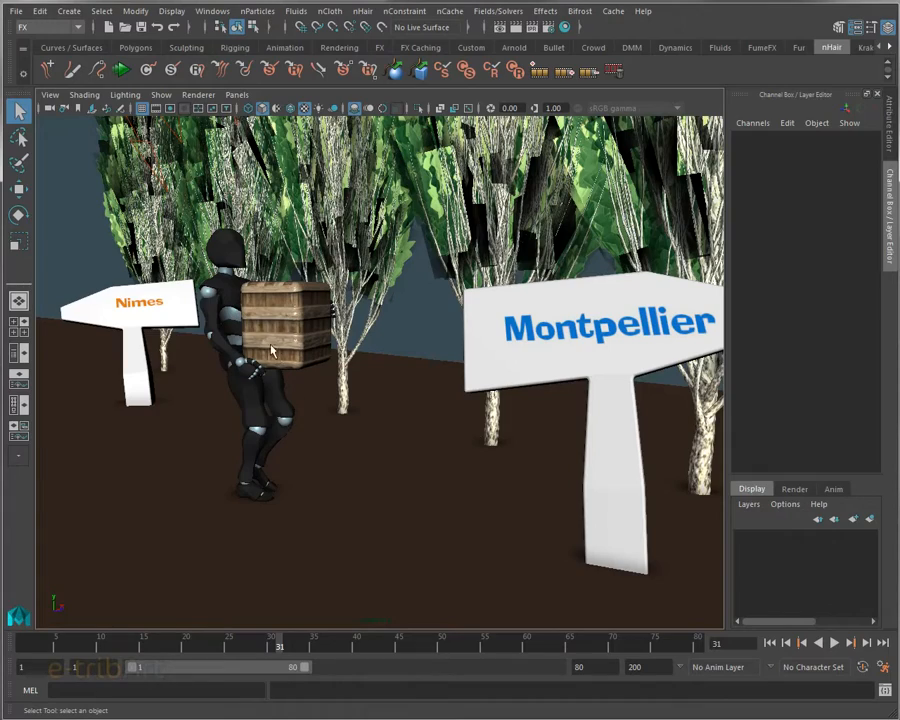
Create a display layer from the AlphaHighResMeshes group and set the layer to Reference
{"action": "mouse_move", "coordinate": [325, 366]}
{"action": "left_mouse_down", "text": "alt"}
{"action": "mouse_move", "coordinate": [337, 380]}
{"action": "mouse_move", "coordinate": [318, 387]}
{"action": "mouse_move", "coordinate": [330, 386]}
{"action": "left_mouse_up", "text": "alt"}
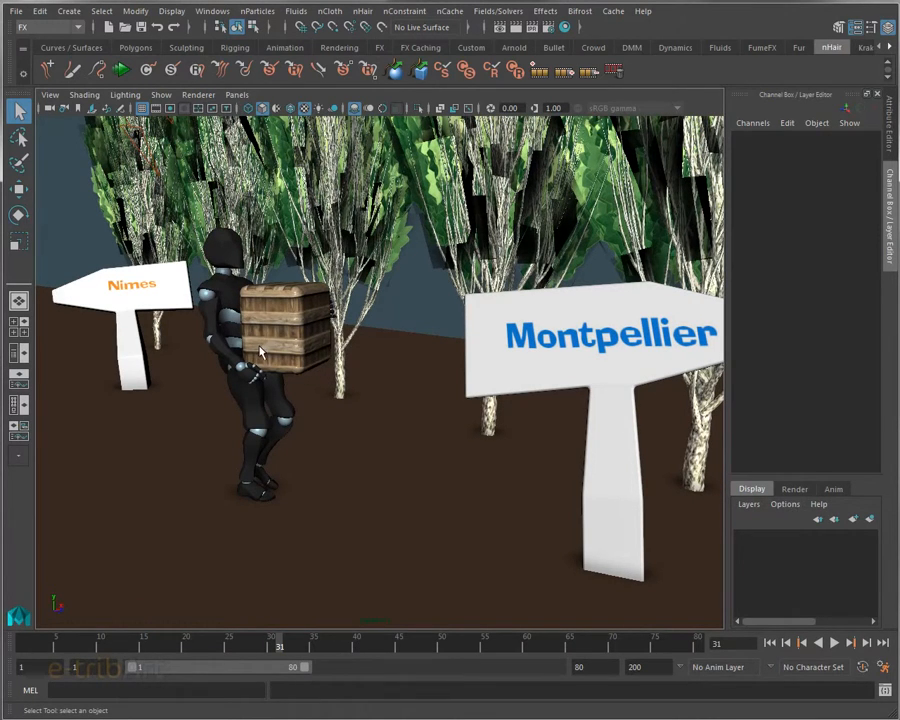
{"action": "left_click_drag", "start_coordinate": [259, 350], "coordinate": [288, 384], "text": "alt"}
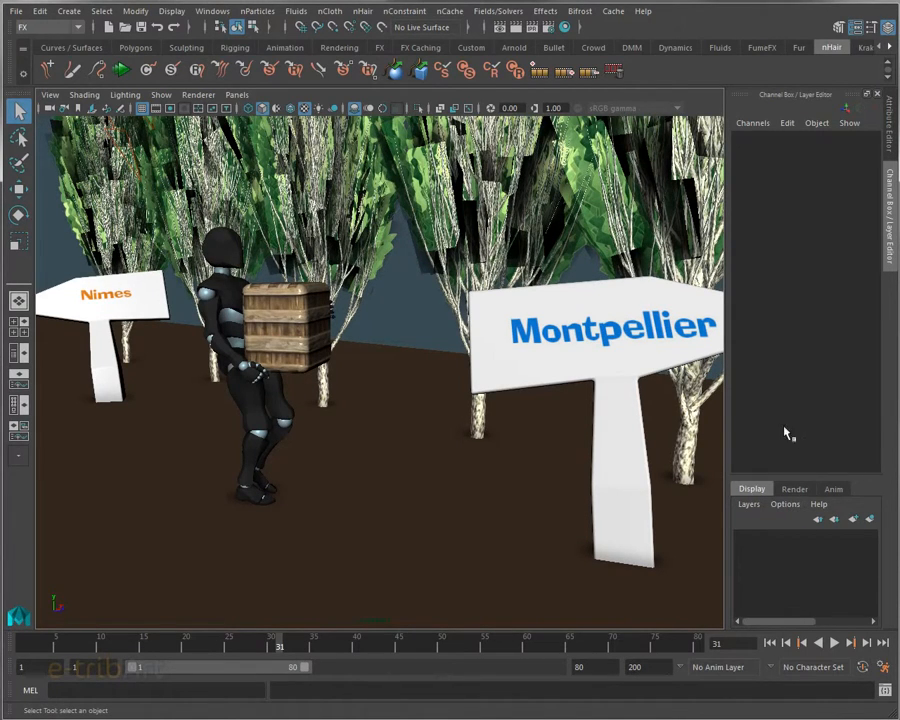
{"action": "left_click", "coordinate": [252, 424]}
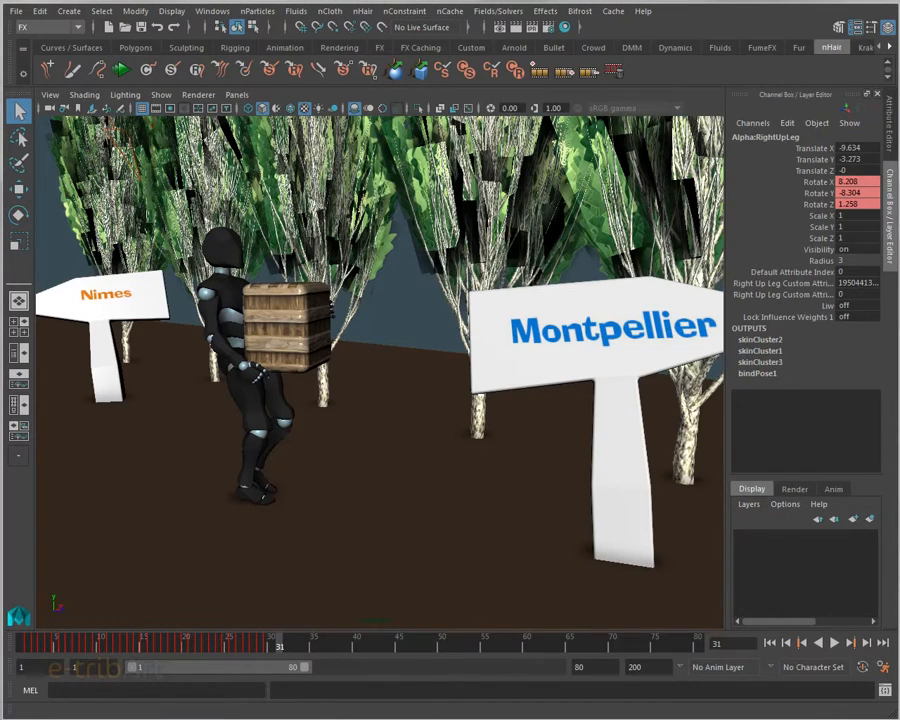
{"action": "left_click_drag", "start_coordinate": [899, 200], "coordinate": [607, 114]}
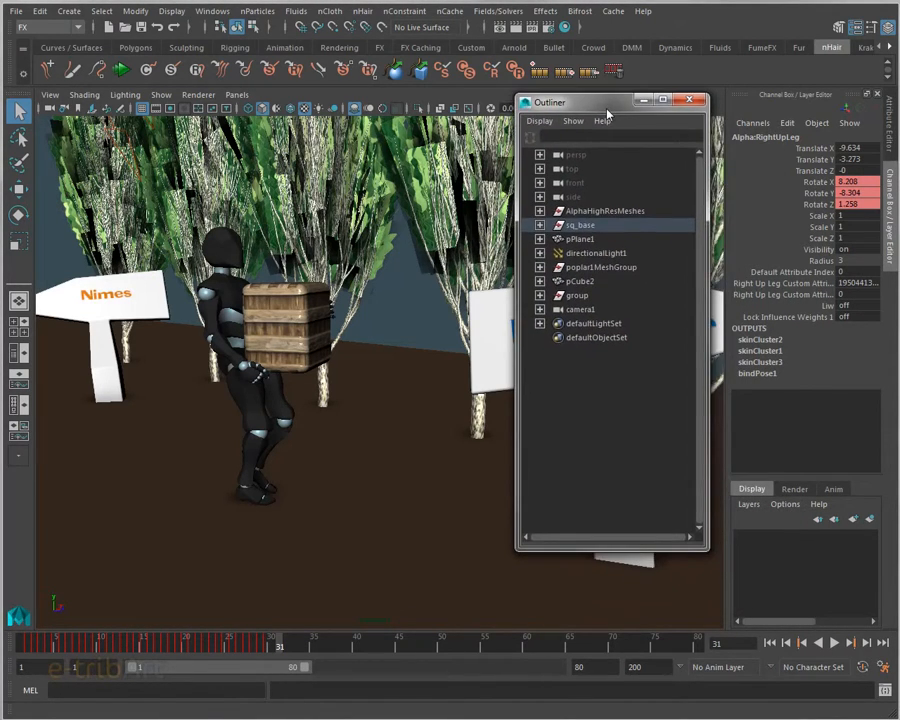
{"action": "left_click", "coordinate": [578, 211]}
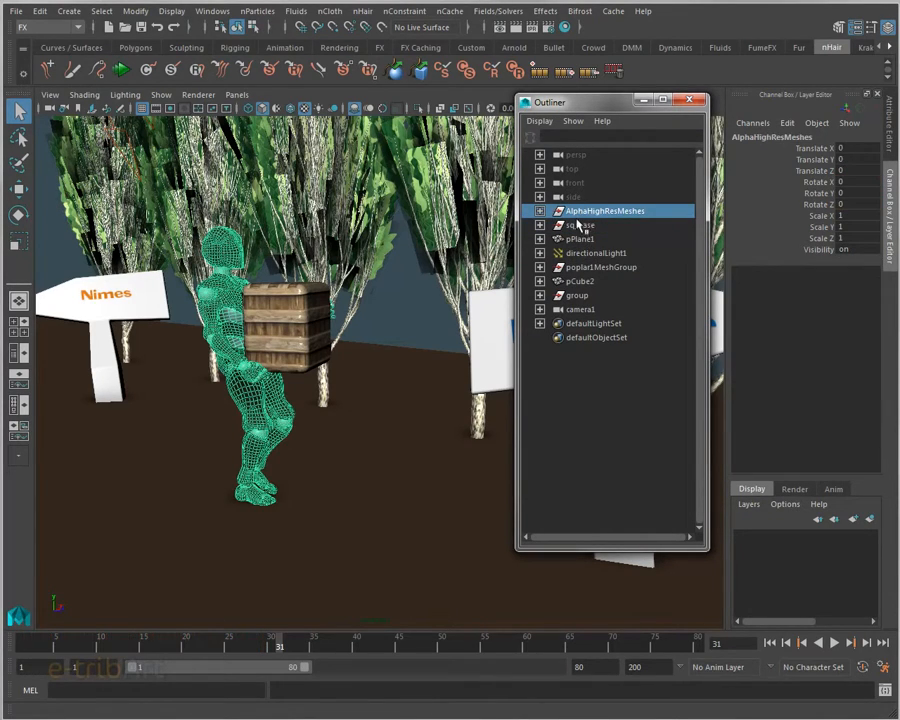
{"action": "left_click", "coordinate": [748, 504]}
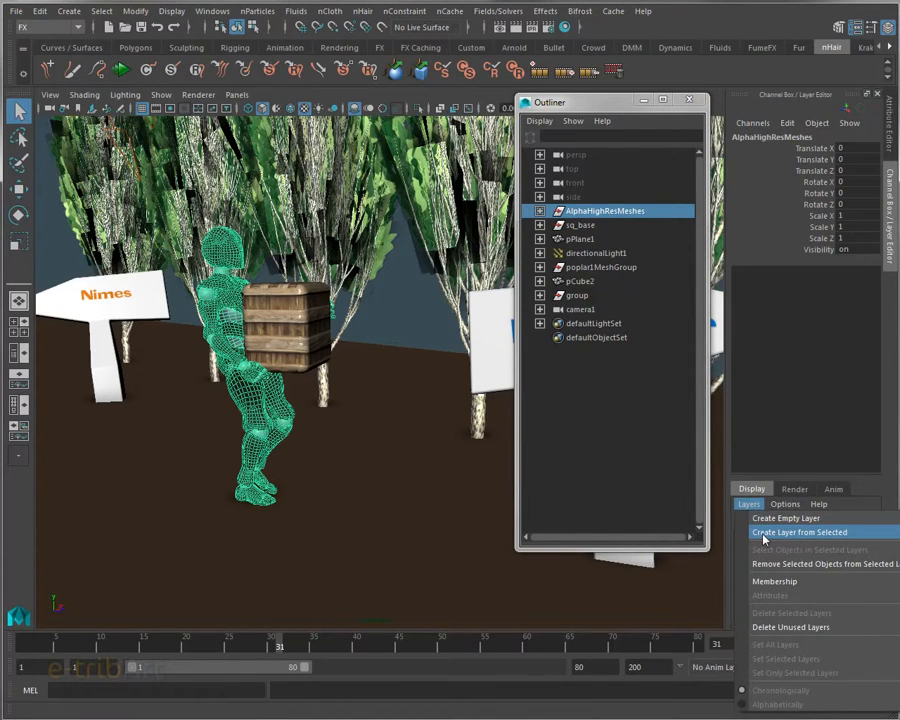
{"action": "left_click", "coordinate": [764, 534]}
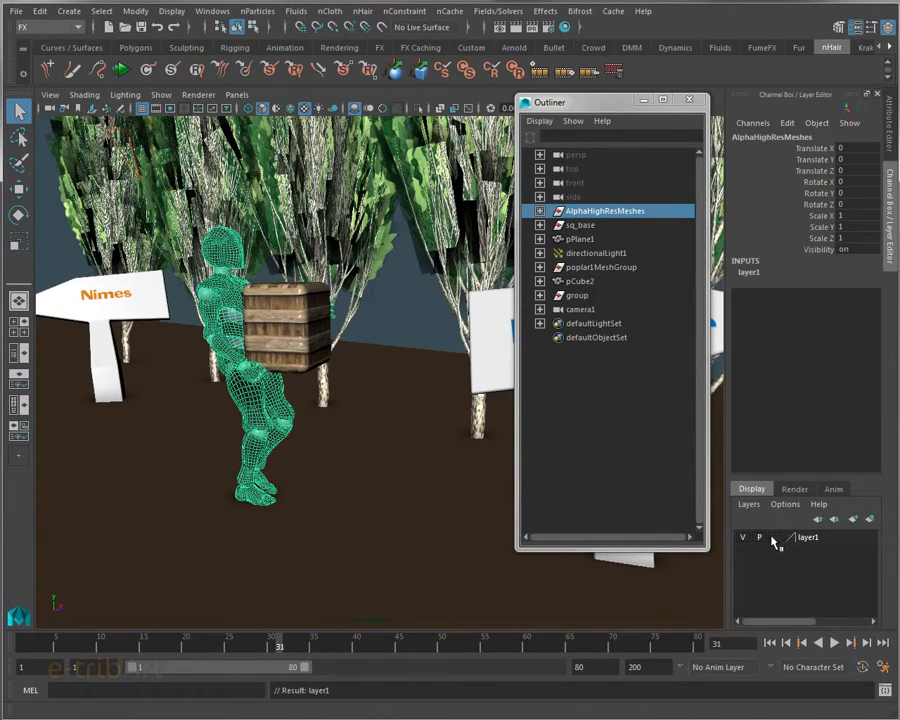
{"action": "left_click", "coordinate": [380, 315]}
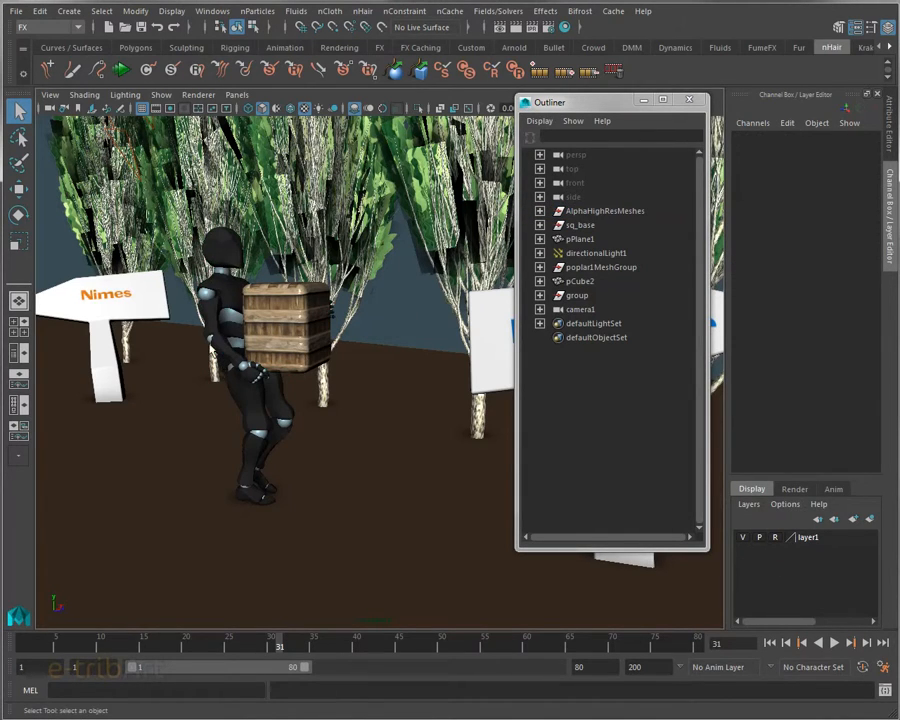
Turn on X-Ray Joints in the viewport and select the character's Spine1 joint
{"action": "left_click", "coordinate": [82, 95]}
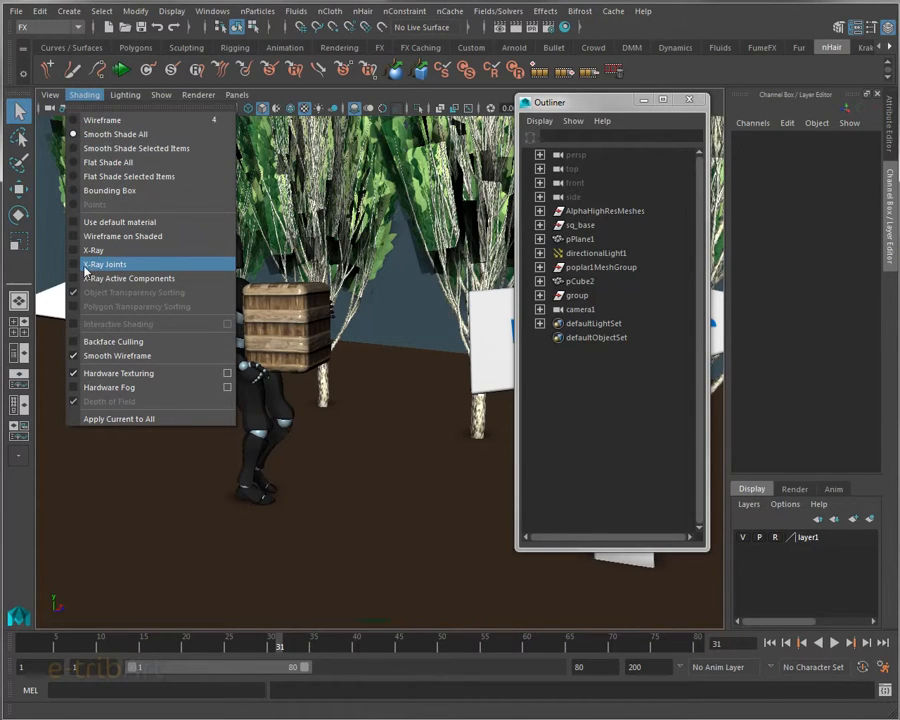
{"action": "left_click", "coordinate": [88, 265]}
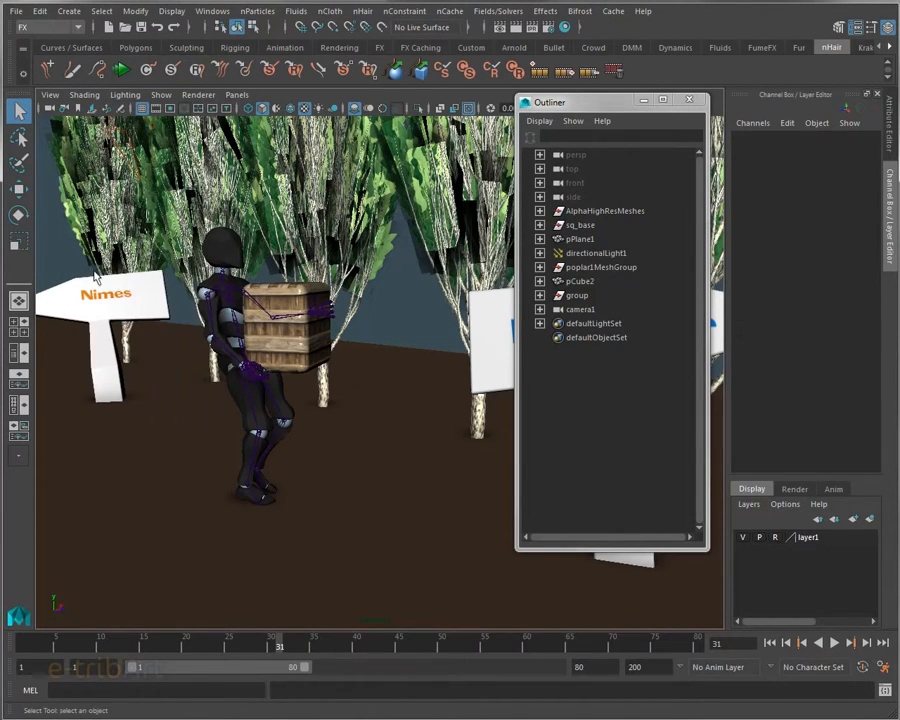
{"action": "left_click", "coordinate": [232, 320]}
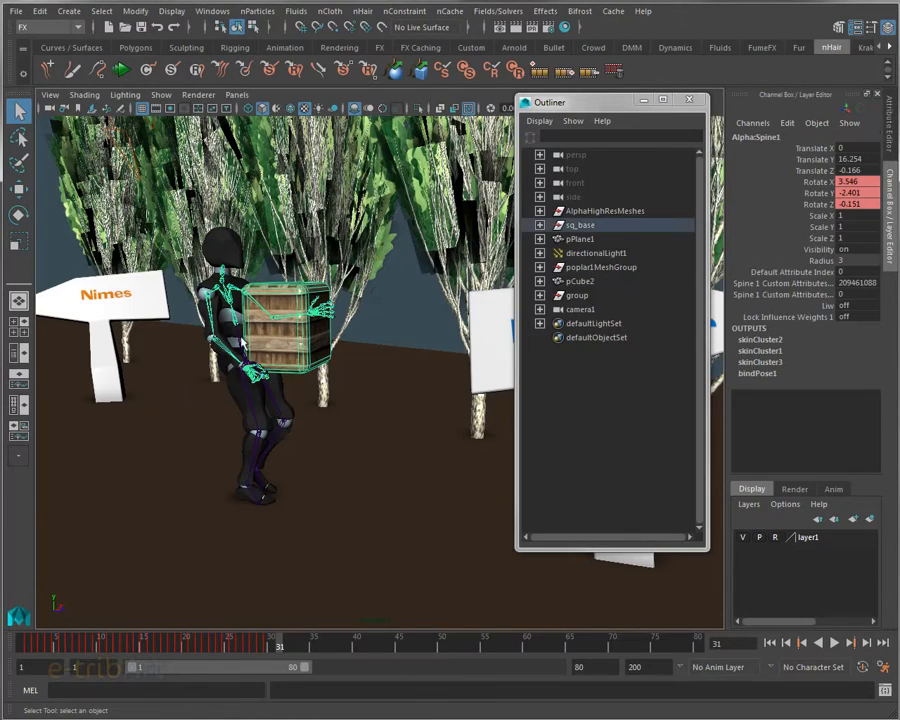
Create a second display layer from the sq_base skeleton group
{"action": "left_click", "coordinate": [545, 226]}
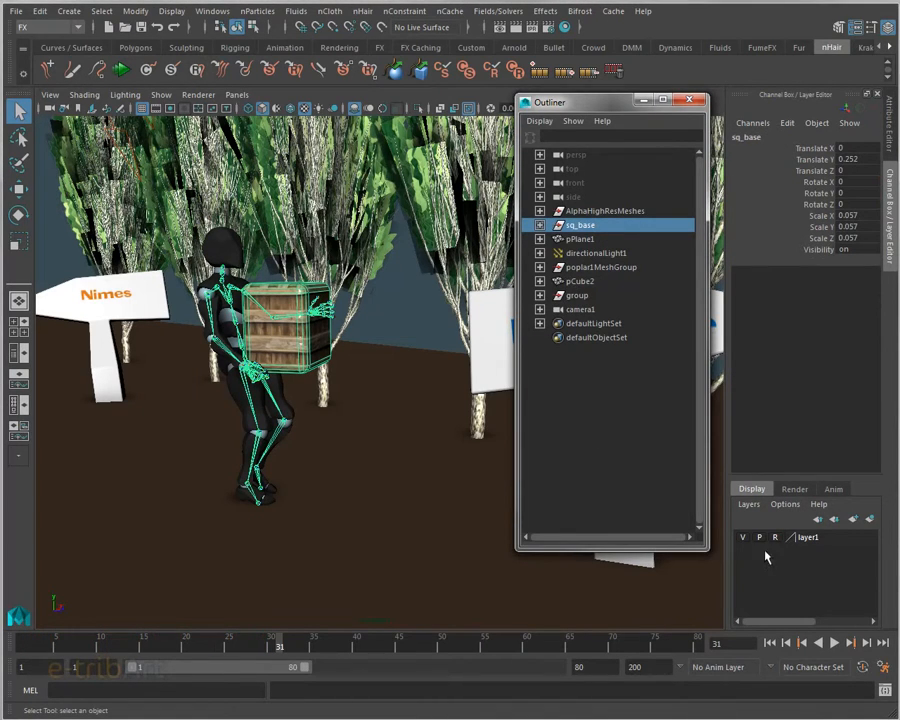
{"action": "left_click", "coordinate": [748, 504]}
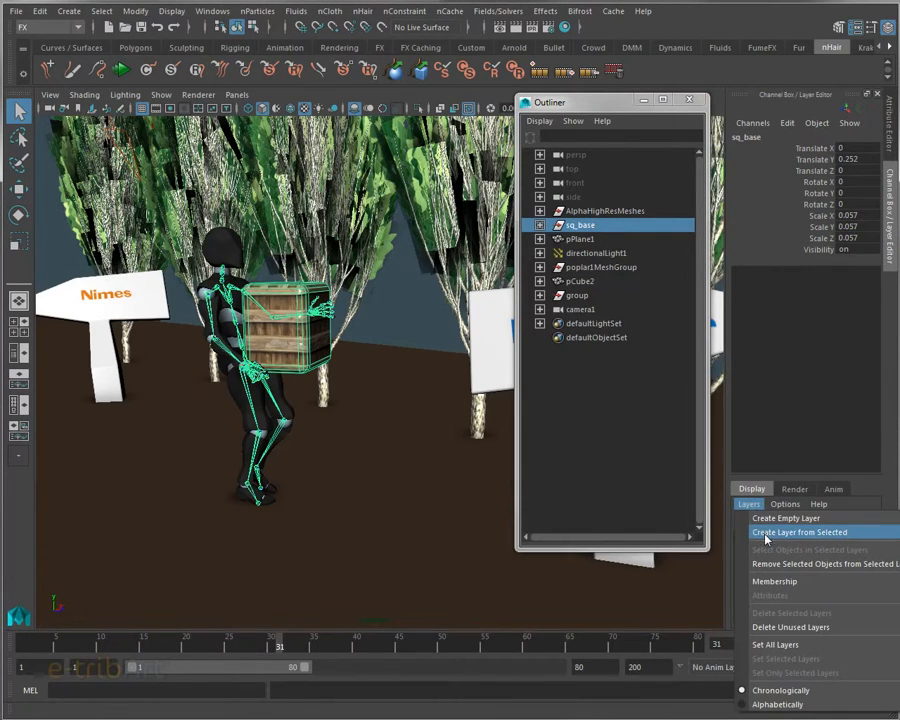
{"action": "left_click", "coordinate": [765, 535]}
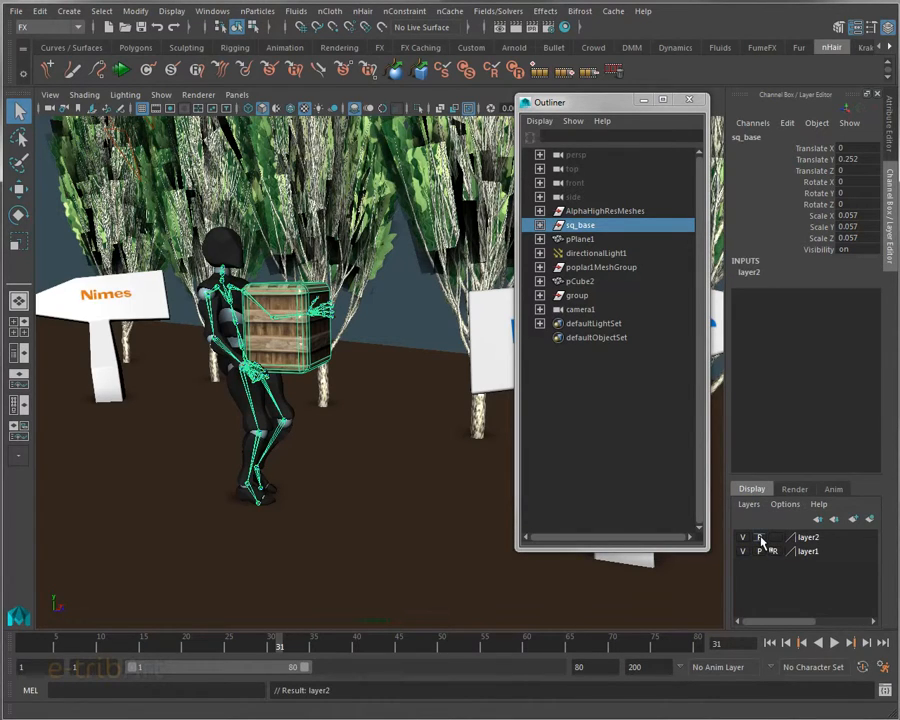
{"action": "left_click", "coordinate": [775, 538]}
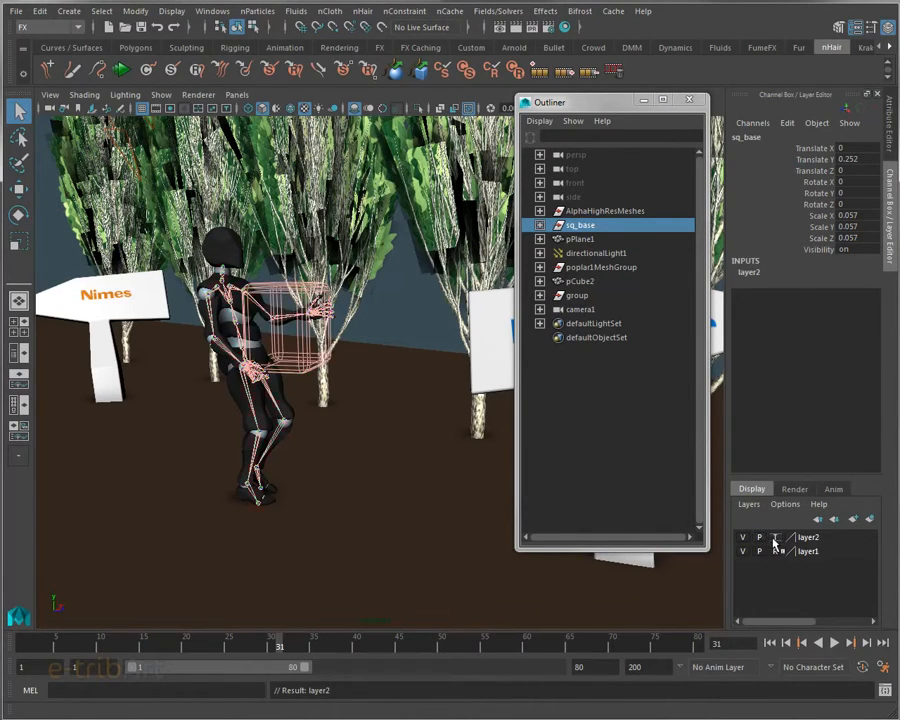
{"action": "left_click", "coordinate": [775, 538]}
{"action": "left_click", "coordinate": [776, 539]}
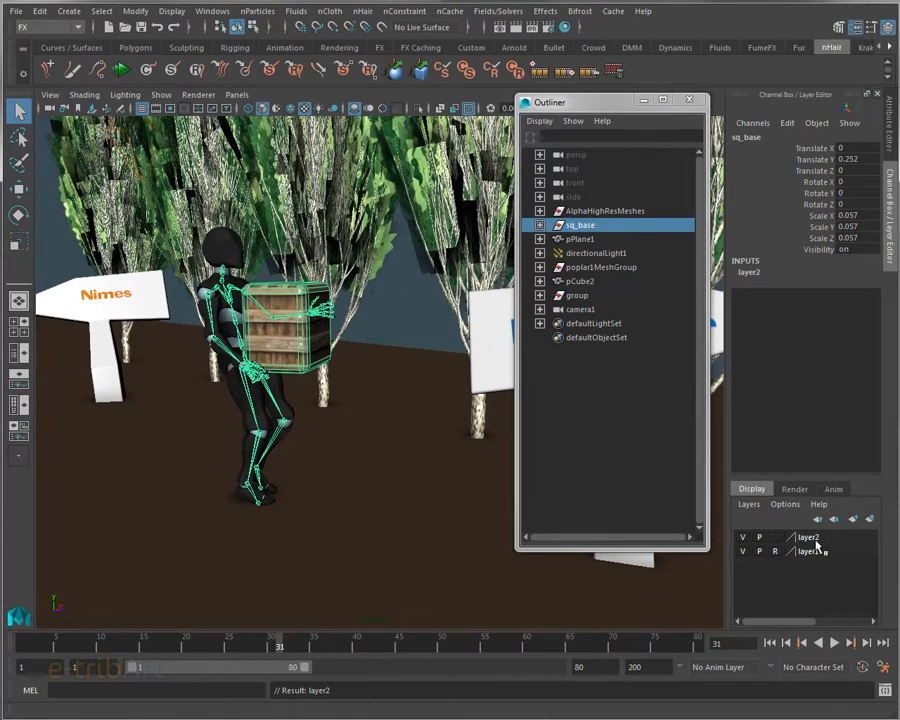
Set the color of layer2 to yellow and save the scene
{"action": "double_click", "coordinate": [803, 538]}
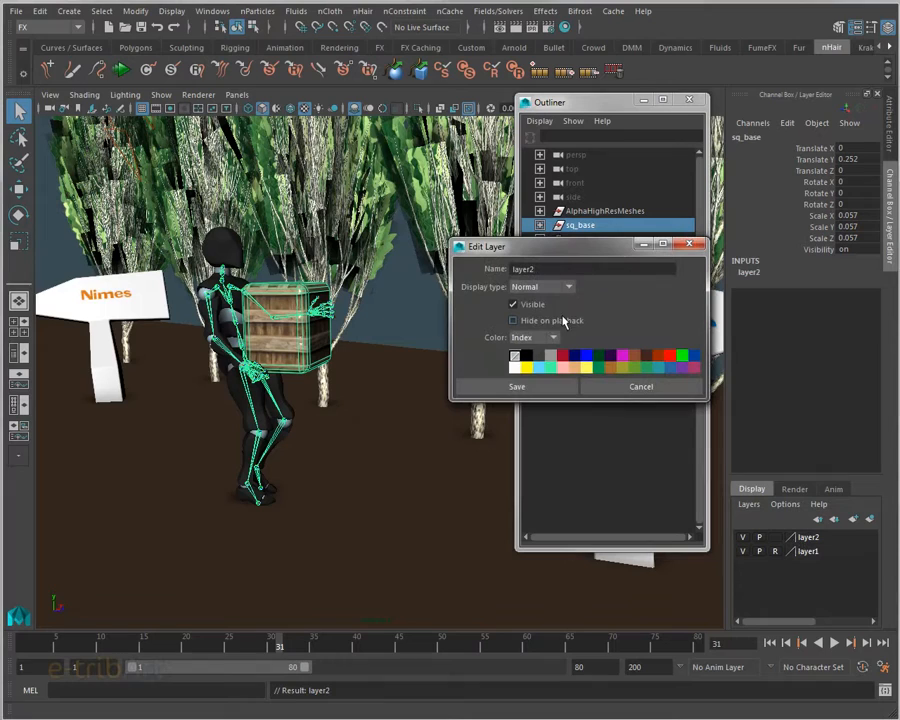
{"action": "left_click", "coordinate": [526, 367]}
{"action": "left_click", "coordinate": [516, 387]}
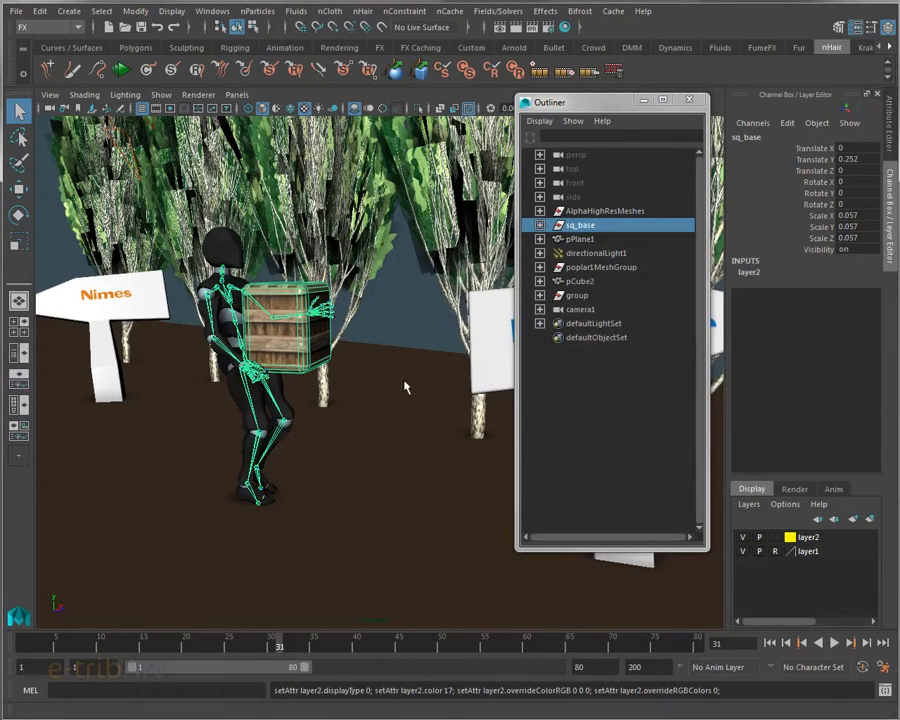
{"action": "left_click", "coordinate": [396, 312]}
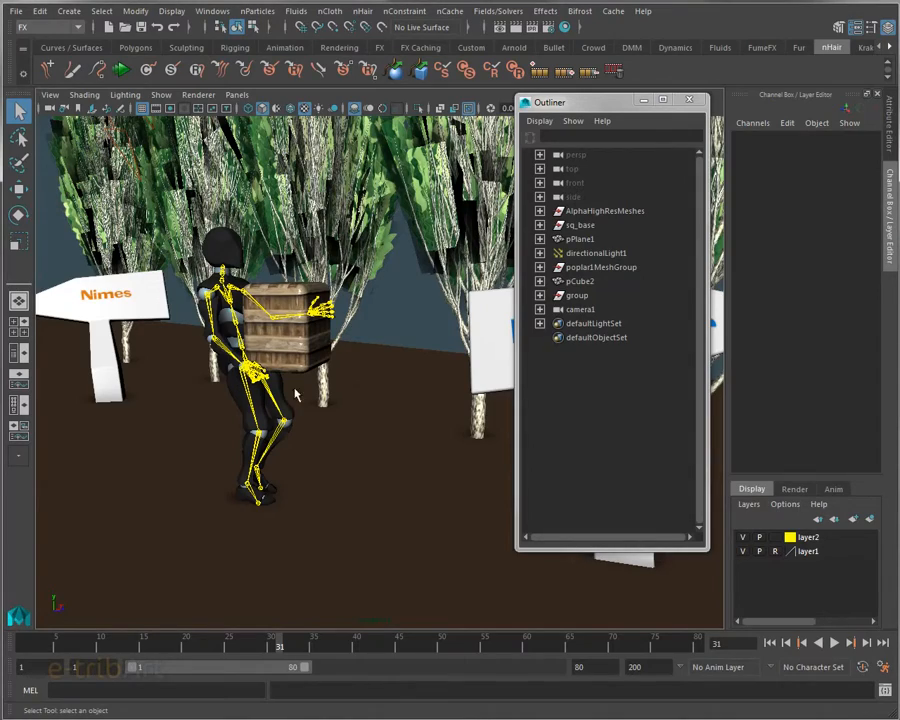
{"action": "left_click_drag", "start_coordinate": [288, 374], "coordinate": [395, 414], "text": "alt"}
{"action": "key", "text": "ctrl+s"}
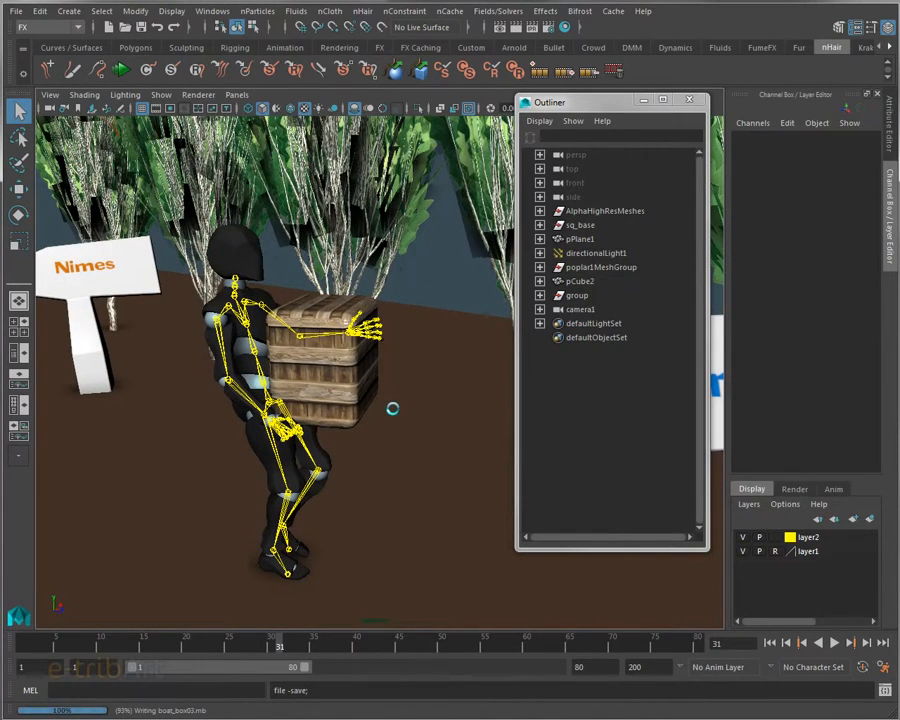
Inspect the animated channels and keyframes of the character's Spine1 and Spine2 joints
{"action": "left_click_drag", "start_coordinate": [394, 410], "coordinate": [260, 330], "text": "alt"}
{"action": "left_click", "coordinate": [262, 330]}
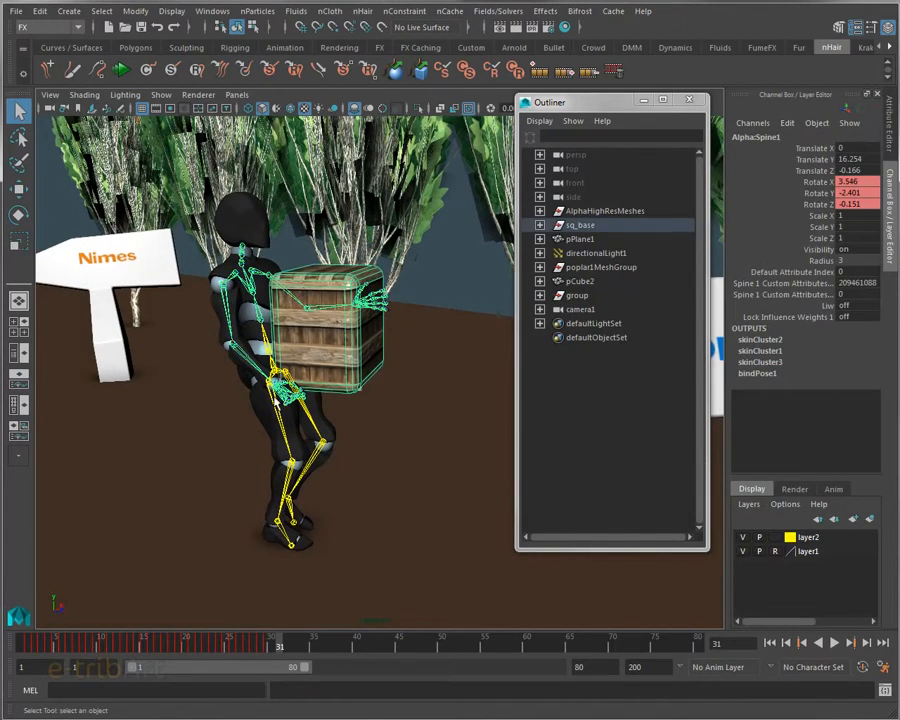
{"action": "left_click_drag", "start_coordinate": [178, 222], "coordinate": [290, 347], "text": "alt"}
{"action": "left_click", "coordinate": [233, 306]}
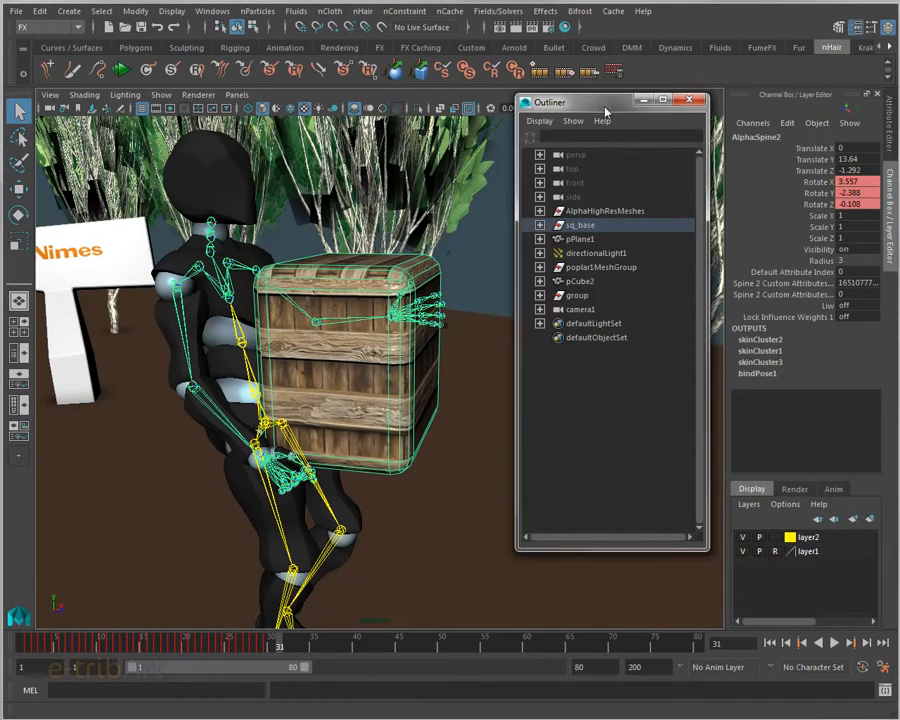
{"action": "mouse_move", "coordinate": [608, 109]}
{"action": "left_mouse_down"}
{"action": "mouse_move", "coordinate": [617, 107]}
{"action": "mouse_move", "coordinate": [611, 115]}
{"action": "left_mouse_up"}
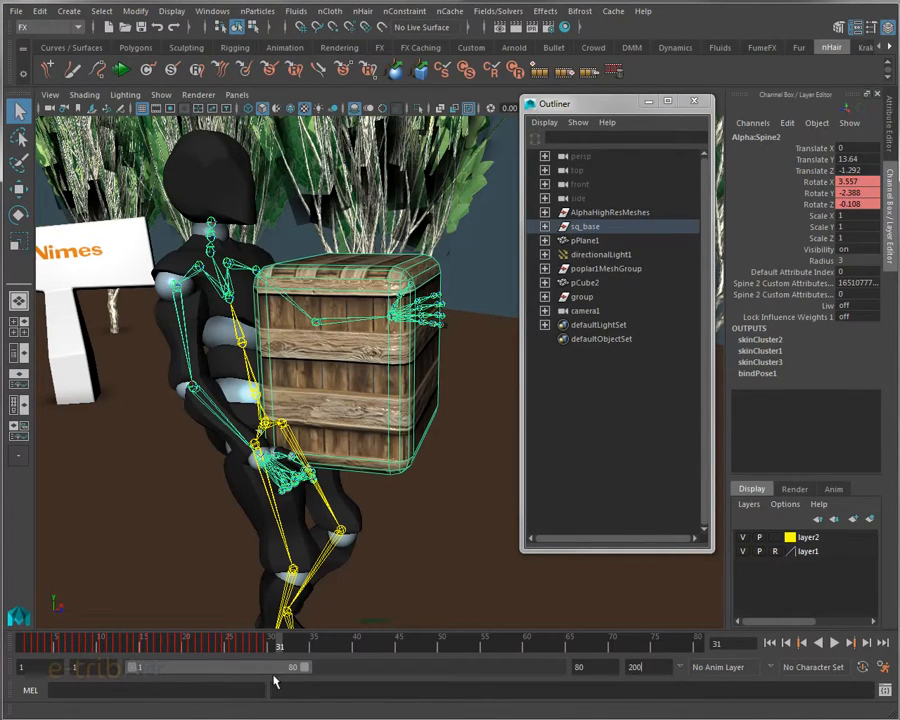
Shorten the playback range so that it ends at frame 30
{"action": "left_click_drag", "start_coordinate": [307, 669], "coordinate": [200, 686]}
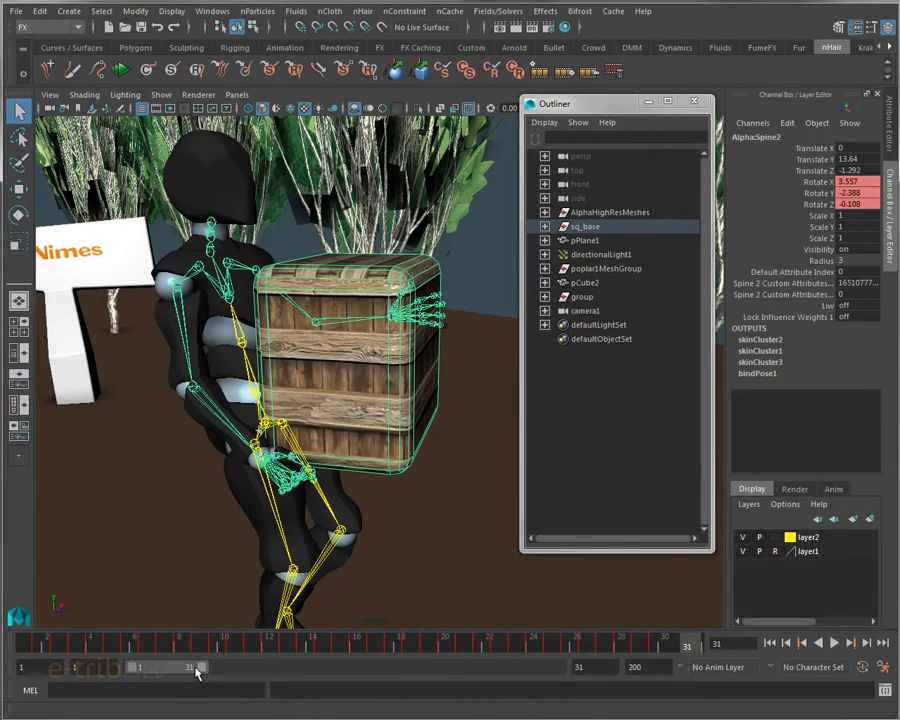
{"action": "left_click", "coordinate": [547, 667]}
{"action": "type", "text": "30"}
{"action": "key", "text": "Return"}
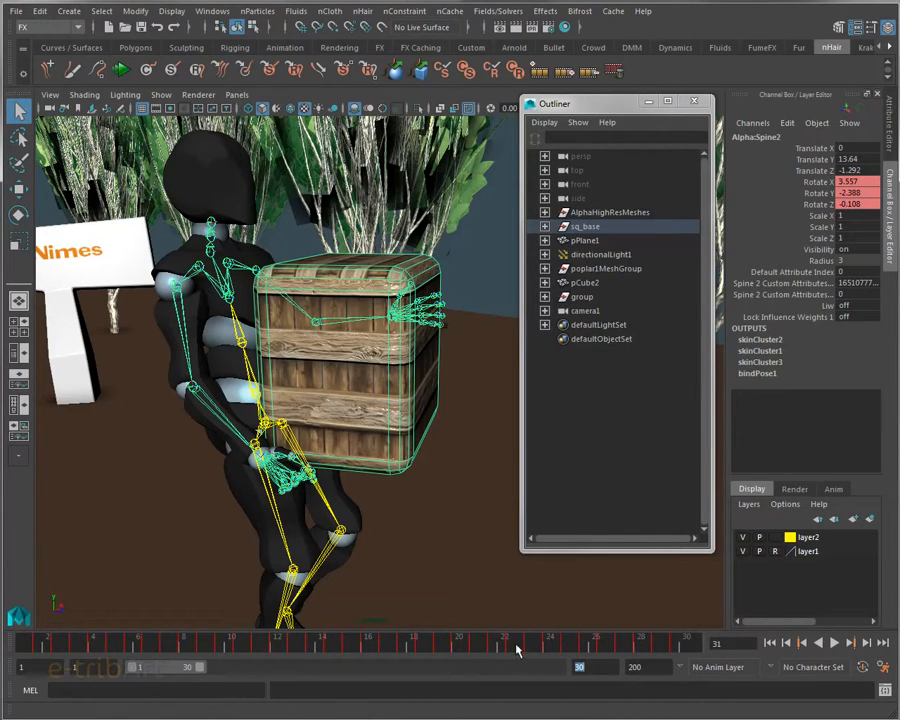
Scrub through and play the character's carrying animation, stopping at frame 14
{"action": "left_click", "coordinate": [39, 640]}
{"action": "left_click_drag", "start_coordinate": [39, 643], "coordinate": [282, 676]}
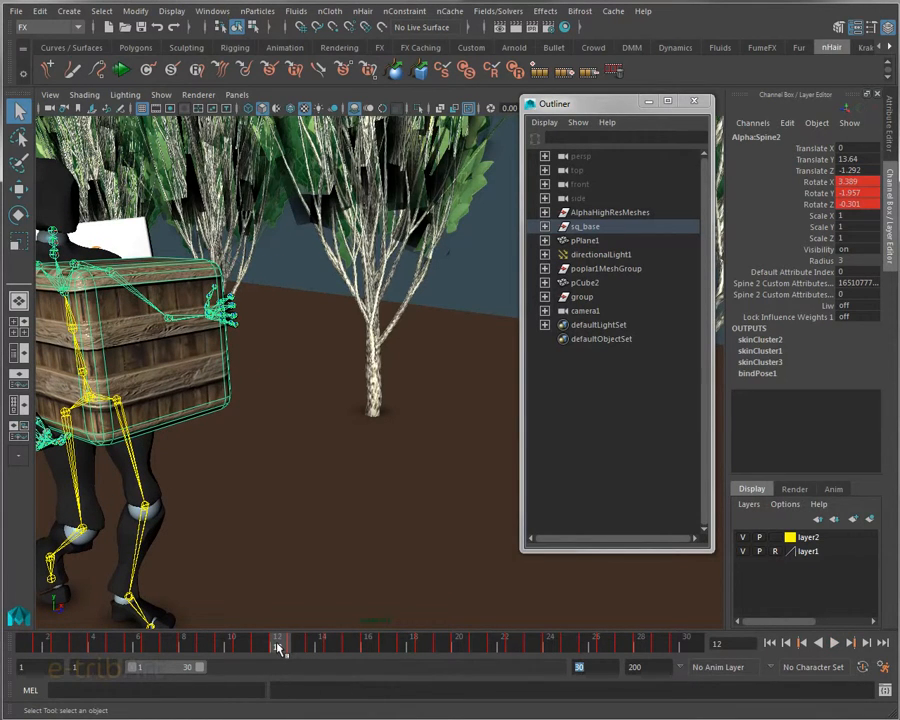
{"action": "key", "text": "alt+v"}
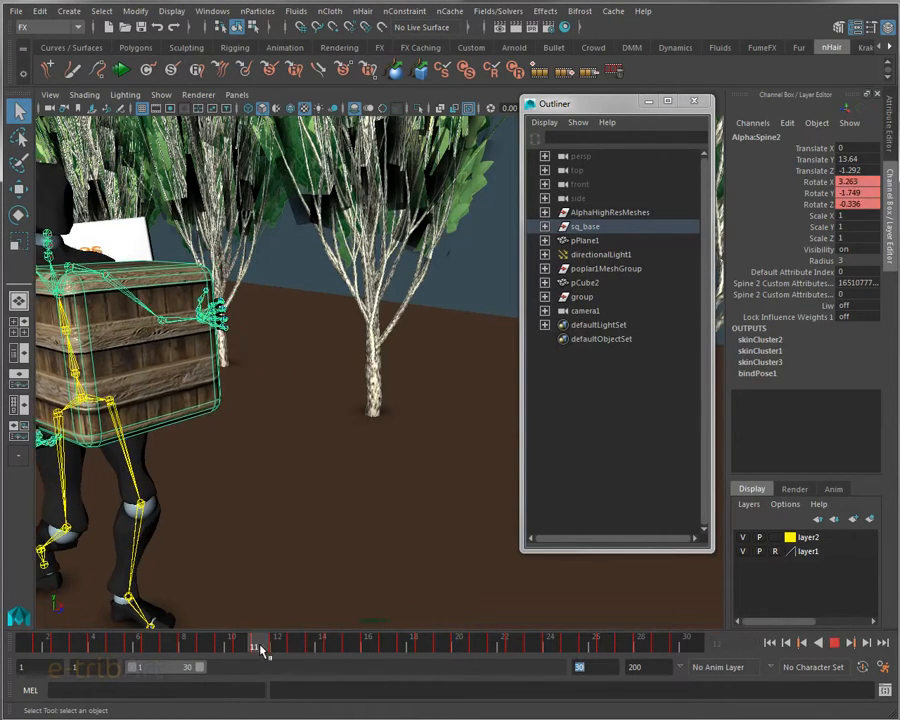
{"action": "left_click_drag", "start_coordinate": [172, 652], "coordinate": [321, 657]}
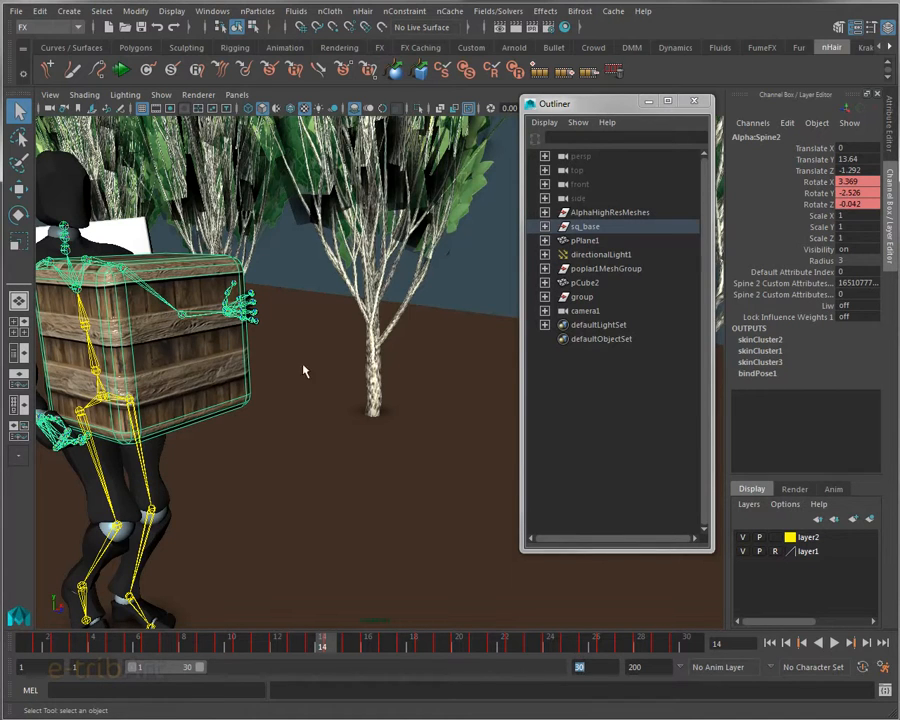
Select the character's Neck joint and frame the upper body closely
{"action": "left_click_drag", "start_coordinate": [158, 400], "coordinate": [240, 350], "text": "alt"}
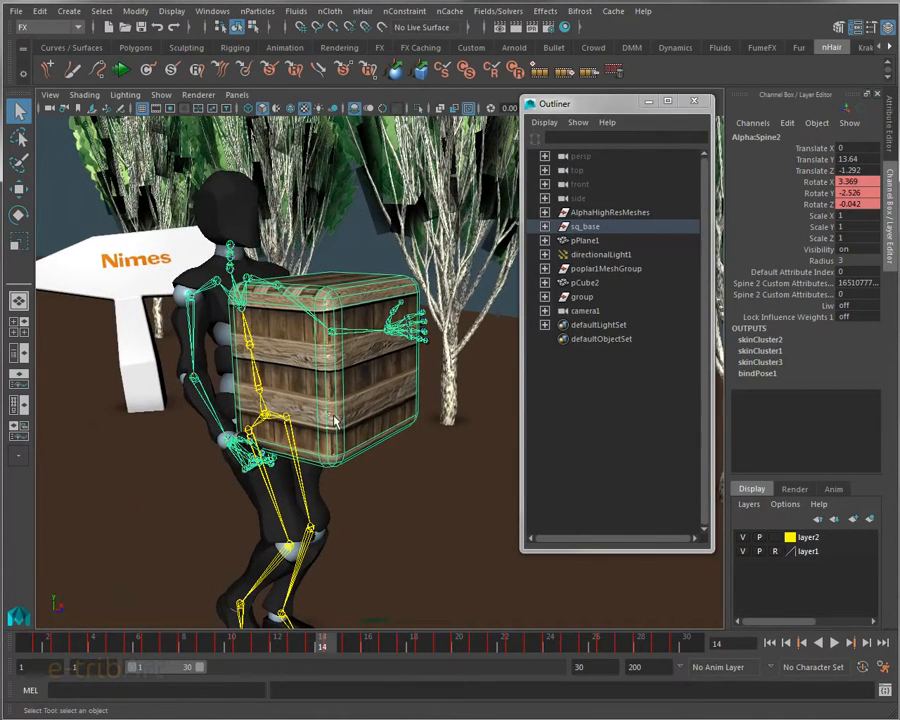
{"action": "left_click", "coordinate": [231, 291]}
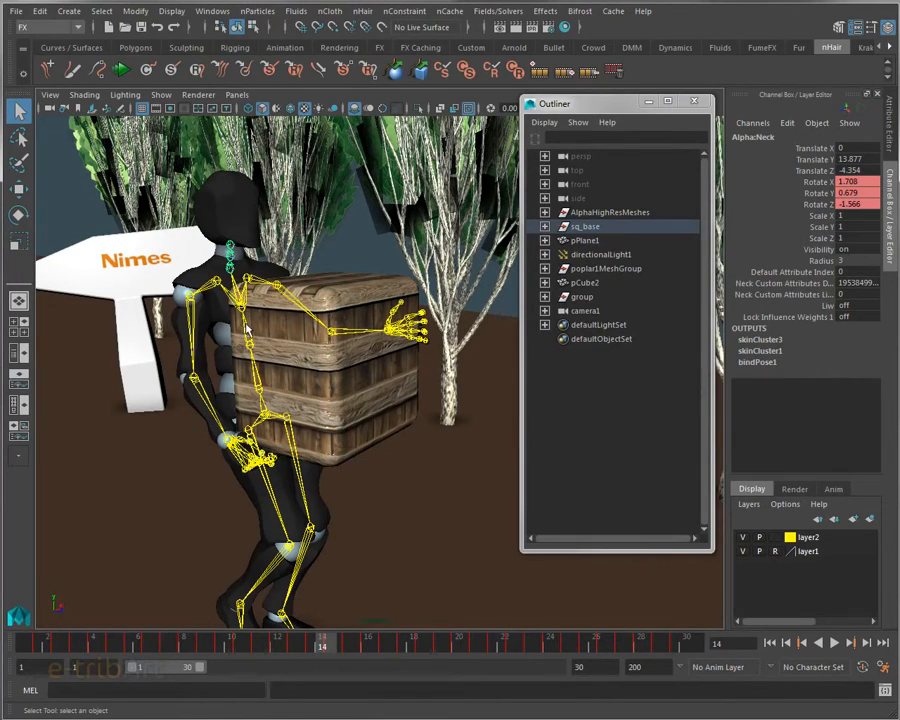
{"action": "right_click_drag", "start_coordinate": [178, 238], "coordinate": [280, 338], "text": "alt"}
{"action": "left_click_drag", "start_coordinate": [280, 338], "coordinate": [305, 368], "text": "alt"}
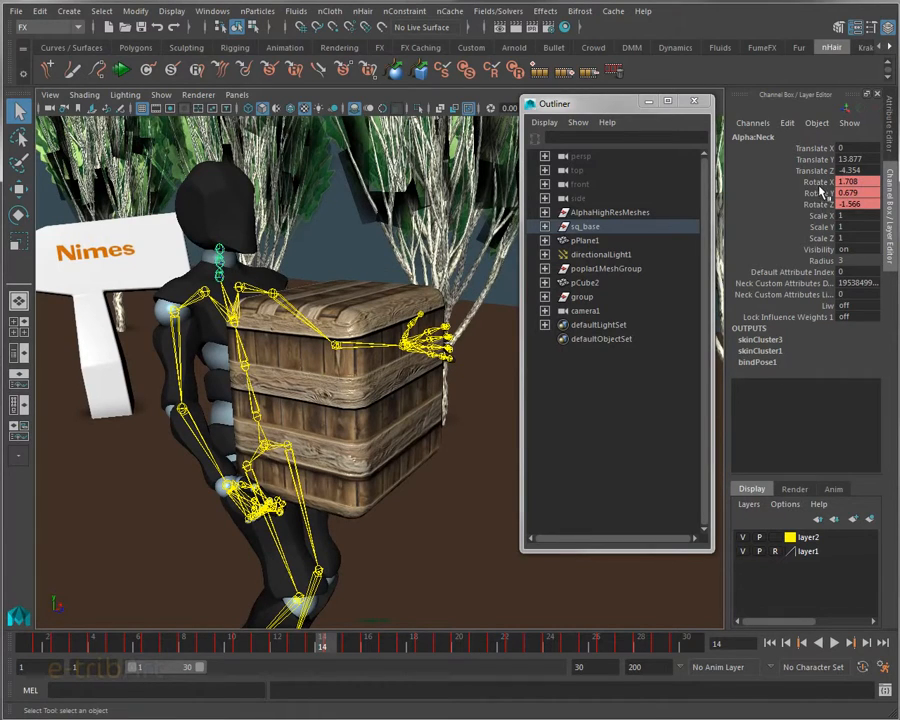
Try keying the Neck joint's Translate X, Y and Z channels at frame 14, and undo the keys
{"action": "left_click_drag", "start_coordinate": [815, 148], "coordinate": [818, 172]}
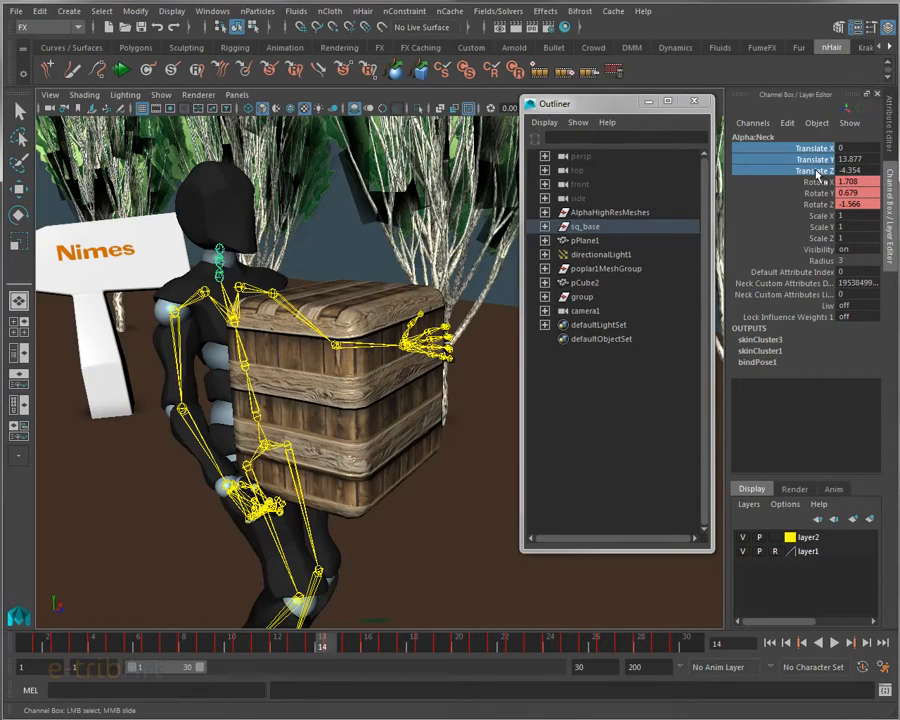
{"action": "right_click", "coordinate": [817, 172]}
{"action": "left_click", "coordinate": [827, 191]}
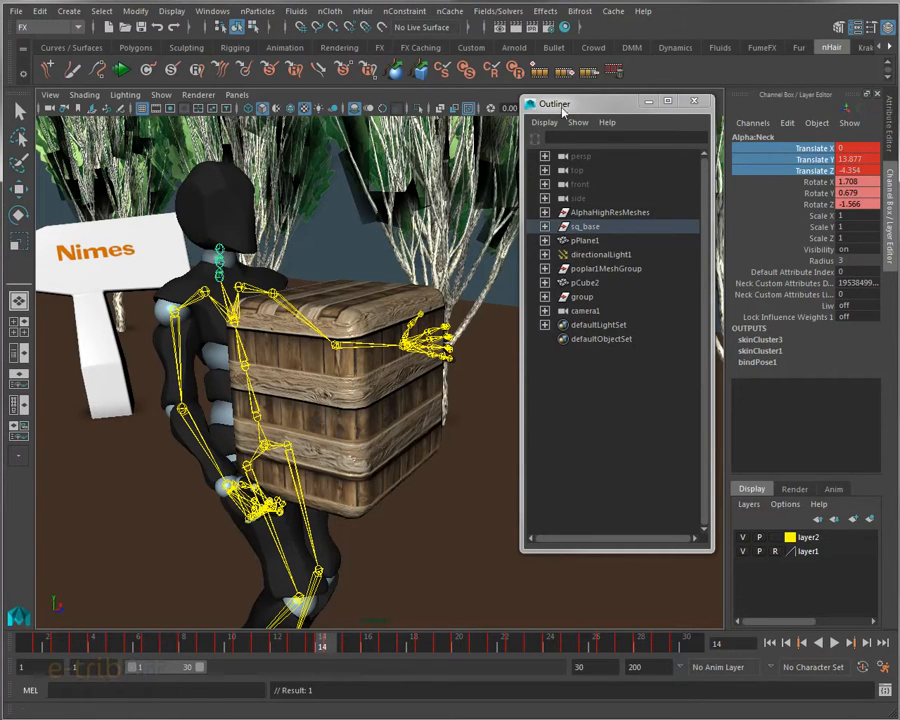
{"action": "left_click_drag", "start_coordinate": [562, 110], "coordinate": [561, 143]}
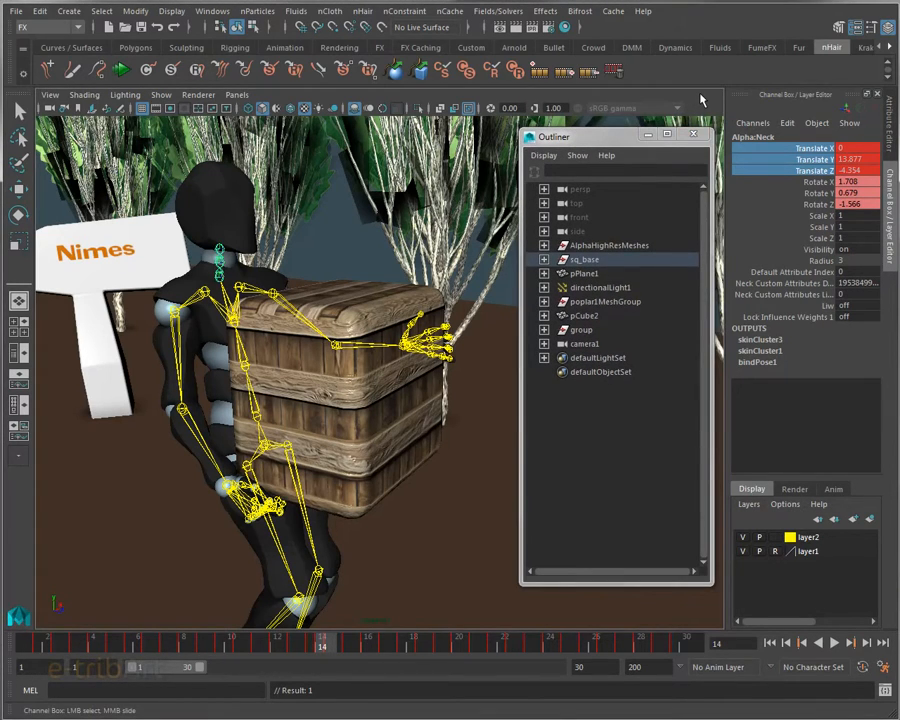
{"action": "key", "text": "ctrl+z"}
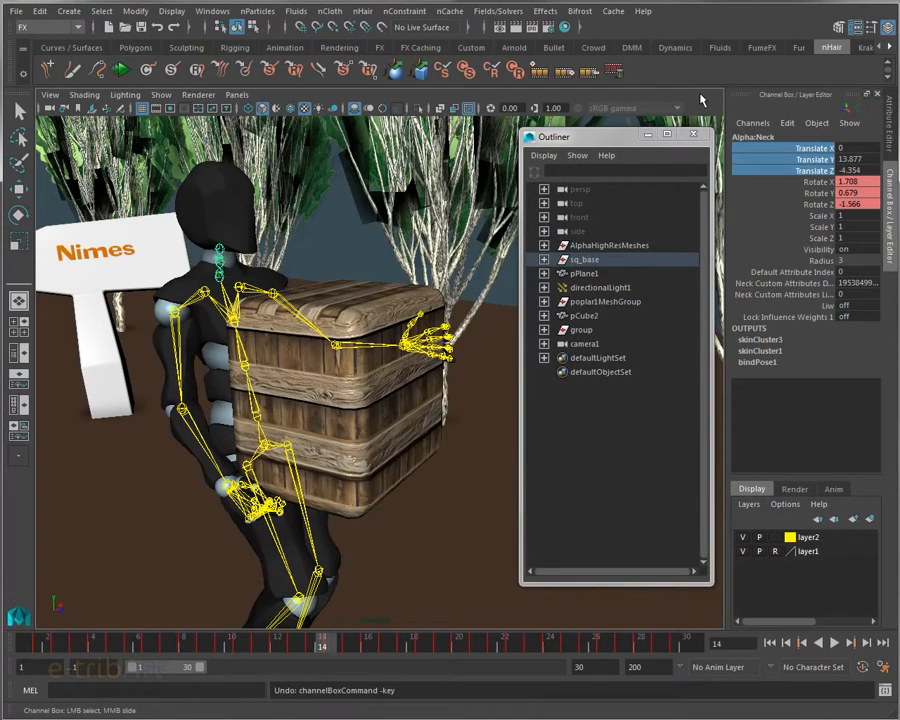
Select the Neck joint's Rotate X, Y and Z channels and look through the timeline's key and playback looping options
{"action": "left_click_drag", "start_coordinate": [820, 184], "coordinate": [822, 207]}
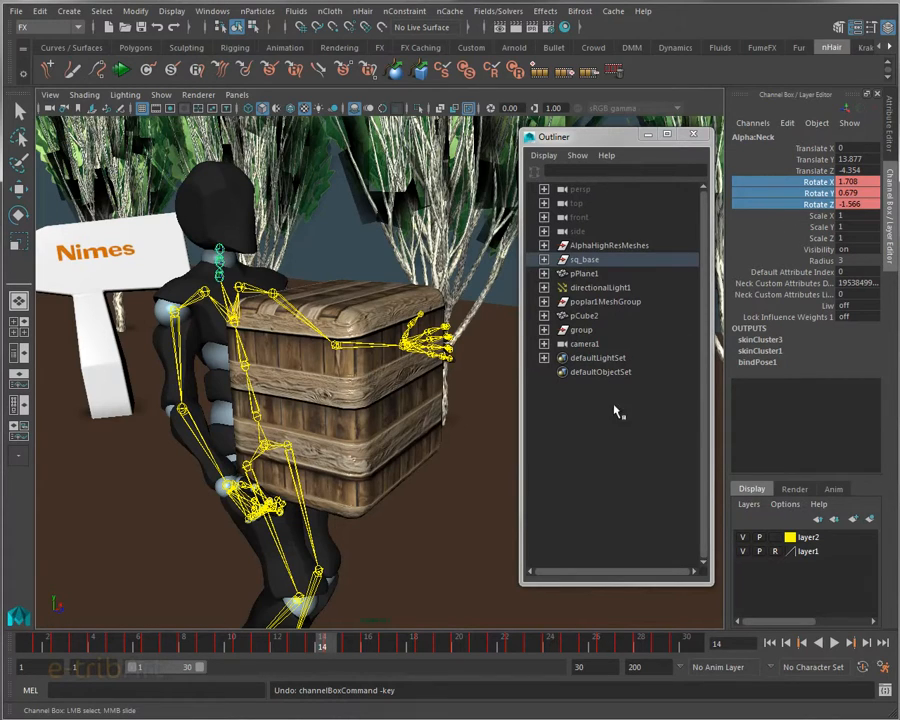
{"action": "right_click", "coordinate": [327, 648]}
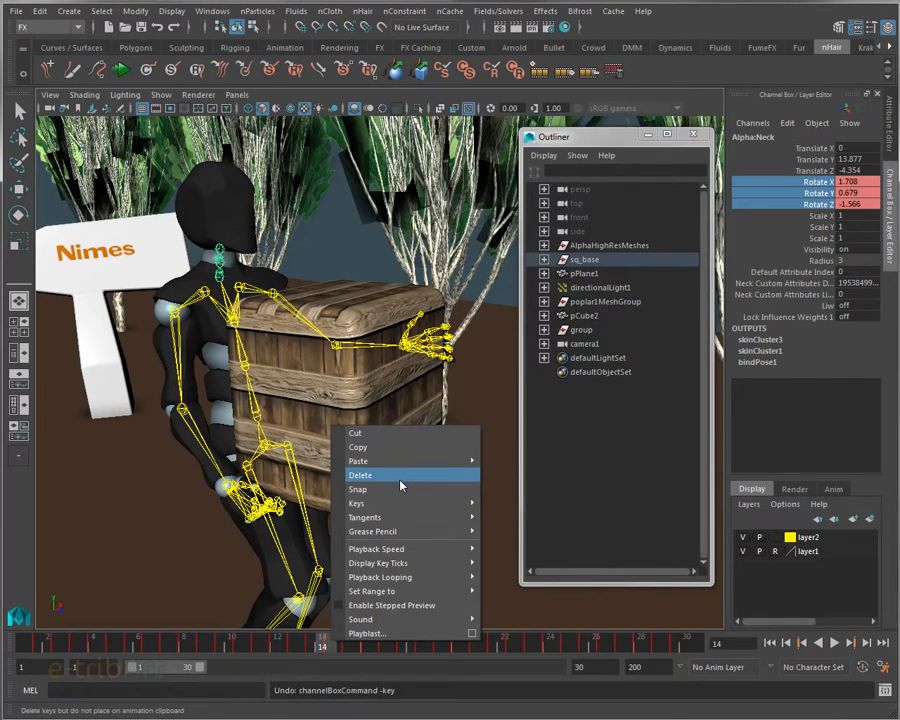
{"action": "mouse_move", "coordinate": [411, 513]}
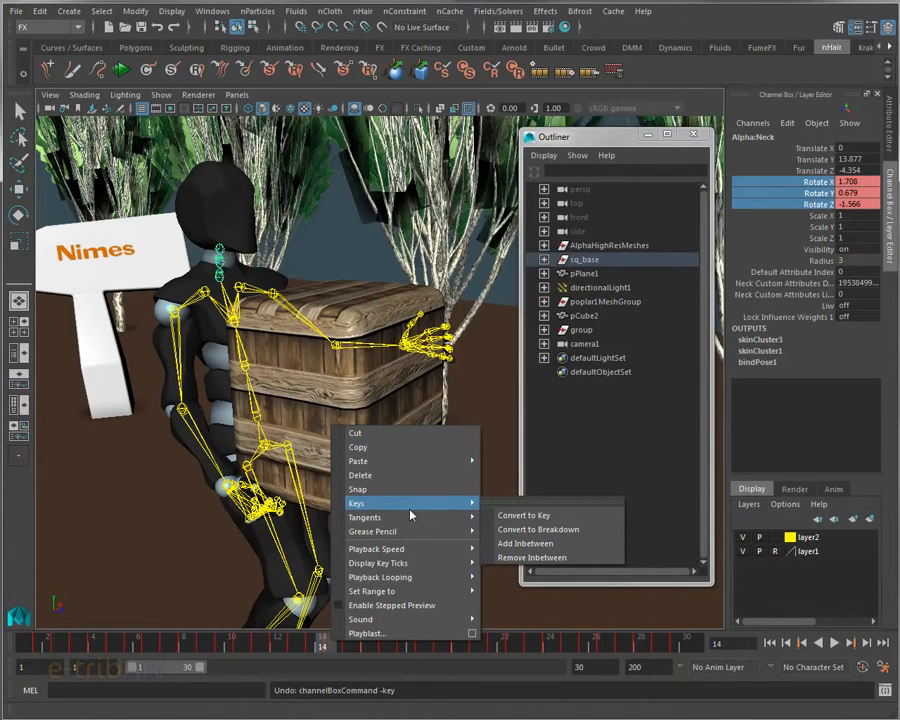
{"action": "mouse_move", "coordinate": [390, 577]}
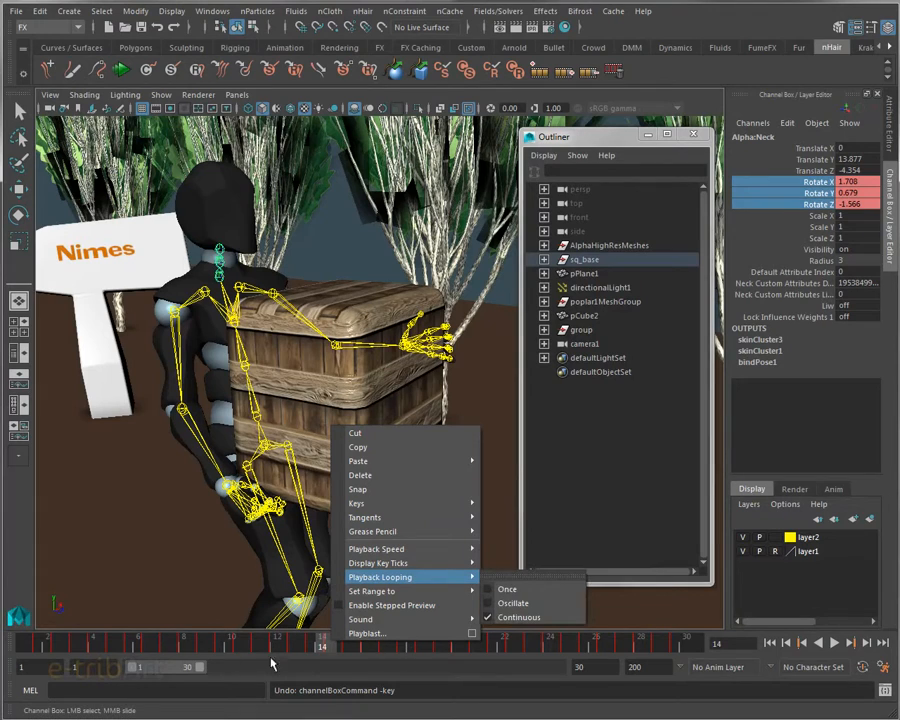
Play the carrying animation briefly and stop it at frame 9
{"action": "left_click", "coordinate": [294, 650]}
{"action": "key", "text": "alt+v"}
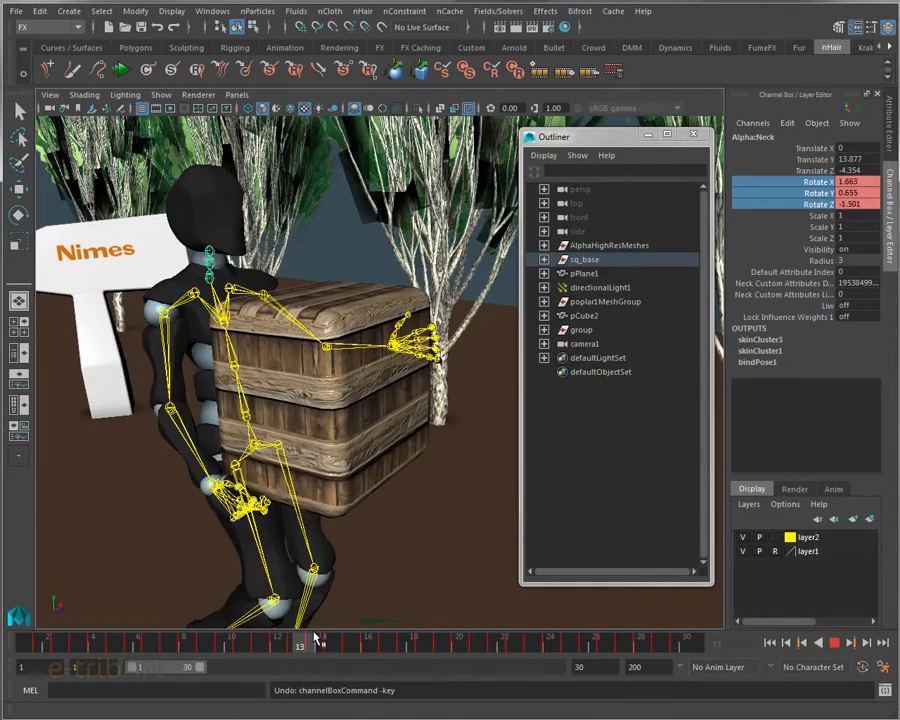
{"action": "key", "text": "alt+v"}
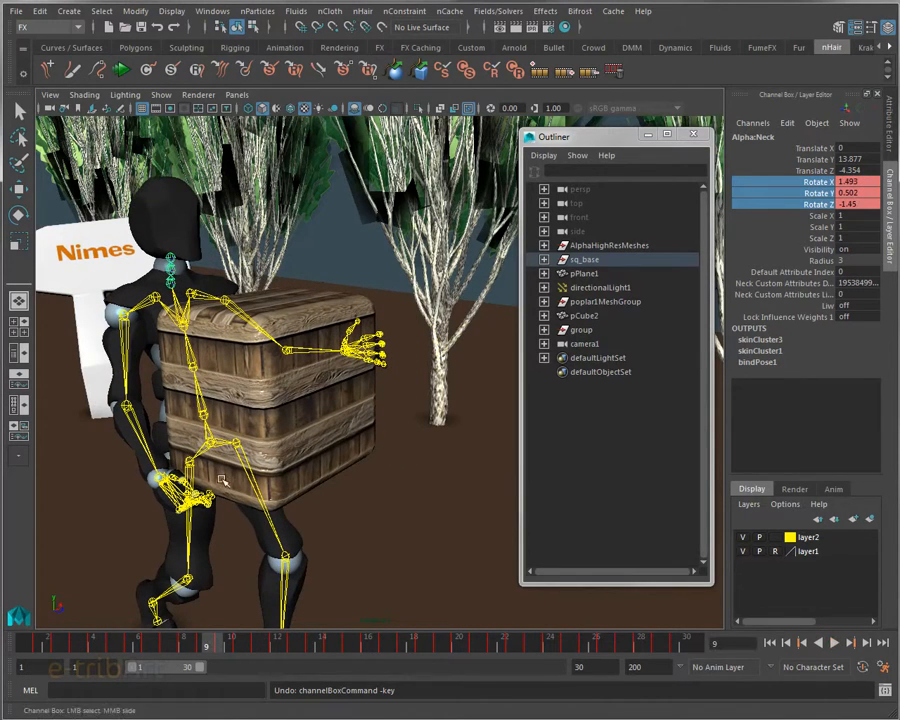
Open the Graph Editor from the detached list of animation editors and move it clear of the character
{"action": "left_click", "coordinate": [214, 13]}
{"action": "left_click", "coordinate": [215, 13]}
{"action": "left_click", "coordinate": [210, 12]}
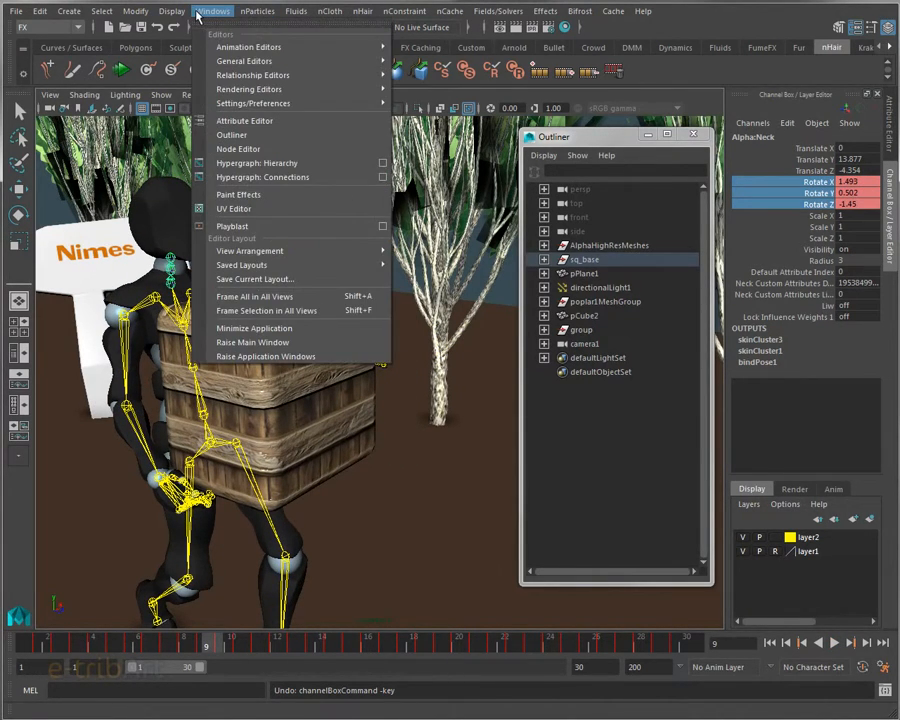
{"action": "mouse_move", "coordinate": [312, 49]}
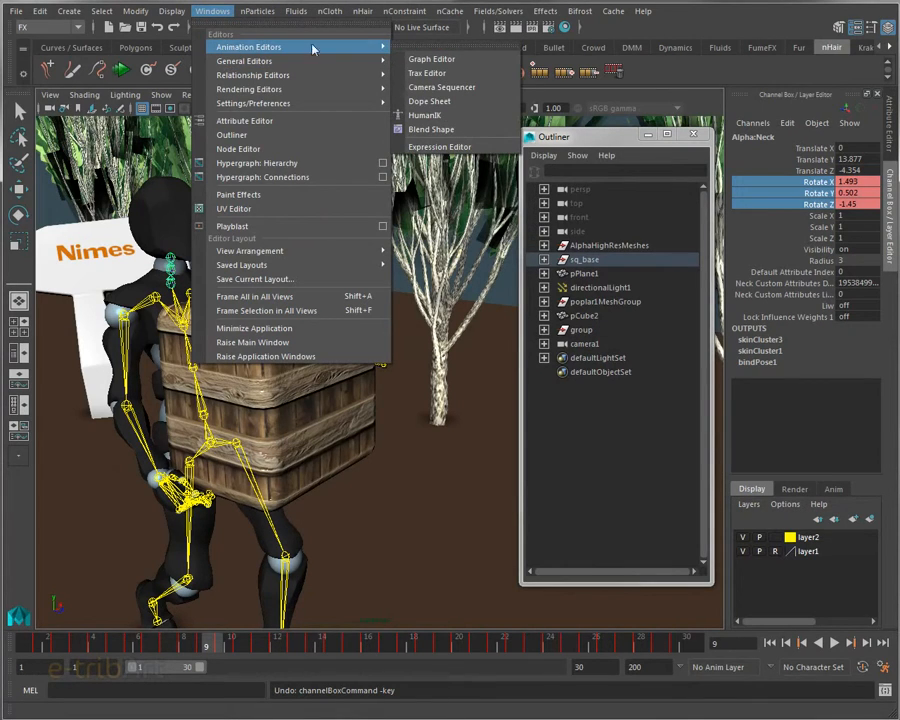
{"action": "left_click", "coordinate": [430, 50]}
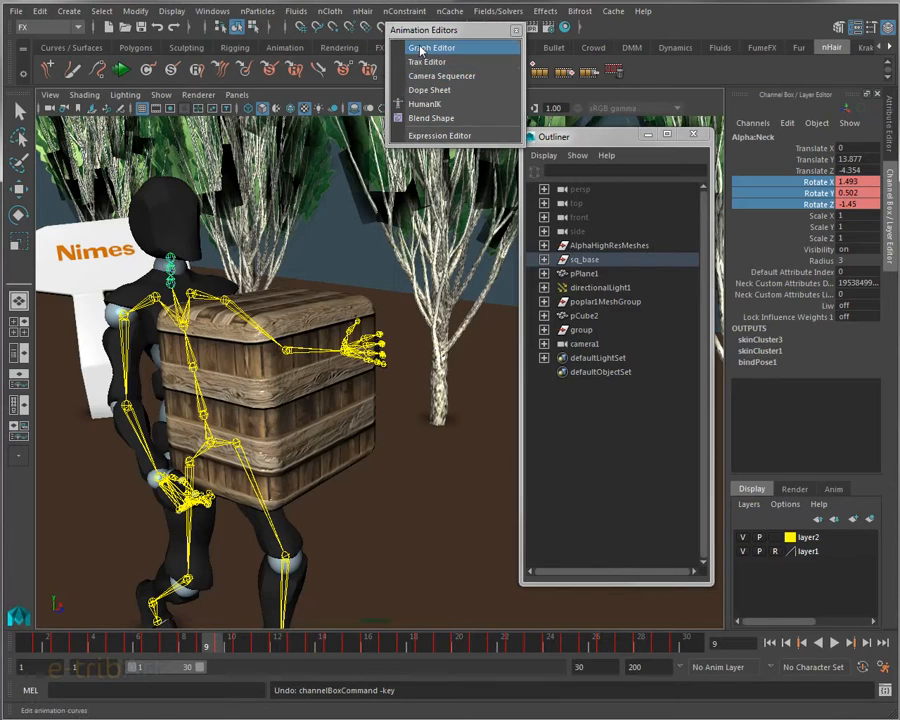
{"action": "left_click", "coordinate": [420, 48]}
{"action": "left_click_drag", "start_coordinate": [268, 170], "coordinate": [540, 297]}
Frame the Neck joint's Rotate X, Y and Z curves in the Graph Editor, then reposition and widen its window
{"action": "left_click", "coordinate": [500, 411], "text": "shift"}
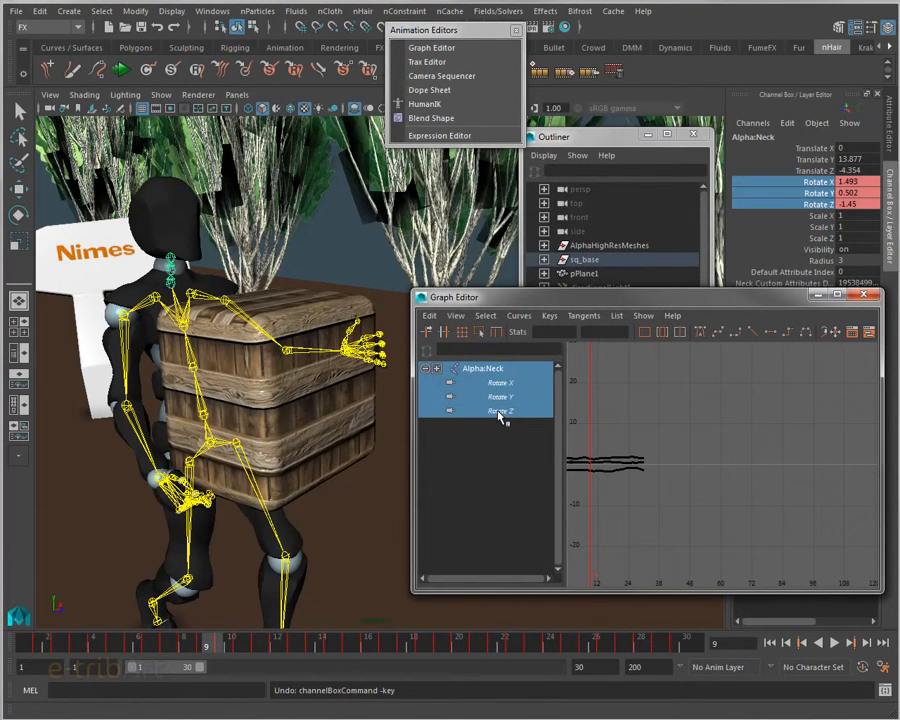
{"action": "key", "text": "f"}
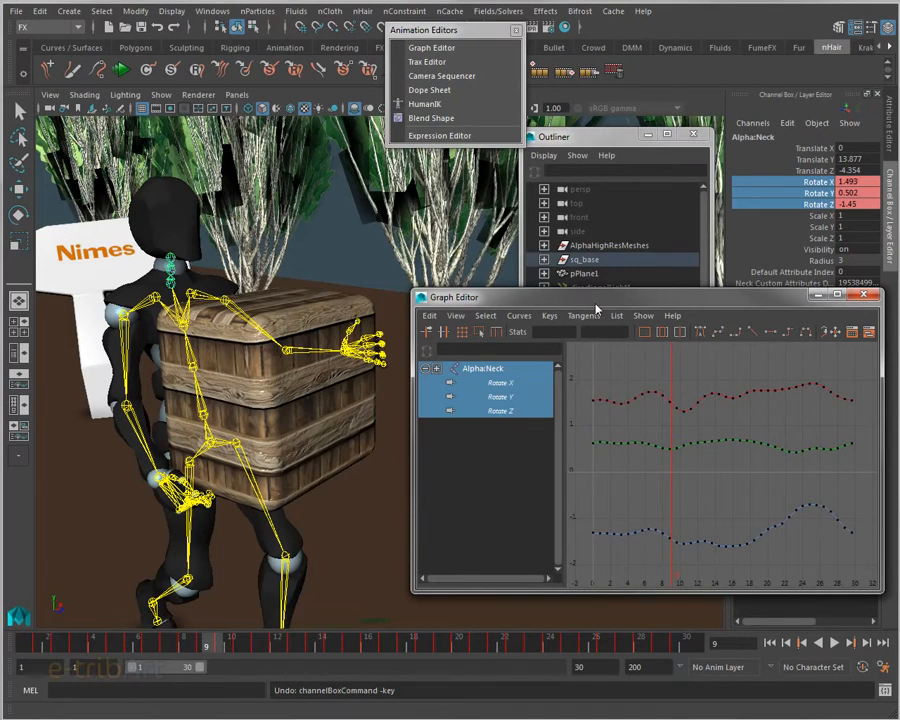
{"action": "left_click_drag", "start_coordinate": [592, 304], "coordinate": [520, 410]}
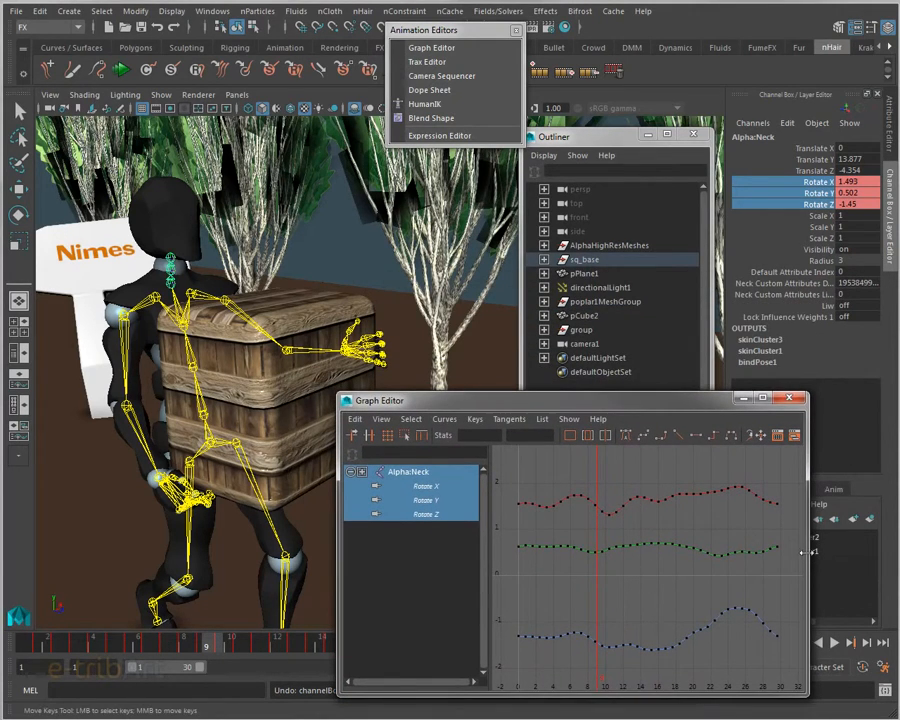
{"action": "left_click_drag", "start_coordinate": [807, 555], "coordinate": [884, 563]}
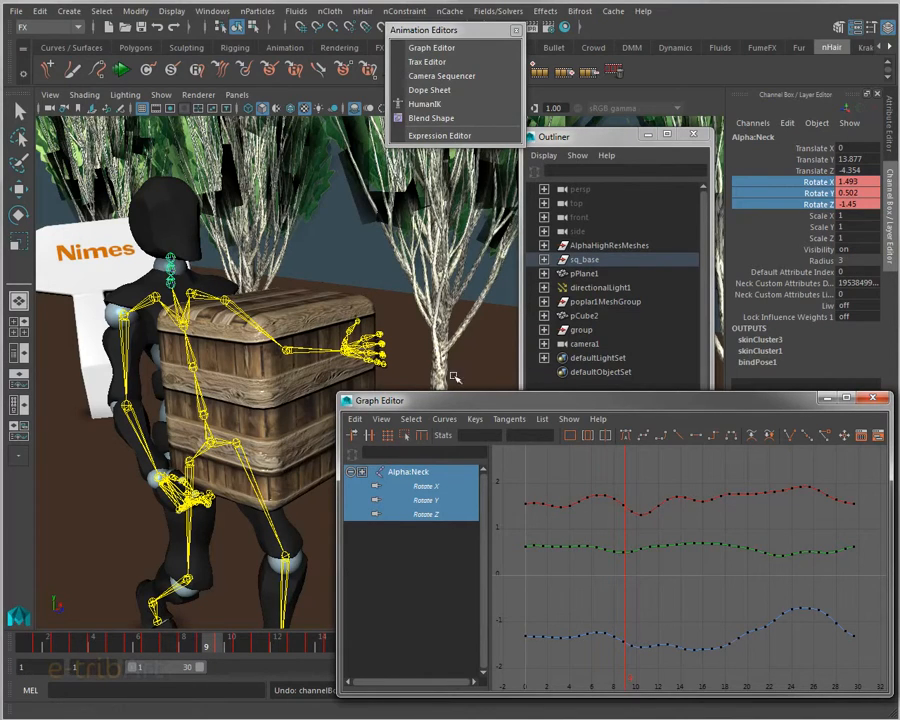
Resample all keys of the Neck's three rotation curves over the whole time range with Gaussian 2 and a time step of 3
{"action": "left_click_drag", "start_coordinate": [515, 472], "coordinate": [862, 670]}
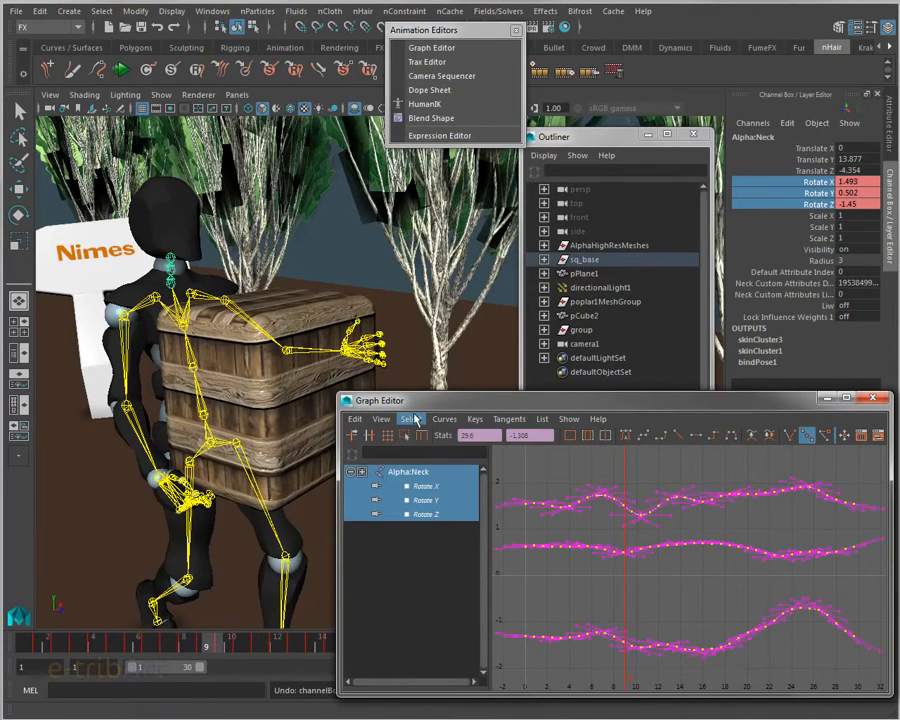
{"action": "left_click_drag", "start_coordinate": [414, 401], "coordinate": [412, 389]}
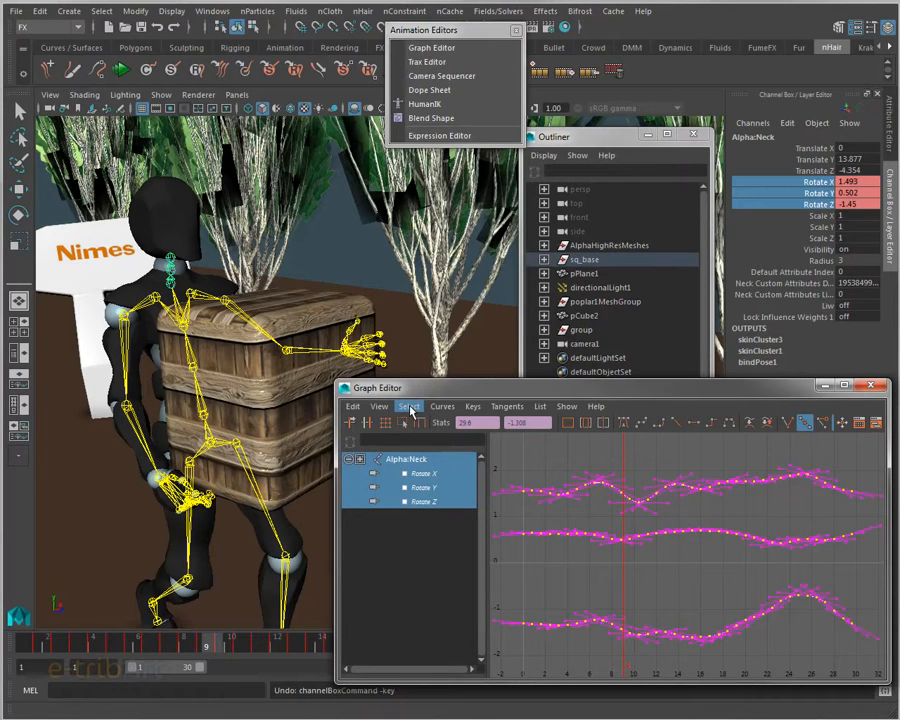
{"action": "left_click", "coordinate": [443, 407]}
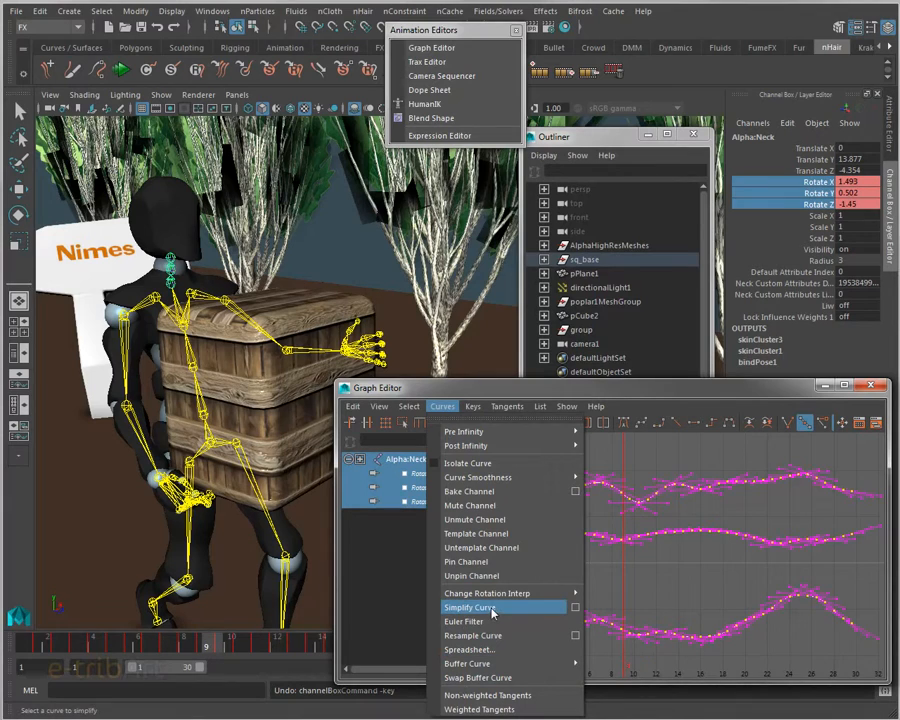
{"action": "left_click", "coordinate": [576, 636]}
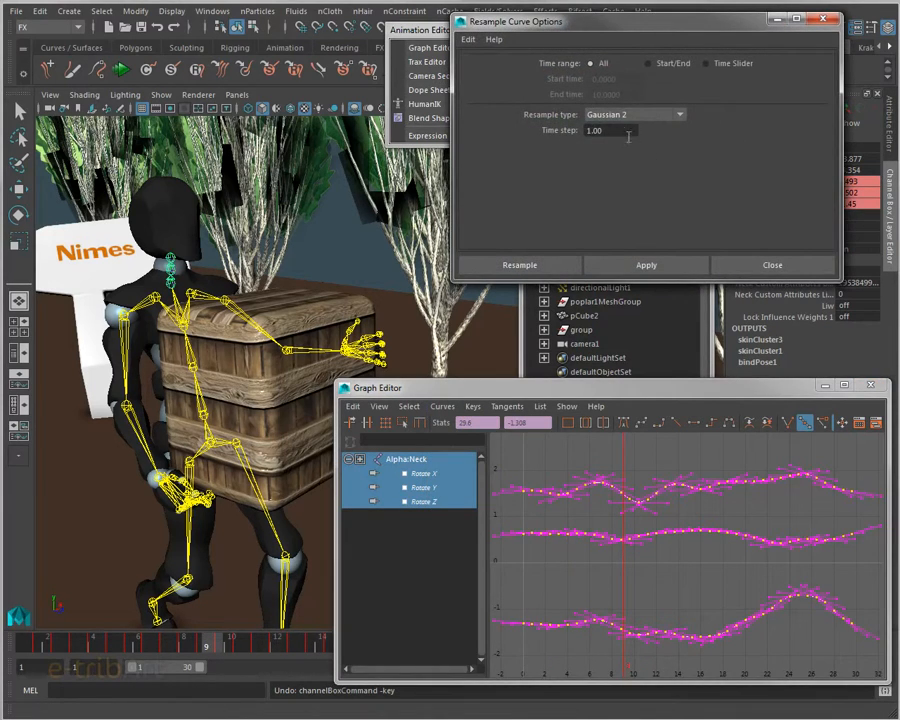
{"action": "double_click", "coordinate": [597, 130]}
{"action": "type", "text": "3"}
{"action": "left_click", "coordinate": [619, 266]}
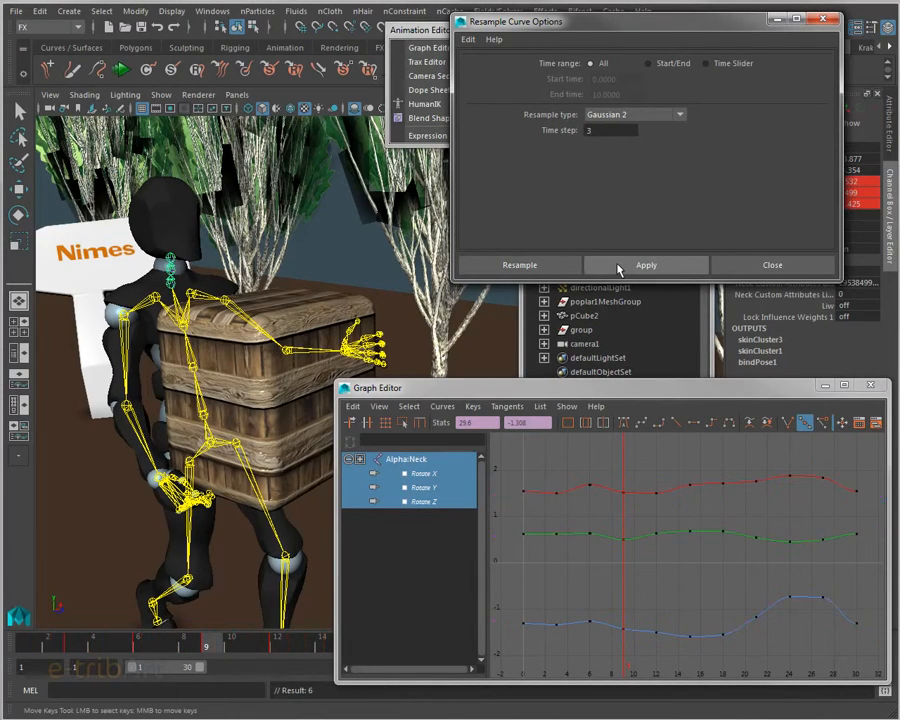
{"action": "left_click", "coordinate": [747, 265]}
Select the Neck joint in a close view of the head, activate the Move tool and set the current time to frame 6
{"action": "left_click_drag", "start_coordinate": [577, 475], "coordinate": [598, 506]}
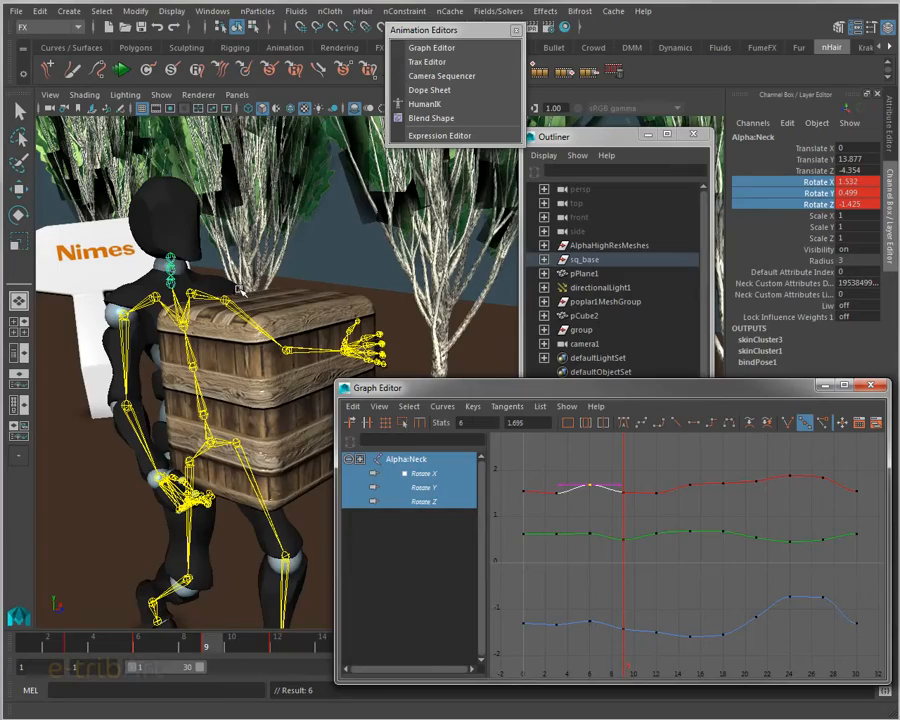
{"action": "scroll", "coordinate": [240, 291], "scroll_direction": "up", "scroll_amount": 2}
{"action": "left_click_drag", "start_coordinate": [240, 291], "coordinate": [318, 346], "text": "alt"}
{"action": "left_click", "coordinate": [207, 314]}
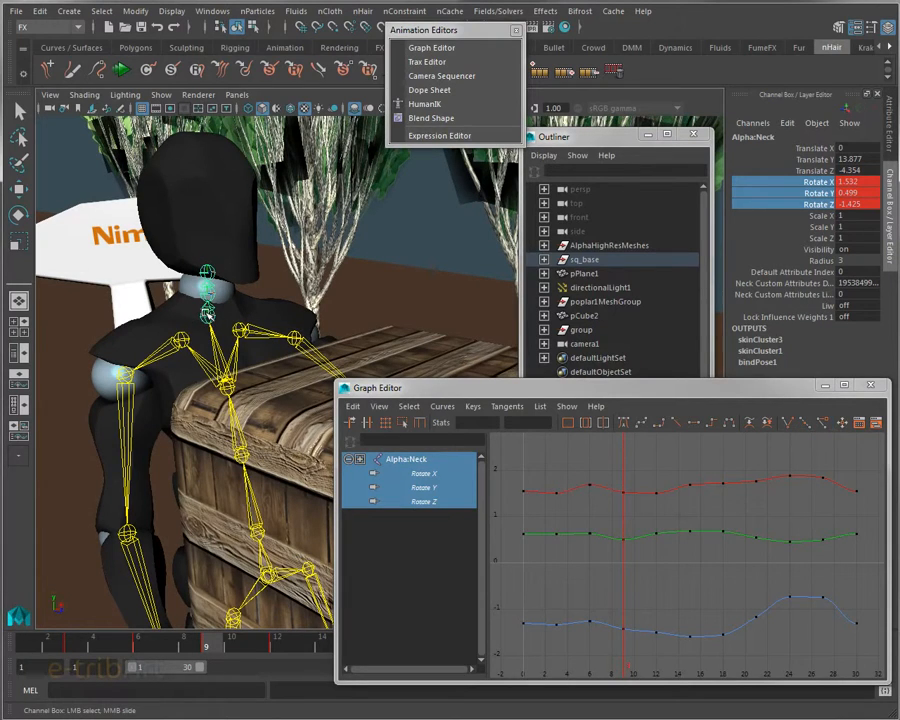
{"action": "key", "text": "w"}
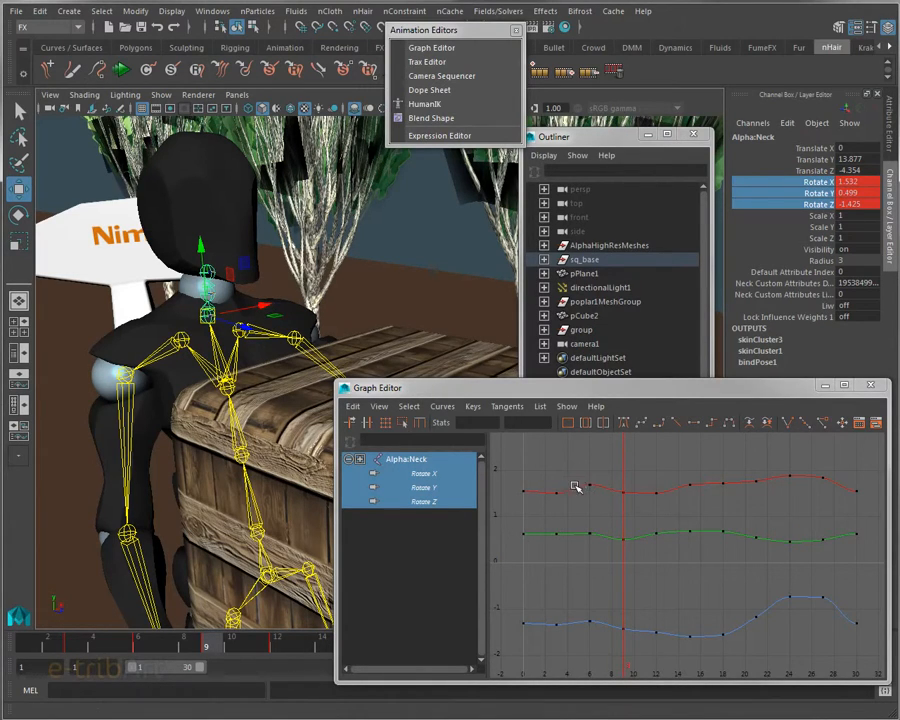
{"action": "left_click_drag", "start_coordinate": [205, 645], "coordinate": [173, 648]}
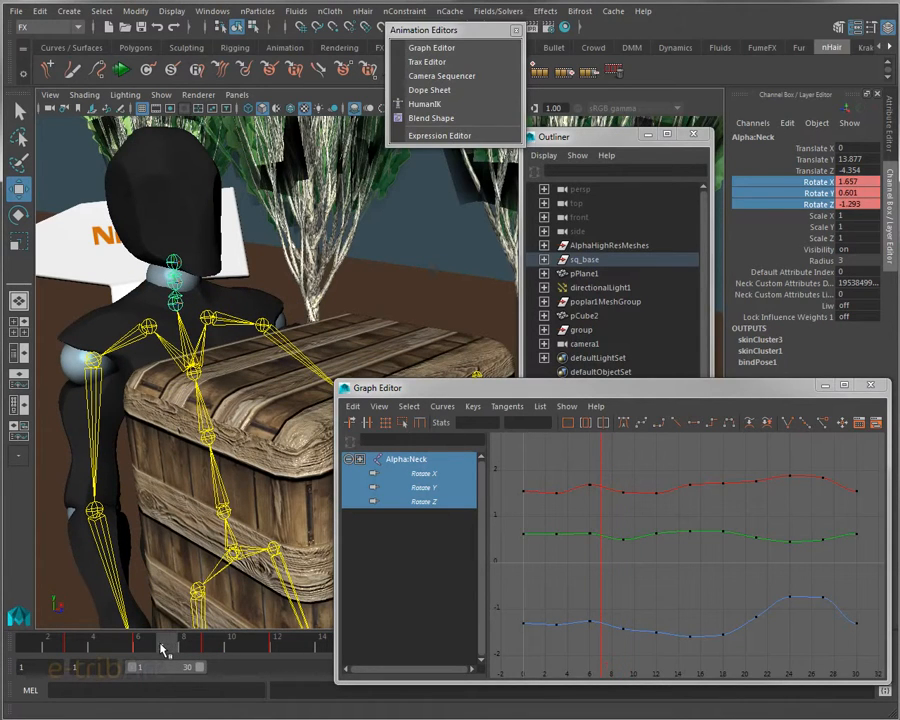
{"action": "left_click", "coordinate": [139, 646]}
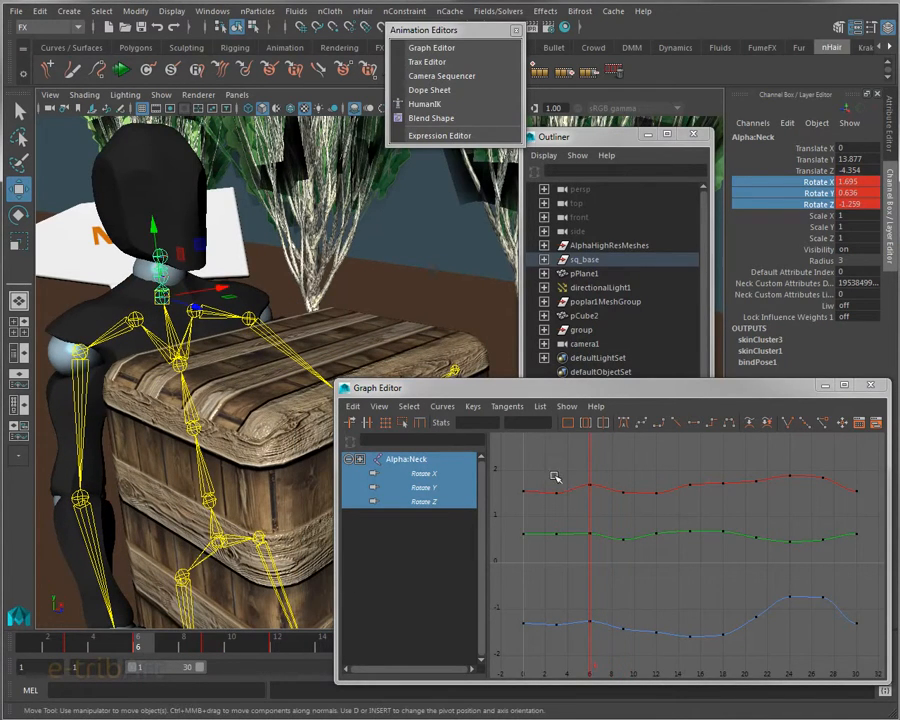
Raise the Neck's Rotate X key at frame 6 to about 2.1 with the Move Nearest Picked Key tool
{"action": "left_click_drag", "start_coordinate": [565, 470], "coordinate": [603, 504]}
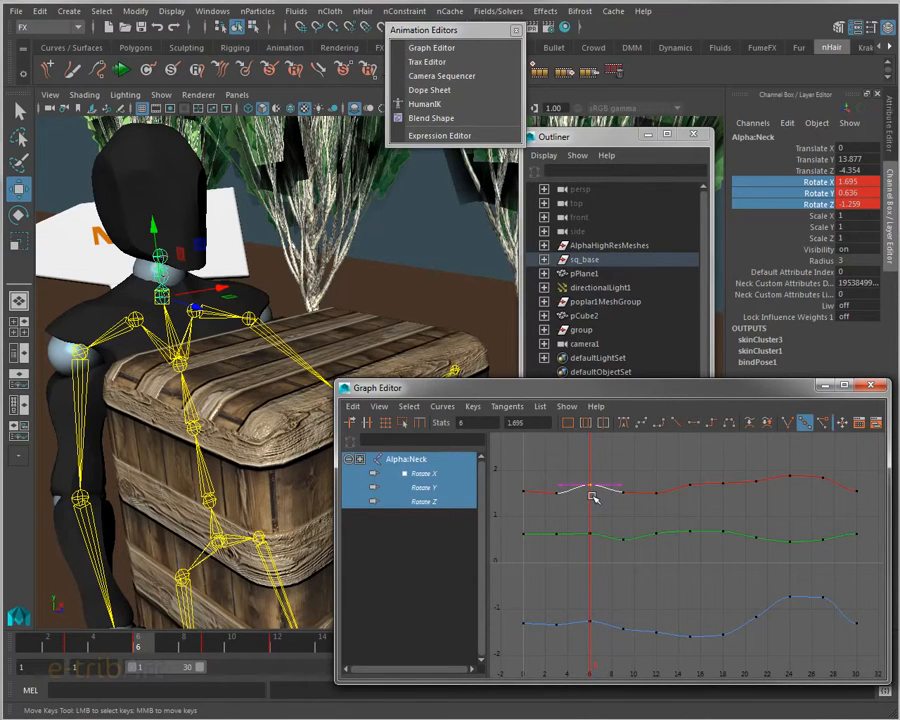
{"action": "middle_click_drag", "start_coordinate": [591, 486], "coordinate": [591, 486]}
{"action": "left_click", "coordinate": [351, 424]}
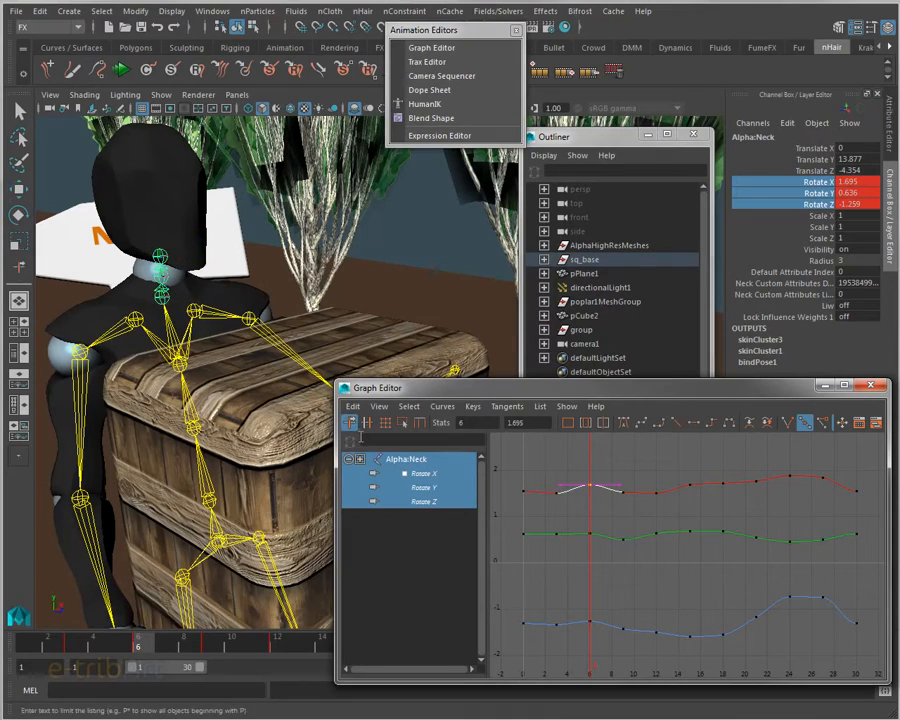
{"action": "mouse_move", "coordinate": [591, 488]}
{"action": "left_mouse_down"}
{"action": "mouse_move", "coordinate": [584, 402]}
{"action": "mouse_move", "coordinate": [587, 467]}
{"action": "left_mouse_up"}
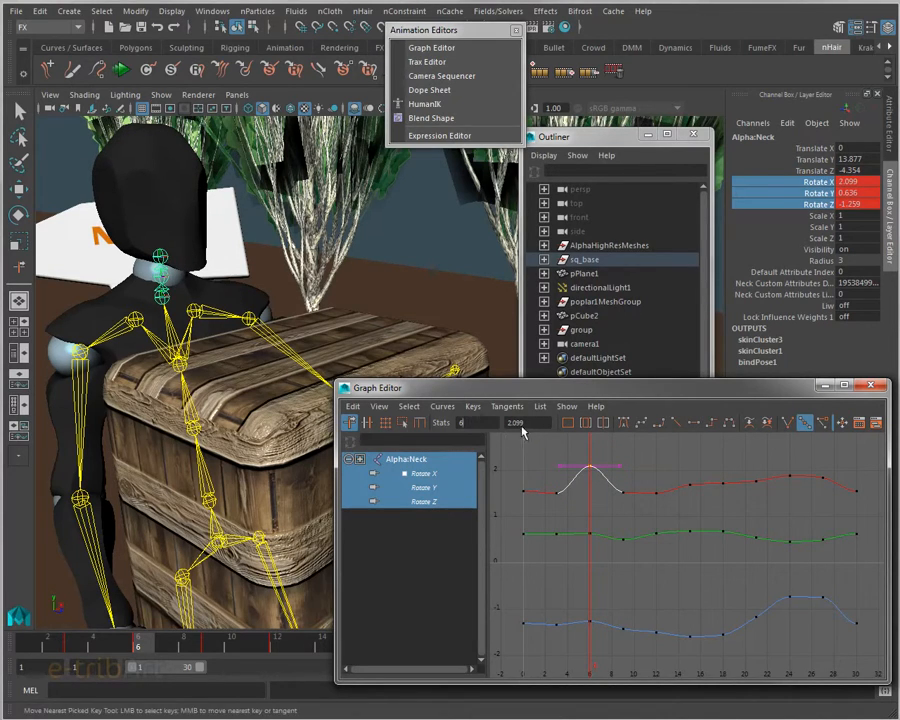
Try a value of 20 for the Neck's Rotate X key at frame 6, and undo the change
{"action": "type", "text": "20"}
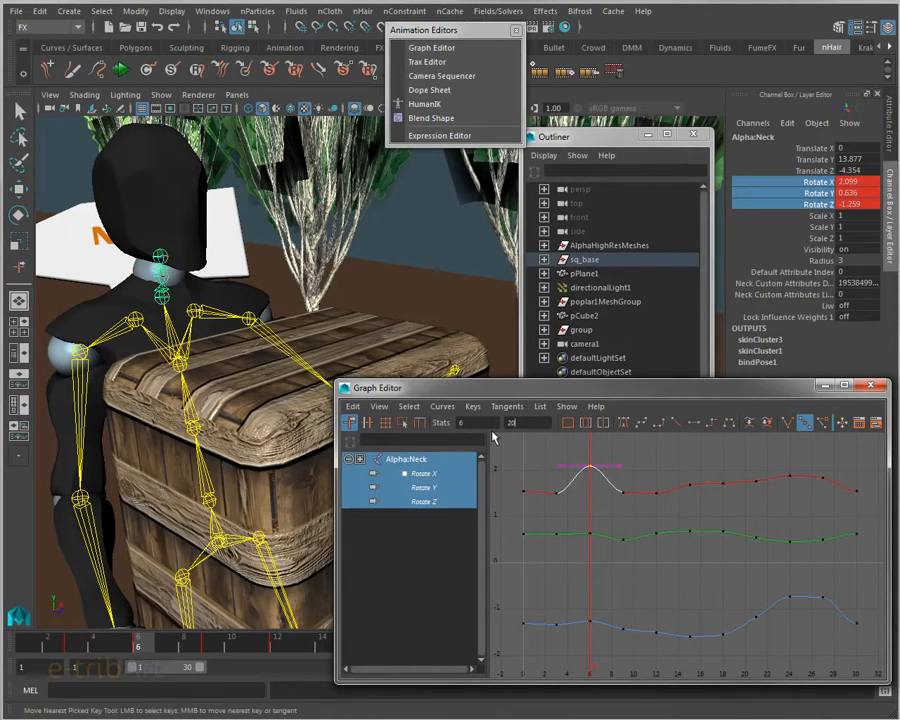
{"action": "key", "text": "Return"}
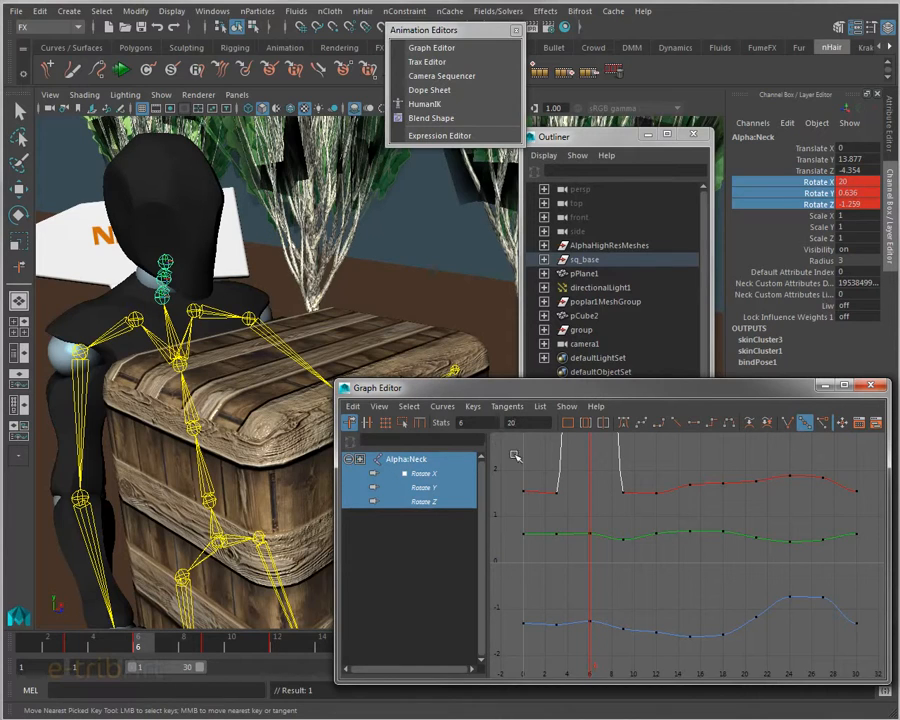
{"action": "key", "text": "ctrl+z"}
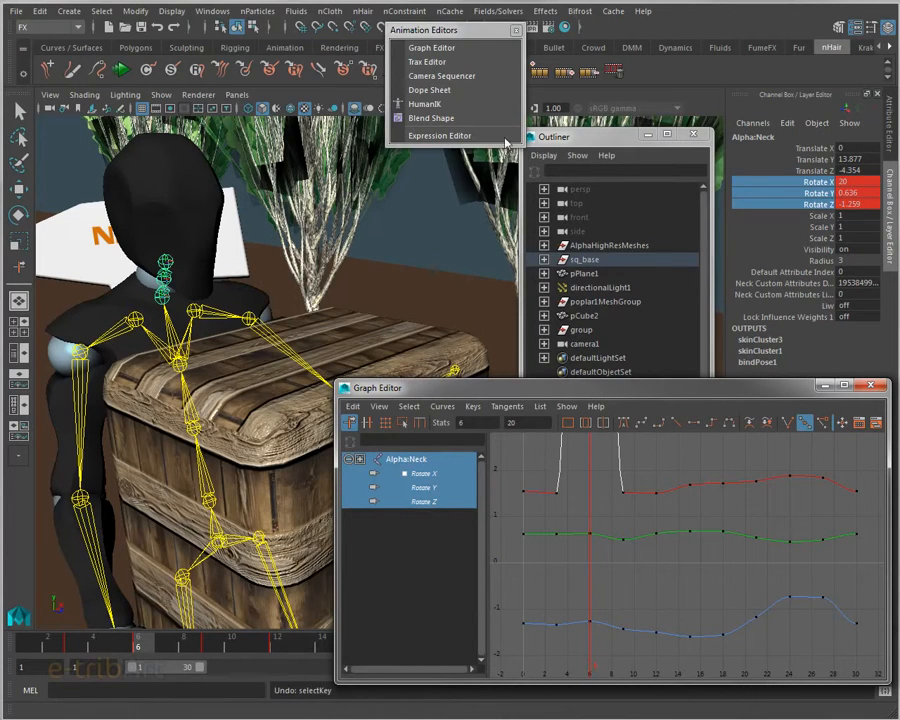
{"action": "key", "text": "ctrl+z"}
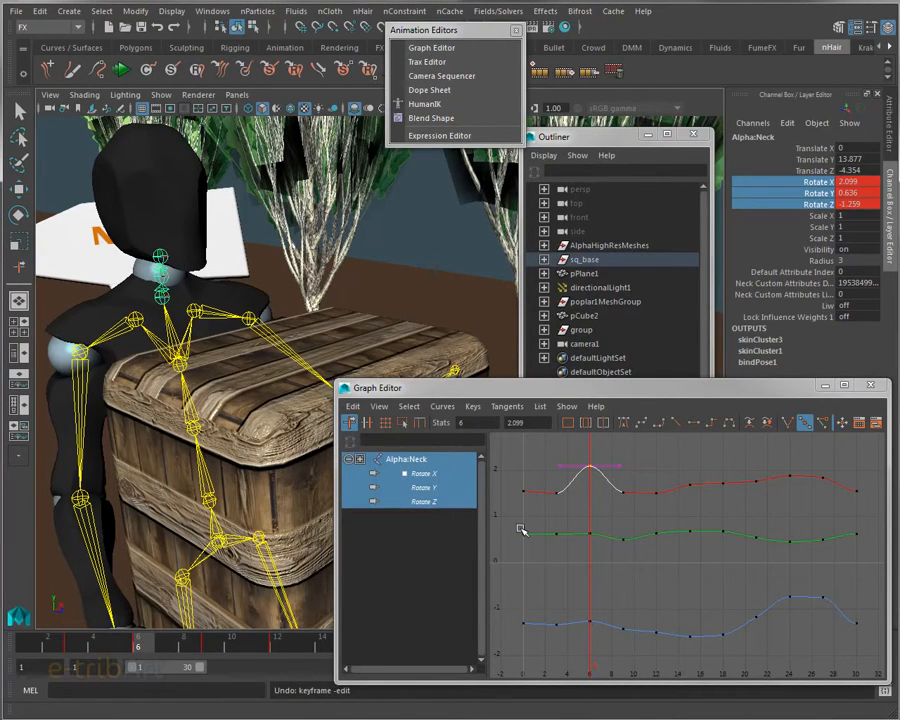
Save the scene boat_box03.mb
{"action": "key", "text": "ctrl+s"}
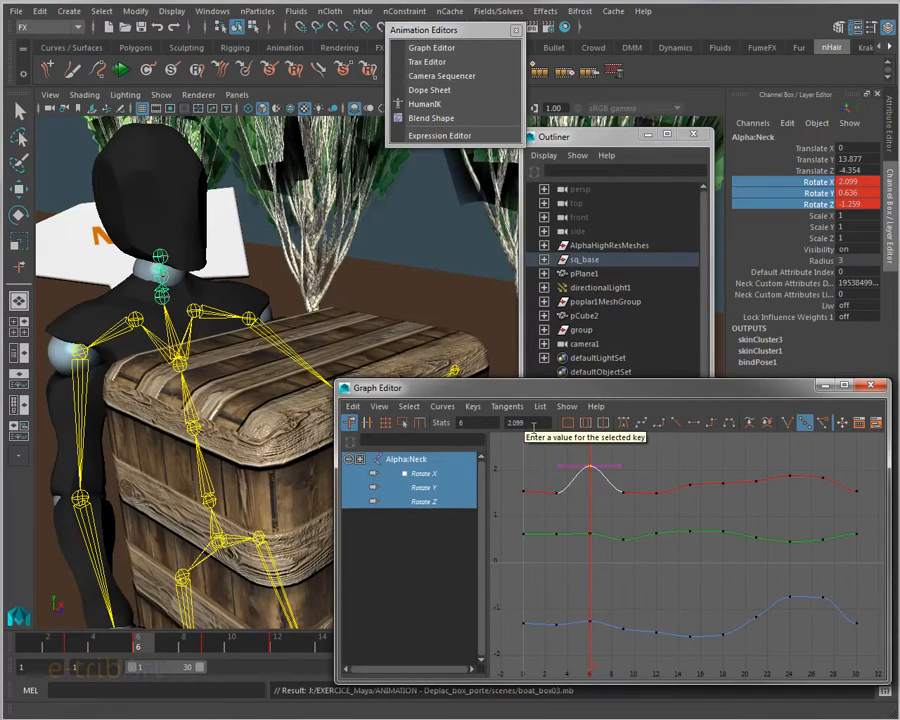
Set the current time to frame 7 and move the Neck's Rotate X peak key from frame 6 to frame 7
{"action": "left_click", "coordinate": [533, 424]}
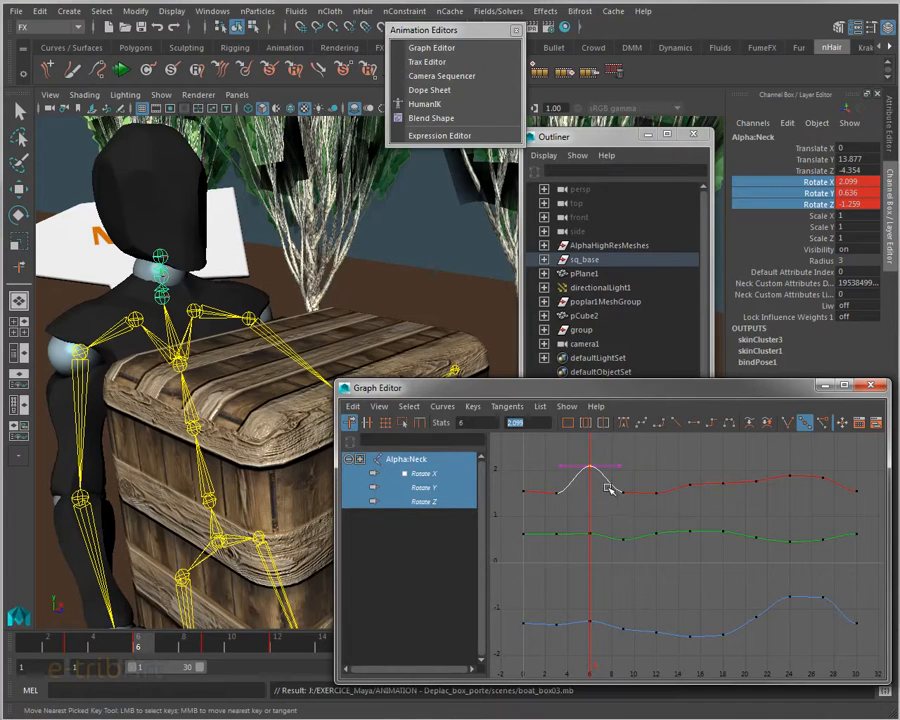
{"action": "left_click_drag", "start_coordinate": [140, 640], "coordinate": [169, 648]}
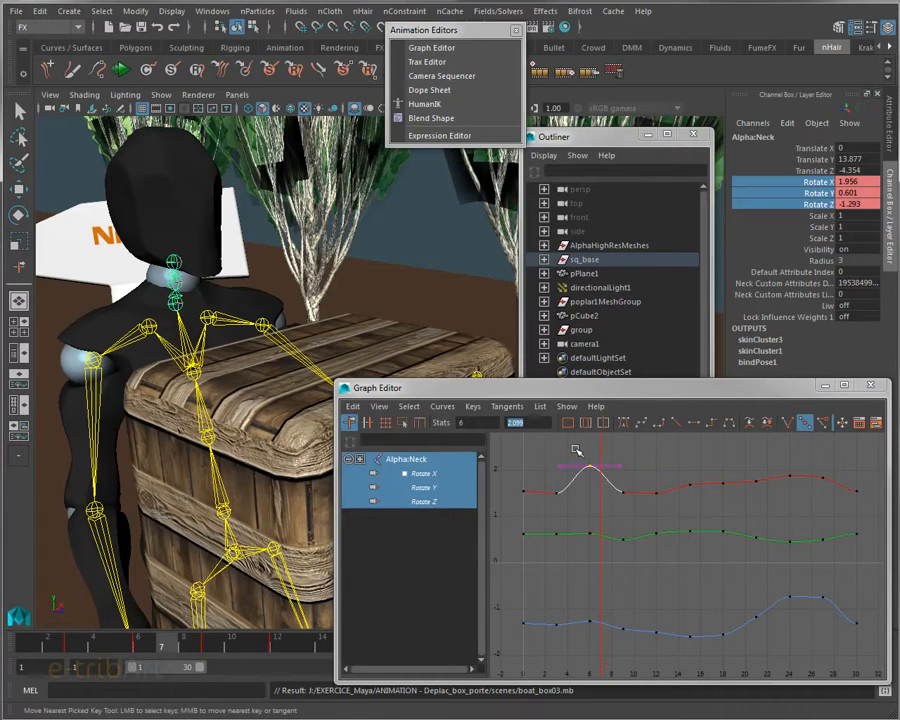
{"action": "left_click", "coordinate": [590, 472]}
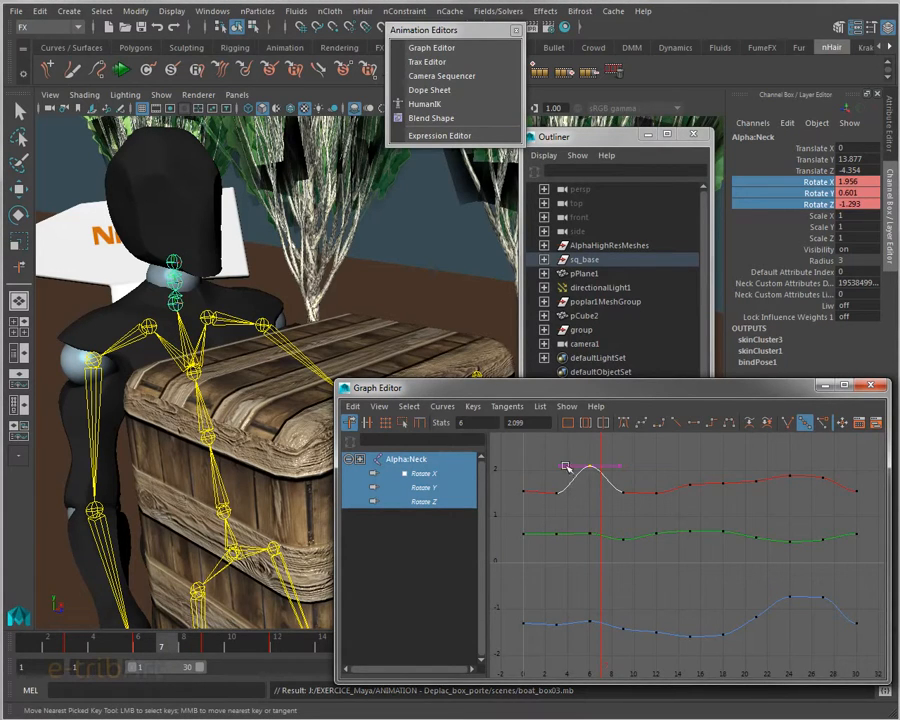
{"action": "left_click_drag", "start_coordinate": [481, 428], "coordinate": [441, 428]}
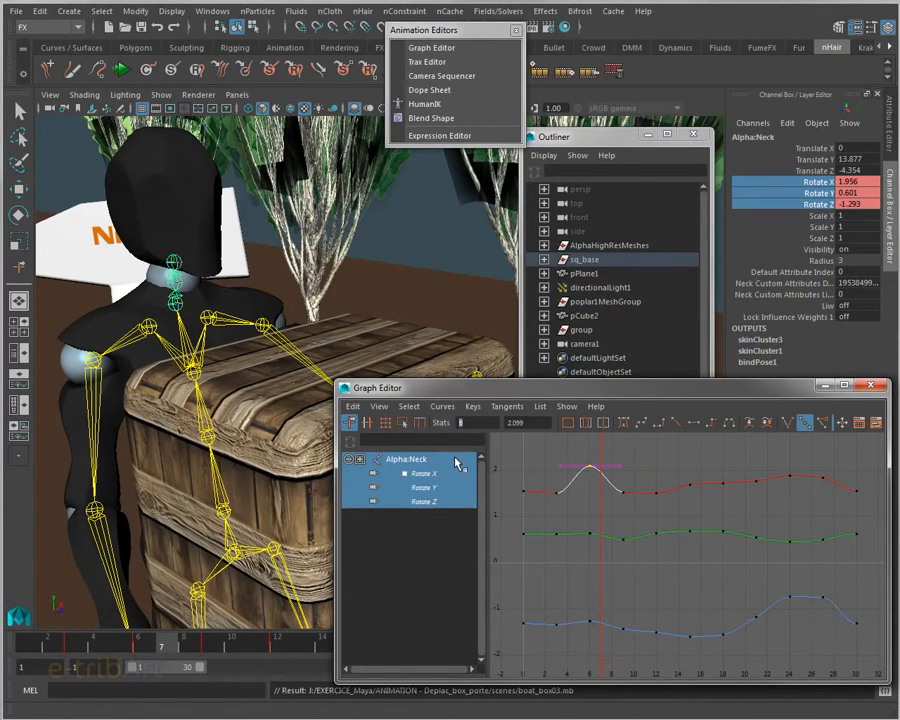
{"action": "key", "text": "Return"}
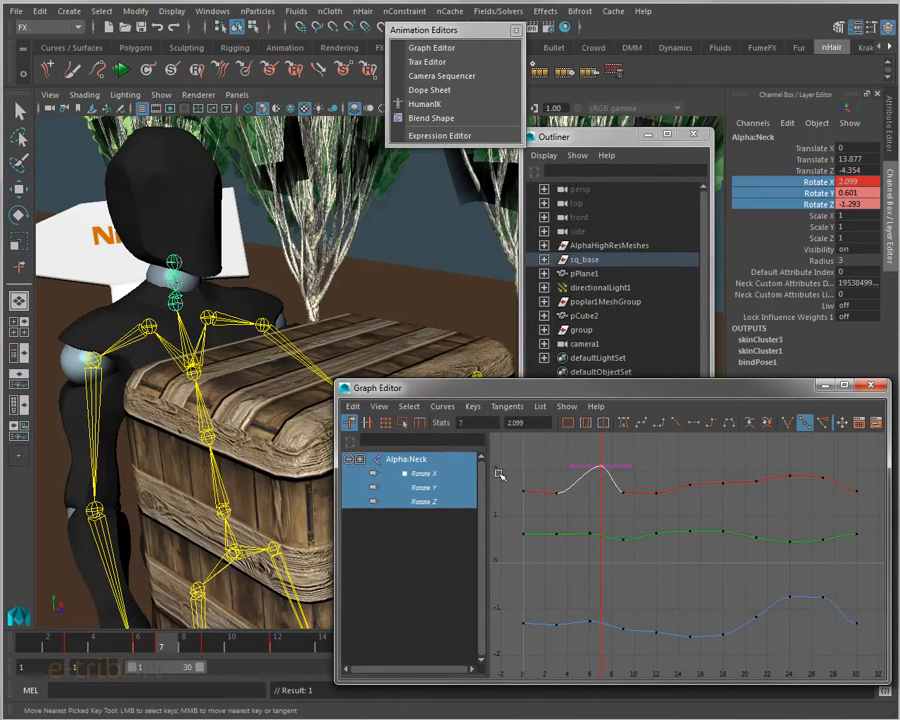
Set the time of the Neck's Rotate X peak key back to frame 6
{"action": "scroll", "coordinate": [599, 498], "scroll_direction": "up", "scroll_amount": 3}
{"action": "left_click_drag", "start_coordinate": [608, 526], "coordinate": [631, 550], "text": "alt"}
{"action": "middle_click_drag", "start_coordinate": [631, 550], "coordinate": [668, 585], "text": "alt"}
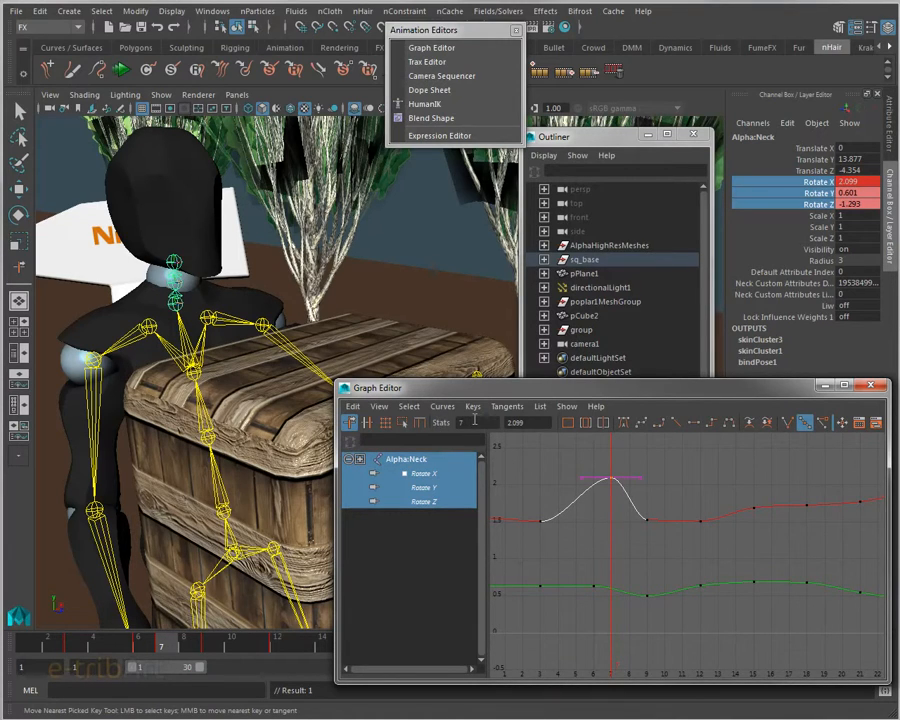
{"action": "key", "text": "Return"}
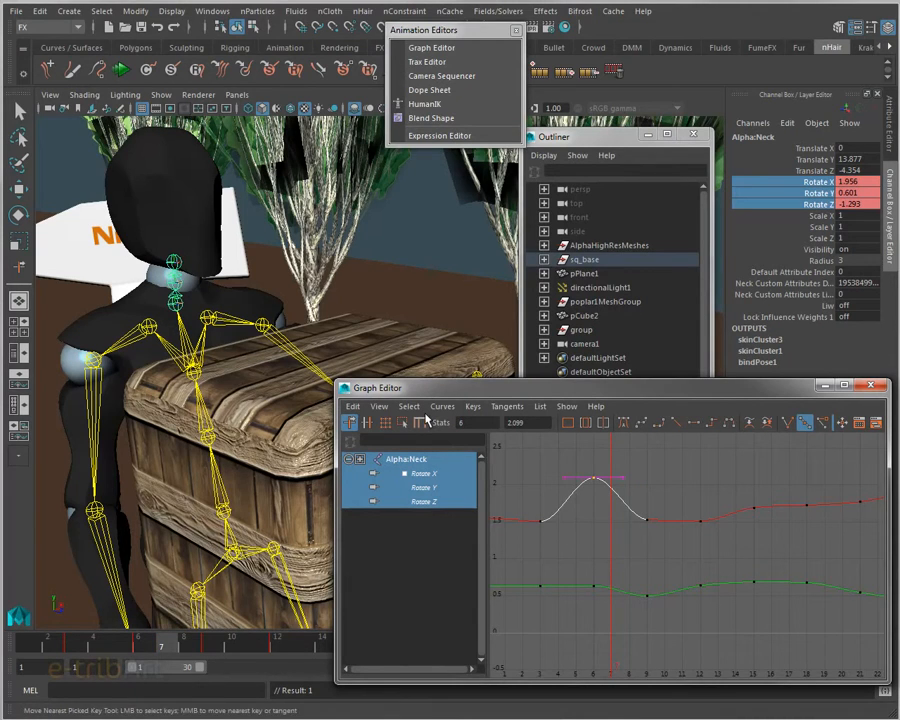
Select all of the Neck's rotation keys, try to scale their values with the region scale tool, and undo the change
{"action": "scroll", "coordinate": [543, 492], "scroll_direction": "down", "scroll_amount": 5}
{"action": "scroll", "coordinate": [543, 492], "scroll_direction": "up", "scroll_amount": 5}
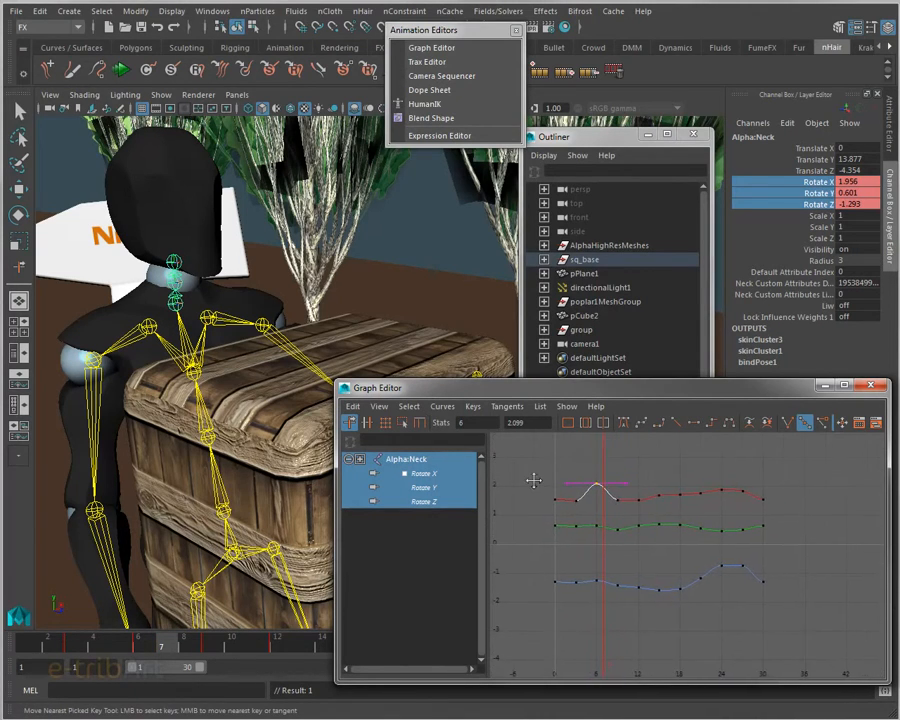
{"action": "key", "text": "a"}
{"action": "left_click_drag", "start_coordinate": [536, 474], "coordinate": [788, 625]}
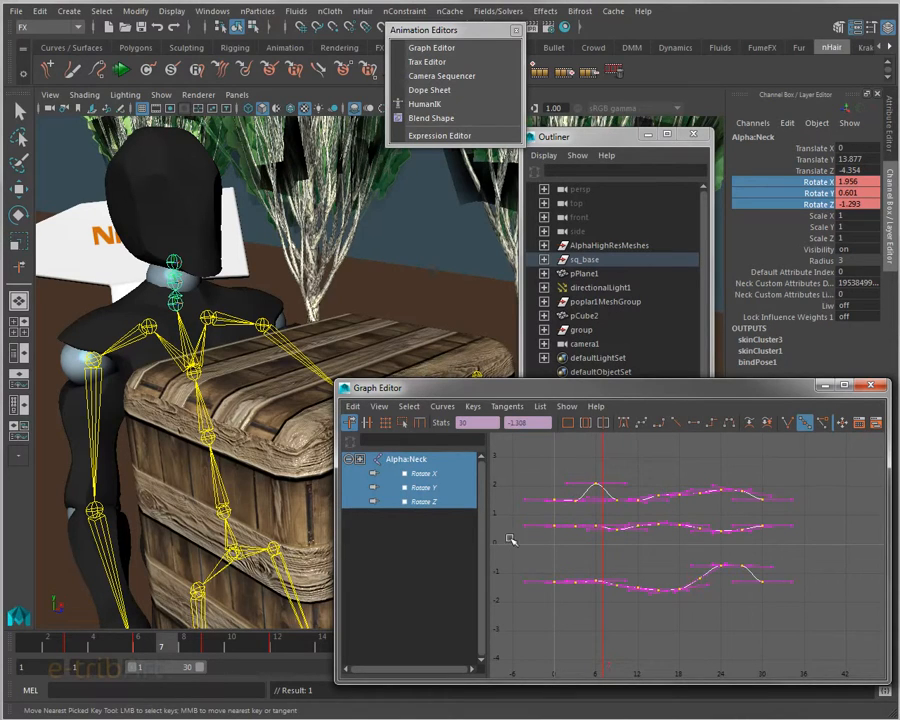
{"action": "left_click", "coordinate": [403, 424]}
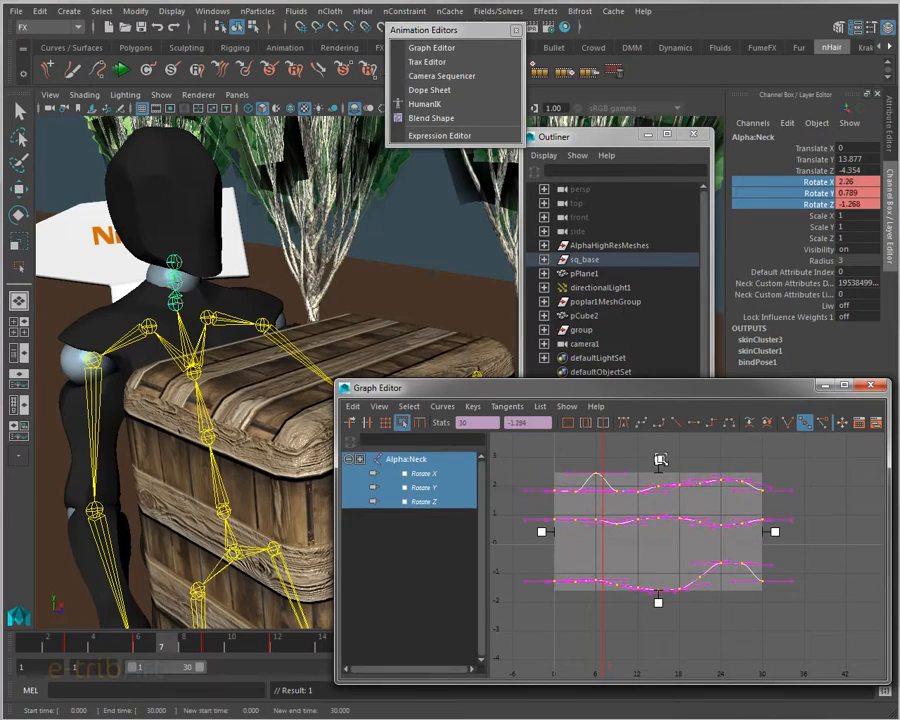
{"action": "mouse_move", "coordinate": [660, 465]}
{"action": "left_mouse_down"}
{"action": "mouse_move", "coordinate": [661, 430]}
{"action": "mouse_move", "coordinate": [658, 469]}
{"action": "left_mouse_up"}
{"action": "left_click", "coordinate": [724, 465]}
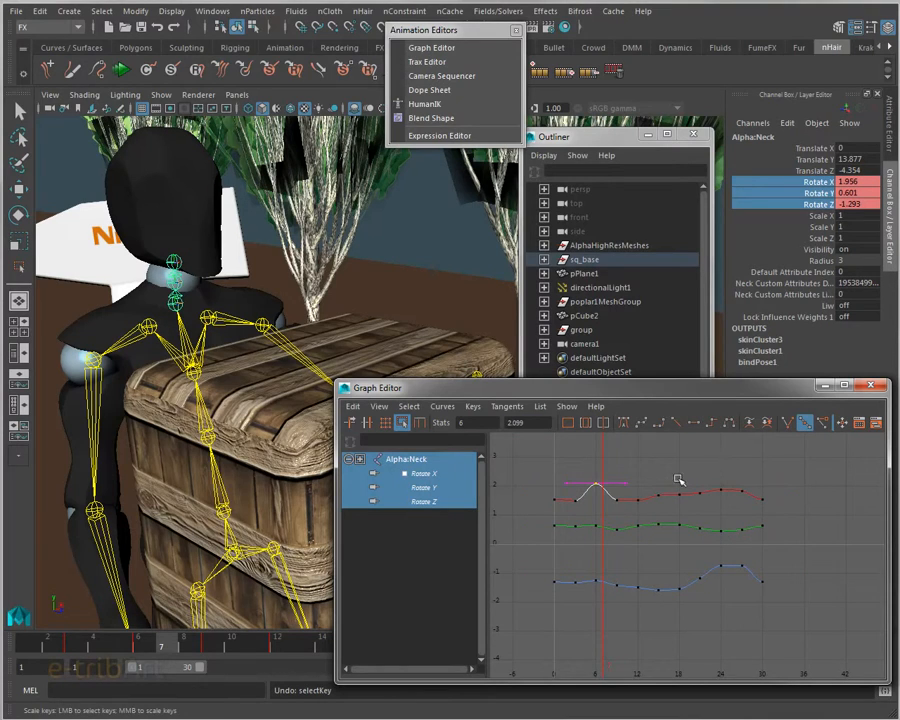
Try to scale the Neck's three rotation keys at frame 6 with the region scale tool, and undo it
{"action": "left_click_drag", "start_coordinate": [589, 466], "coordinate": [601, 595]}
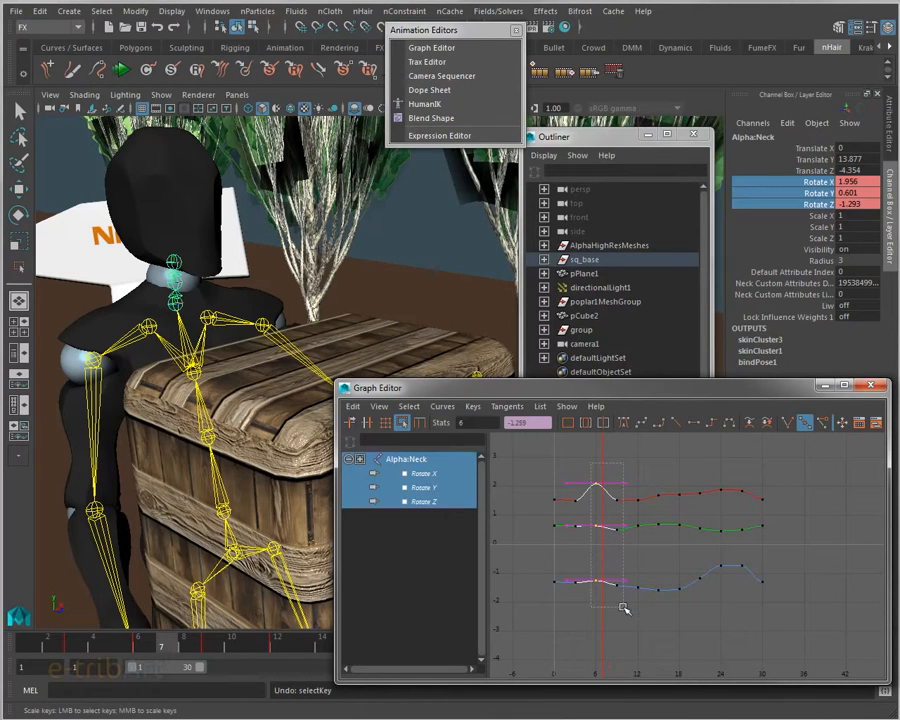
{"action": "left_click_drag", "start_coordinate": [619, 598], "coordinate": [613, 466]}
{"action": "left_click", "coordinate": [733, 528]}
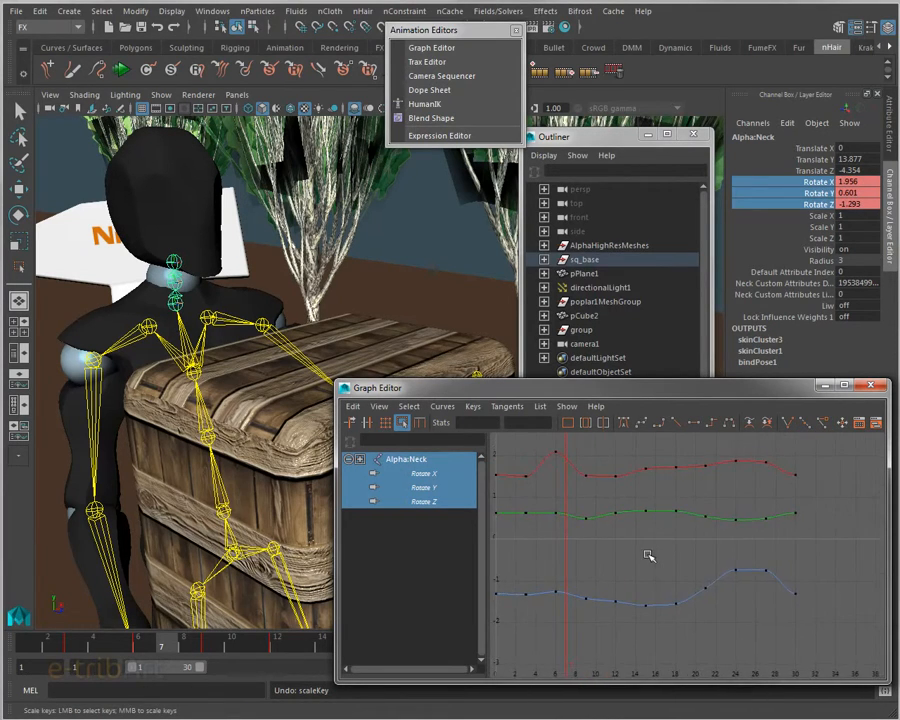
Try adjusting the out tangent of the Neck's Rotate X key at frame 6 with the Move Nearest Picked Key tool, and undo it
{"action": "key", "text": "a"}
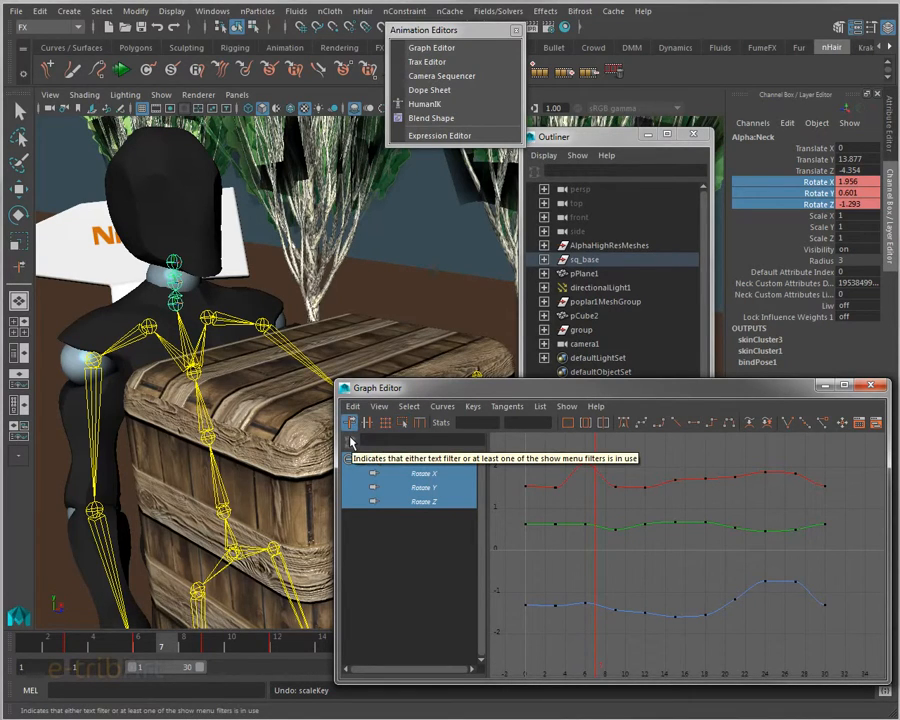
{"action": "left_click", "coordinate": [350, 441]}
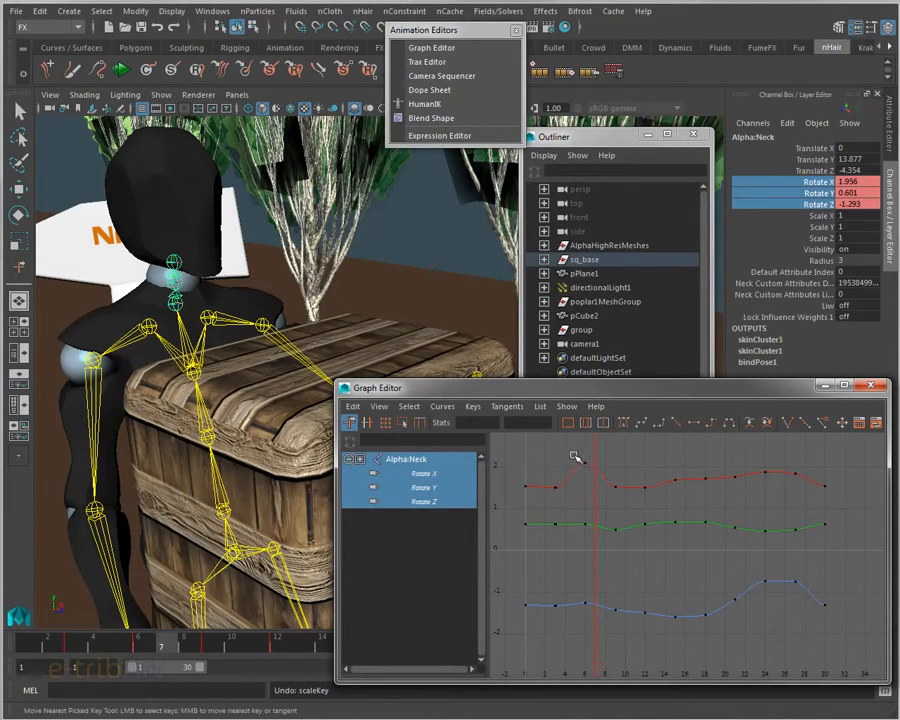
{"action": "left_click", "coordinate": [589, 466]}
{"action": "scroll", "coordinate": [591, 470], "scroll_direction": "up", "scroll_amount": 3}
{"action": "middle_click_drag", "start_coordinate": [590, 473], "coordinate": [681, 569], "text": "alt"}
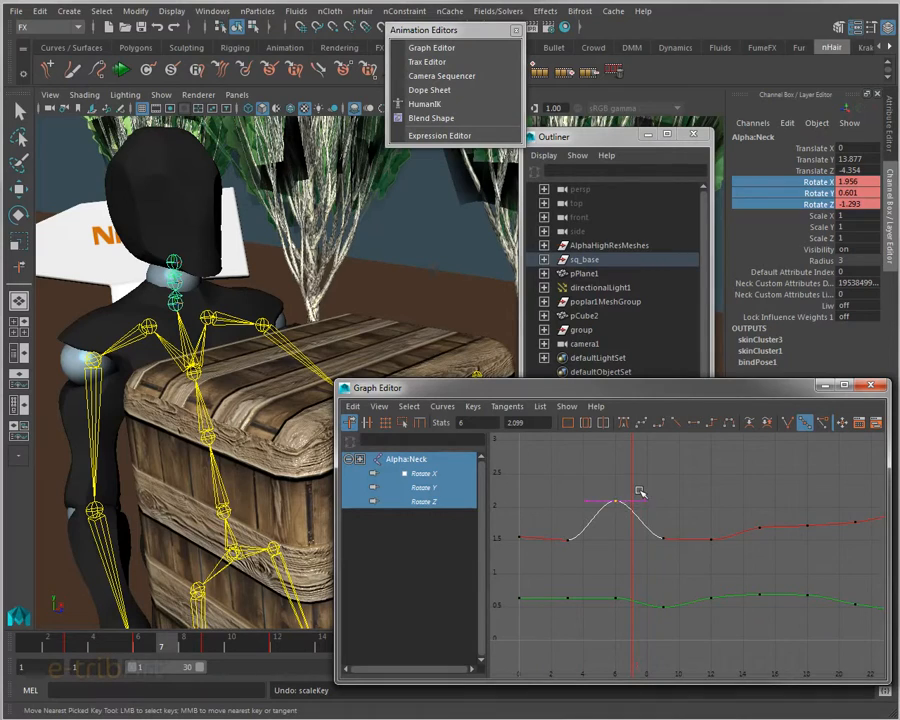
{"action": "left_click_drag", "start_coordinate": [639, 489], "coordinate": [649, 512]}
{"action": "mouse_move", "coordinate": [643, 499]}
{"action": "middle_mouse_down"}
{"action": "mouse_move", "coordinate": [641, 474]}
{"action": "mouse_move", "coordinate": [647, 526]}
{"action": "mouse_move", "coordinate": [642, 482]}
{"action": "mouse_move", "coordinate": [626, 471]}
{"action": "mouse_move", "coordinate": [628, 500]}
{"action": "middle_mouse_up"}
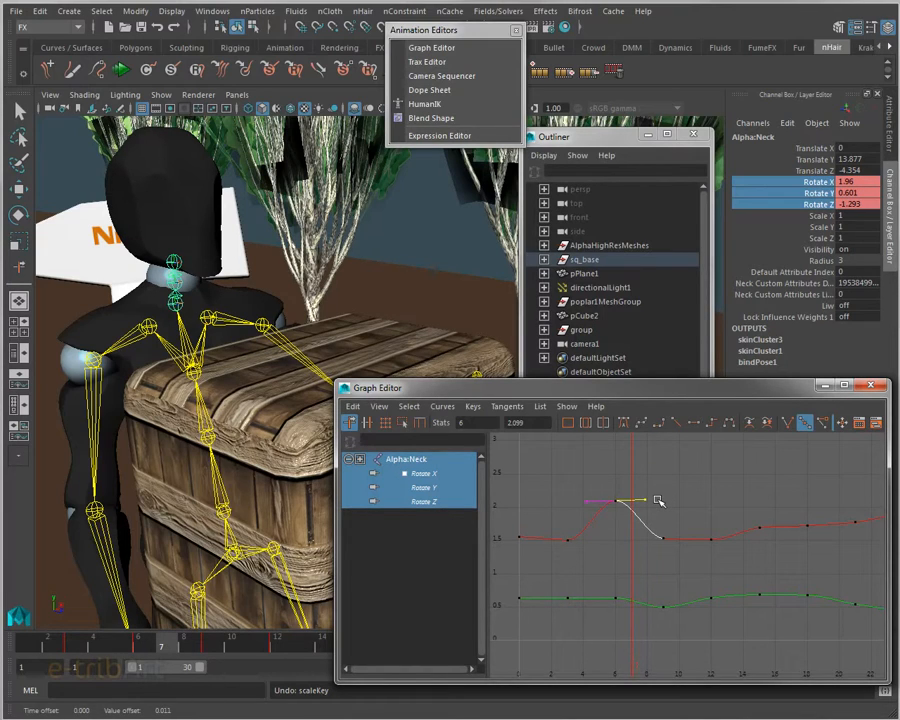
{"action": "middle_click", "coordinate": [658, 500]}
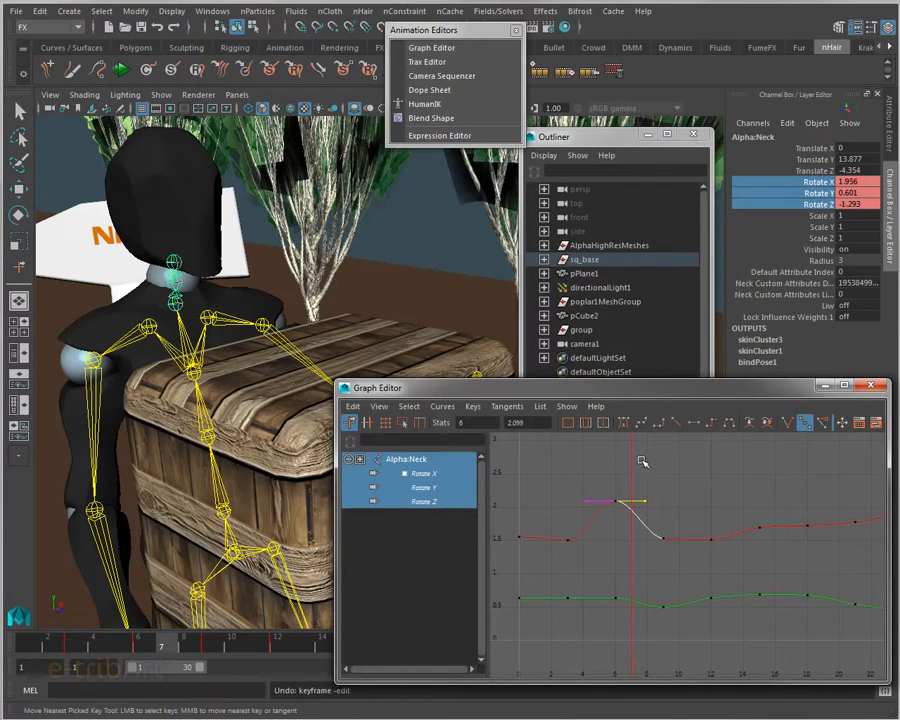
Move the Graph Editor and Outliner out of the way and display the animation layers in an enlarged layer list
{"action": "left_click_drag", "start_coordinate": [634, 392], "coordinate": [624, 340]}
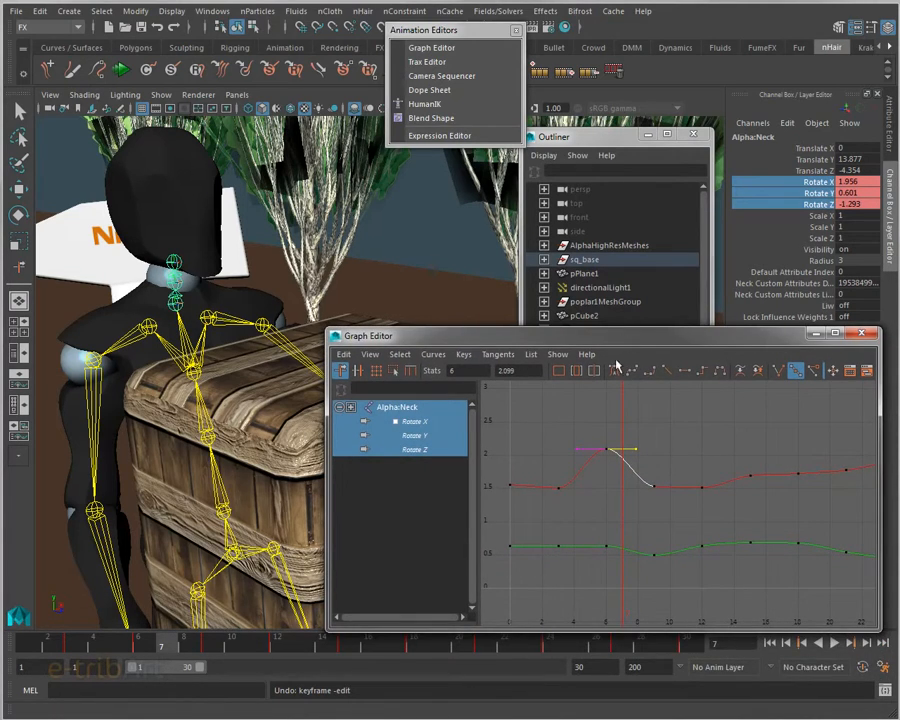
{"action": "scroll", "coordinate": [611, 508], "scroll_direction": "down", "scroll_amount": 3}
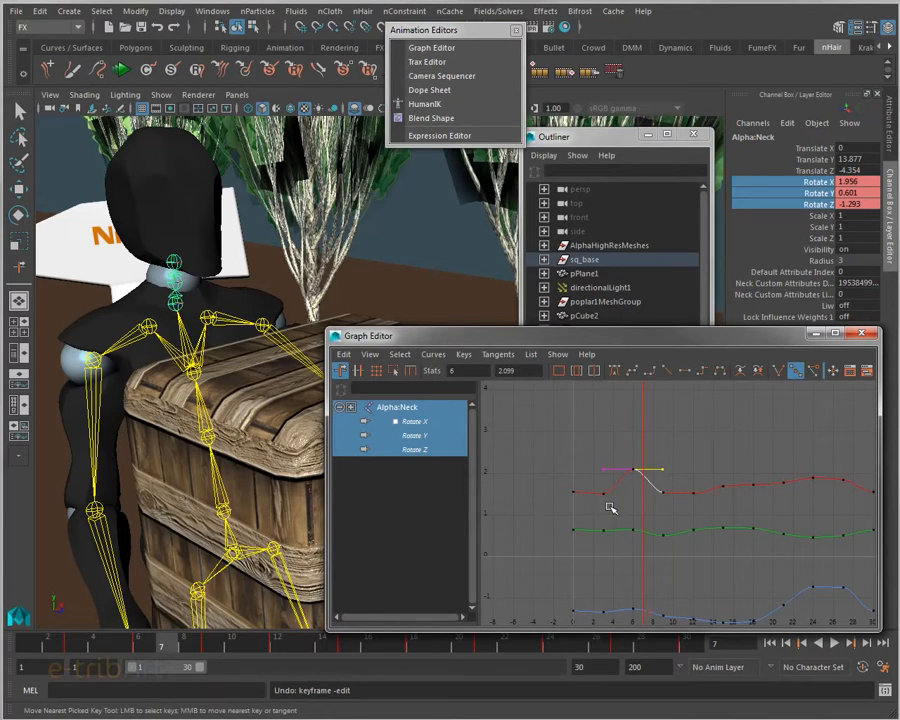
{"action": "middle_click_drag", "start_coordinate": [622, 511], "coordinate": [577, 470], "text": "alt"}
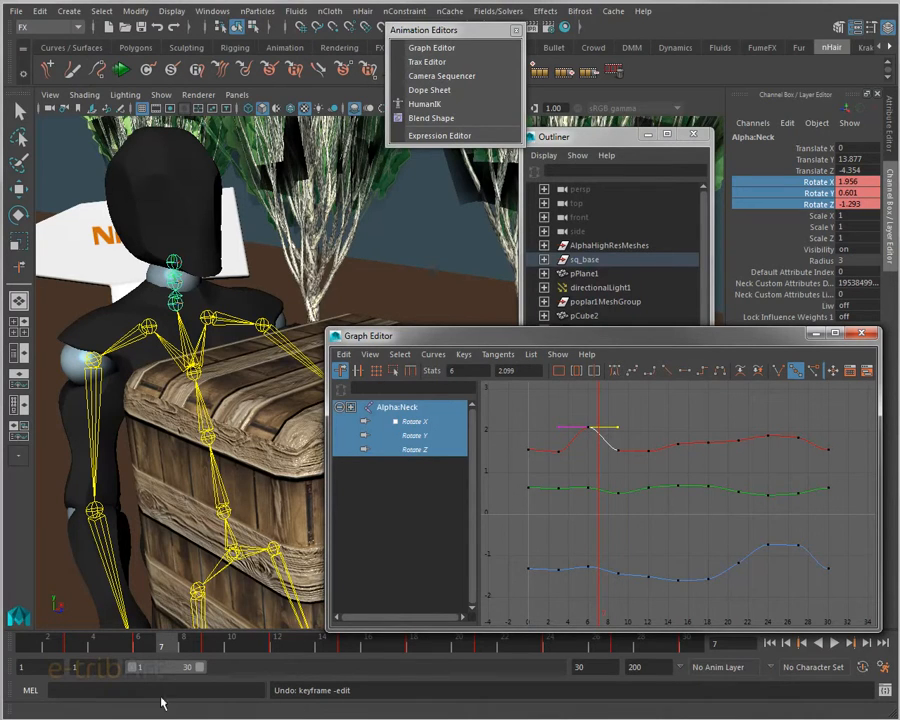
{"action": "left_click_drag", "start_coordinate": [608, 339], "coordinate": [899, 362]}
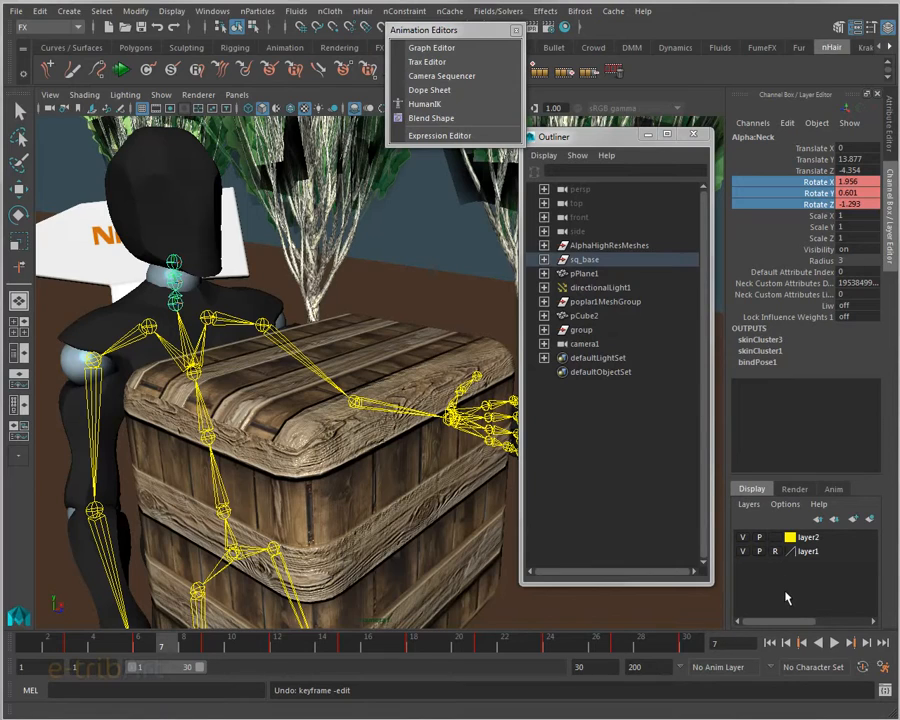
{"action": "left_click", "coordinate": [833, 490]}
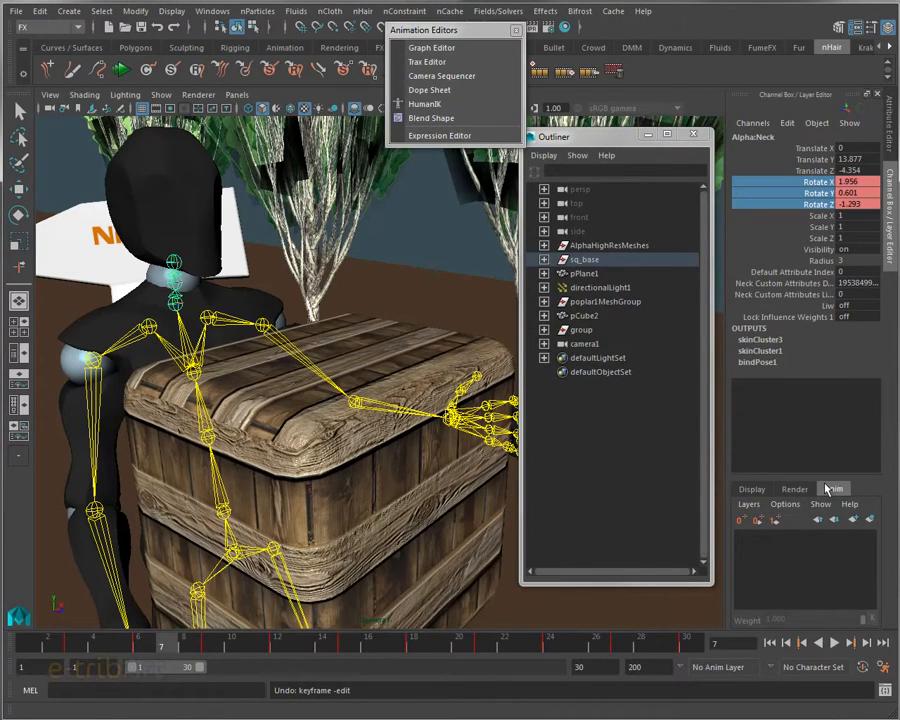
{"action": "left_click_drag", "start_coordinate": [820, 472], "coordinate": [825, 458]}
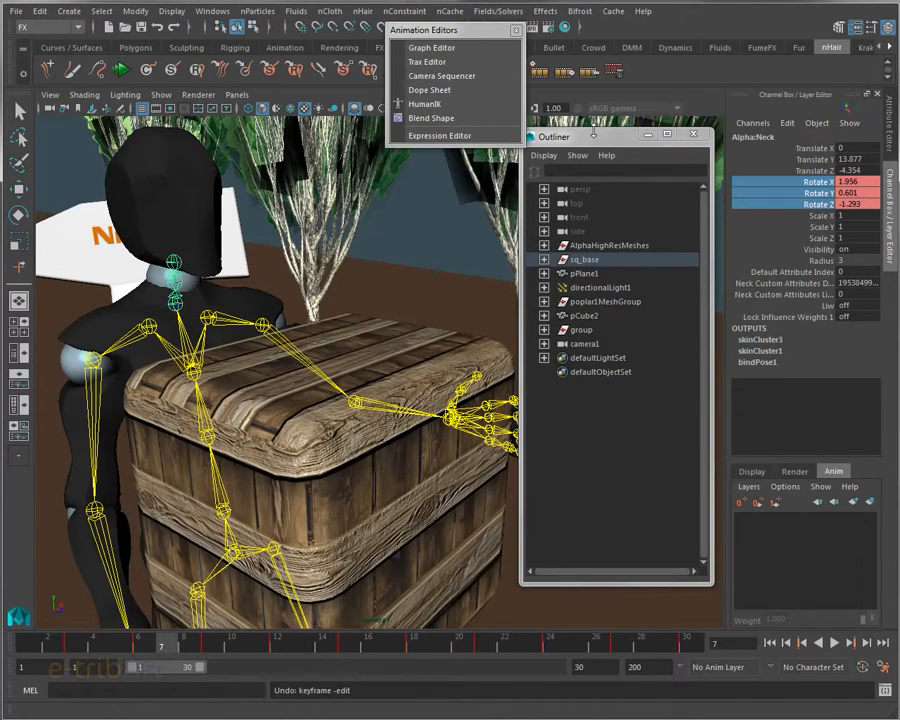
{"action": "left_click_drag", "start_coordinate": [593, 133], "coordinate": [608, 53]}
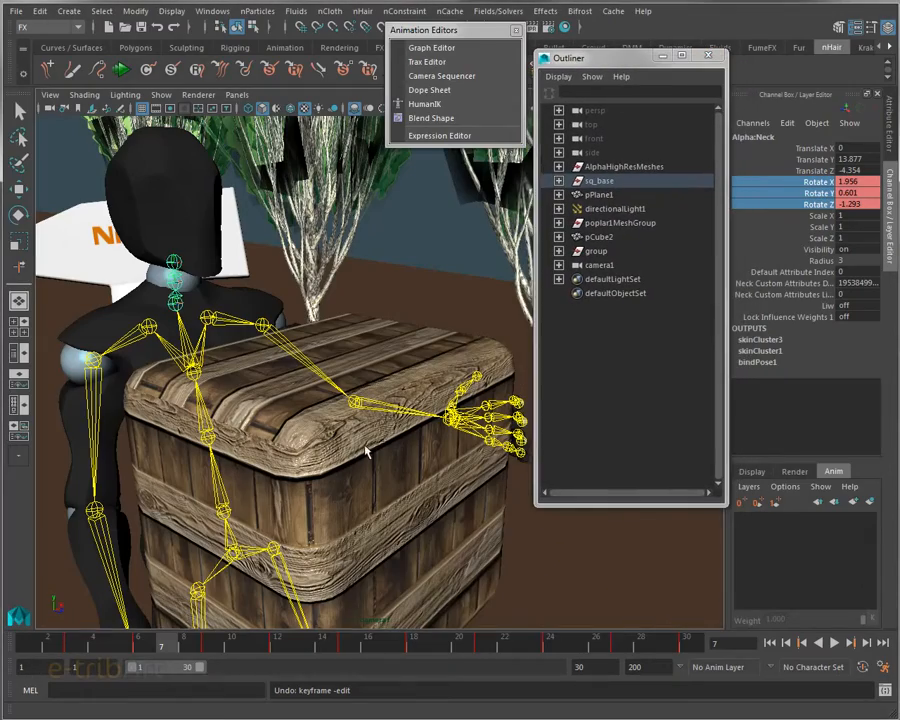
Select the character's spine joints together, including Spine1 and Spine, in a side view of the figure and box
{"action": "left_click_drag", "start_coordinate": [365, 452], "coordinate": [409, 434], "text": "alt"}
{"action": "scroll", "coordinate": [380, 456], "scroll_direction": "down", "scroll_amount": 4}
{"action": "middle_click_drag", "start_coordinate": [366, 466], "coordinate": [402, 458], "text": "alt"}
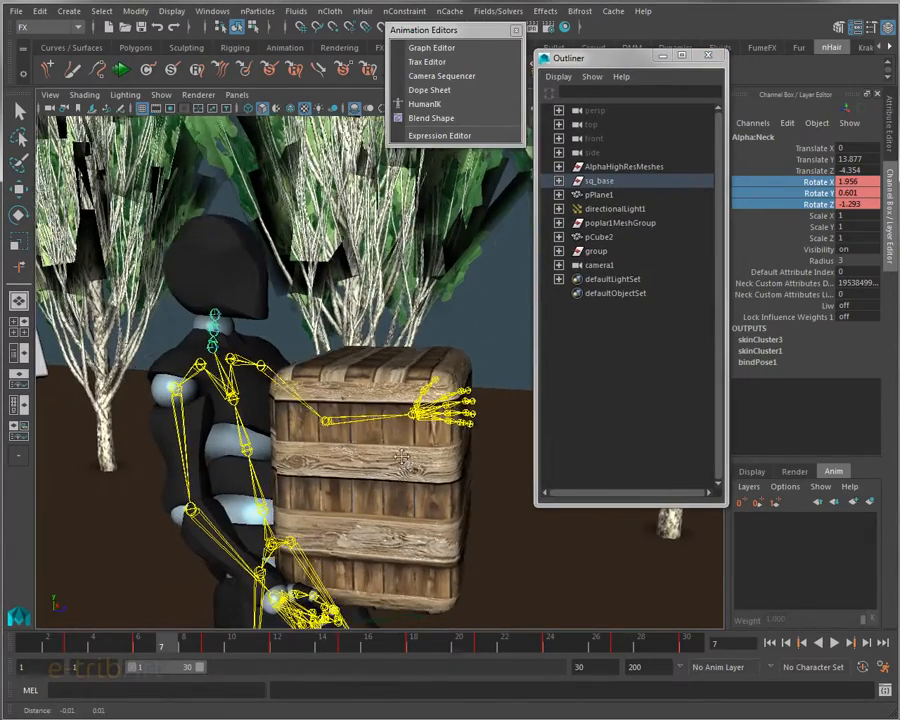
{"action": "left_click_drag", "start_coordinate": [401, 458], "coordinate": [446, 460], "text": "alt"}
{"action": "scroll", "coordinate": [447, 463], "scroll_direction": "up", "scroll_amount": 2}
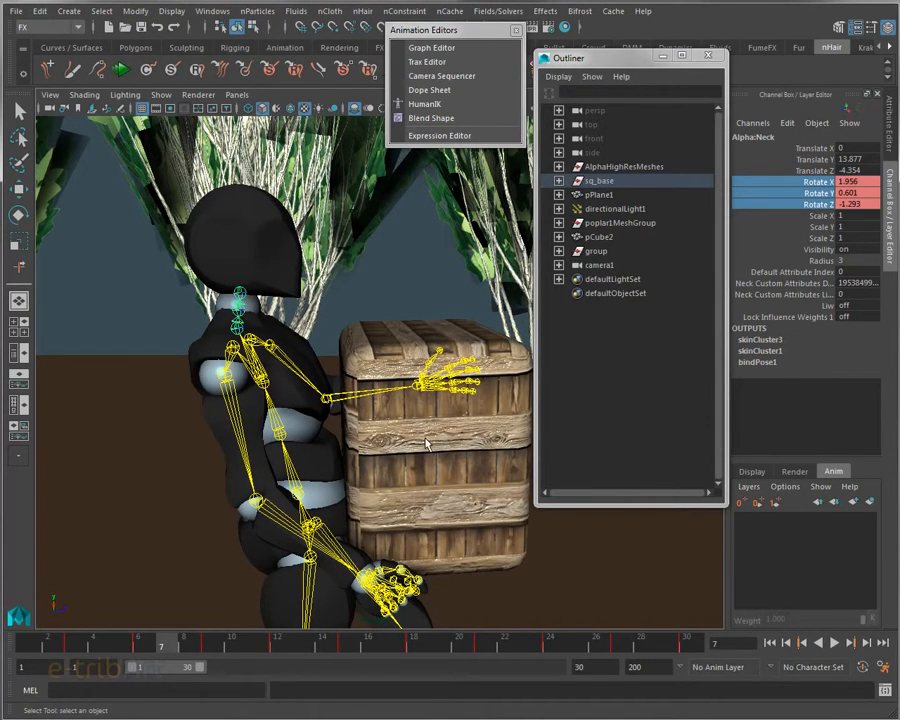
{"action": "left_click_drag", "start_coordinate": [426, 440], "coordinate": [383, 456], "text": "alt"}
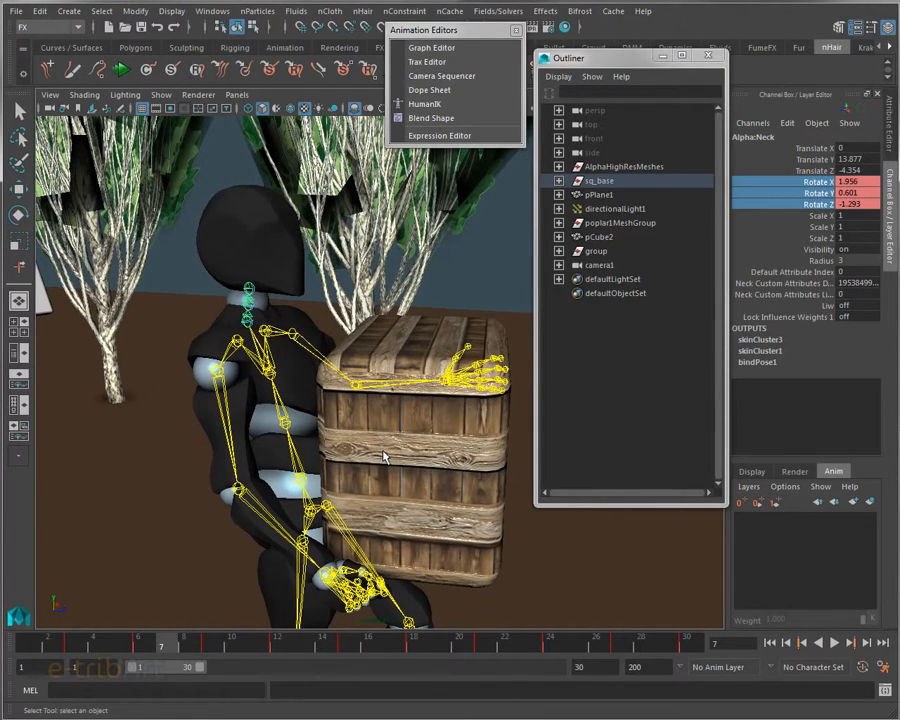
{"action": "left_click", "coordinate": [287, 466]}
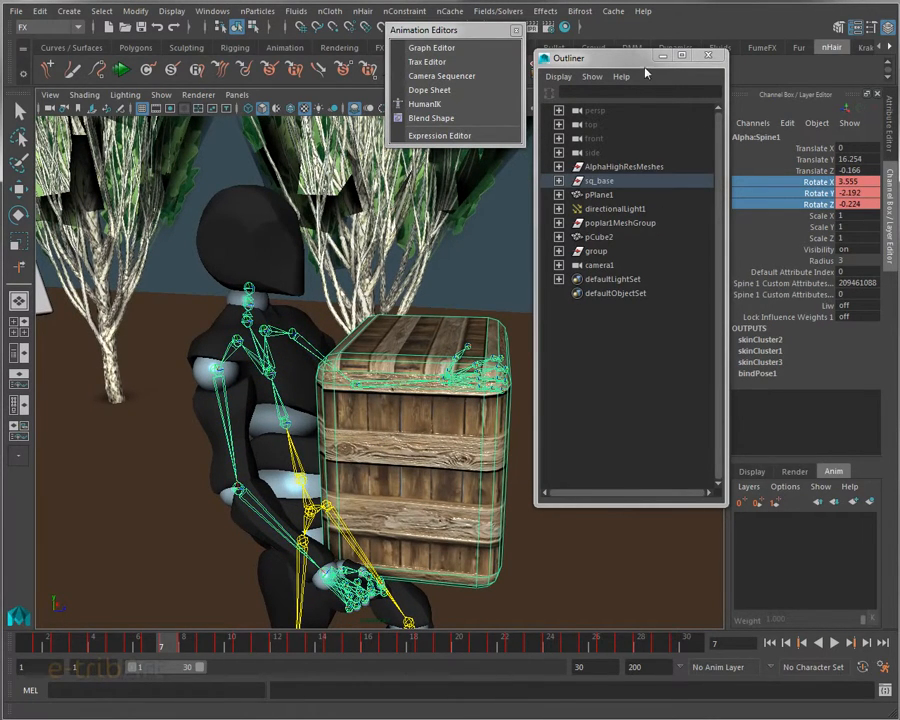
{"action": "left_click_drag", "start_coordinate": [636, 60], "coordinate": [618, 61]}
{"action": "left_click", "coordinate": [302, 487]}
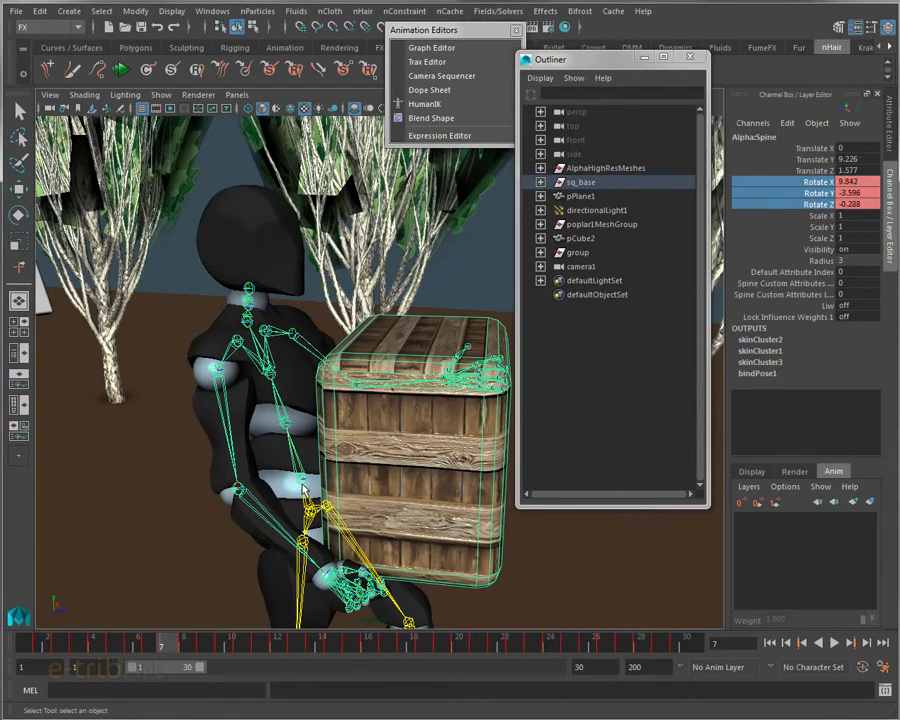
{"action": "left_click", "coordinate": [284, 421]}
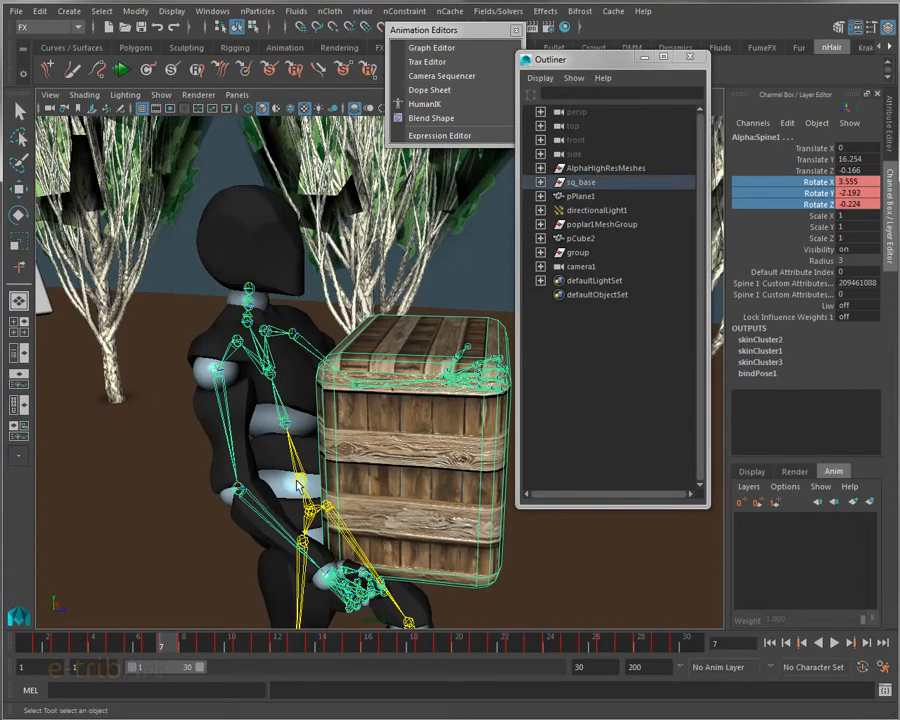
{"action": "left_click", "coordinate": [302, 515]}
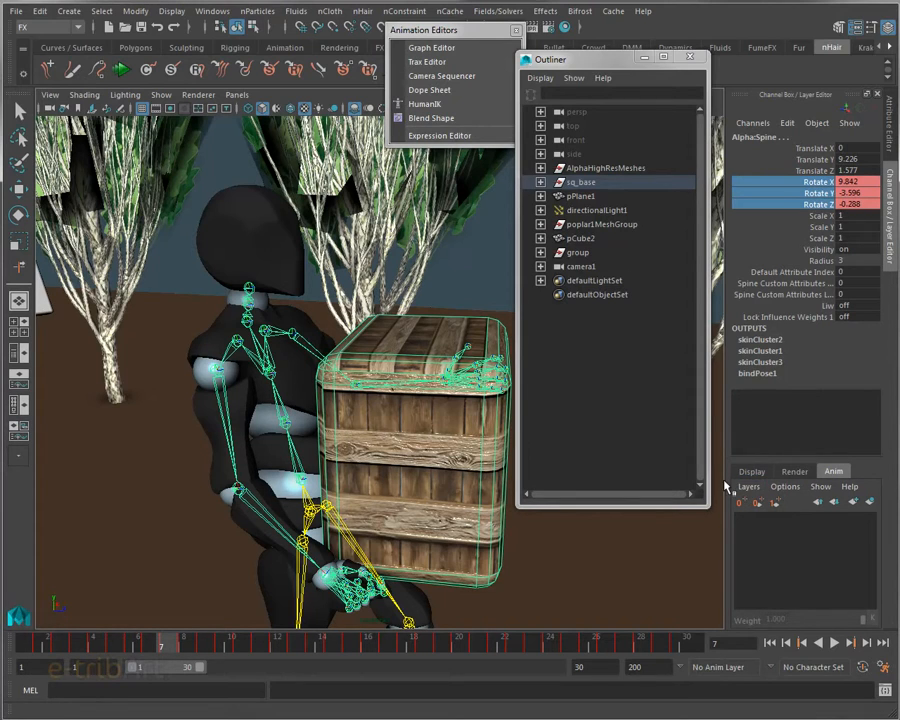
Widen the channel and layer area, move the Outliner aside, and create an empty animation layer
{"action": "left_click_drag", "start_coordinate": [727, 484], "coordinate": [590, 468]}
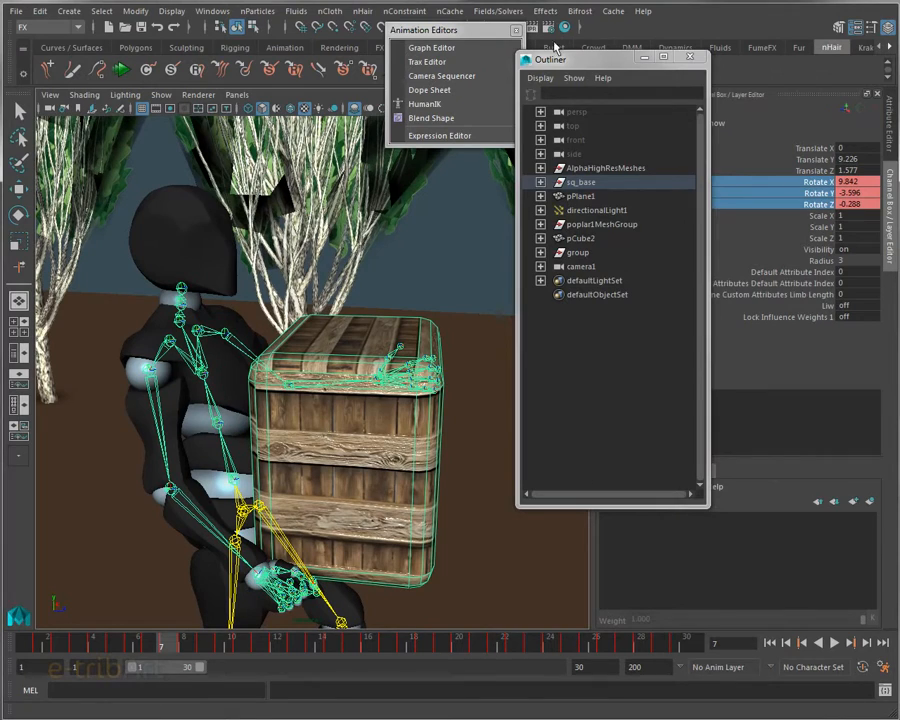
{"action": "left_click_drag", "start_coordinate": [627, 62], "coordinate": [899, 115]}
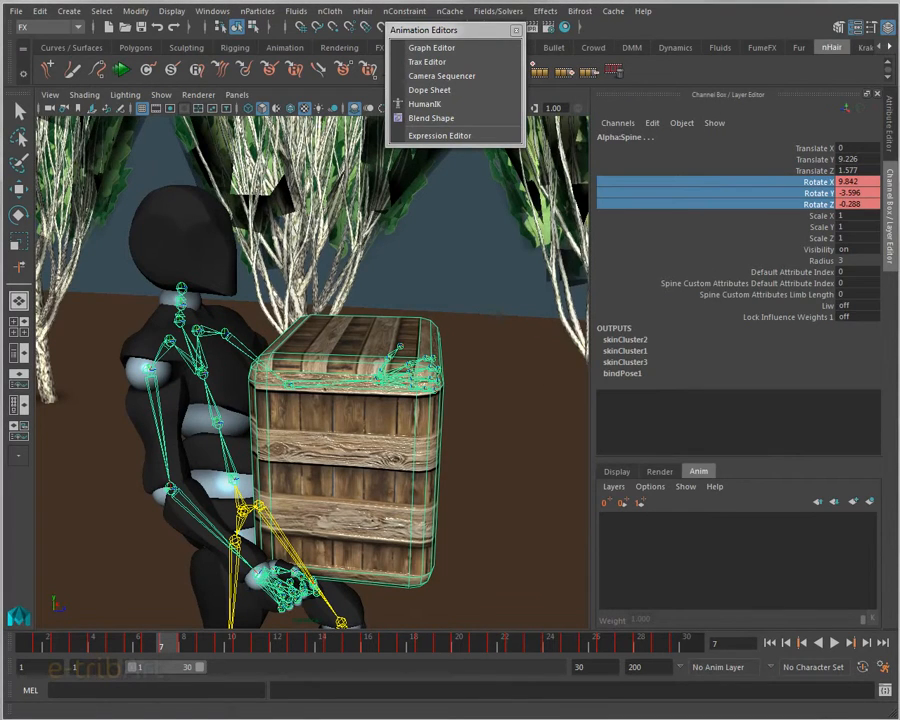
{"action": "left_click", "coordinate": [615, 487]}
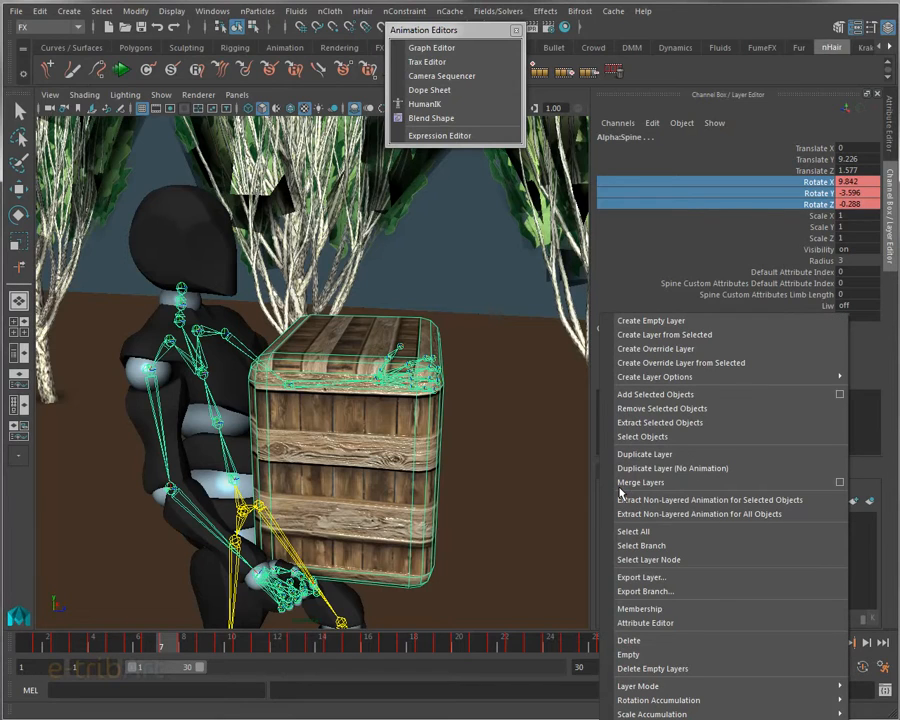
{"action": "left_click", "coordinate": [643, 322]}
{"action": "left_click", "coordinate": [696, 522]}
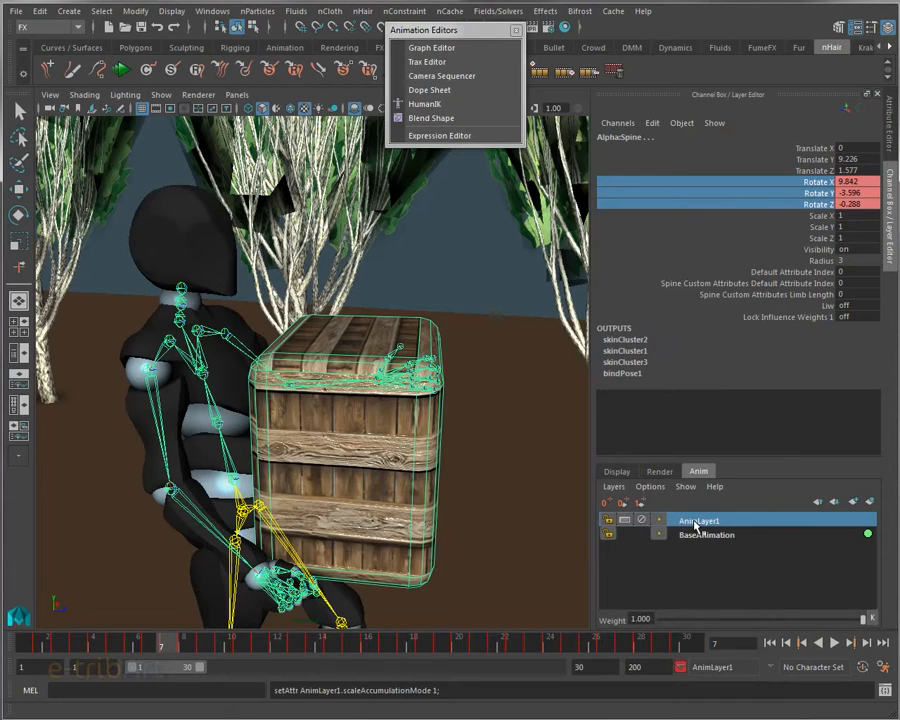
Add the selected spine joints' Rotate X, Y and Z channels to AnimLayer1, using the From Channel Box attribute option
{"action": "left_click", "coordinate": [699, 536]}
{"action": "left_click", "coordinate": [697, 522]}
{"action": "right_click", "coordinate": [688, 522]}
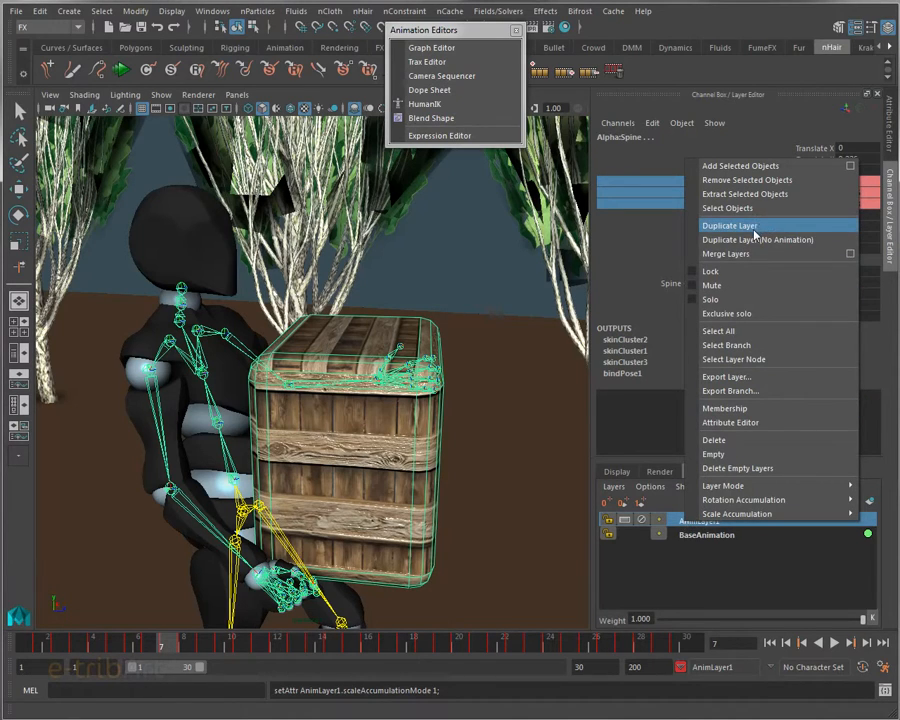
{"action": "left_click", "coordinate": [677, 527]}
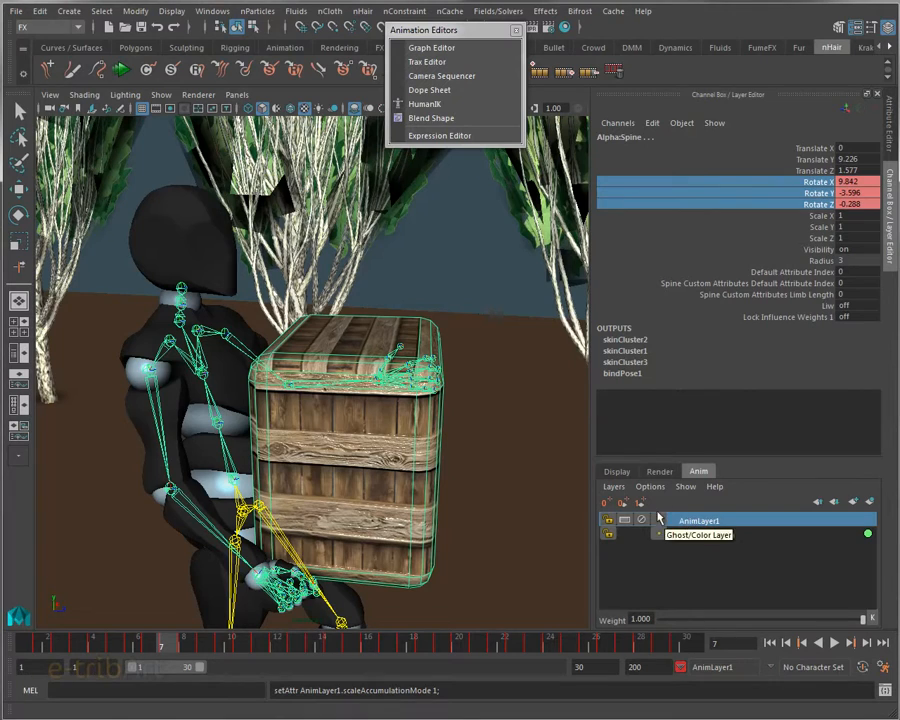
{"action": "left_click", "coordinate": [614, 487]}
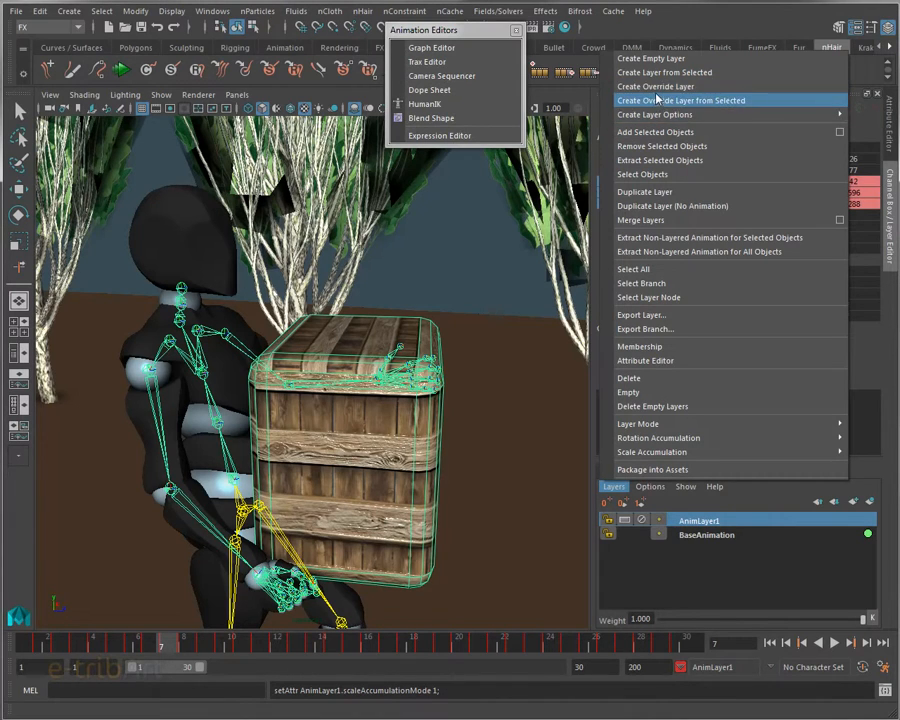
{"action": "left_click", "coordinate": [839, 132]}
{"action": "left_click", "coordinate": [605, 90]}
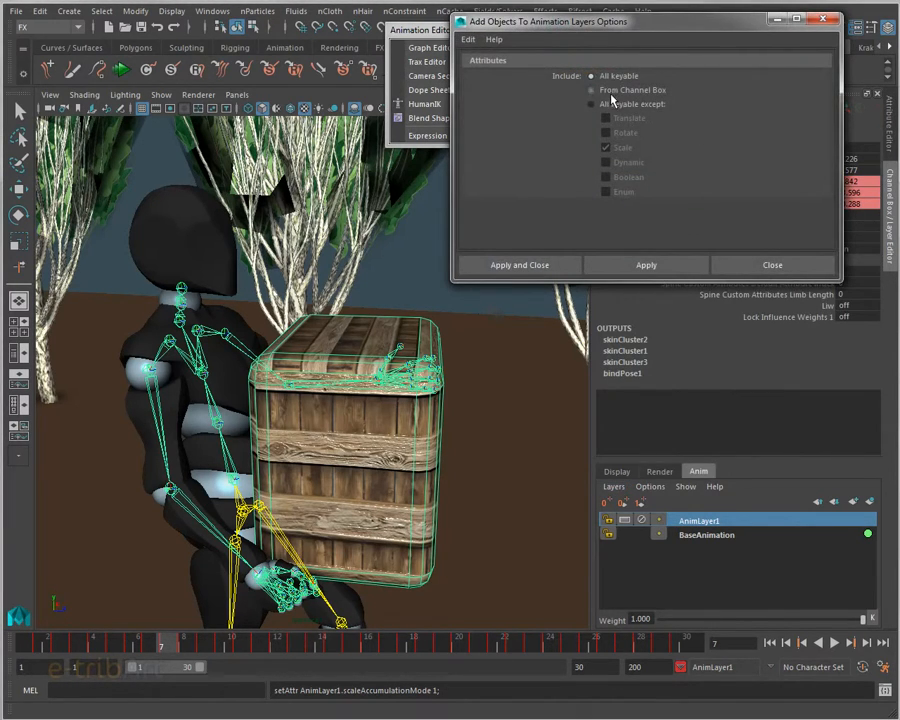
{"action": "left_click_drag", "start_coordinate": [695, 34], "coordinate": [518, 38]}
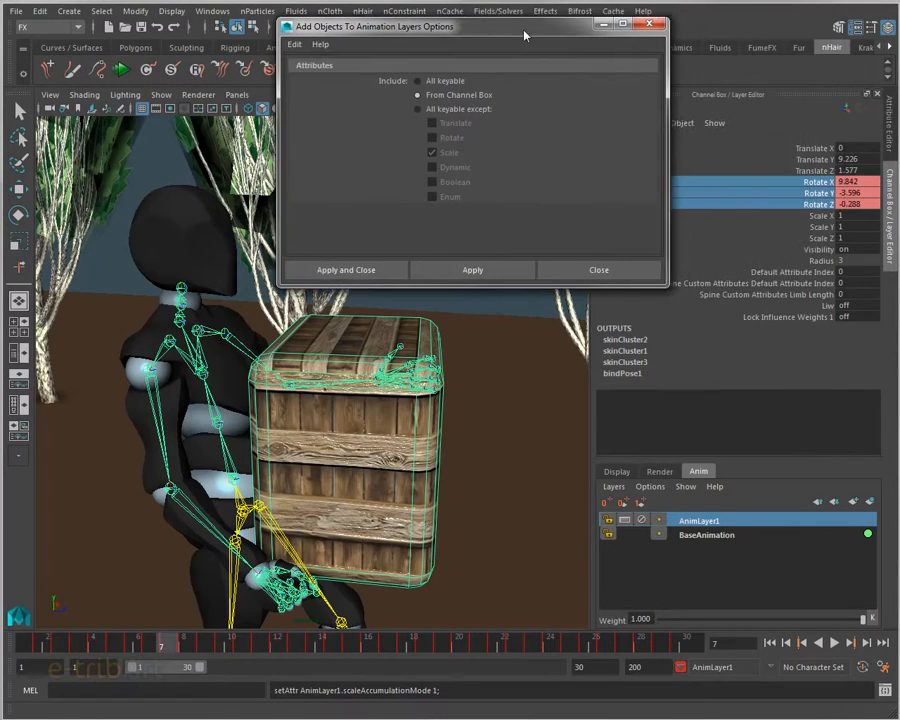
{"action": "left_click", "coordinate": [440, 270]}
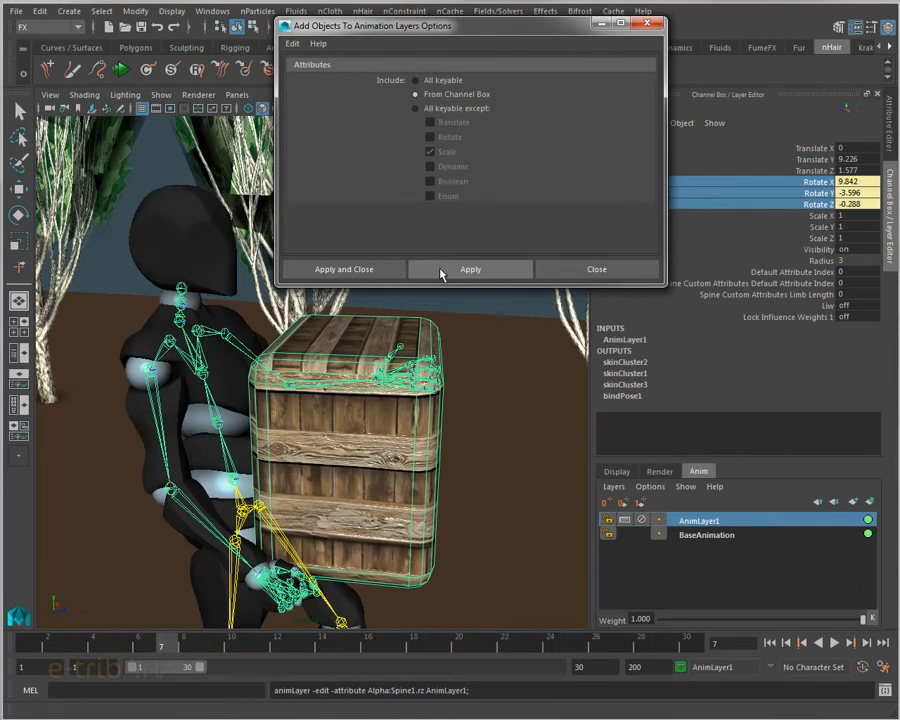
{"action": "left_click", "coordinate": [577, 270]}
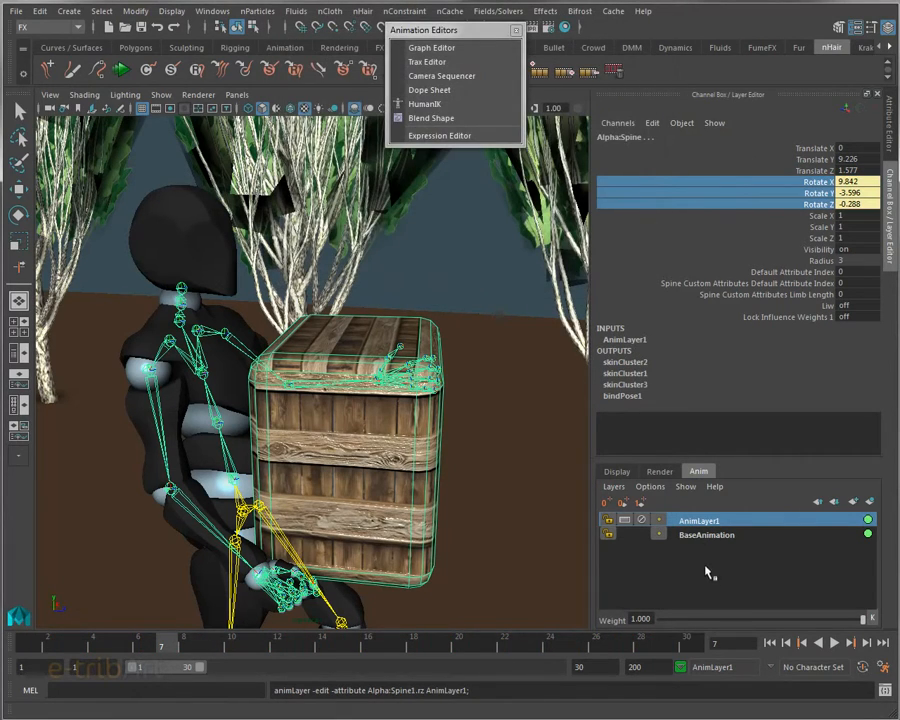
Rename AnimLayer1 to Anim_dos
{"action": "double_click", "coordinate": [700, 523]}
{"action": "left_click_drag", "start_coordinate": [699, 521], "coordinate": [785, 520]}
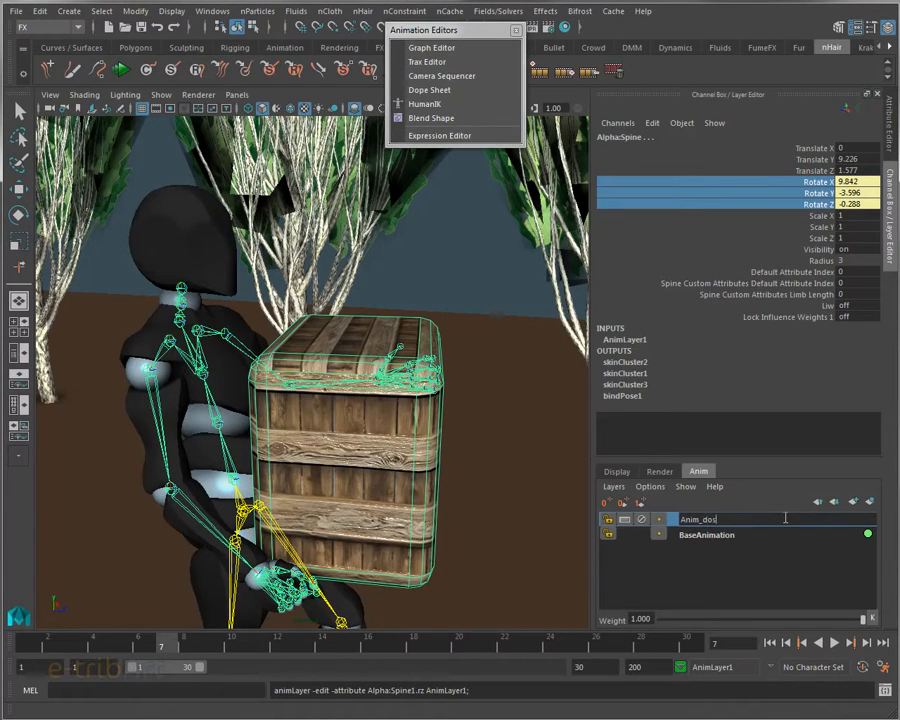
{"action": "key", "text": "Return"}
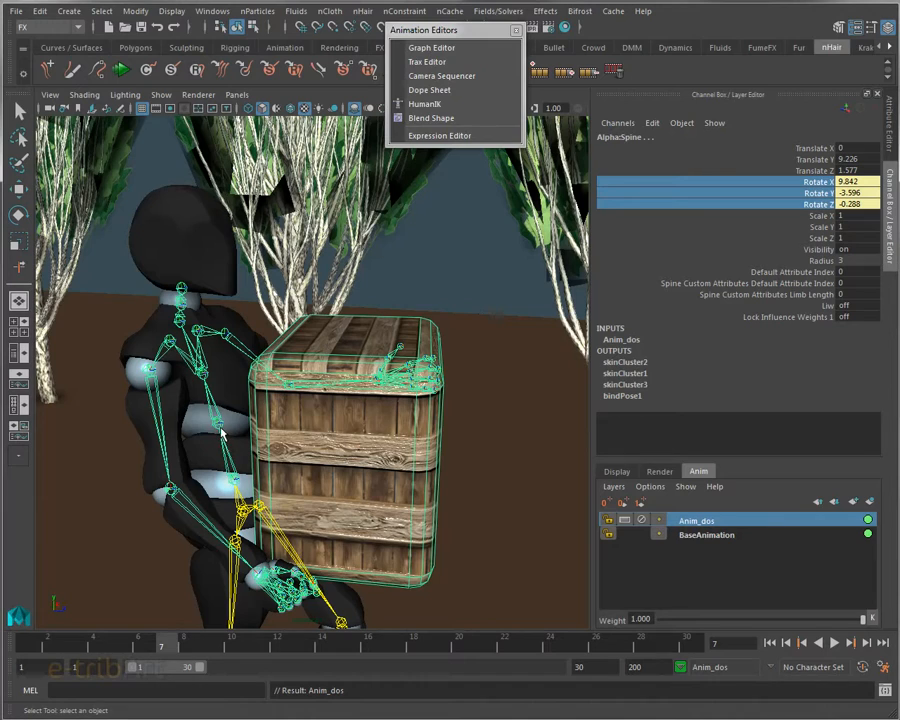
Reselect the spine joints at frame 1 and key their Rotate X, Y and Z channels on the Anim_dos layer
{"action": "left_click_drag", "start_coordinate": [173, 645], "coordinate": [27, 622]}
{"action": "middle_click_drag", "start_coordinate": [140, 537], "coordinate": [273, 438], "text": "alt"}
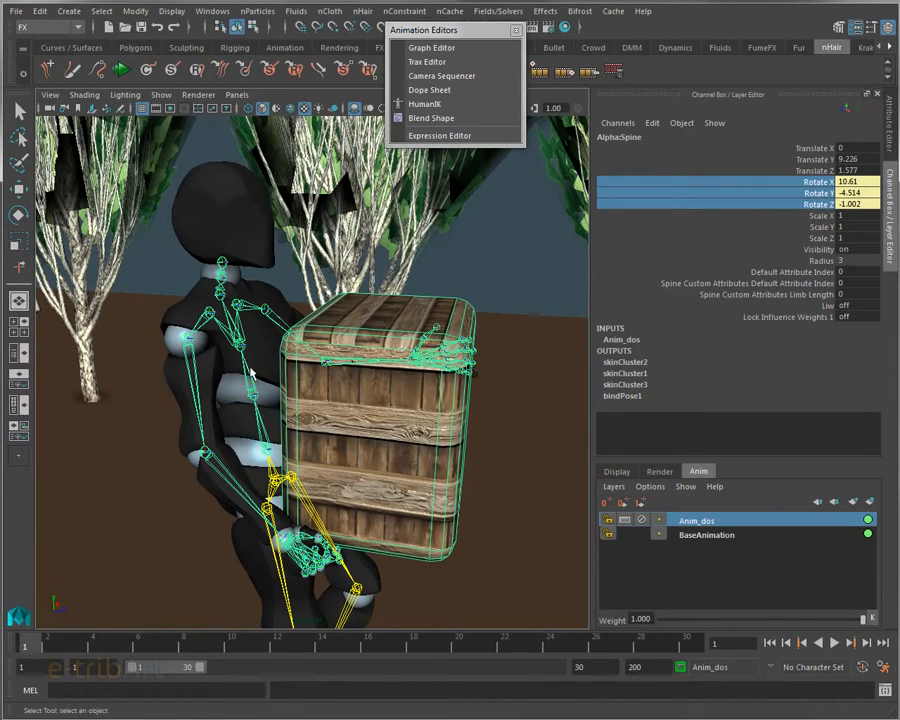
{"action": "left_click", "coordinate": [130, 426]}
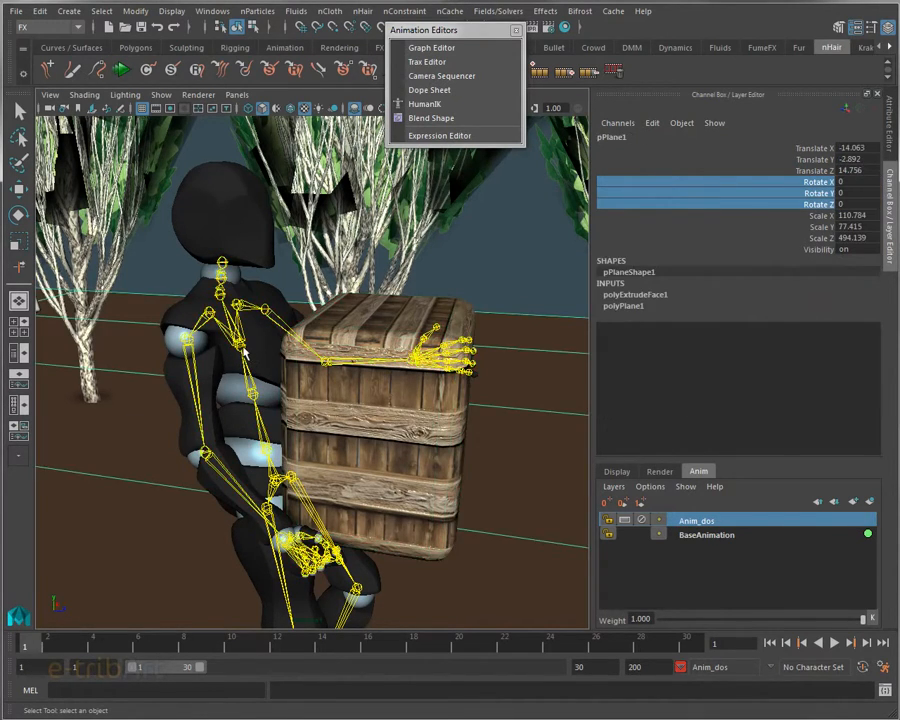
{"action": "left_click", "coordinate": [252, 400]}
{"action": "left_click", "coordinate": [260, 452]}
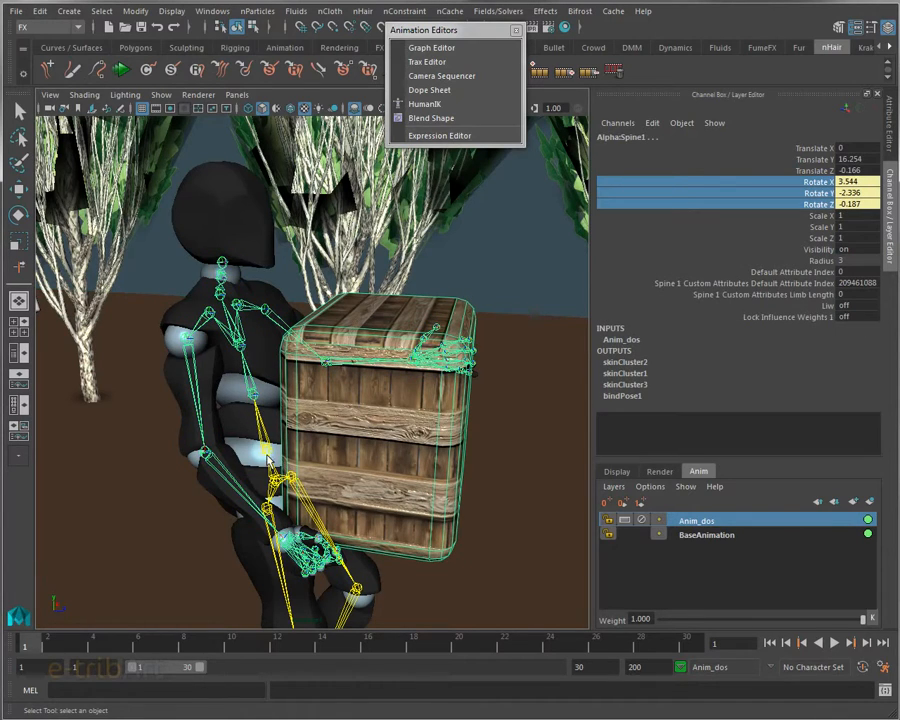
{"action": "left_click", "coordinate": [267, 456], "text": "shift"}
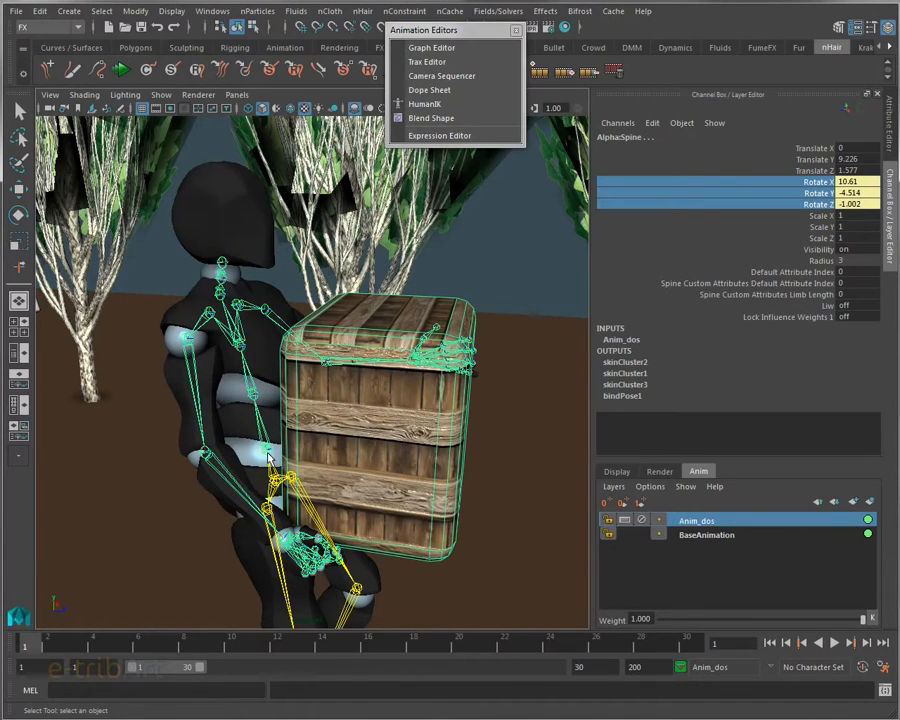
{"action": "right_click", "coordinate": [812, 191]}
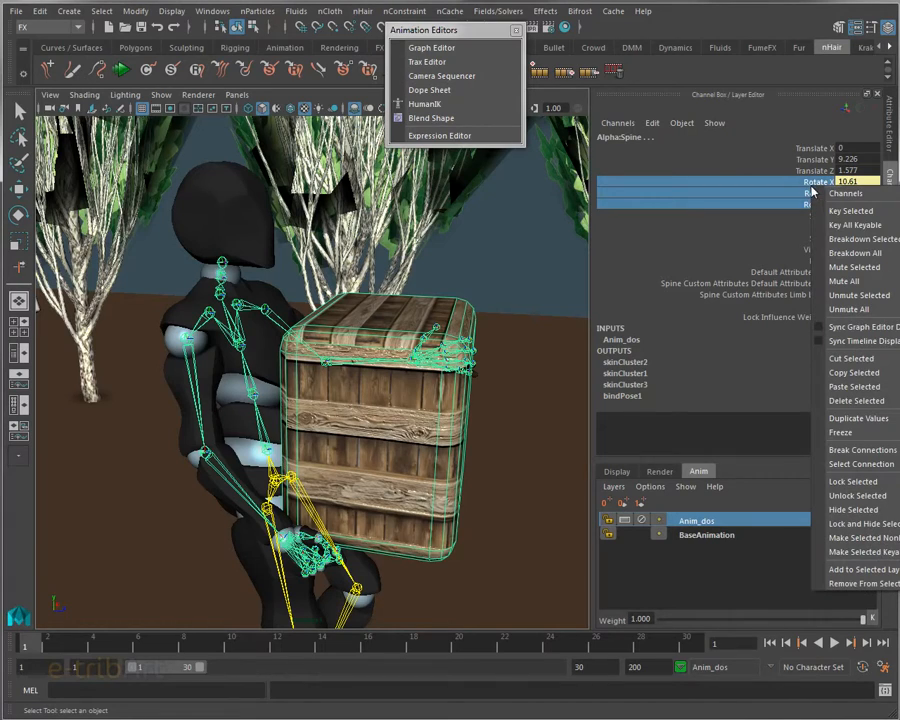
{"action": "left_click", "coordinate": [842, 212]}
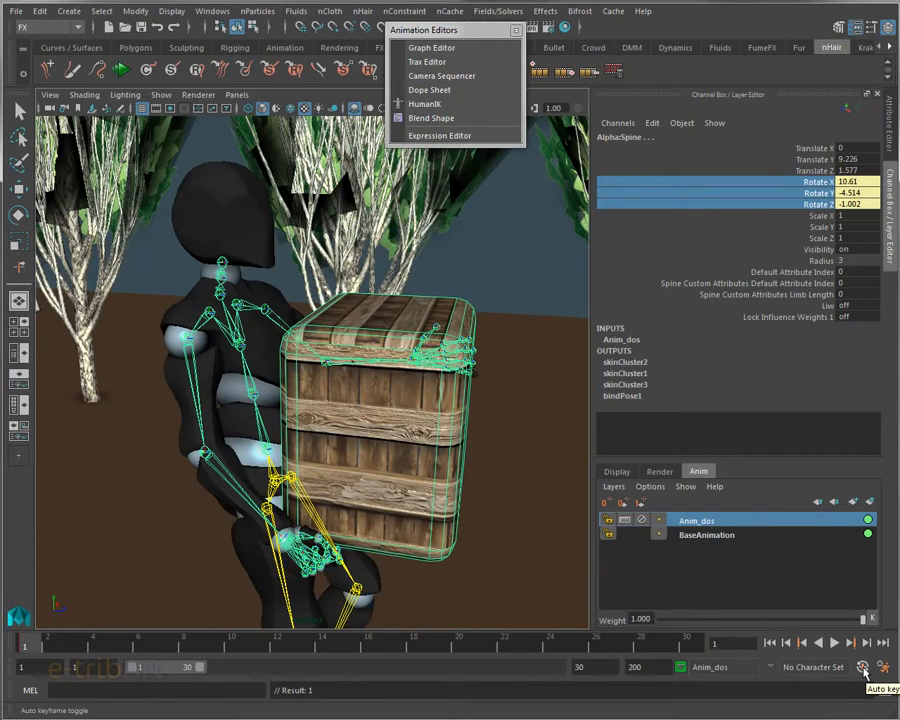
Enable auto keyframing and bend the Spine joint forward at frame 10 to a Rotate X of about 30.7
{"action": "left_click", "coordinate": [864, 668]}
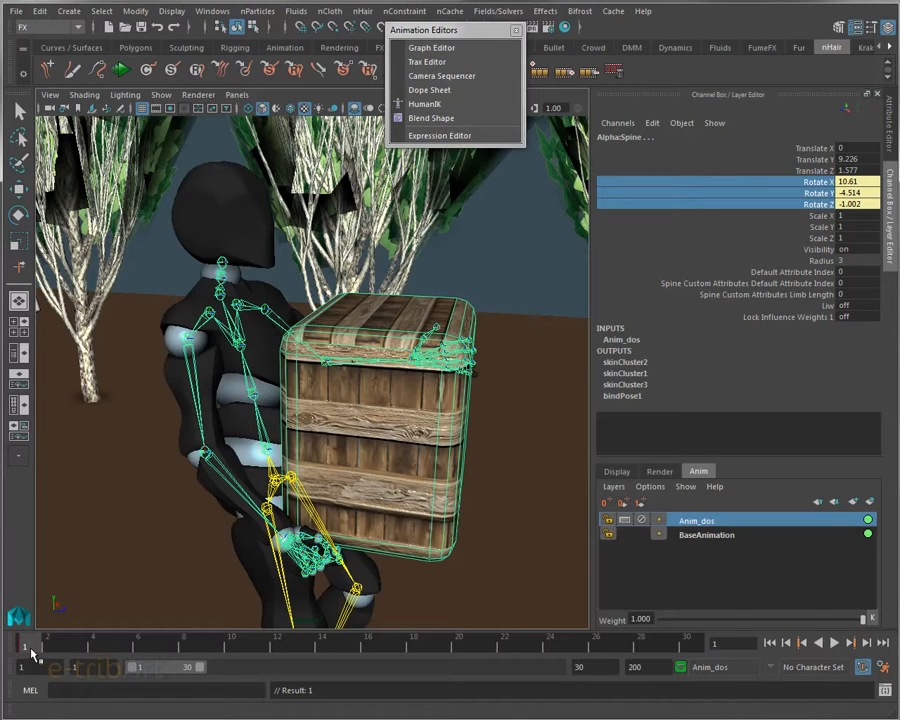
{"action": "mouse_move", "coordinate": [37, 654]}
{"action": "left_mouse_down"}
{"action": "mouse_move", "coordinate": [94, 649]}
{"action": "mouse_move", "coordinate": [228, 662]}
{"action": "left_mouse_up"}
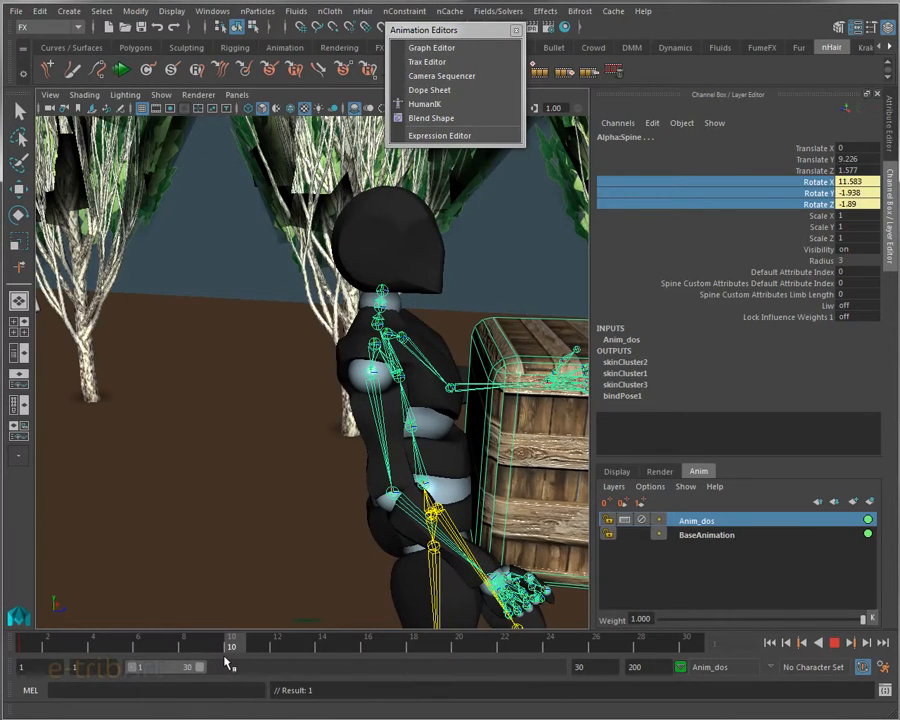
{"action": "left_click_drag", "start_coordinate": [375, 492], "coordinate": [210, 488], "text": "alt"}
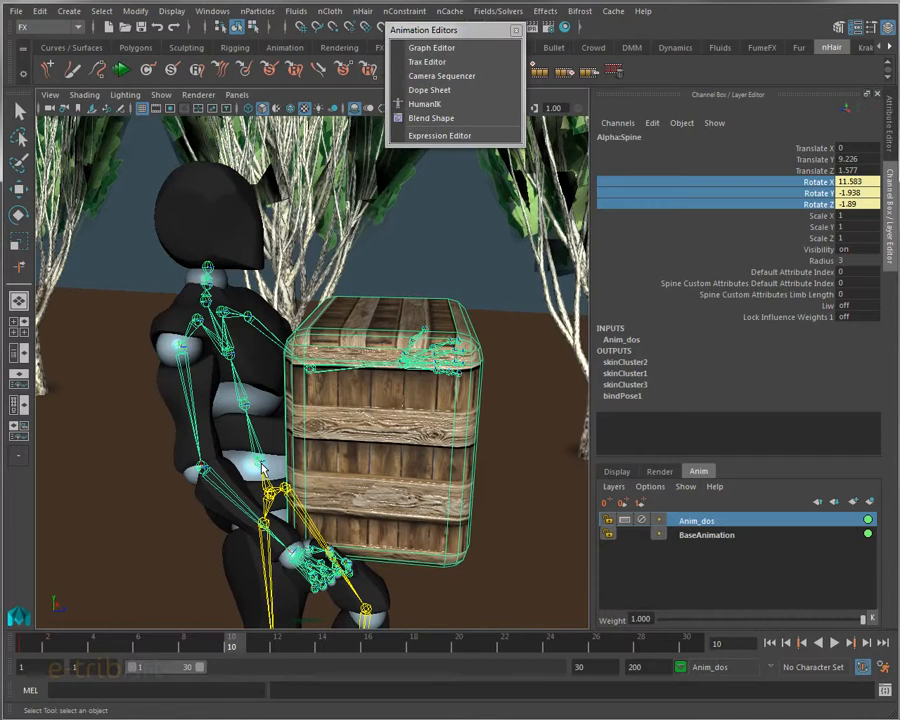
{"action": "key", "text": "e"}
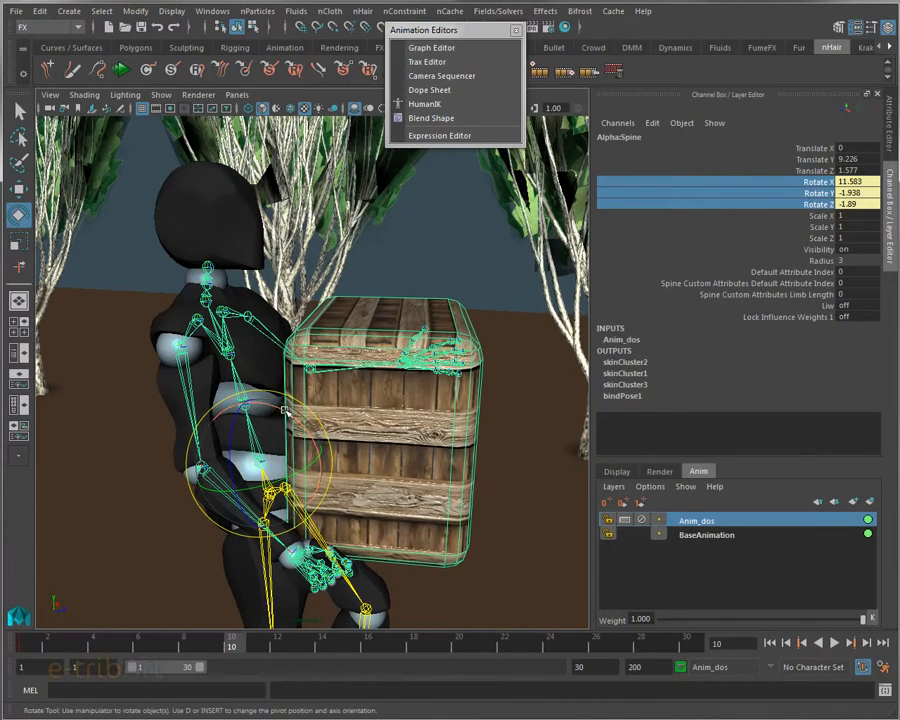
{"action": "left_click_drag", "start_coordinate": [283, 436], "coordinate": [301, 465]}
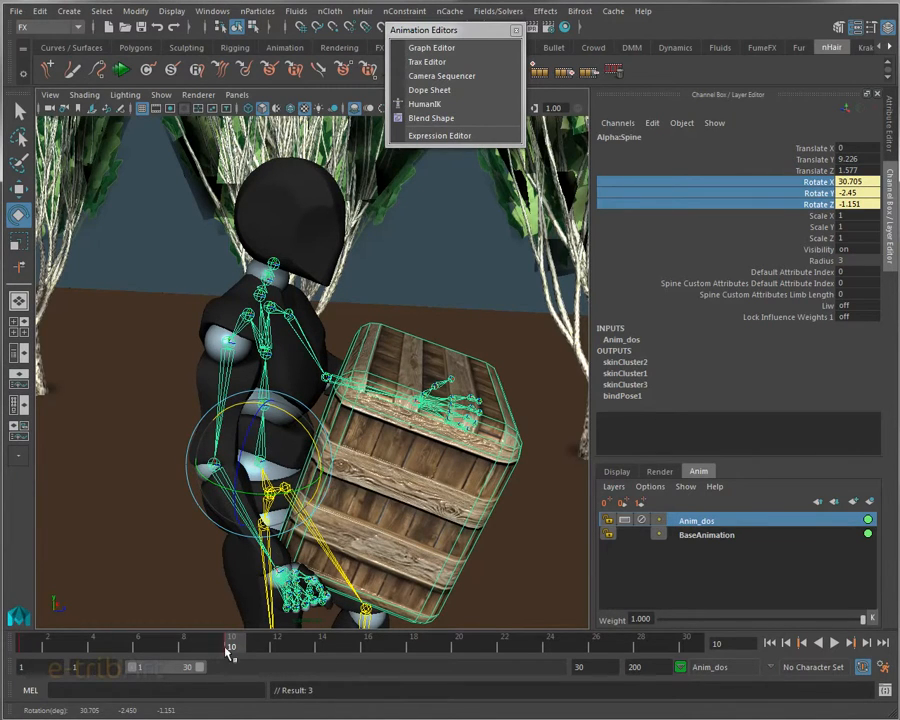
Review the Spine joint's layered motion between frames 1 and 10, examining the figure and box from the side
{"action": "mouse_move", "coordinate": [229, 648]}
{"action": "left_mouse_down"}
{"action": "mouse_move", "coordinate": [22, 650]}
{"action": "mouse_move", "coordinate": [95, 648]}
{"action": "mouse_move", "coordinate": [233, 666]}
{"action": "left_mouse_up"}
{"action": "left_click_drag", "start_coordinate": [232, 383], "coordinate": [340, 546], "text": "alt"}
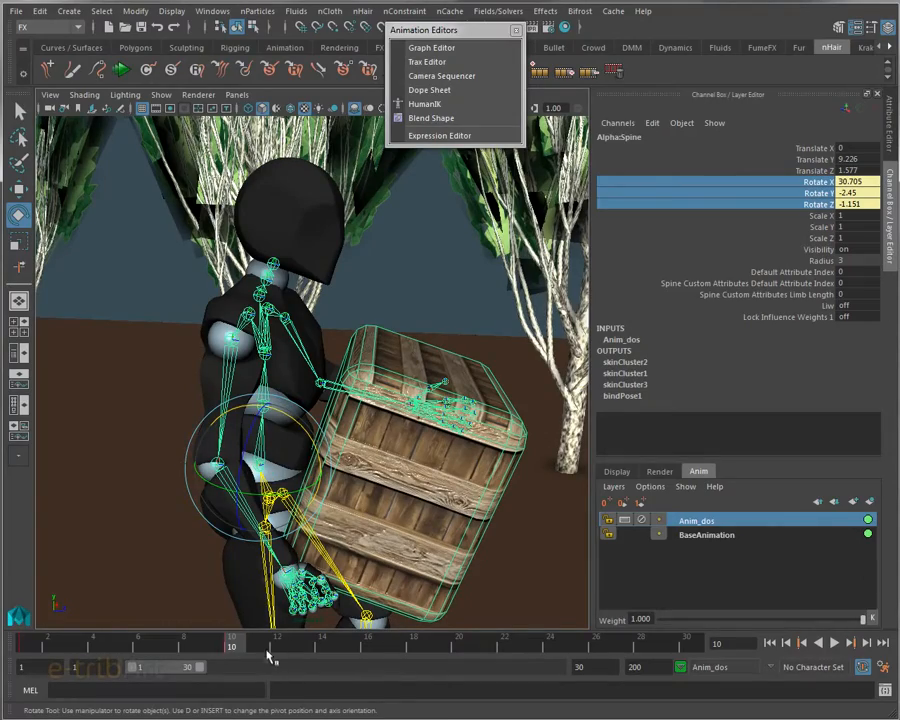
{"action": "left_click_drag", "start_coordinate": [232, 641], "coordinate": [42, 630]}
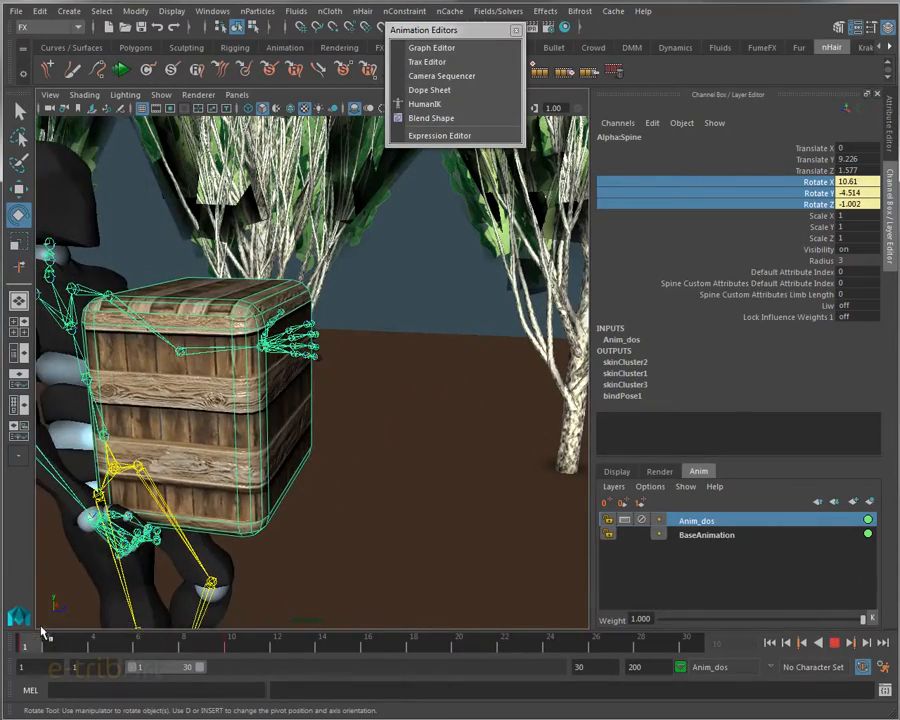
{"action": "left_click_drag", "start_coordinate": [172, 504], "coordinate": [210, 505], "text": "alt"}
{"action": "scroll", "coordinate": [220, 495], "scroll_direction": "down", "scroll_amount": 3}
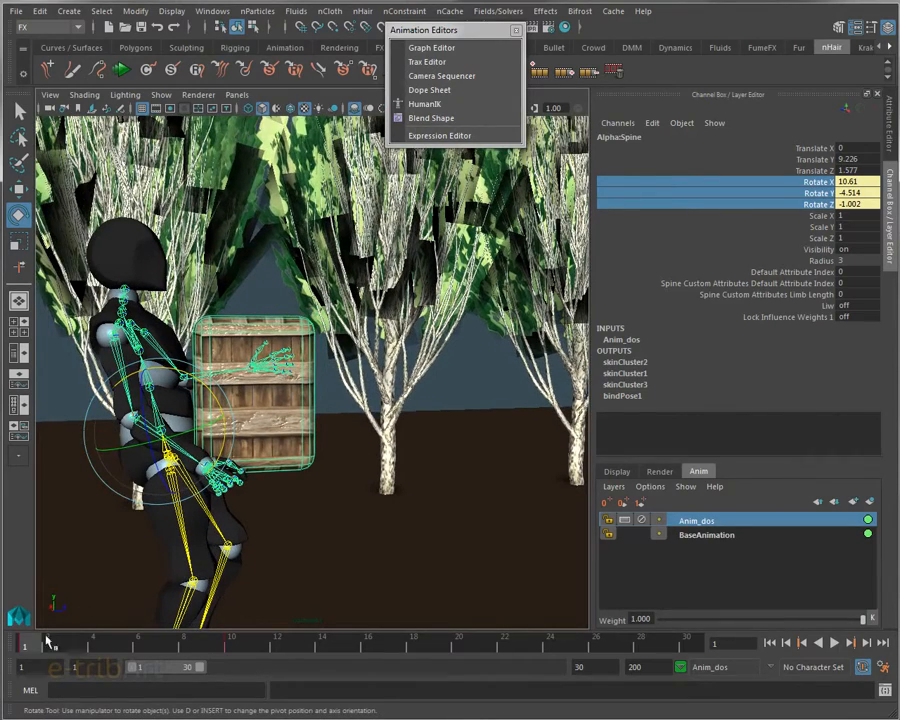
{"action": "key", "text": "alt+v"}
{"action": "left_click_drag", "start_coordinate": [95, 643], "coordinate": [225, 654]}
{"action": "left_click_drag", "start_coordinate": [299, 486], "coordinate": [230, 562], "text": "alt"}
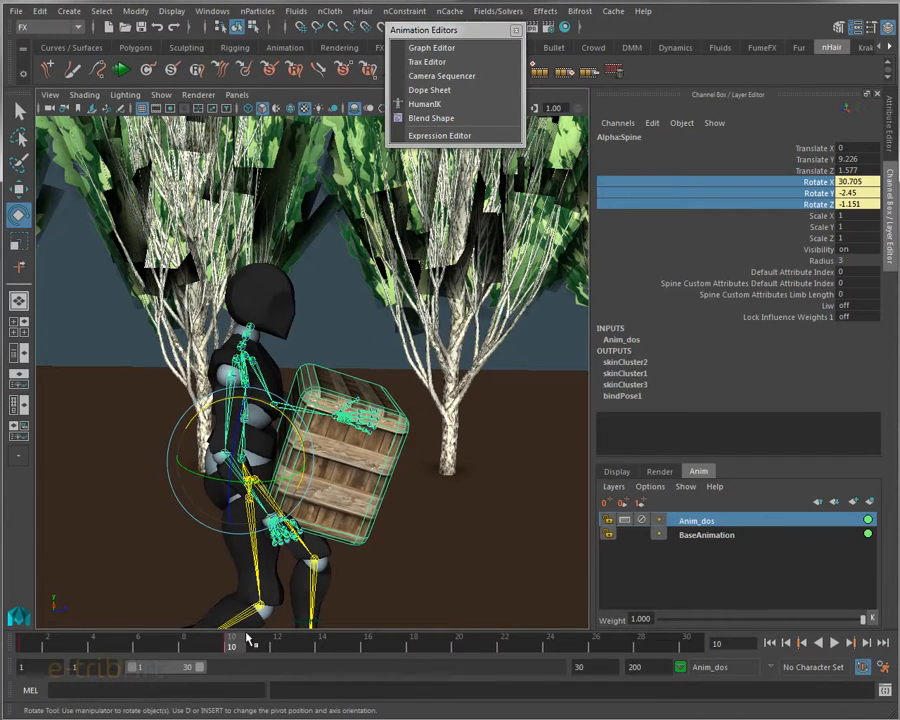
Bend the Spine1 joint forward at frame 8 to a Rotate X of about 16.2 and key its rotation
{"action": "left_click", "coordinate": [344, 309]}
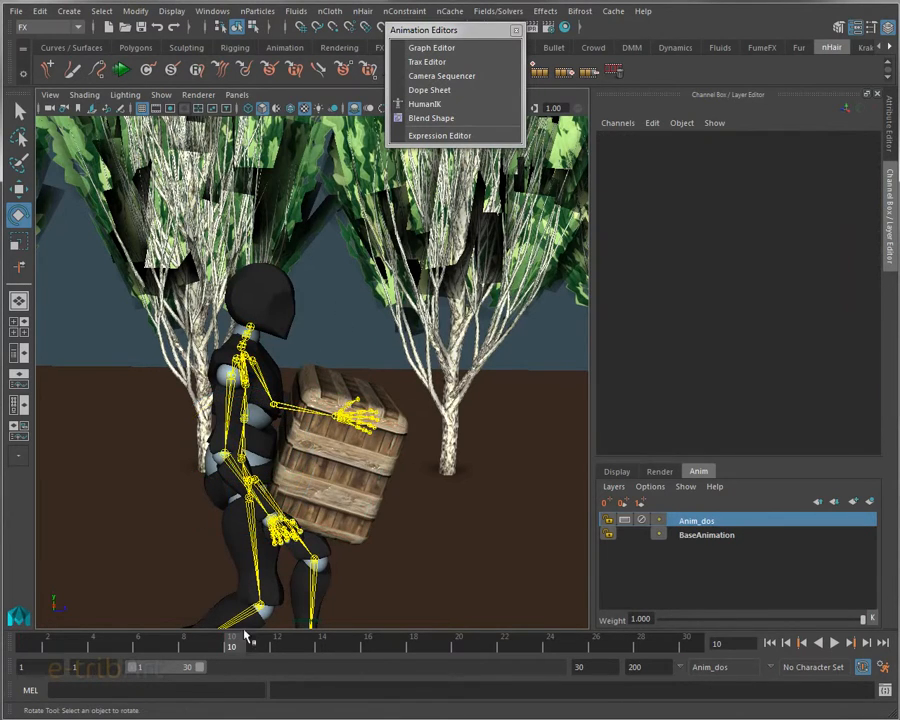
{"action": "left_click_drag", "start_coordinate": [237, 640], "coordinate": [197, 645]}
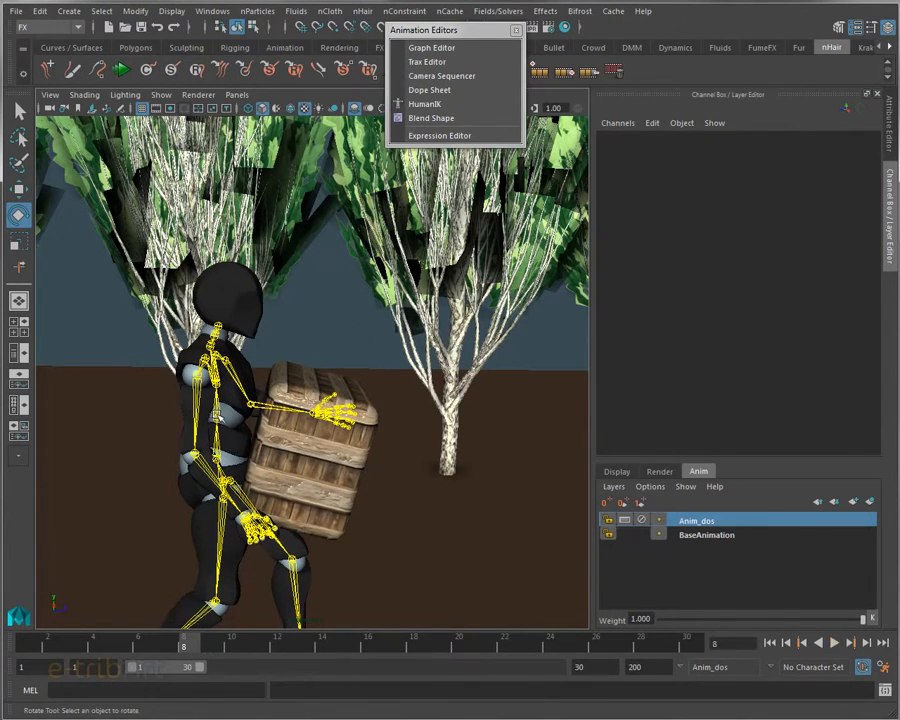
{"action": "left_click", "coordinate": [217, 416]}
{"action": "left_click_drag", "start_coordinate": [256, 371], "coordinate": [268, 386]}
{"action": "key", "text": "shift+e"}
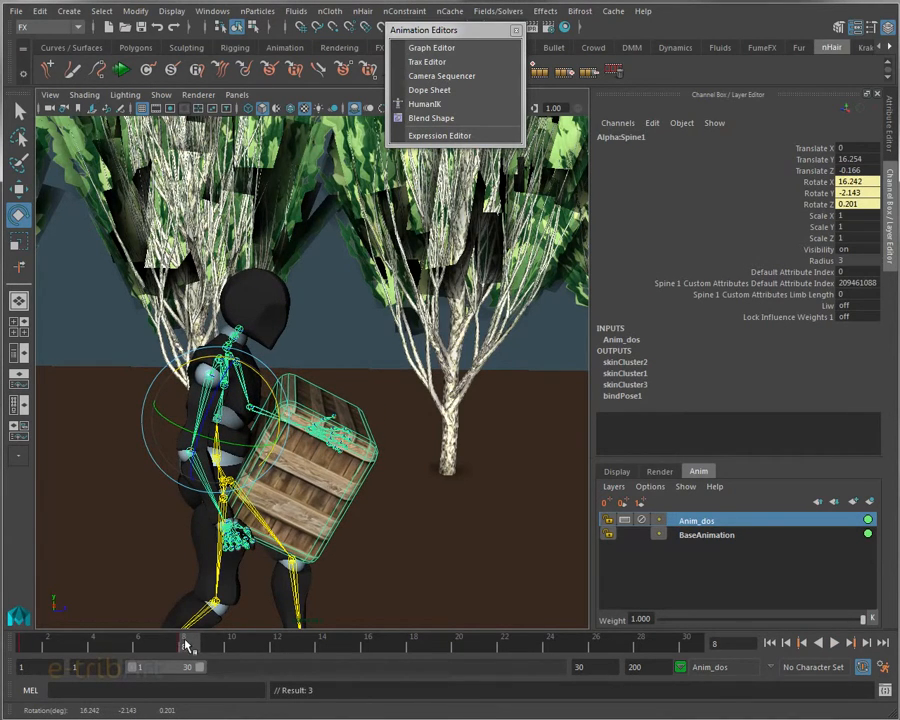
Bend the Spine2 joint forward at frame 1 to a Rotate X of about 13.8 and key it
{"action": "left_click_drag", "start_coordinate": [186, 645], "coordinate": [34, 641]}
{"action": "left_click_drag", "start_coordinate": [160, 543], "coordinate": [214, 325], "text": "alt"}
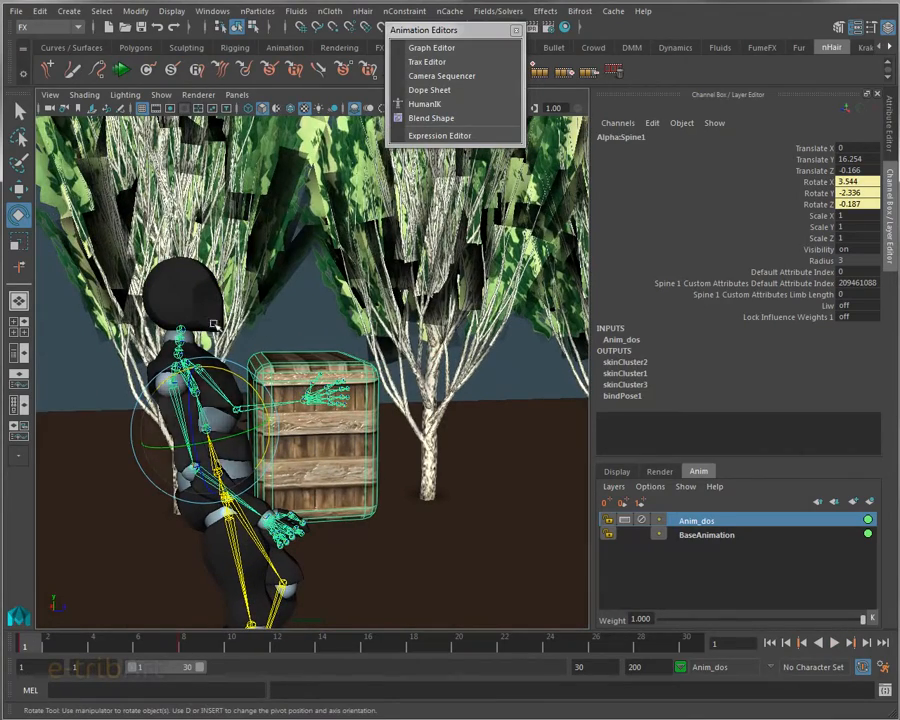
{"action": "left_click", "coordinate": [278, 319]}
{"action": "left_click", "coordinate": [195, 478]}
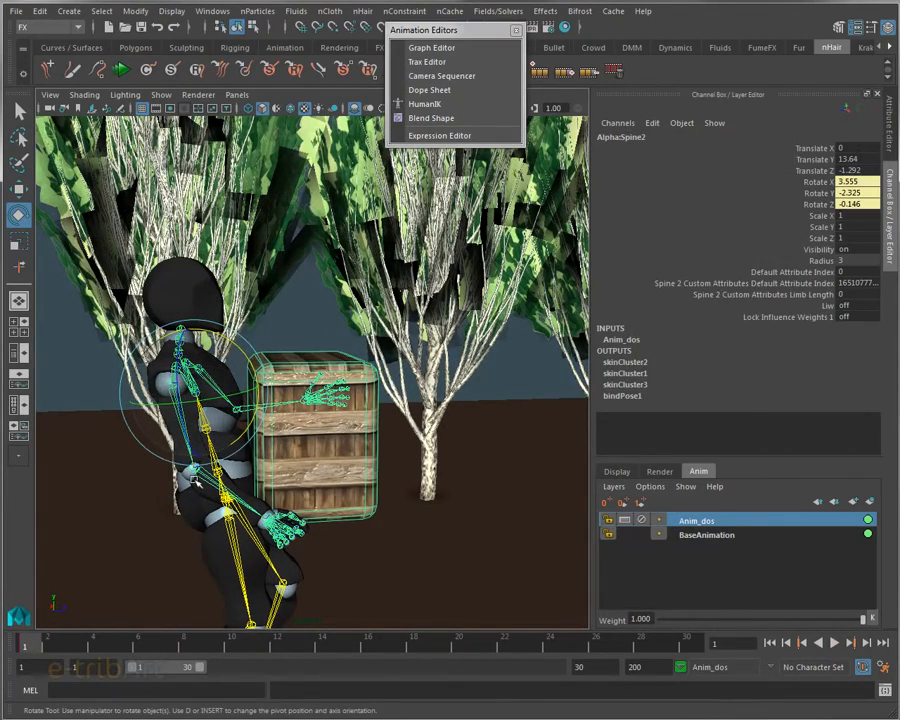
{"action": "mouse_move", "coordinate": [242, 351]}
{"action": "left_mouse_down"}
{"action": "mouse_move", "coordinate": [250, 371]}
{"action": "mouse_move", "coordinate": [249, 361]}
{"action": "left_mouse_up"}
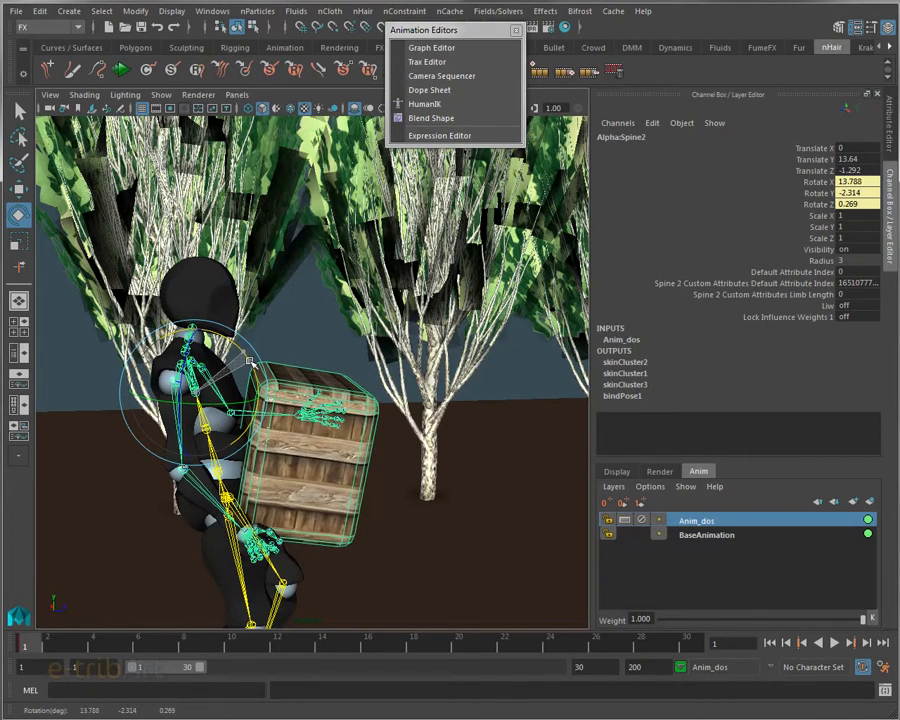
{"action": "key", "text": "s"}
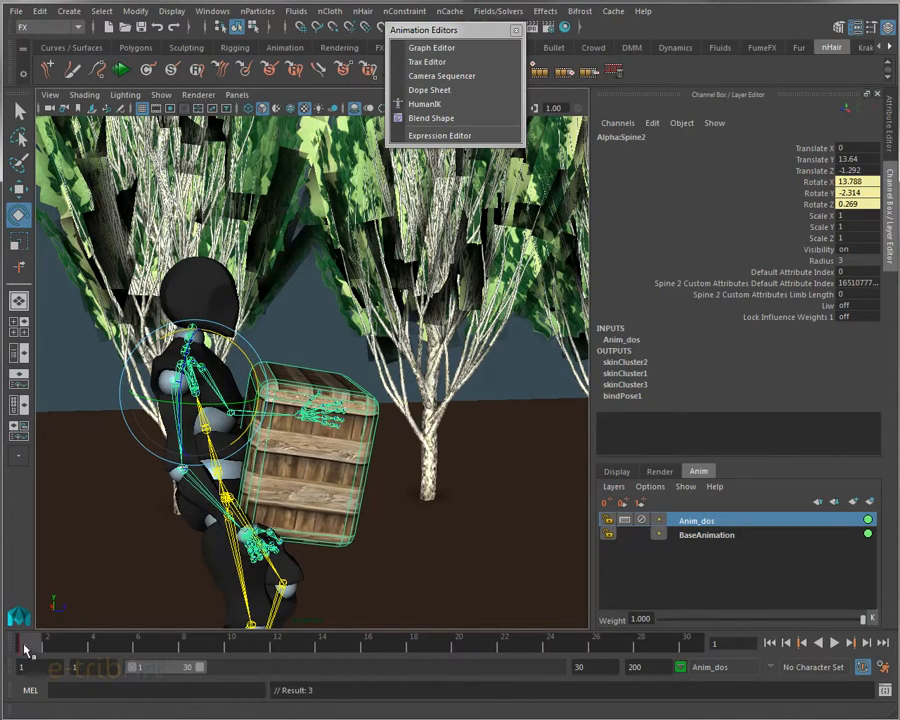
Put the wooden crate on a new display layer at frame 8 and hide that layer
{"action": "left_click_drag", "start_coordinate": [45, 645], "coordinate": [190, 648]}
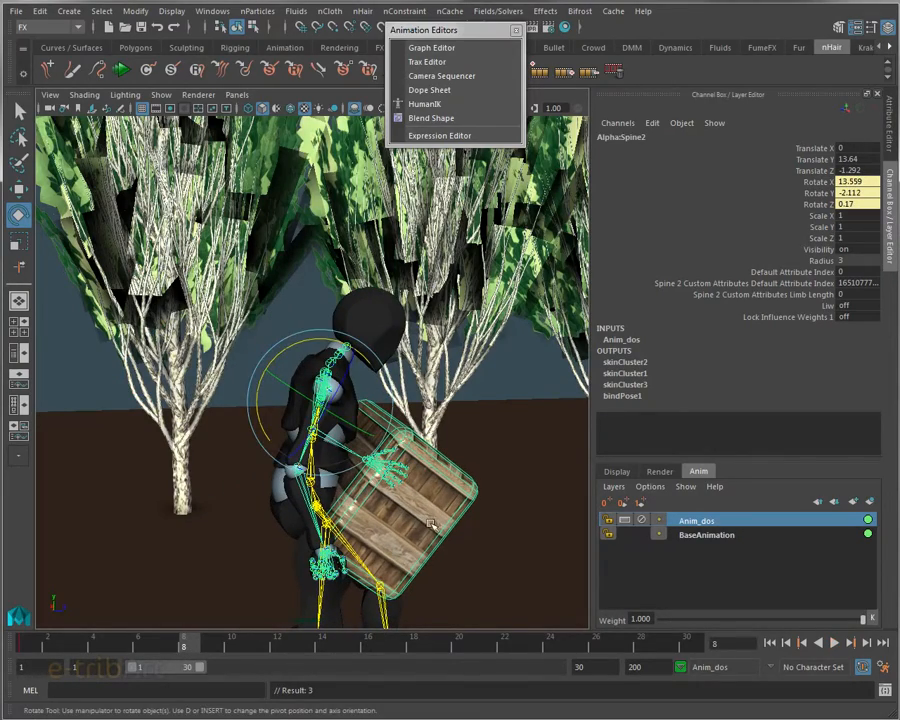
{"action": "left_click_drag", "start_coordinate": [428, 520], "coordinate": [377, 525], "text": "alt"}
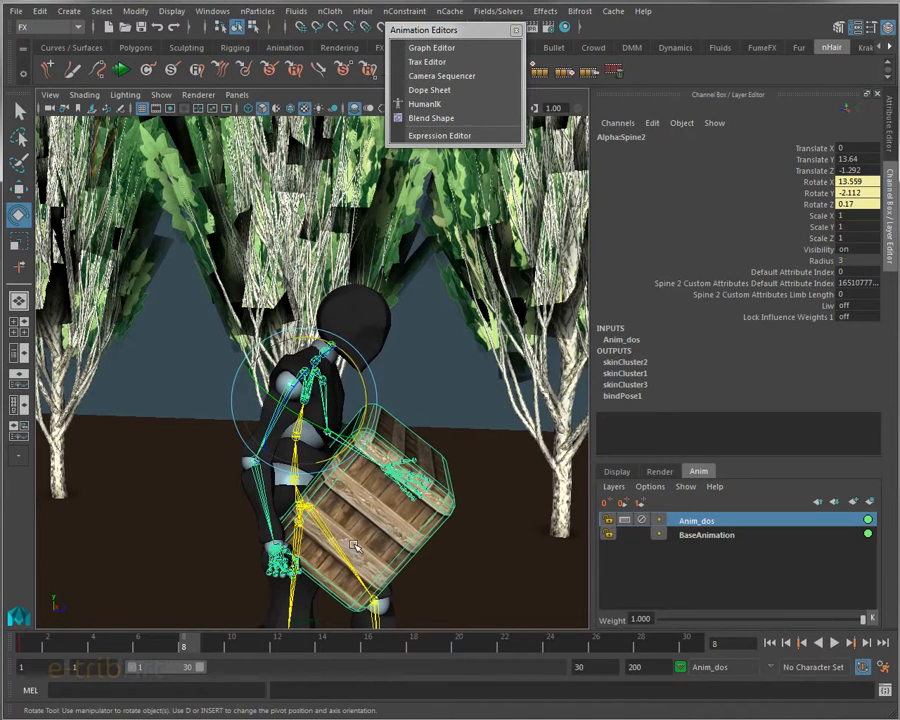
{"action": "left_click", "coordinate": [394, 519]}
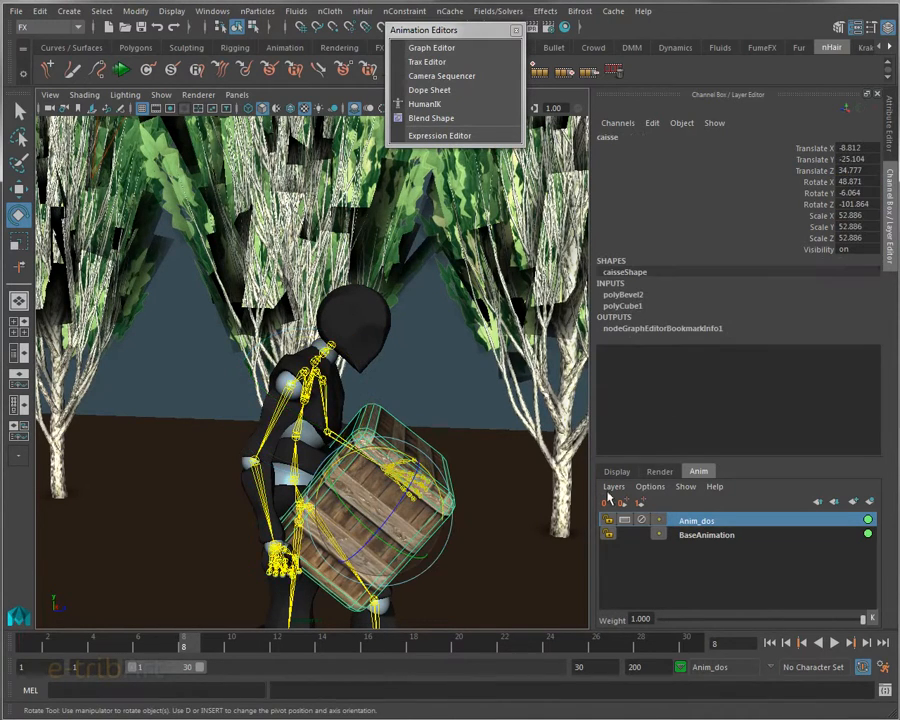
{"action": "left_click", "coordinate": [616, 471]}
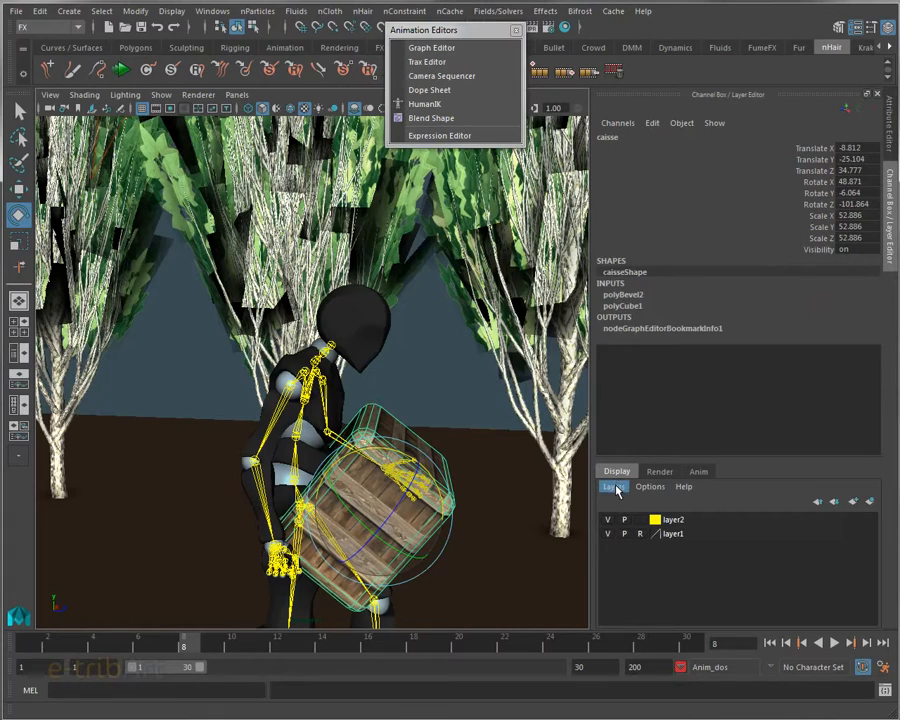
{"action": "left_click", "coordinate": [616, 488]}
{"action": "left_click", "coordinate": [628, 514]}
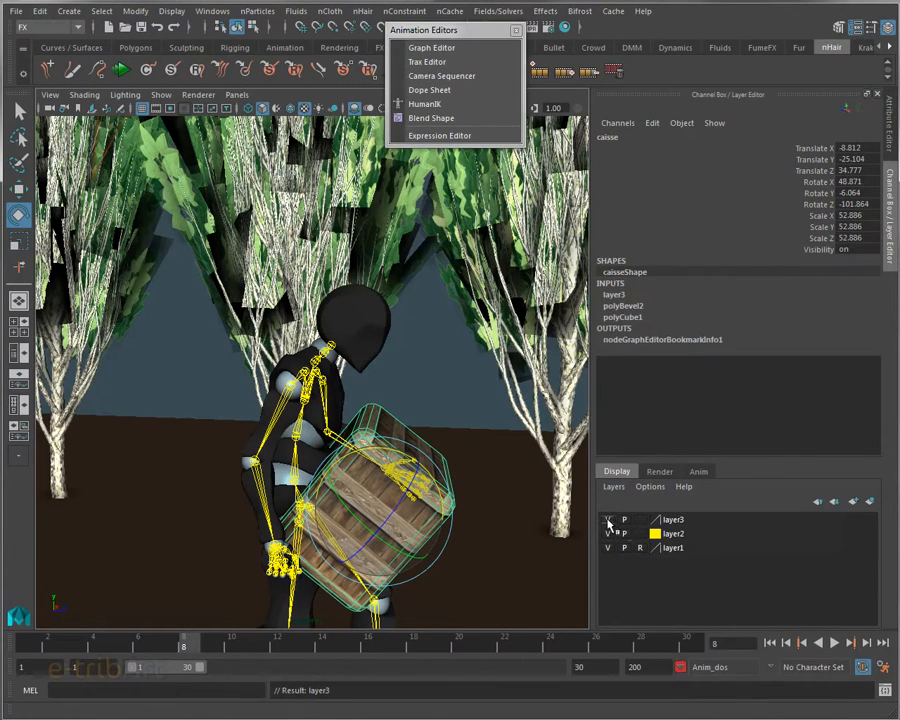
{"action": "left_click", "coordinate": [608, 520]}
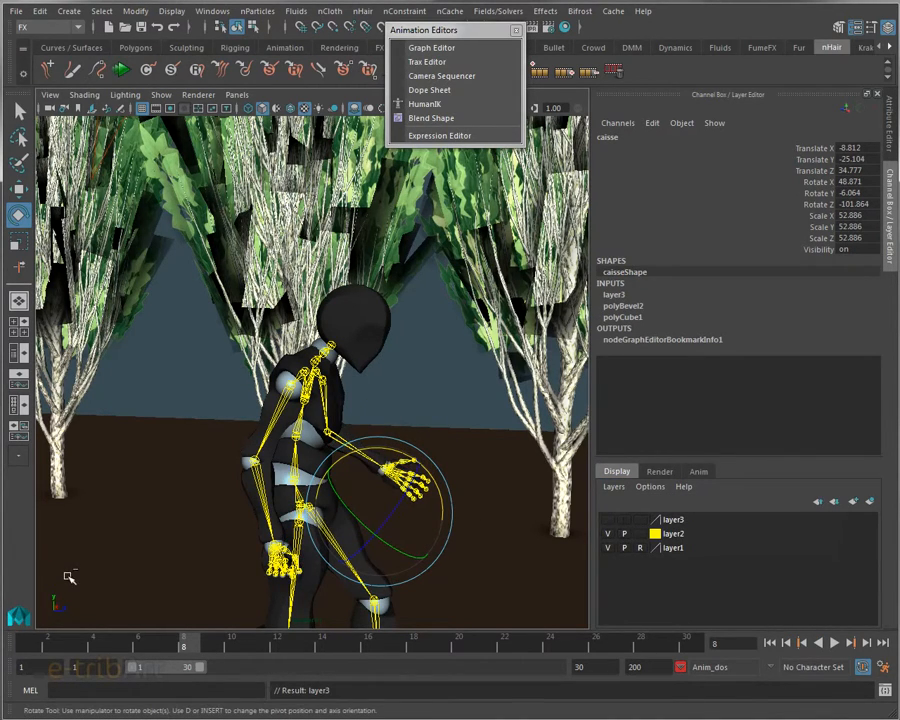
Save the current scene file
{"action": "key", "text": "q"}
{"action": "key", "text": "ctrl+s"}
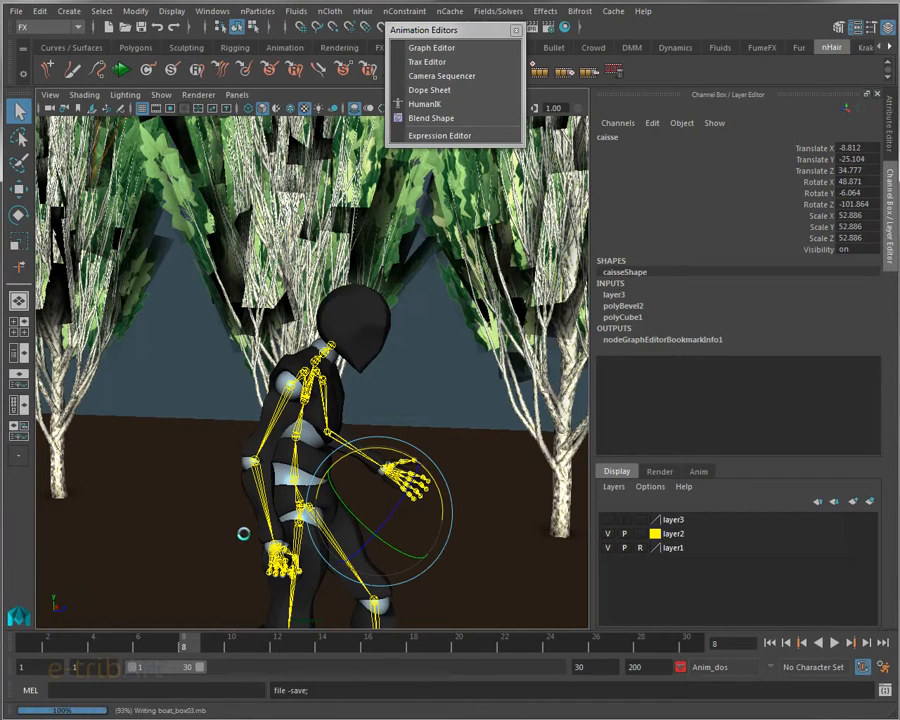
Bend the Spine joint forward at frame 1 to a Rotate X of about 23.7 and key its rotation
{"action": "key", "text": "e"}
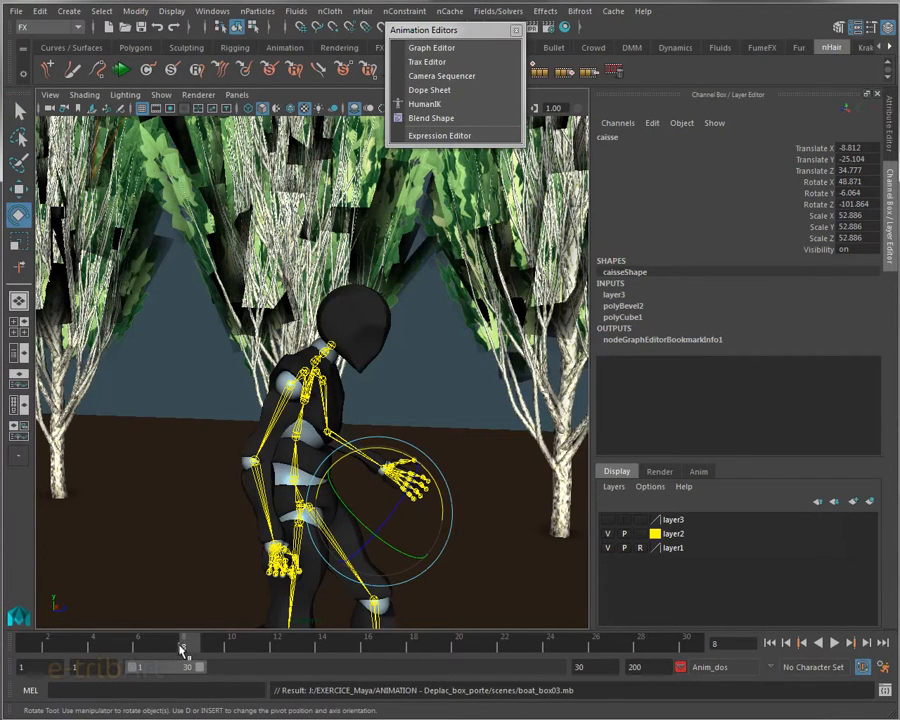
{"action": "mouse_move", "coordinate": [181, 648]}
{"action": "left_mouse_down"}
{"action": "mouse_move", "coordinate": [27, 648]}
{"action": "mouse_move", "coordinate": [235, 652]}
{"action": "mouse_move", "coordinate": [217, 652]}
{"action": "mouse_move", "coordinate": [229, 660]}
{"action": "mouse_move", "coordinate": [8, 640]}
{"action": "left_mouse_up"}
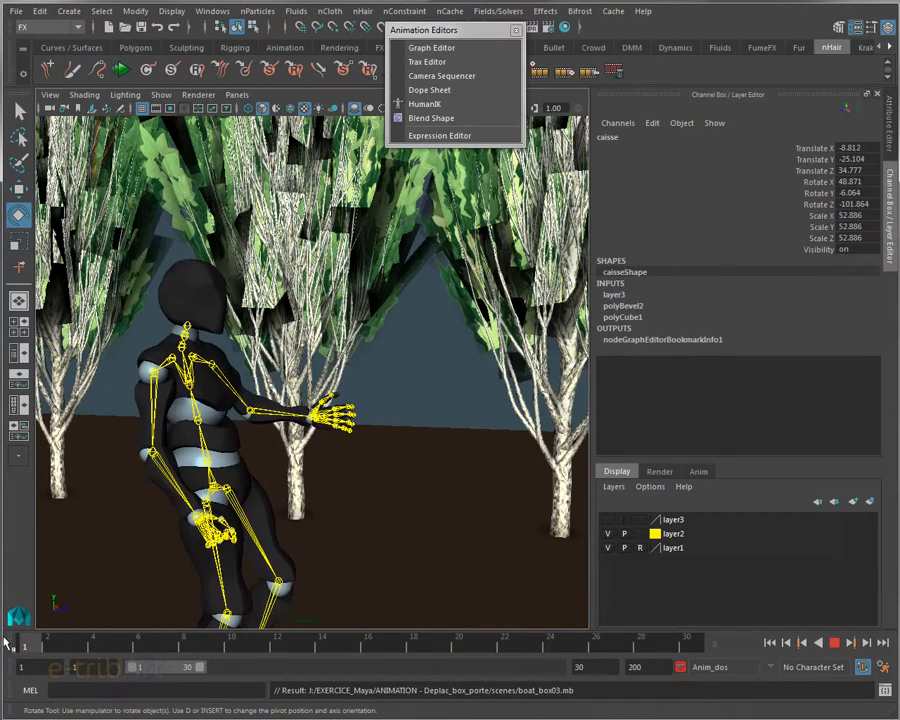
{"action": "left_click", "coordinate": [207, 463]}
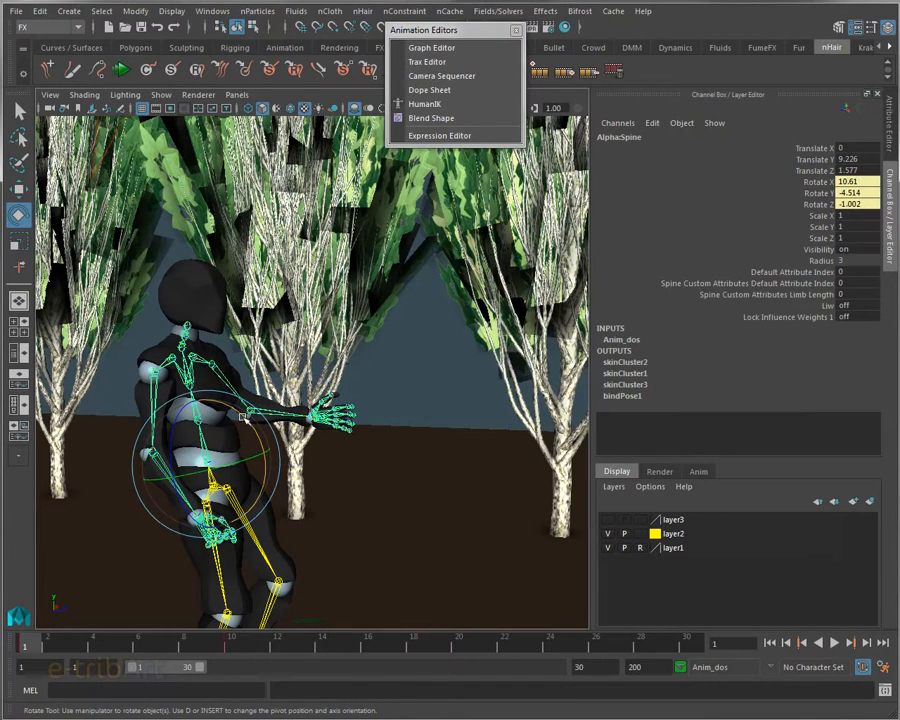
{"action": "left_click_drag", "start_coordinate": [245, 420], "coordinate": [252, 430]}
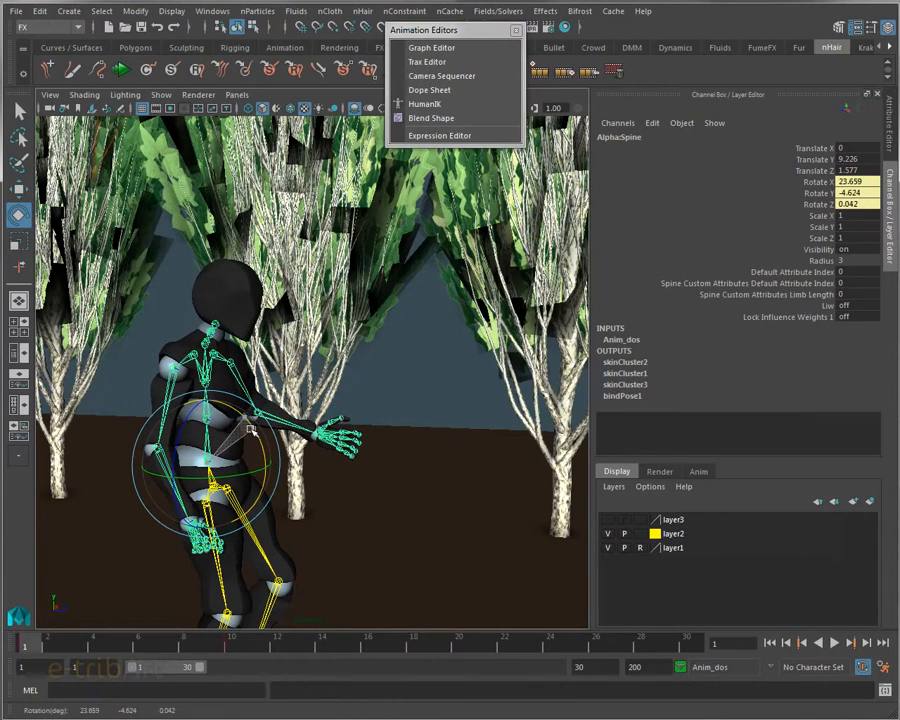
{"action": "left_click_drag", "start_coordinate": [43, 641], "coordinate": [22, 645]}
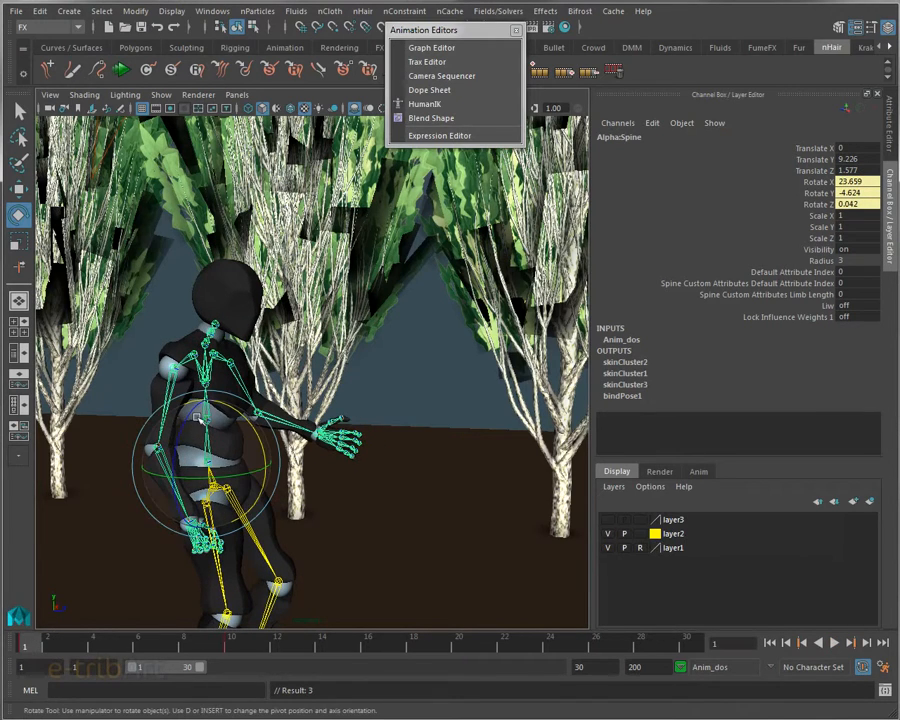
Bend the Spine1 joint forward at frame 1 to a Rotate X of about 12.7 and key its rotation
{"action": "left_click", "coordinate": [466, 392]}
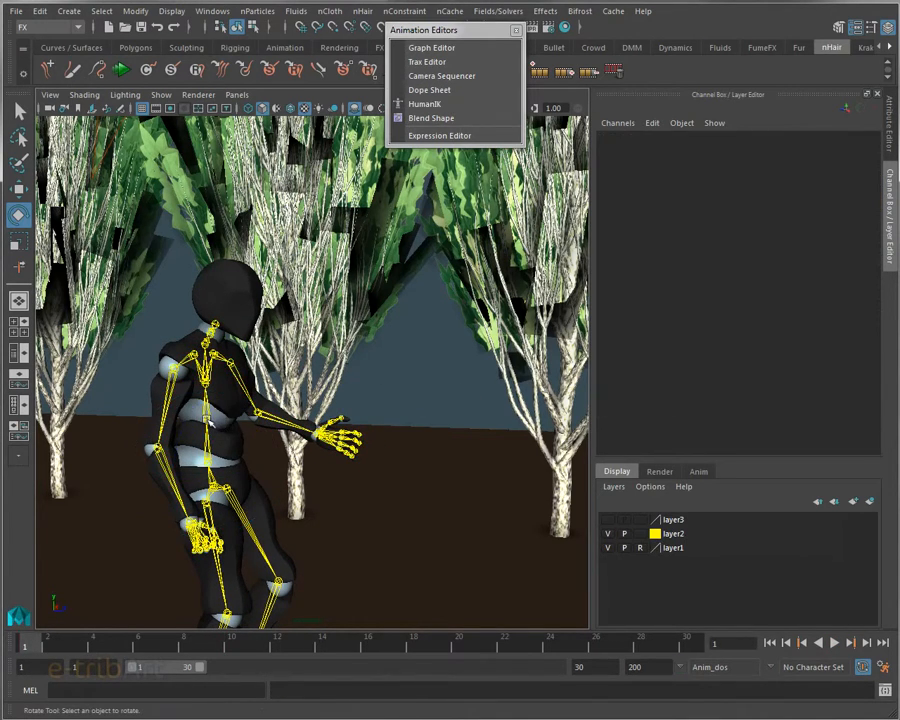
{"action": "left_click", "coordinate": [208, 421]}
{"action": "left_click_drag", "start_coordinate": [245, 378], "coordinate": [252, 386]}
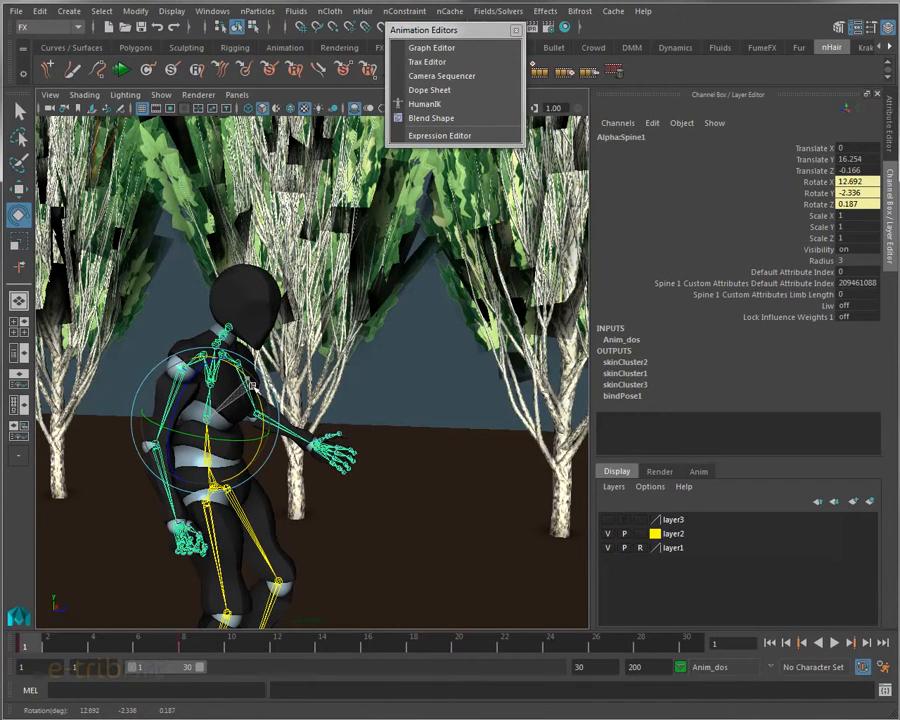
{"action": "key", "text": "shift+e"}
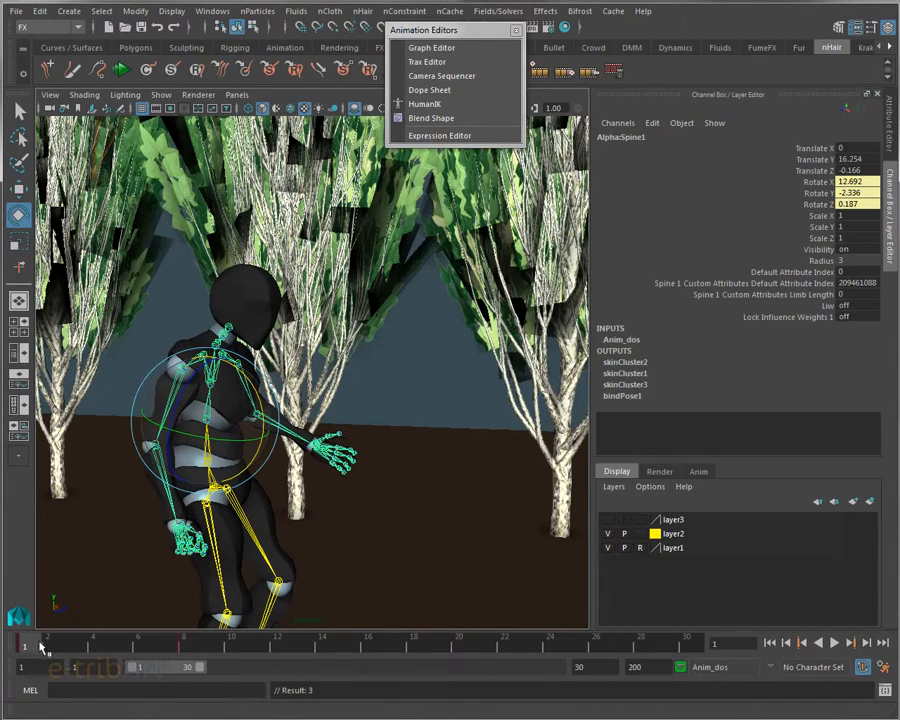
Compare the figure's pose at frame 6 with the Anim_dos animation layer muted and unmuted
{"action": "left_click_drag", "start_coordinate": [40, 648], "coordinate": [150, 652]}
{"action": "left_click", "coordinate": [699, 471]}
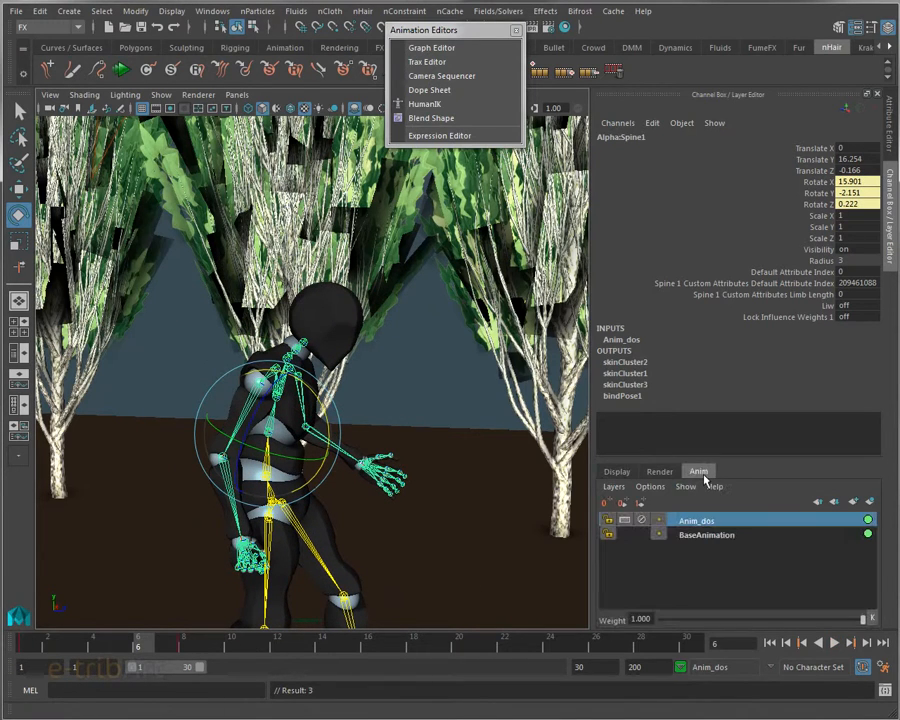
{"action": "left_click", "coordinate": [642, 521]}
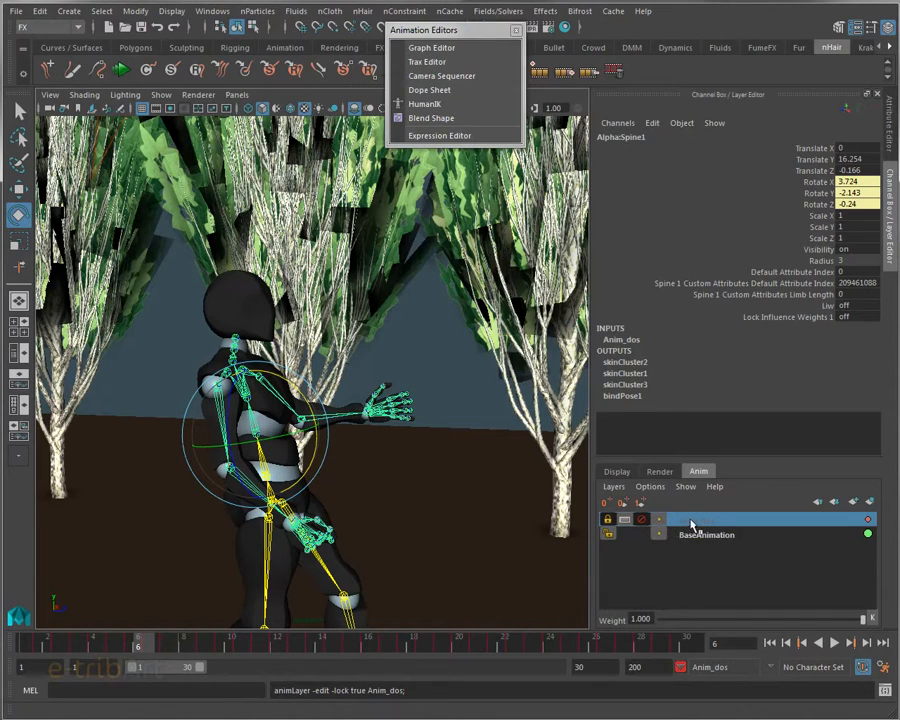
{"action": "left_click", "coordinate": [643, 520]}
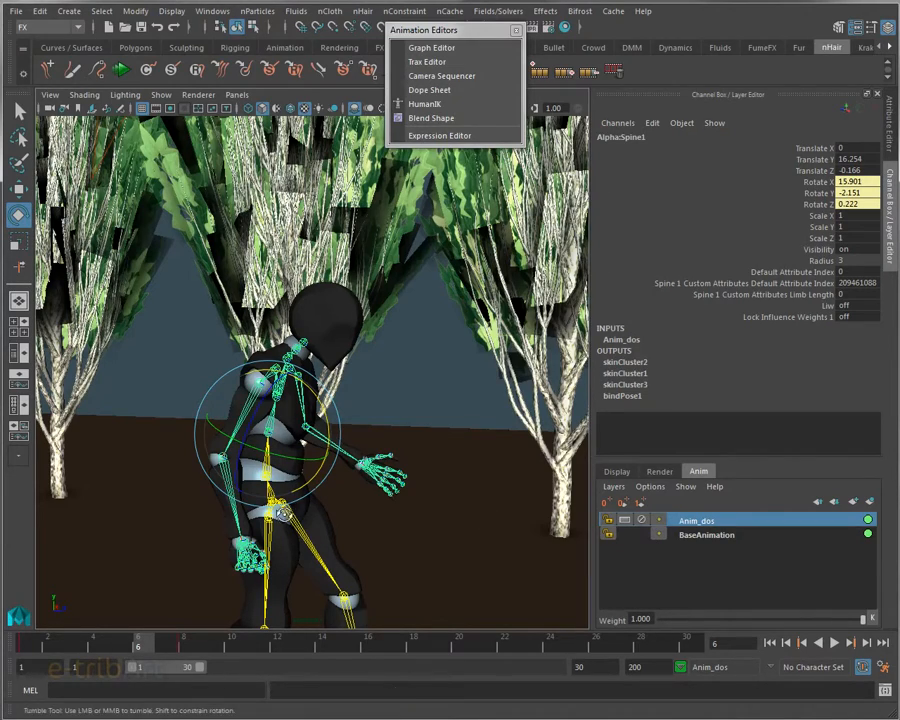
{"action": "left_click_drag", "start_coordinate": [360, 515], "coordinate": [275, 510], "text": "alt"}
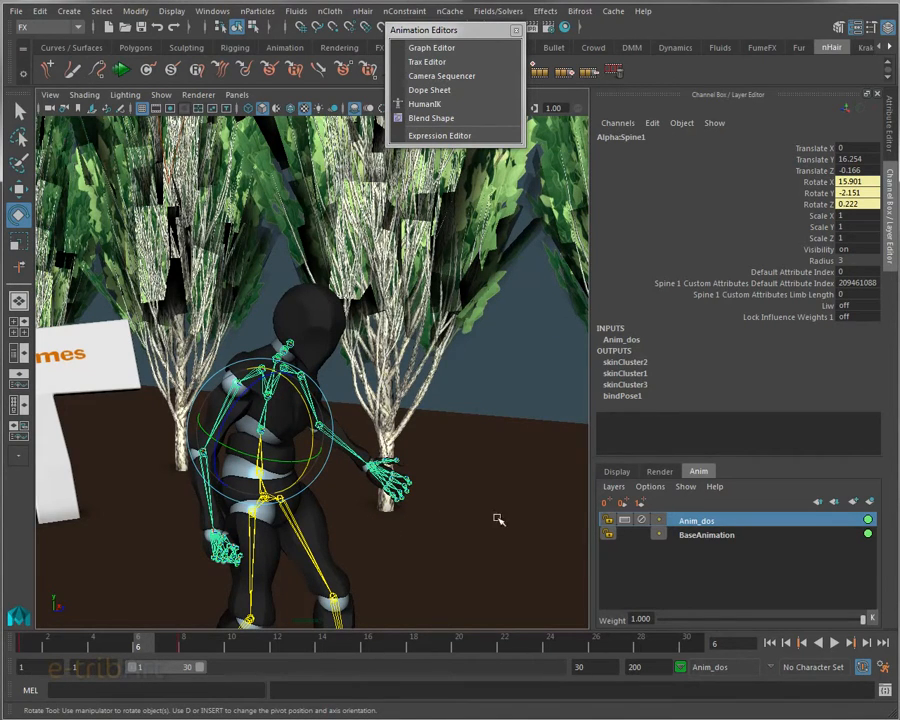
Widen the channel and layer area and switch the Anim_dos animation layer's mode from Additive to Override
{"action": "right_click", "coordinate": [685, 527]}
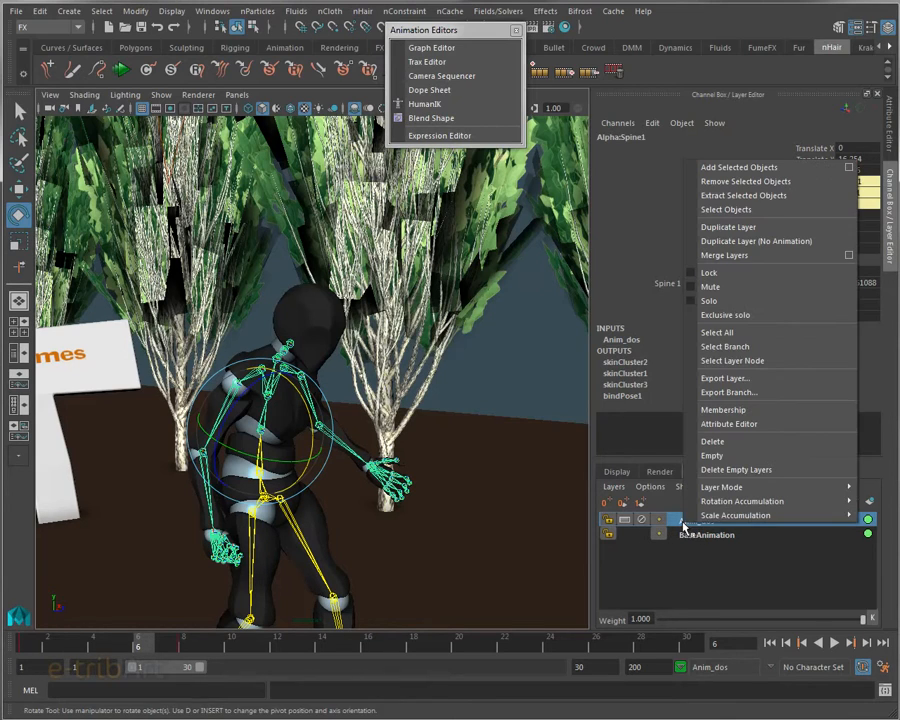
{"action": "mouse_move", "coordinate": [748, 488]}
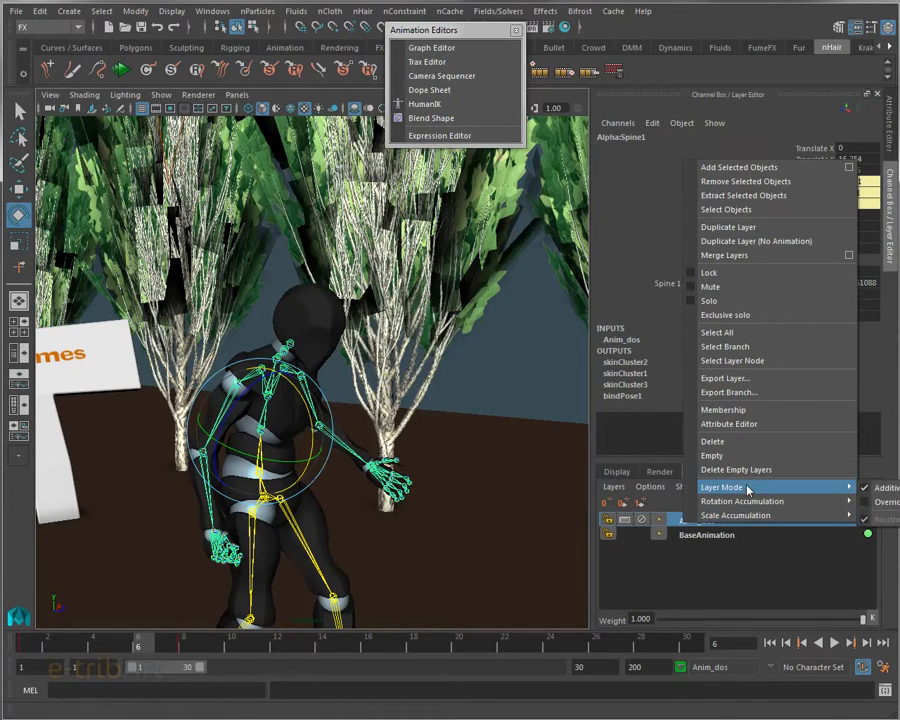
{"action": "mouse_move", "coordinate": [745, 515]}
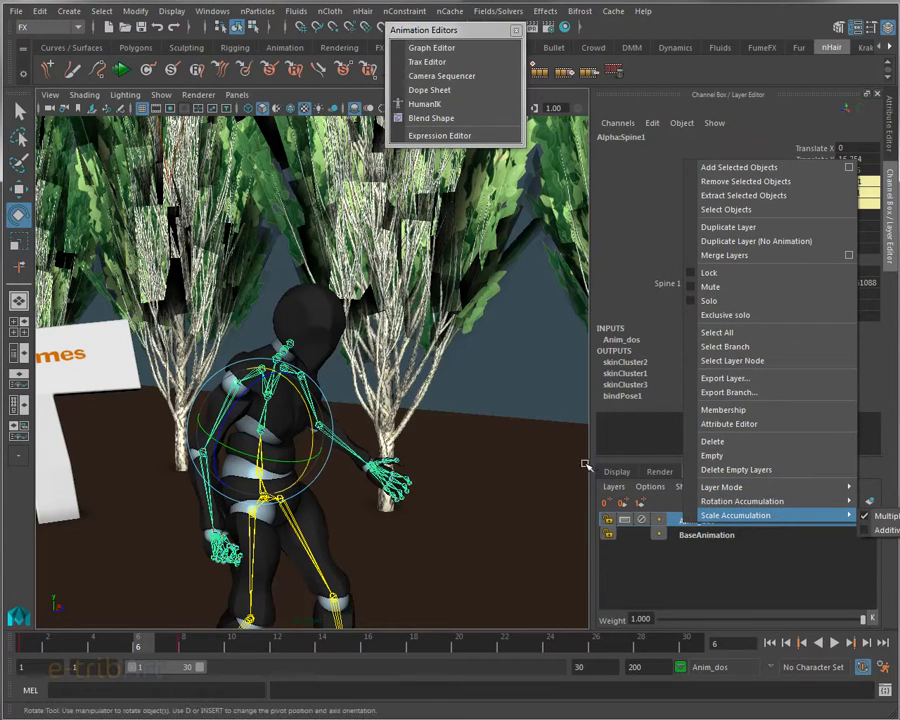
{"action": "left_click", "coordinate": [590, 470]}
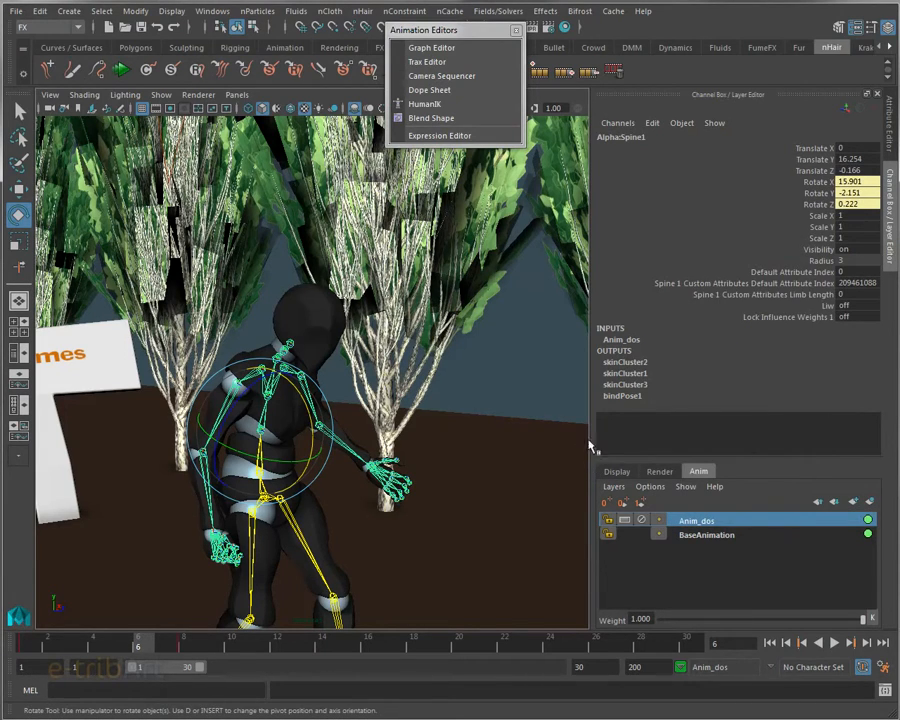
{"action": "left_click_drag", "start_coordinate": [591, 440], "coordinate": [563, 443]}
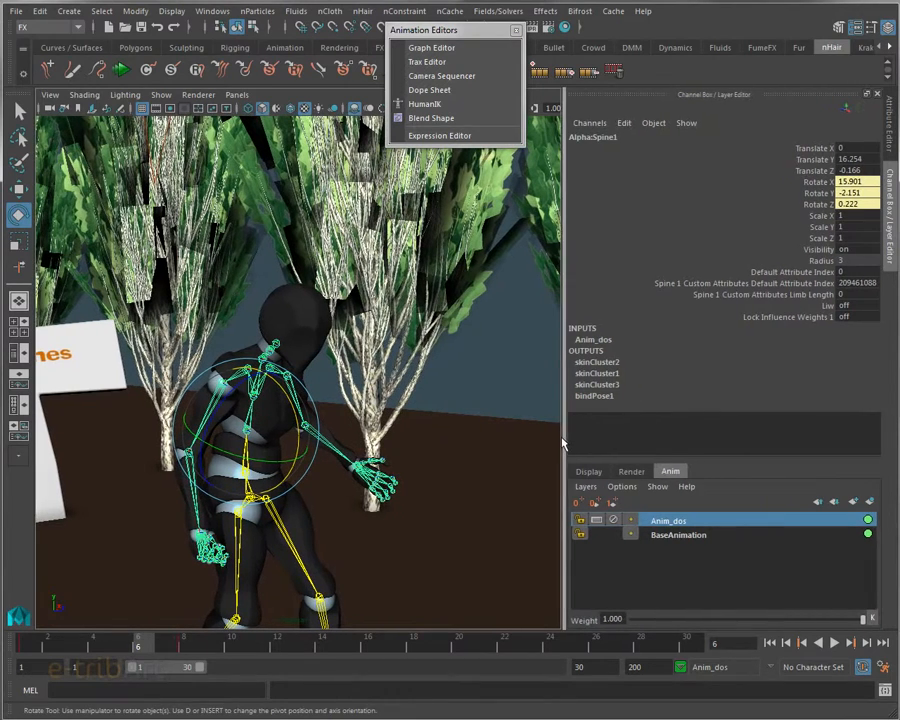
{"action": "right_click", "coordinate": [651, 522]}
{"action": "mouse_move", "coordinate": [697, 489]}
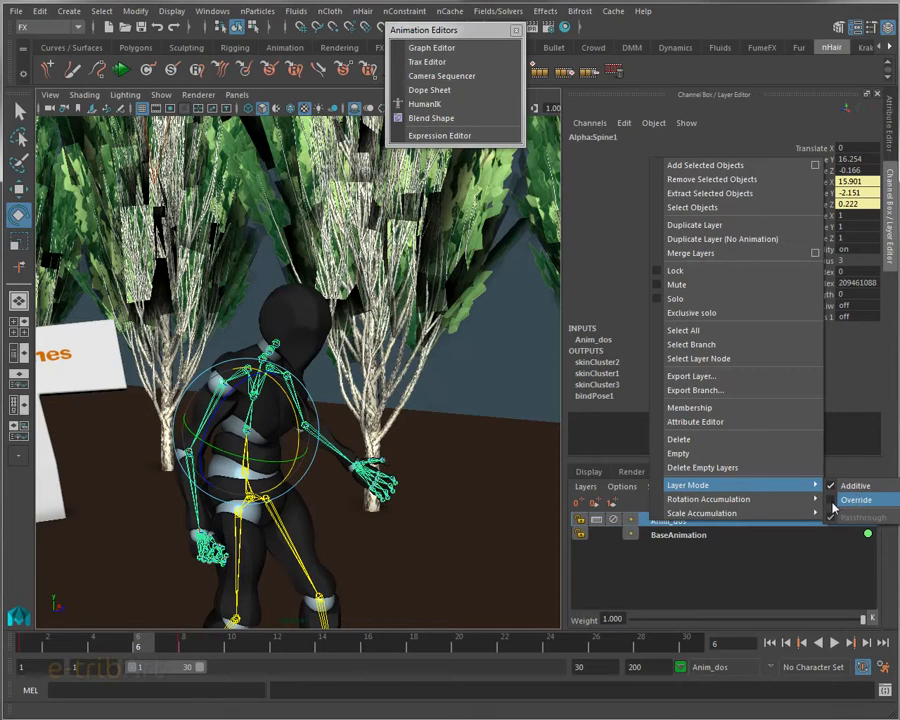
{"action": "left_click", "coordinate": [854, 499]}
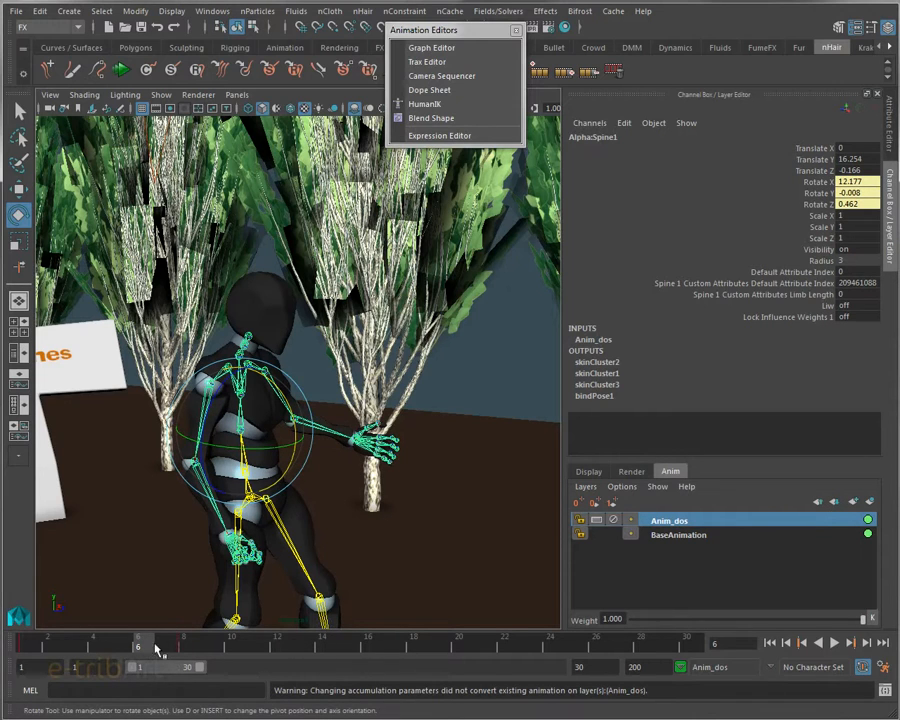
Review the Override motion between frames 1 and 8, and compare the frame 1 pose with Anim_dos muted and unmuted
{"action": "left_click_drag", "start_coordinate": [156, 650], "coordinate": [58, 648]}
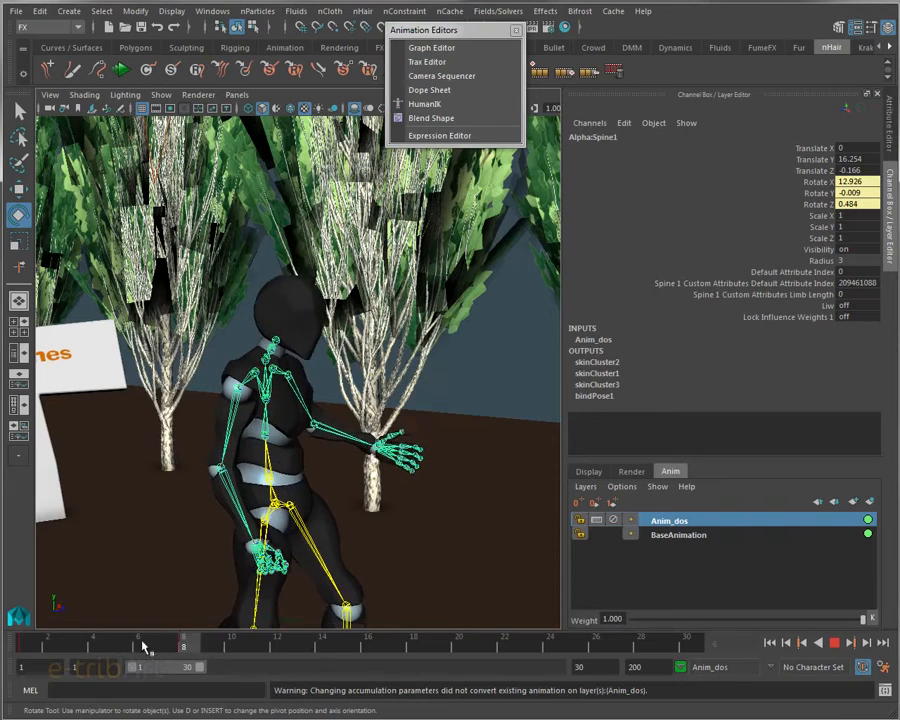
{"action": "left_click_drag", "start_coordinate": [143, 645], "coordinate": [22, 639]}
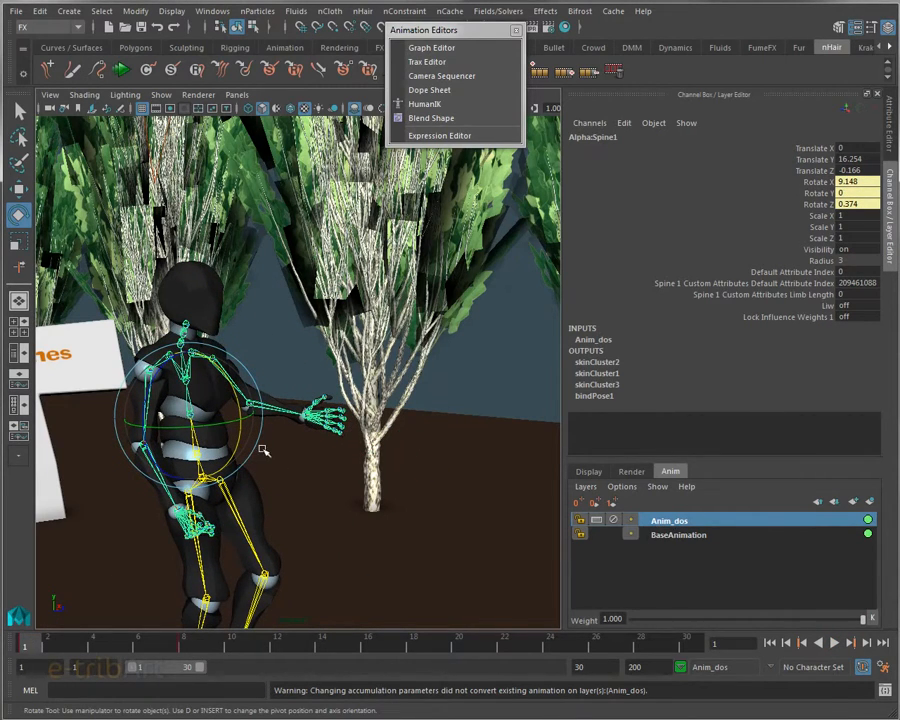
{"action": "left_click_drag", "start_coordinate": [263, 451], "coordinate": [283, 447], "text": "alt"}
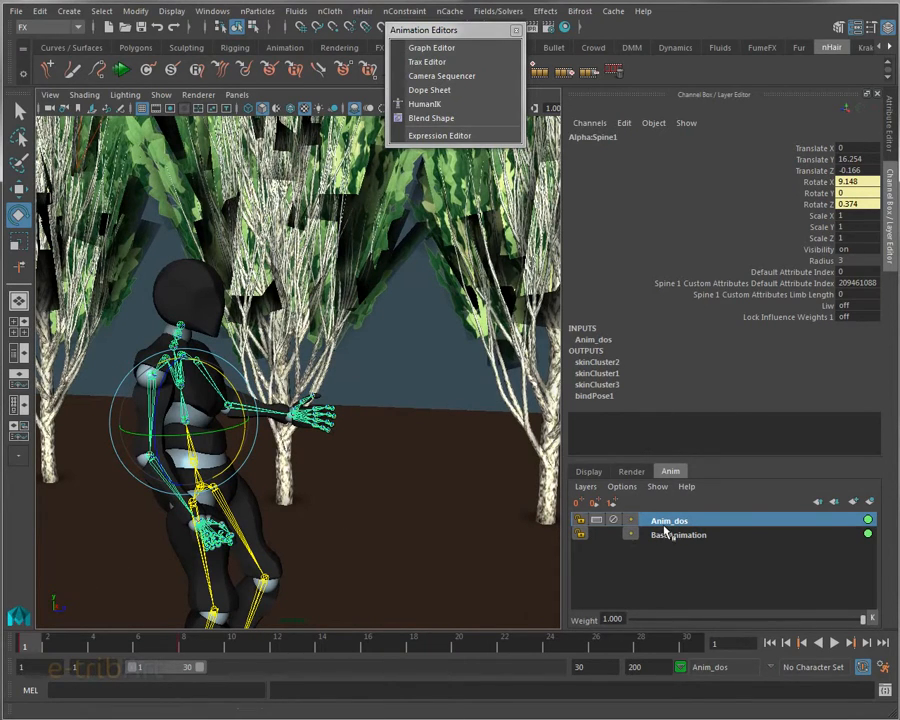
{"action": "left_click", "coordinate": [613, 522]}
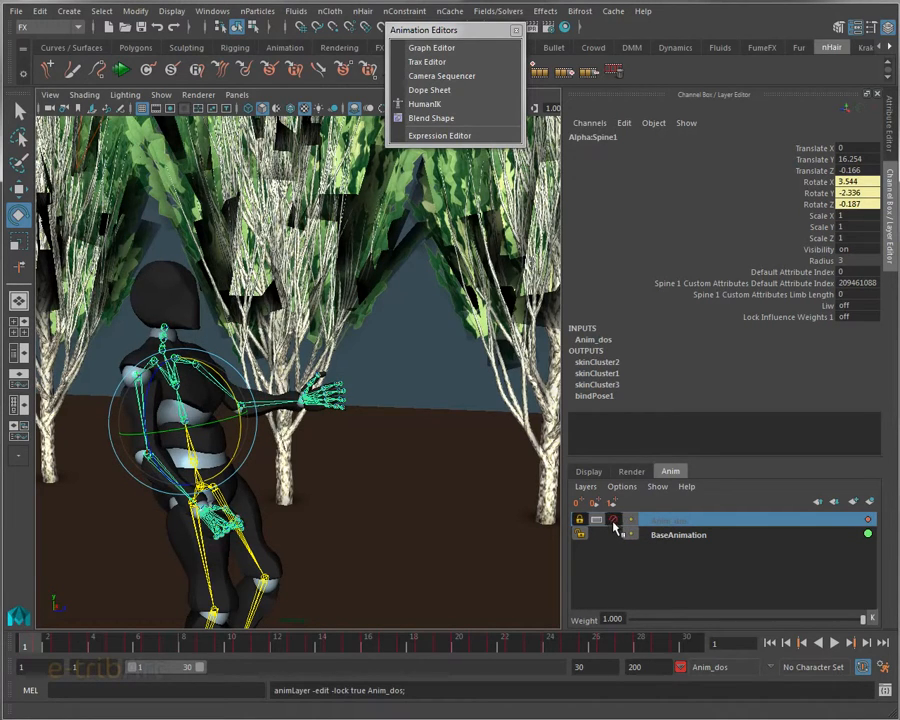
{"action": "left_click", "coordinate": [613, 522]}
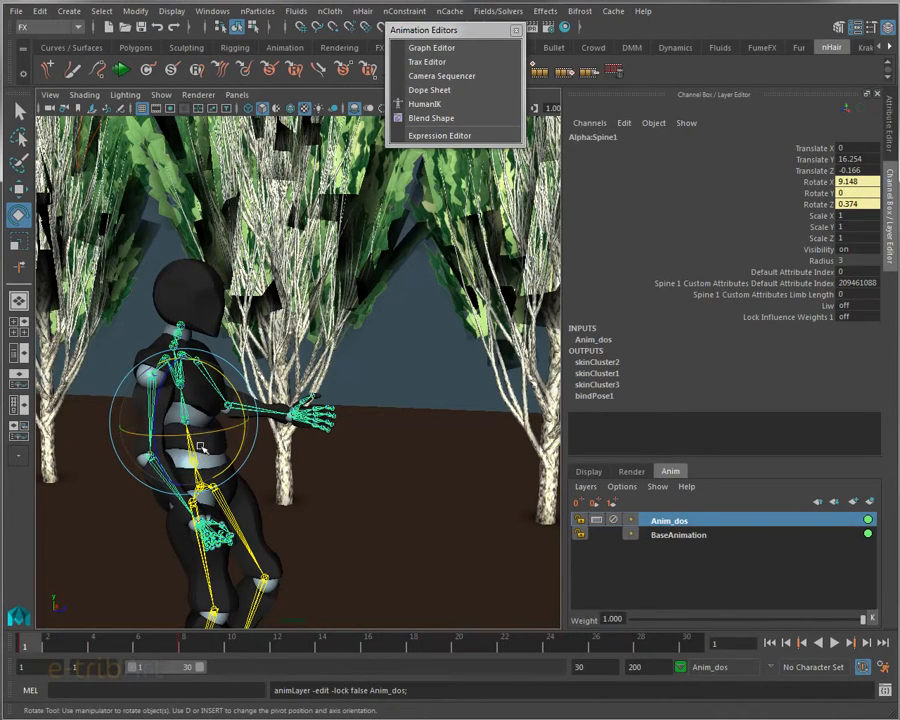
Switch the Anim_dos layer to Additive mode and back to Override to compare the pose at frame 1
{"action": "right_click", "coordinate": [698, 527]}
{"action": "mouse_move", "coordinate": [764, 489]}
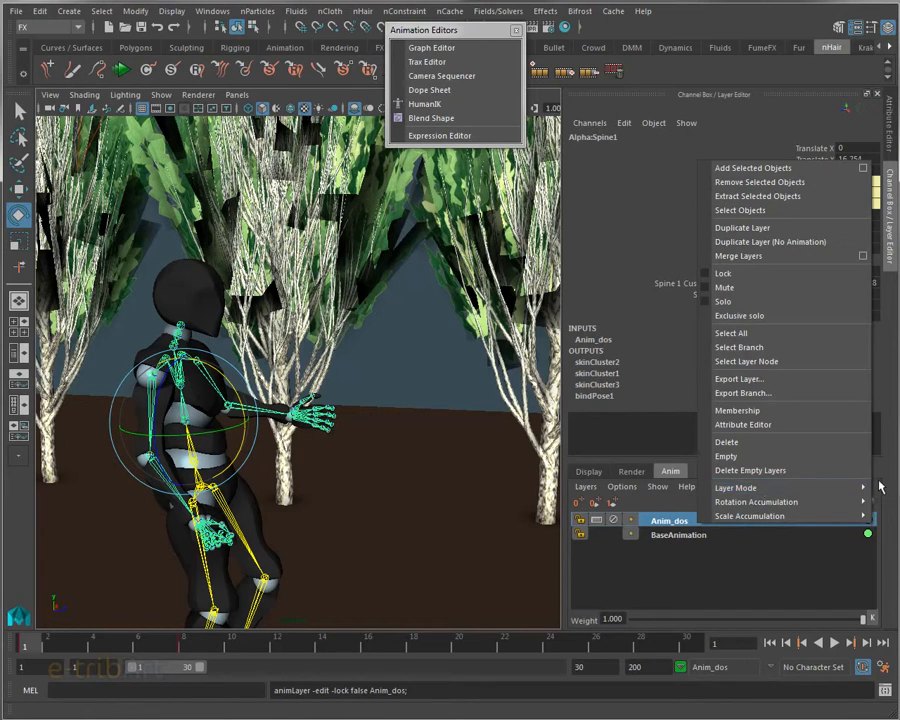
{"action": "left_click", "coordinate": [885, 496]}
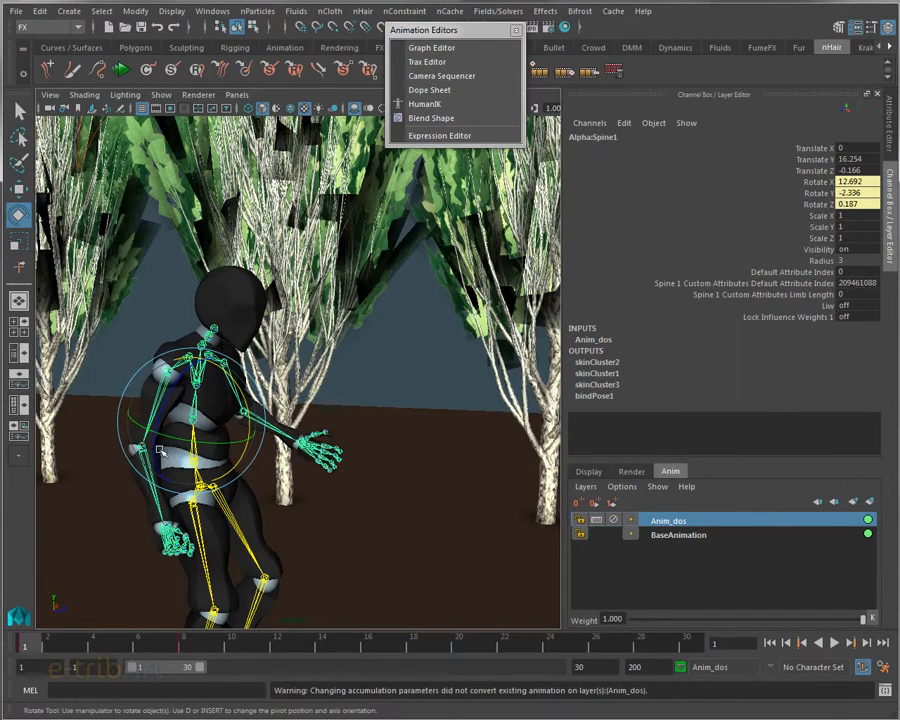
{"action": "right_click", "coordinate": [648, 526]}
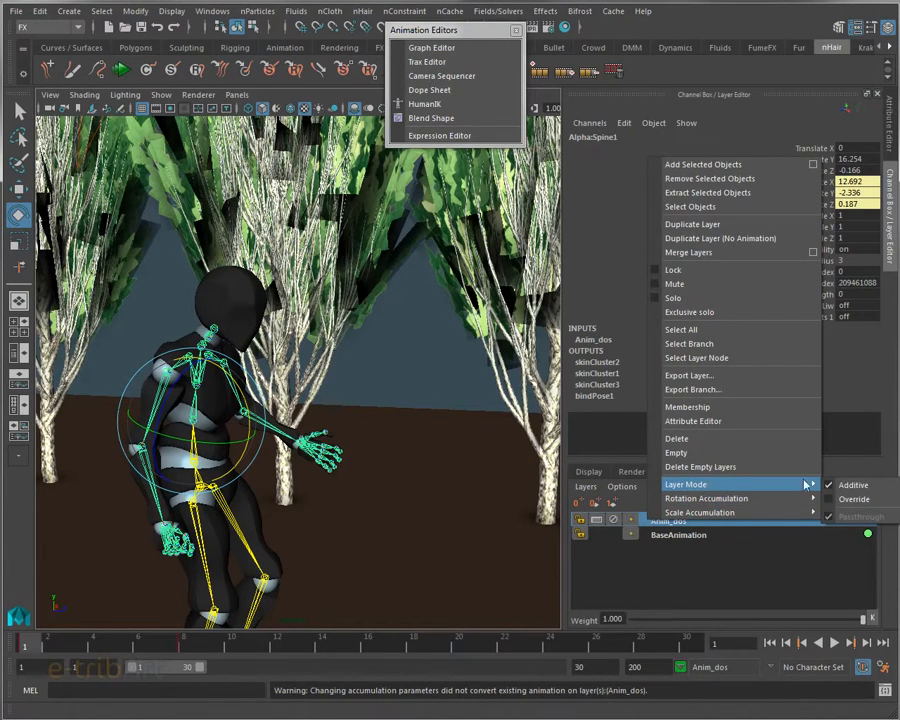
{"action": "left_click", "coordinate": [852, 499]}
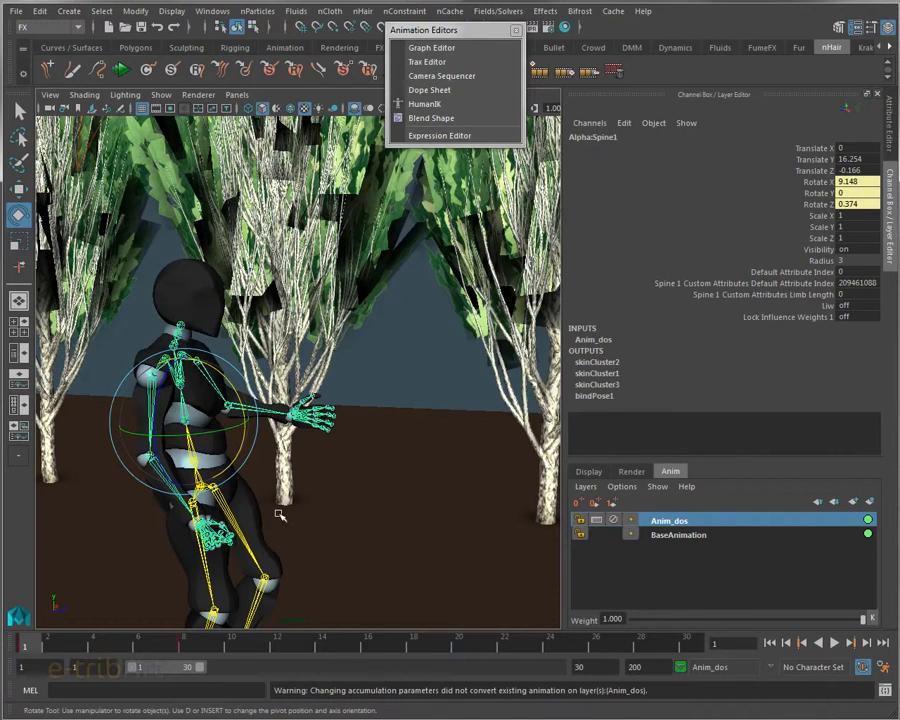
Try bending Spine1 further forward at frame 1 to a Rotate X of about 31, and review the motion between frames 1 and 8
{"action": "key", "text": "alt+v"}
{"action": "mouse_move", "coordinate": [48, 650]}
{"action": "left_mouse_down"}
{"action": "mouse_move", "coordinate": [197, 650]}
{"action": "mouse_move", "coordinate": [18, 648]}
{"action": "left_mouse_up"}
{"action": "left_click_drag", "start_coordinate": [222, 373], "coordinate": [222, 420]}
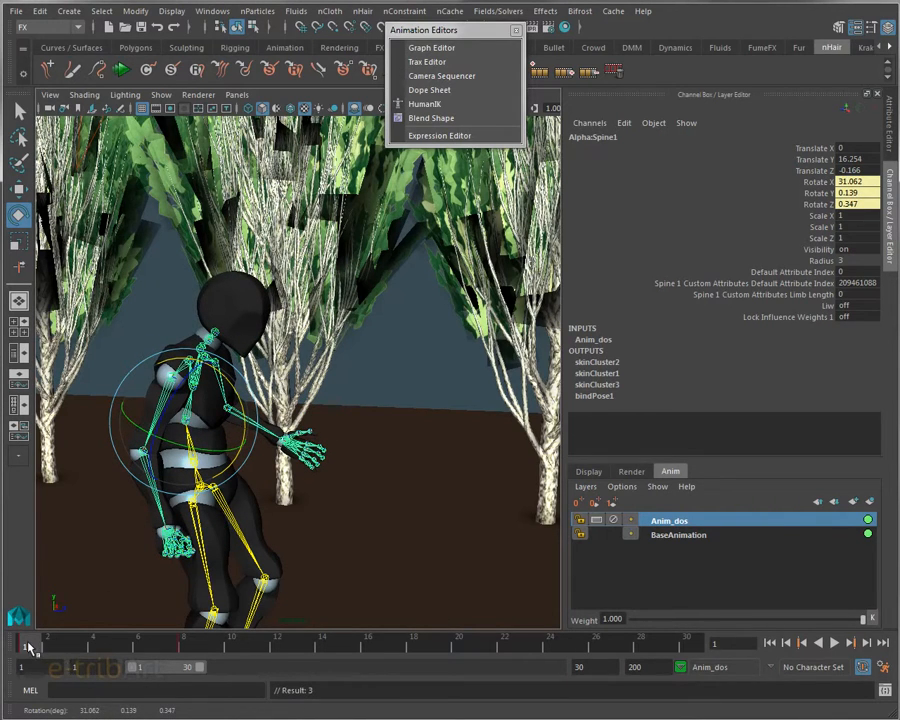
{"action": "left_click", "coordinate": [72, 645]}
{"action": "left_click", "coordinate": [86, 648]}
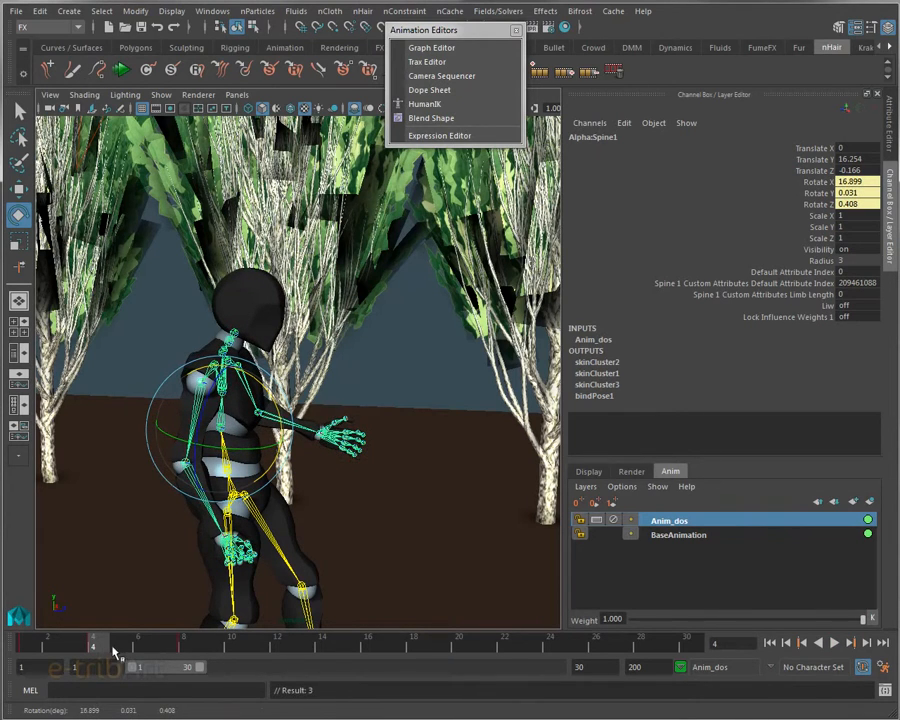
{"action": "left_click_drag", "start_coordinate": [114, 644], "coordinate": [188, 648]}
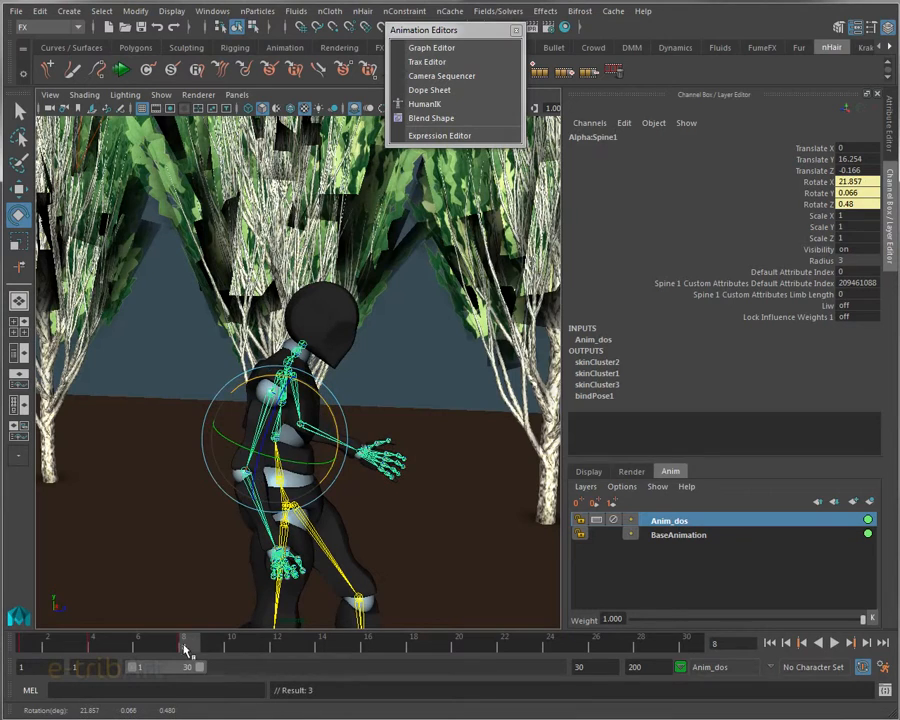
{"action": "left_click_drag", "start_coordinate": [184, 641], "coordinate": [8, 660]}
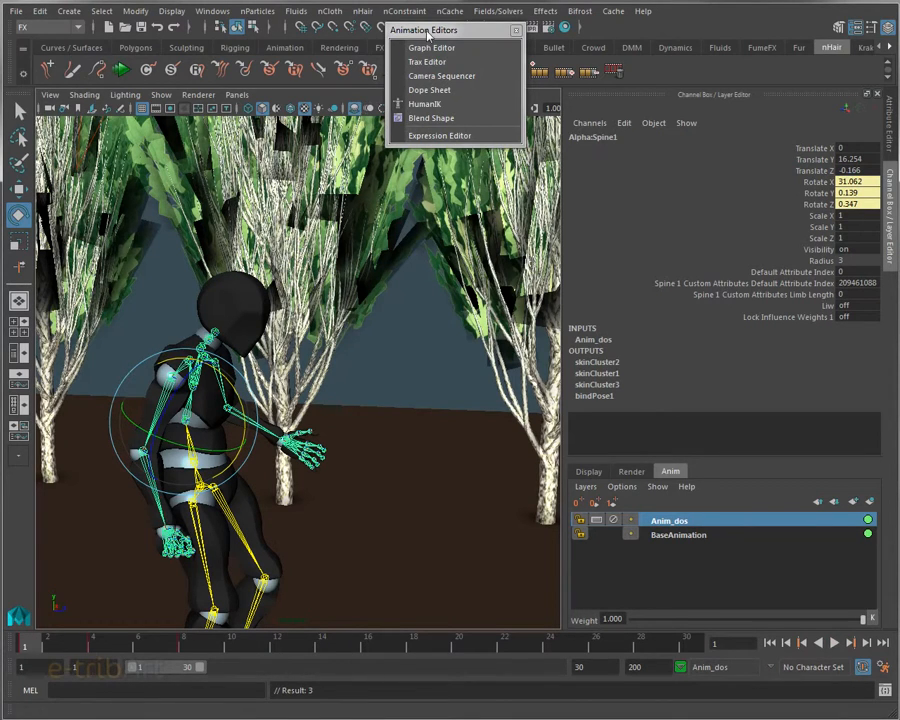
Move the Animation Editors palette off the view, undo the spine bend and layer mode switches, and unmute Anim_dos
{"action": "left_click_drag", "start_coordinate": [428, 35], "coordinate": [599, 63]}
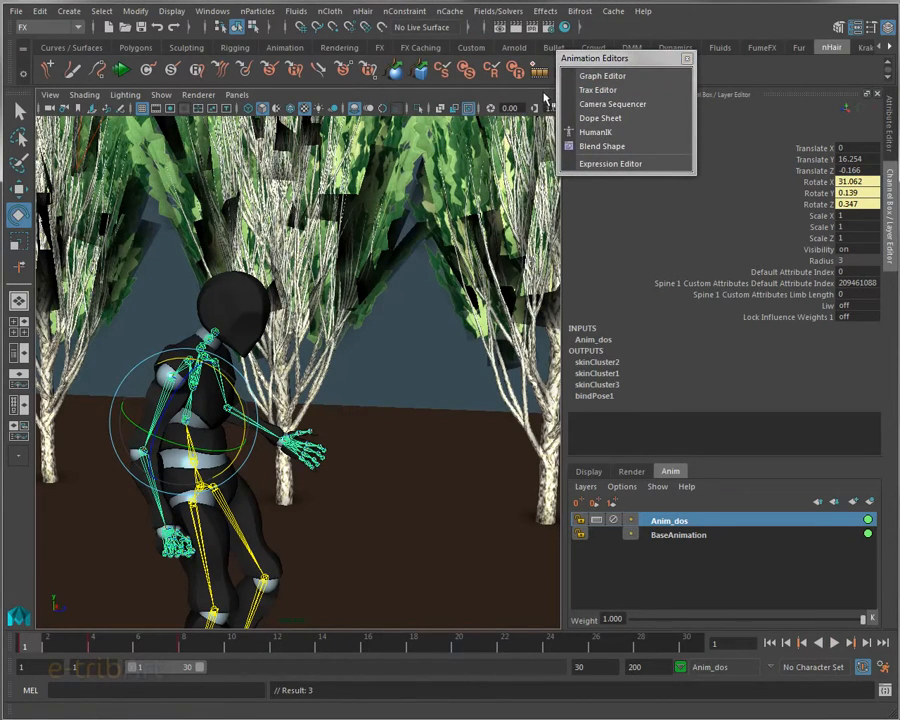
{"action": "key", "text": "ctrl+z"}
{"action": "key", "text": "ctrl+z"}
{"action": "key", "text": "ctrl+z"}
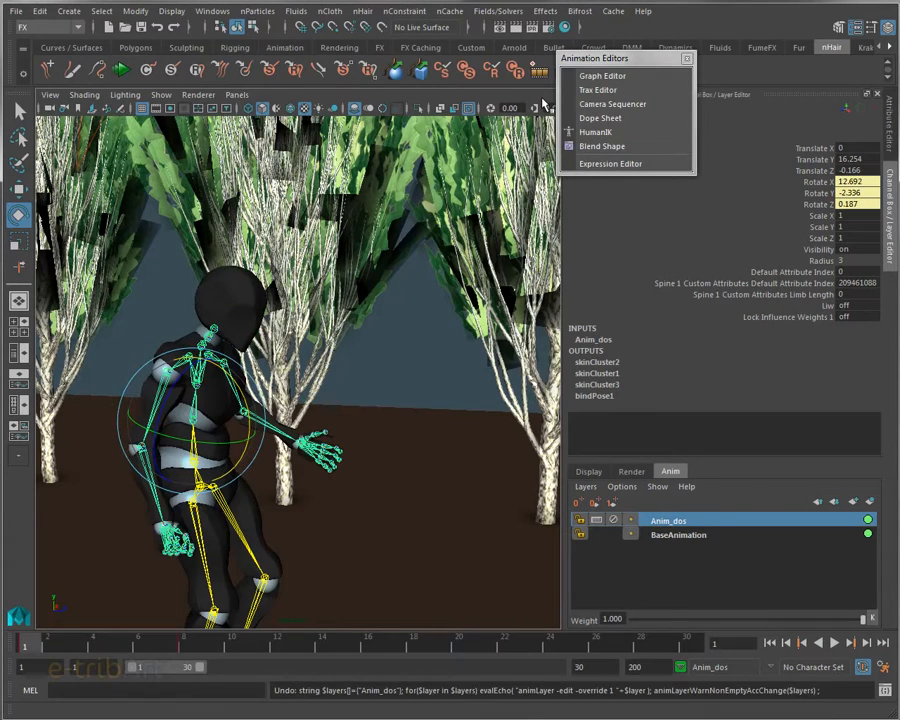
{"action": "key", "text": "ctrl+z"}
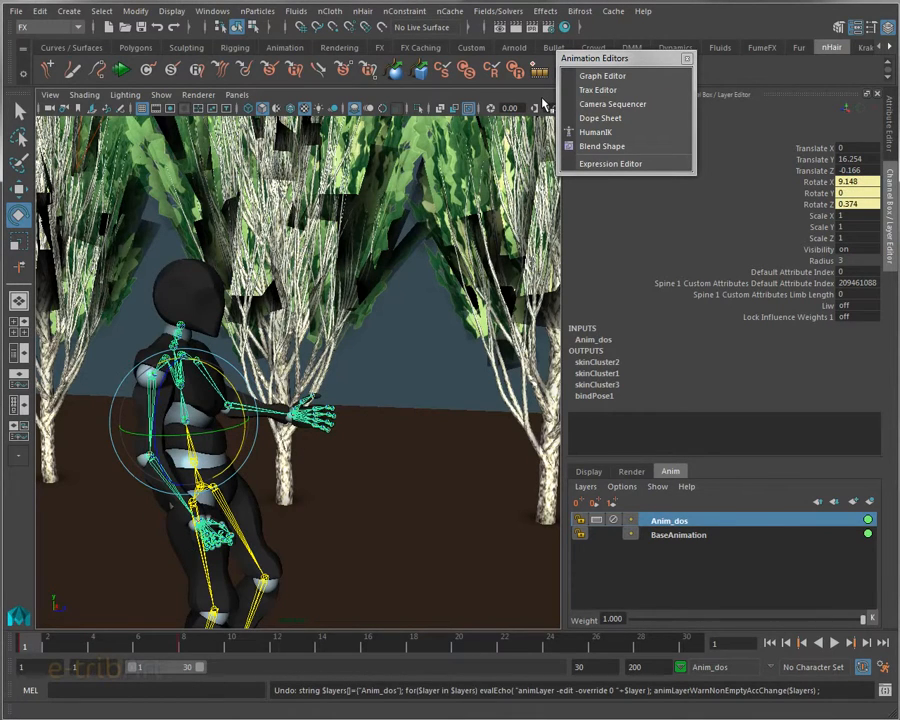
{"action": "key", "text": "ctrl+z"}
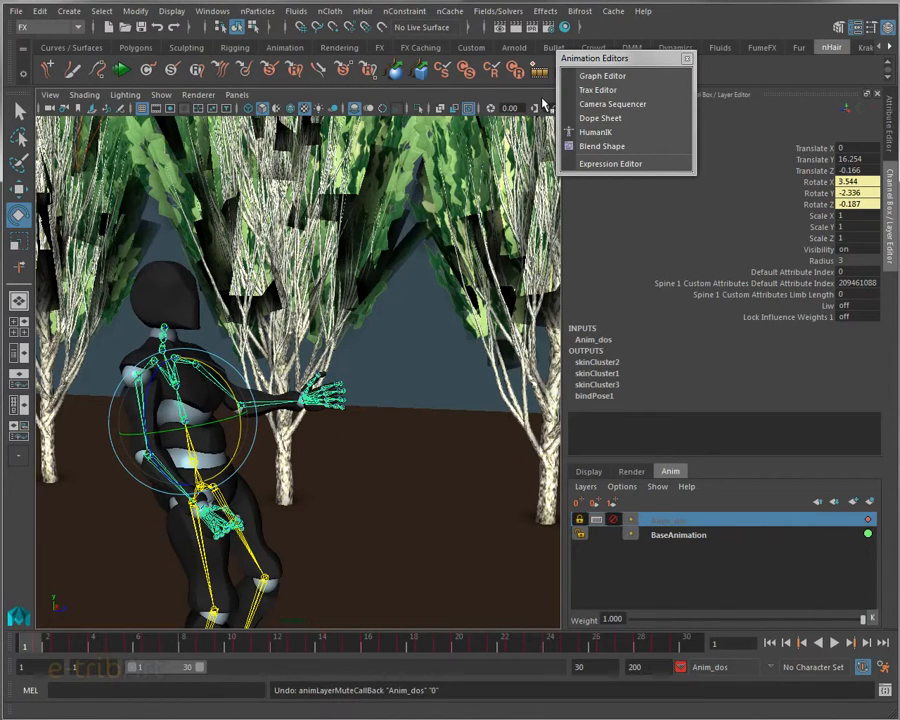
{"action": "left_click", "coordinate": [613, 519]}
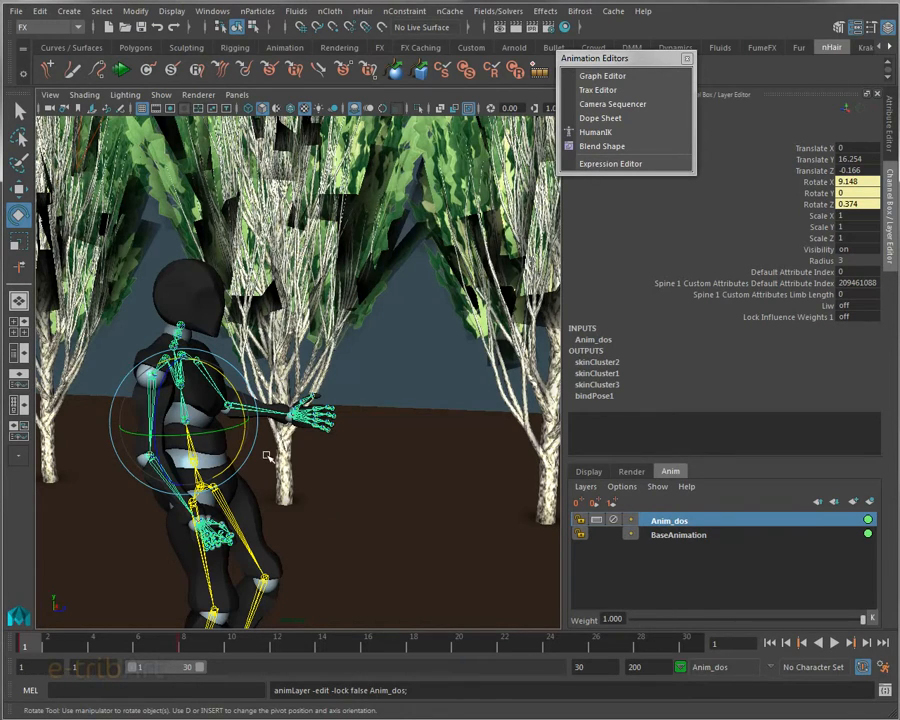
Scrub the opening frames and compare the figure's frame 1 pose with the Anim_dos layer muted and unmuted
{"action": "left_click", "coordinate": [60, 651]}
{"action": "left_click_drag", "start_coordinate": [60, 651], "coordinate": [5, 643]}
{"action": "right_click", "coordinate": [662, 522]}
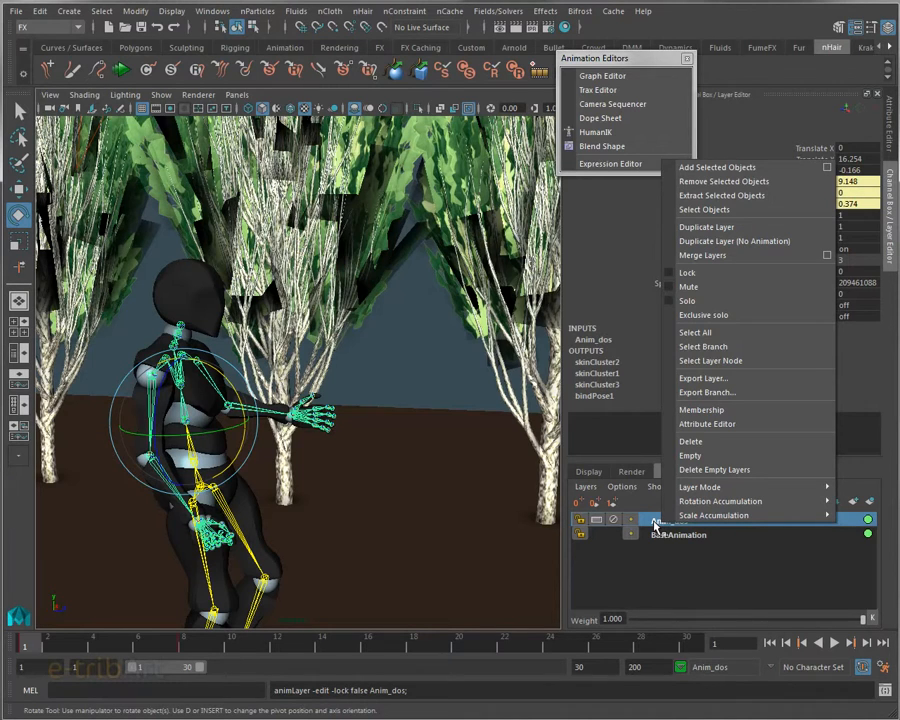
{"action": "left_click", "coordinate": [611, 549]}
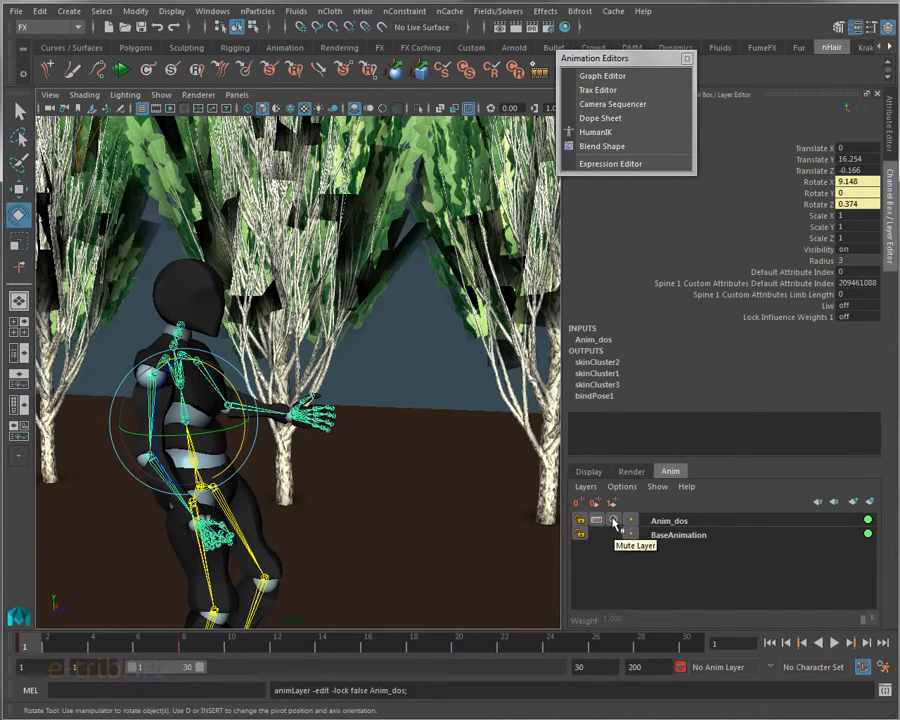
{"action": "left_click", "coordinate": [614, 521]}
{"action": "left_click", "coordinate": [614, 521]}
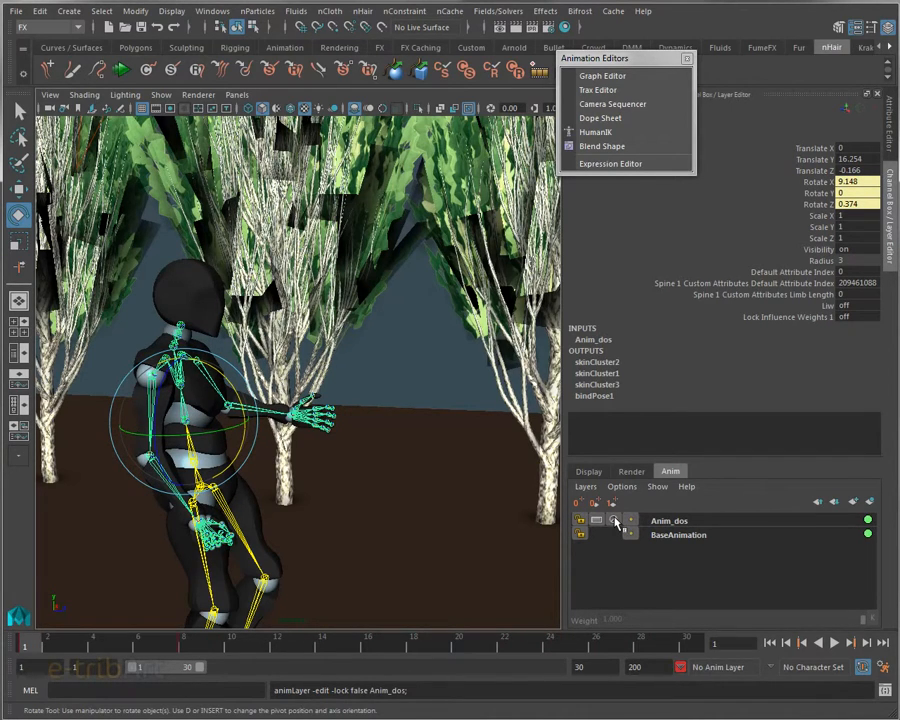
{"action": "left_click", "coordinate": [675, 521]}
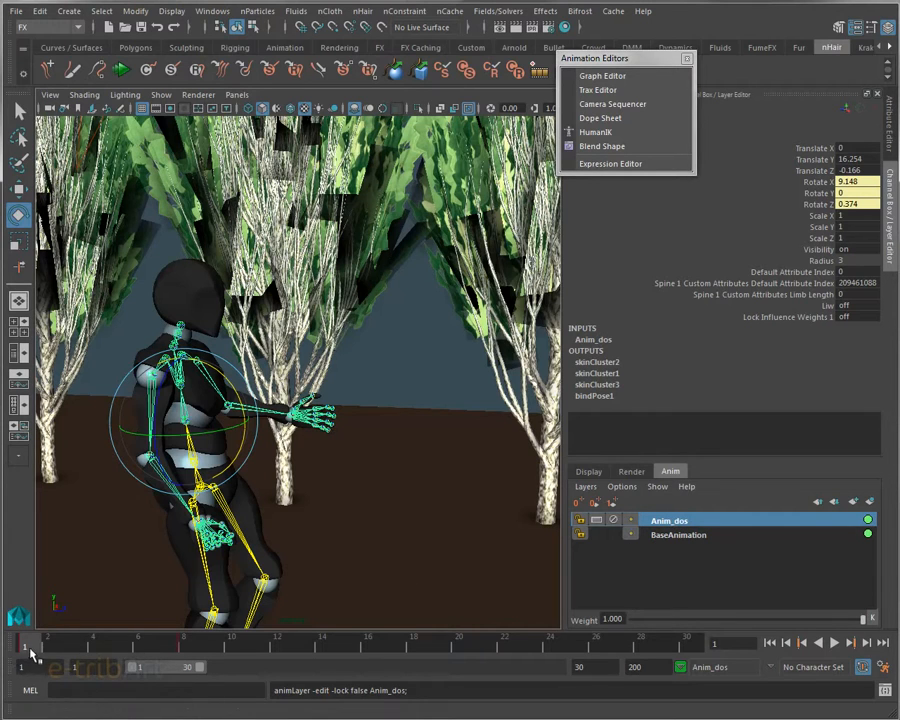
Play the animation and examine the figure's motion up to frames 8 and 10 with Anim_dos active
{"action": "key", "text": "alt+v"}
{"action": "left_click_drag", "start_coordinate": [119, 653], "coordinate": [189, 657]}
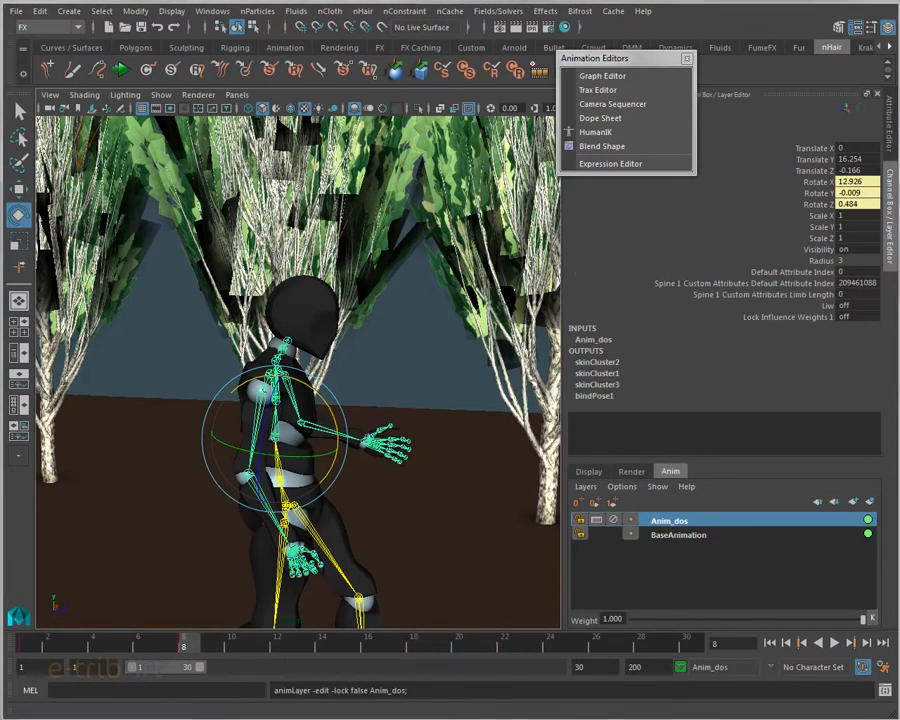
{"action": "left_click", "coordinate": [150, 545]}
{"action": "left_click_drag", "start_coordinate": [177, 642], "coordinate": [235, 643]}
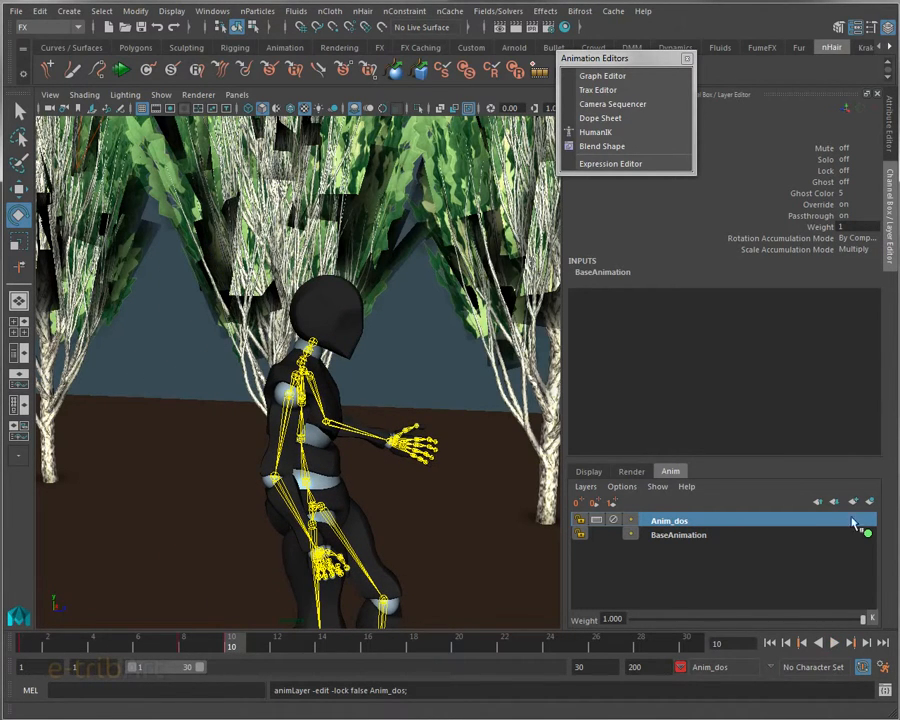
Inspect the Anim_dos layer's attributes, including its Override and Weight settings, and return to the channel and layer display
{"action": "right_click", "coordinate": [702, 527]}
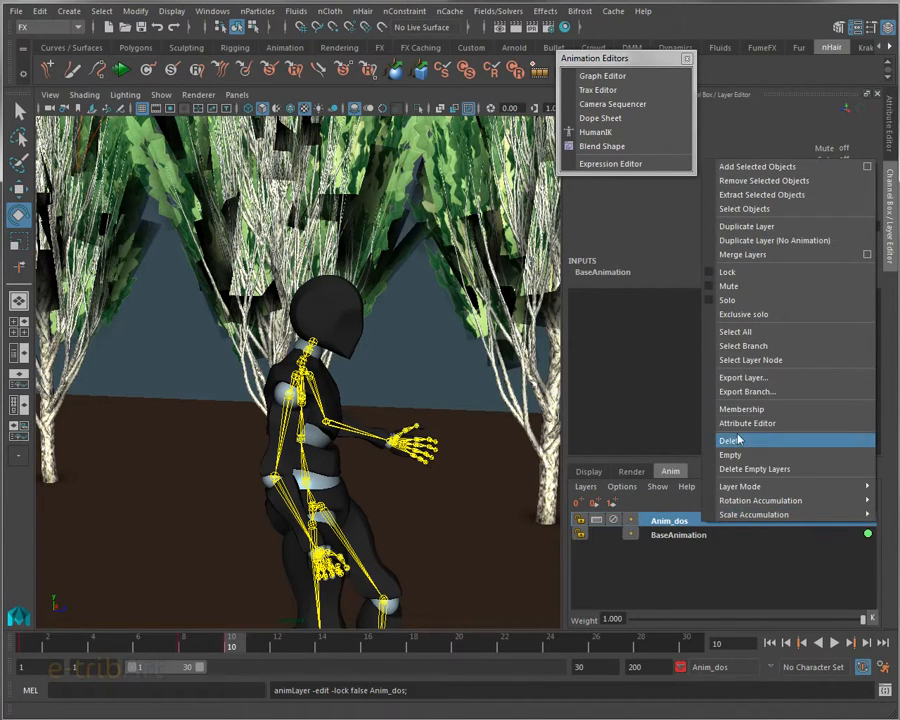
{"action": "left_click", "coordinate": [766, 421]}
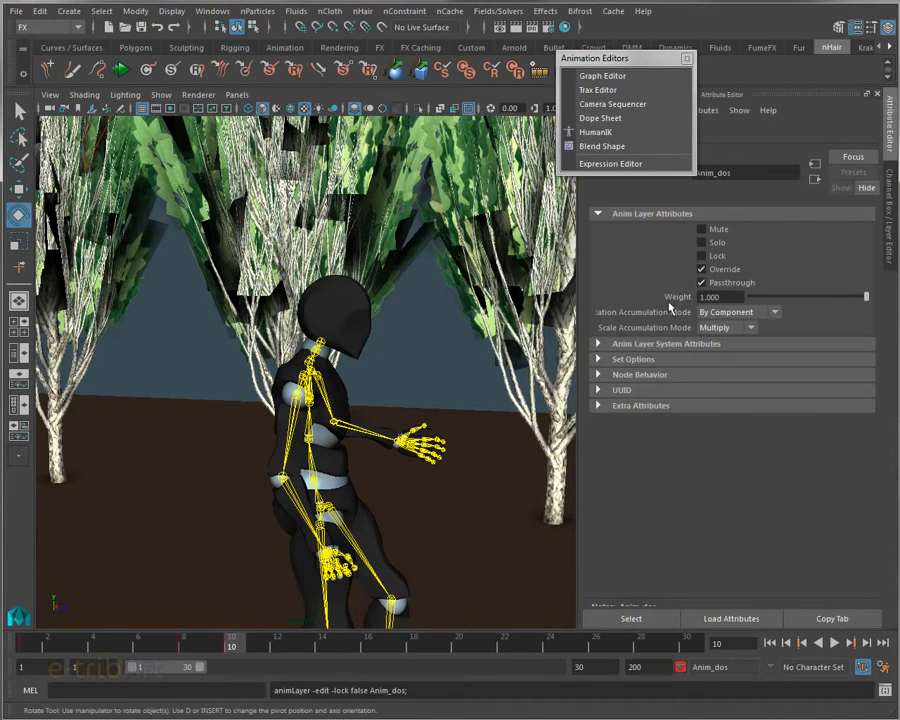
{"action": "left_click_drag", "start_coordinate": [867, 297], "coordinate": [876, 325]}
{"action": "left_click", "coordinate": [890, 250]}
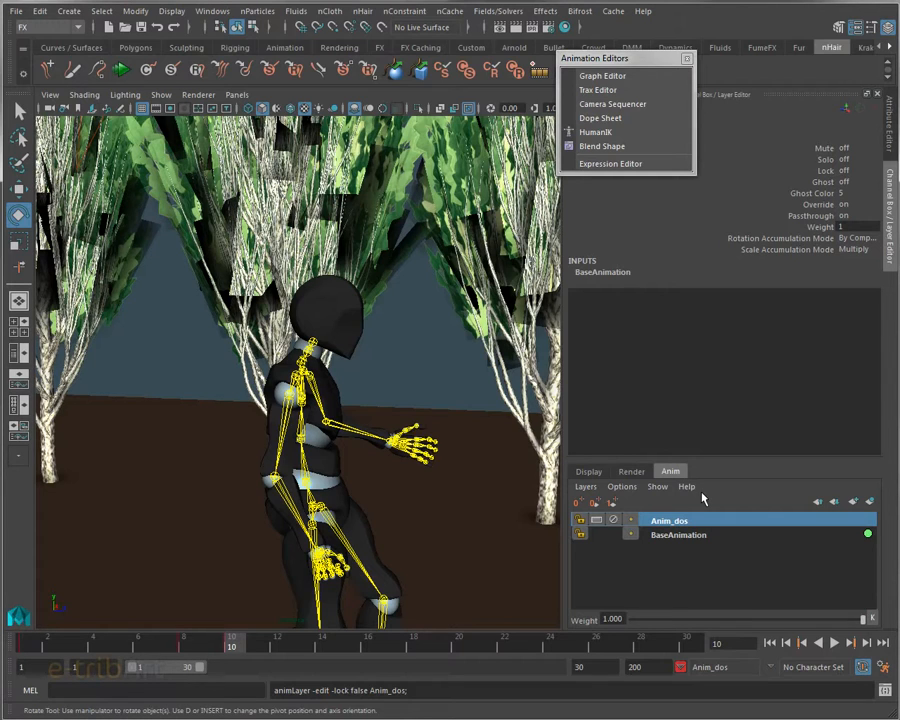
Lock and mute the Anim_dos layer and frame the whole figure between the trees and signs
{"action": "left_click_drag", "start_coordinate": [402, 520], "coordinate": [261, 500], "text": "alt"}
{"action": "scroll", "coordinate": [320, 515], "scroll_direction": "down", "scroll_amount": 3}
{"action": "left_click", "coordinate": [580, 520]}
{"action": "left_click", "coordinate": [613, 520]}
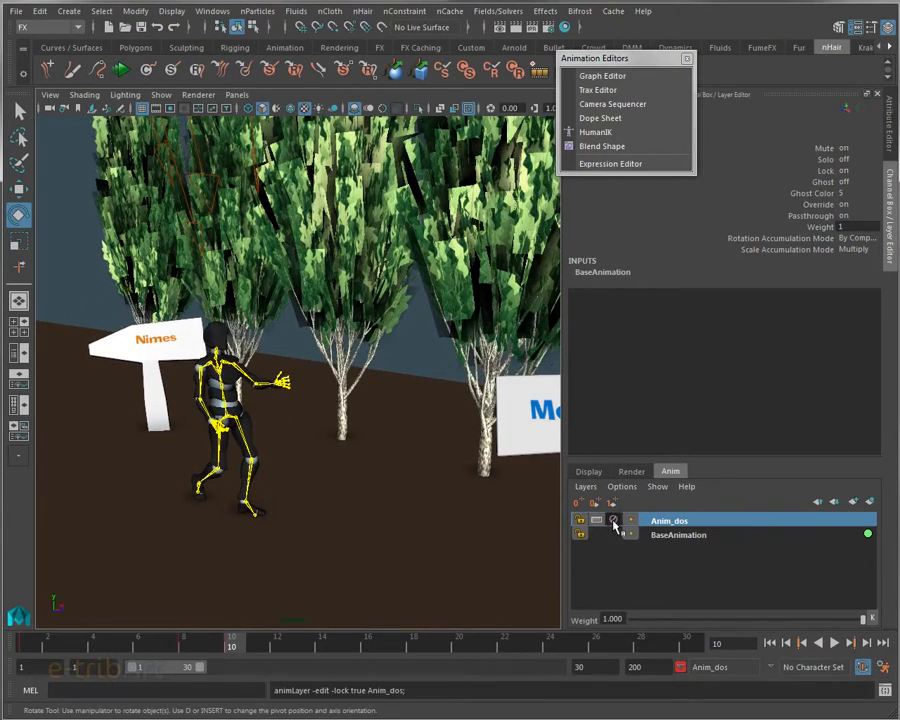
{"action": "left_click_drag", "start_coordinate": [474, 566], "coordinate": [347, 566], "text": "alt"}
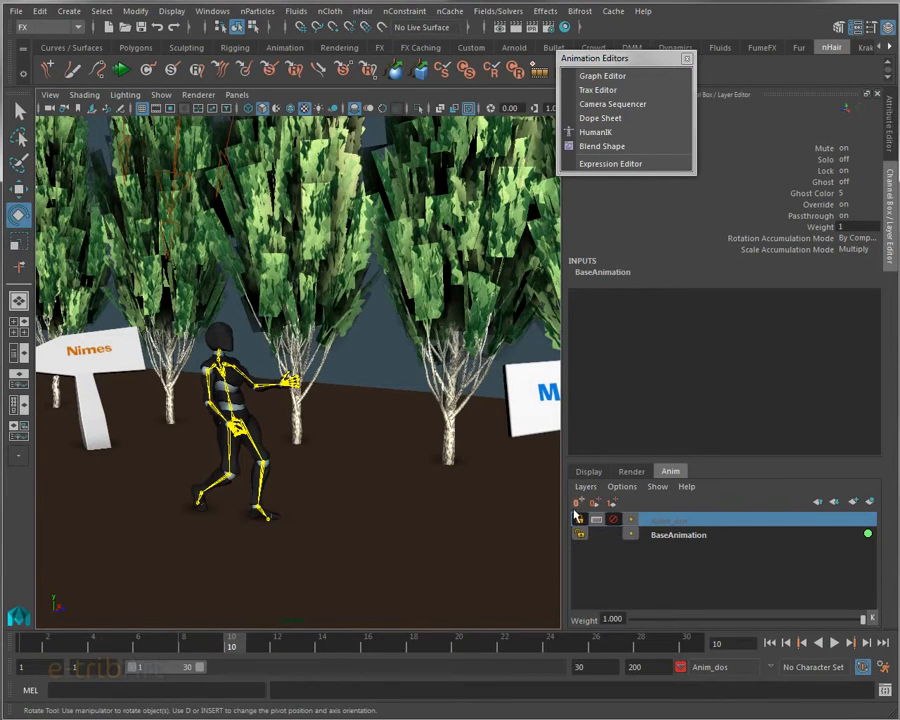
Open the Trax Editor and place it clear of the character
{"action": "left_click", "coordinate": [598, 90]}
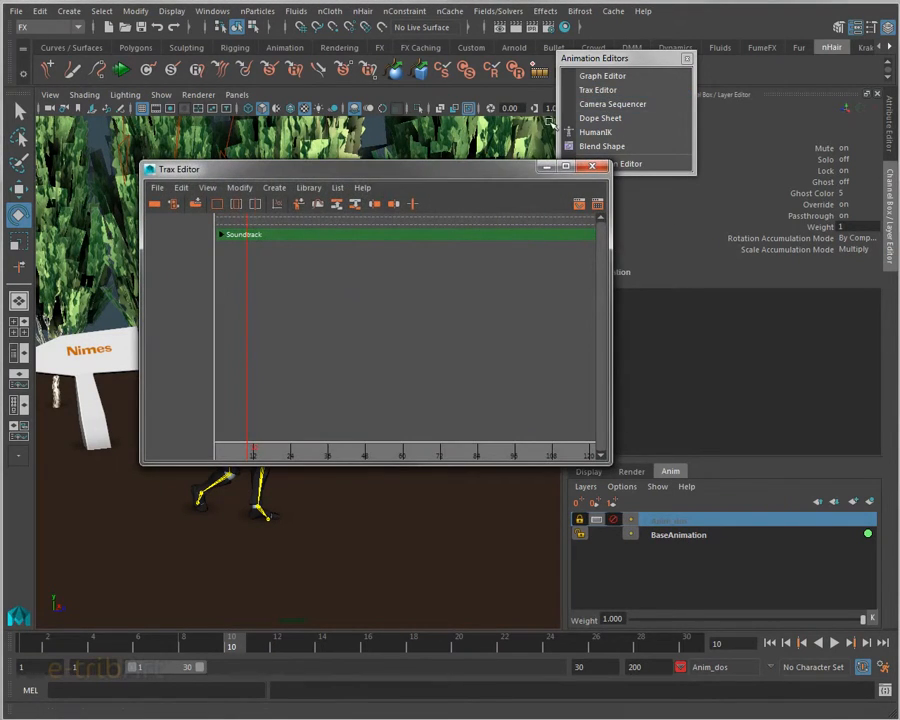
{"action": "left_click_drag", "start_coordinate": [459, 181], "coordinate": [716, 85]}
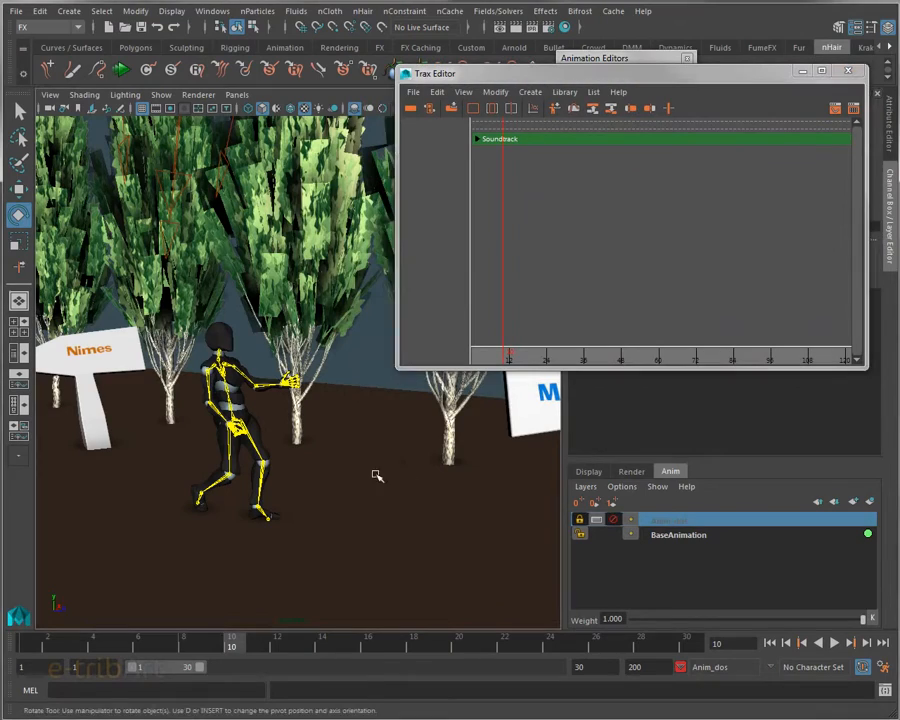
{"action": "right_click_drag", "start_coordinate": [361, 481], "coordinate": [458, 501], "text": "alt"}
{"action": "left_click_drag", "start_coordinate": [458, 501], "coordinate": [454, 488], "text": "alt"}
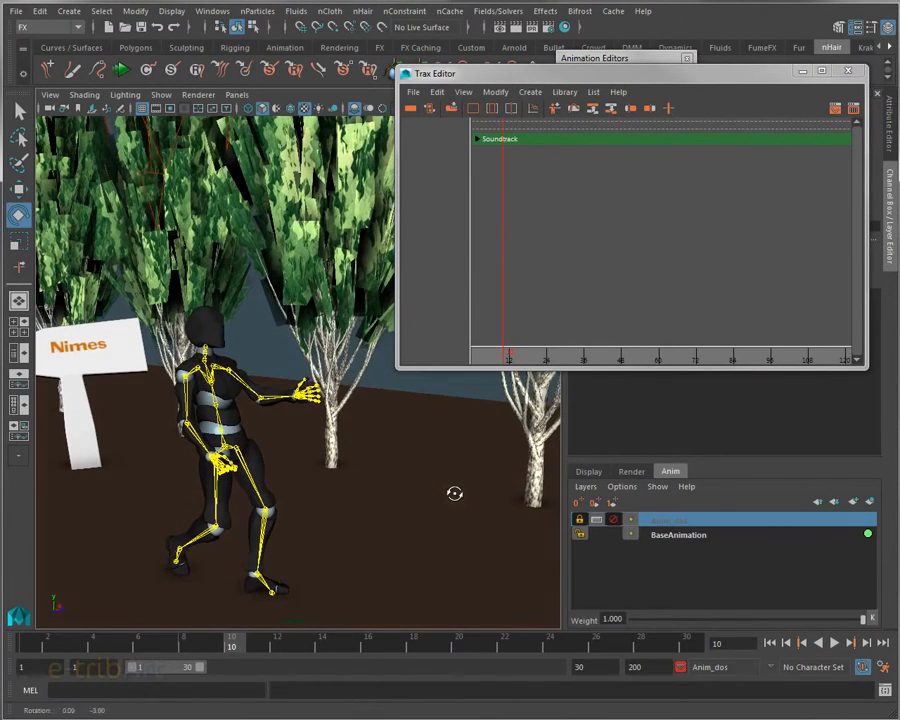
Delete the Anim_dos animation layer and make BaseAnimation the active layer
{"action": "right_click", "coordinate": [705, 524]}
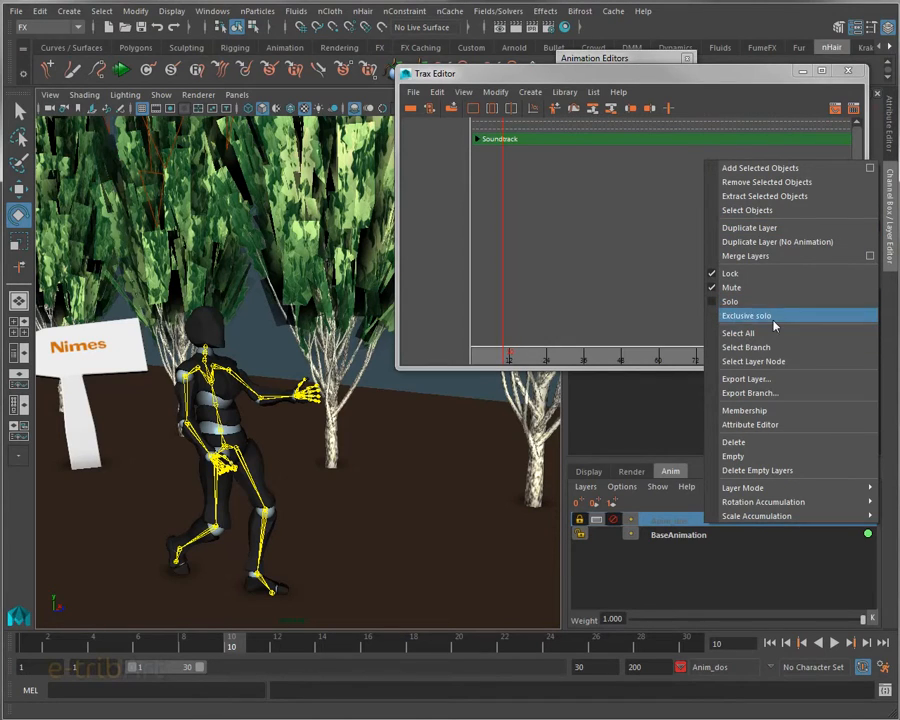
{"action": "left_click", "coordinate": [752, 442]}
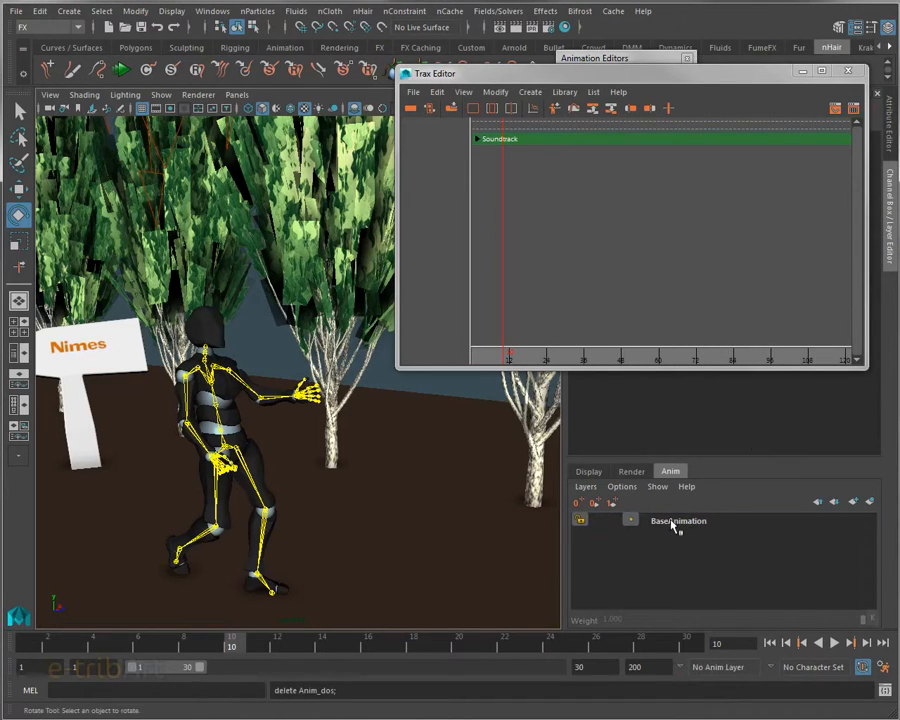
{"action": "left_click", "coordinate": [675, 524]}
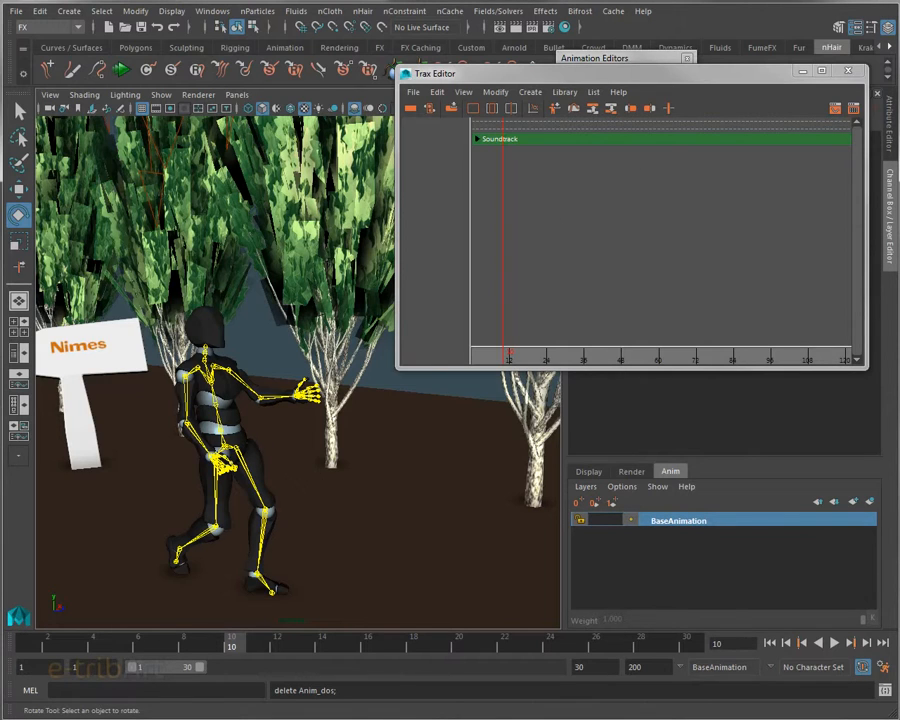
Expand sq_base in the Outliner, select the Alpha:Hips joint, and move the Outliner out of the way
{"action": "left_click_drag", "start_coordinate": [899, 142], "coordinate": [768, 140]}
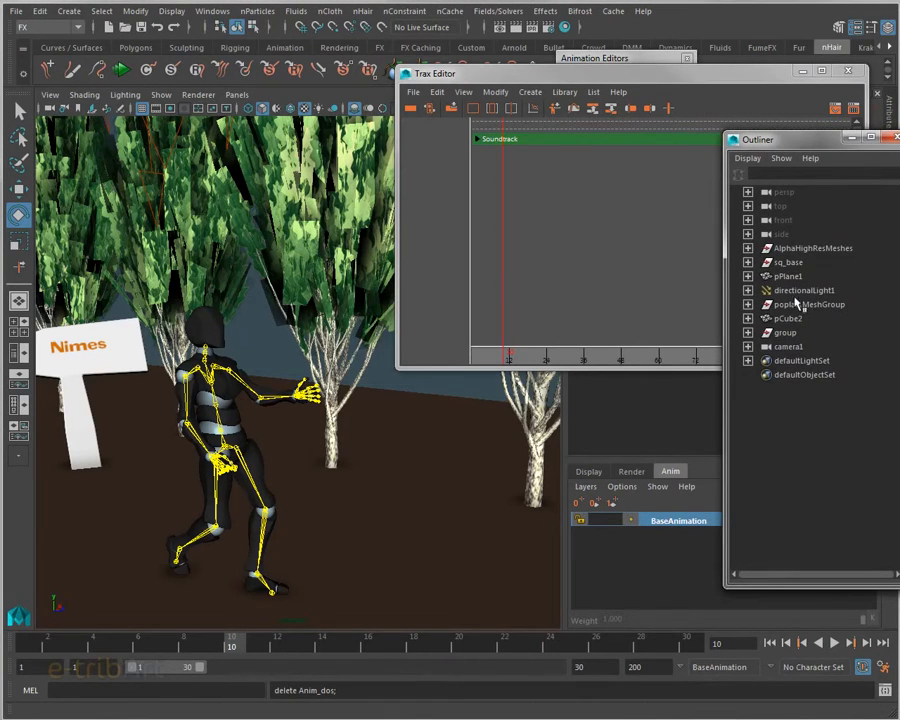
{"action": "left_click", "coordinate": [786, 262]}
{"action": "left_click", "coordinate": [748, 262]}
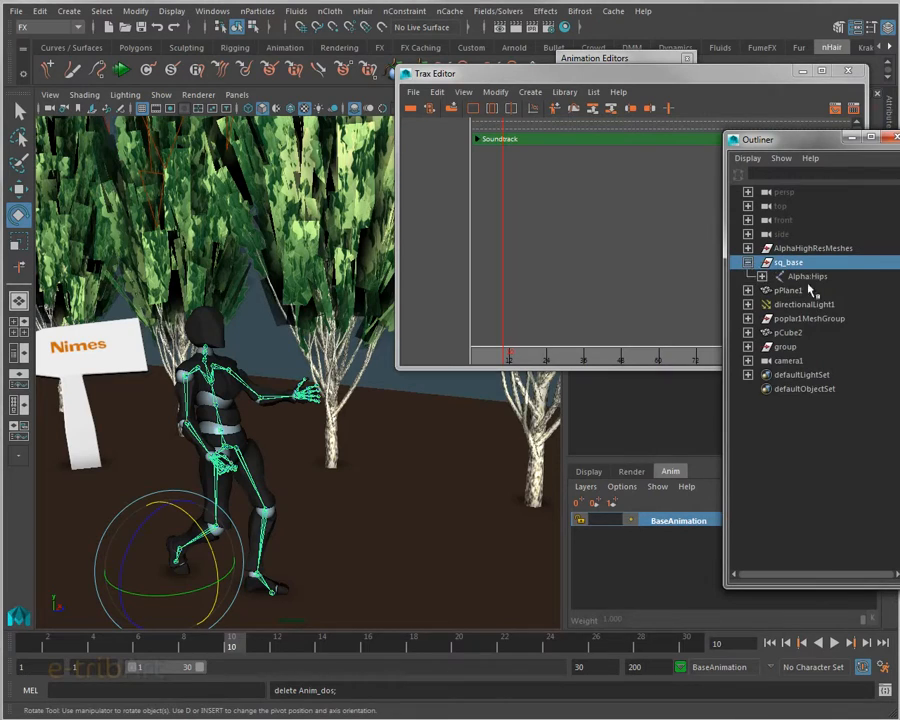
{"action": "left_click", "coordinate": [806, 277]}
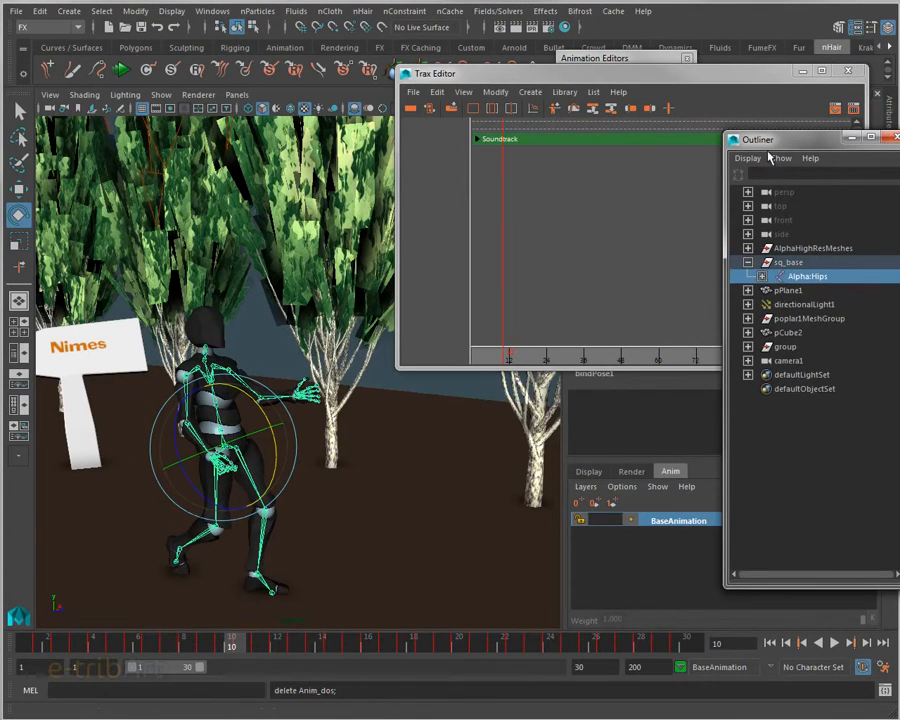
{"action": "left_click_drag", "start_coordinate": [770, 140], "coordinate": [899, 140]}
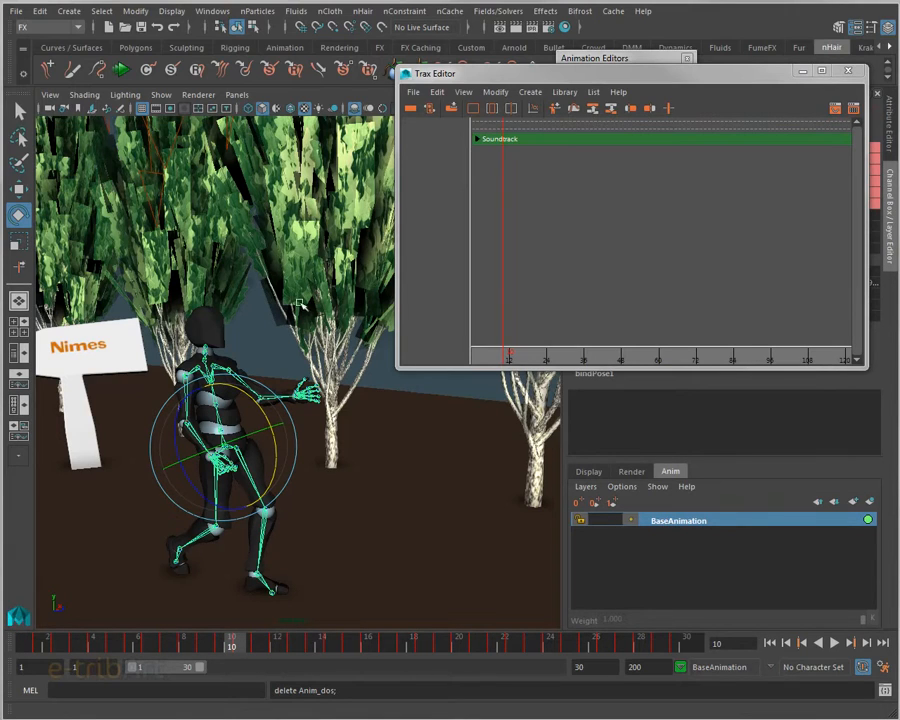
Shift the Trax Editor slightly lower and switch the menu set from FX to Animation
{"action": "left_click_drag", "start_coordinate": [451, 78], "coordinate": [452, 104]}
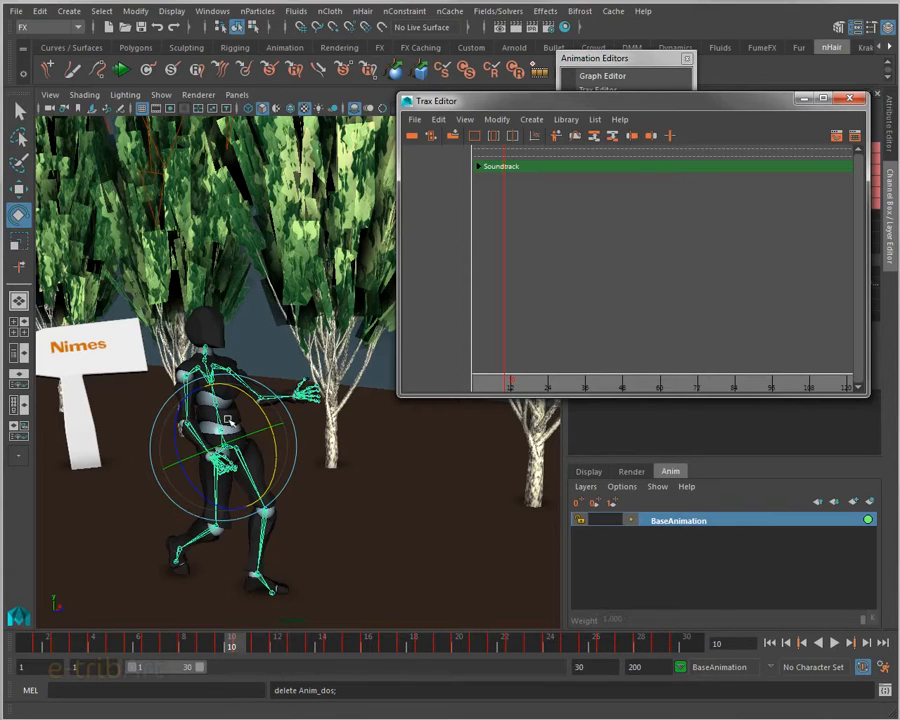
{"action": "left_click_drag", "start_coordinate": [161, 296], "coordinate": [215, 298], "text": "alt"}
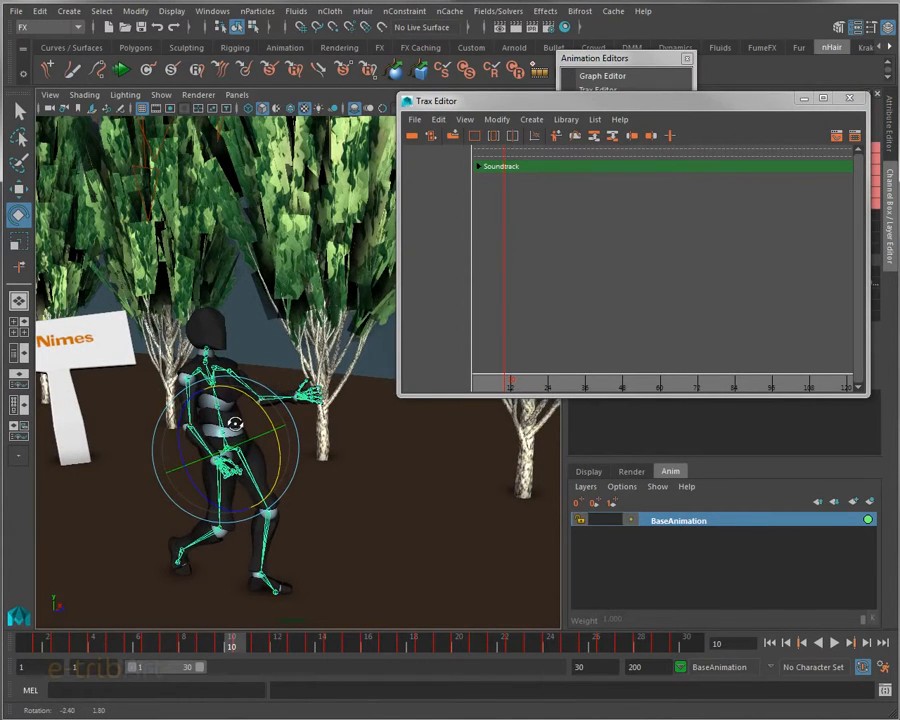
{"action": "left_click_drag", "start_coordinate": [525, 103], "coordinate": [524, 109]}
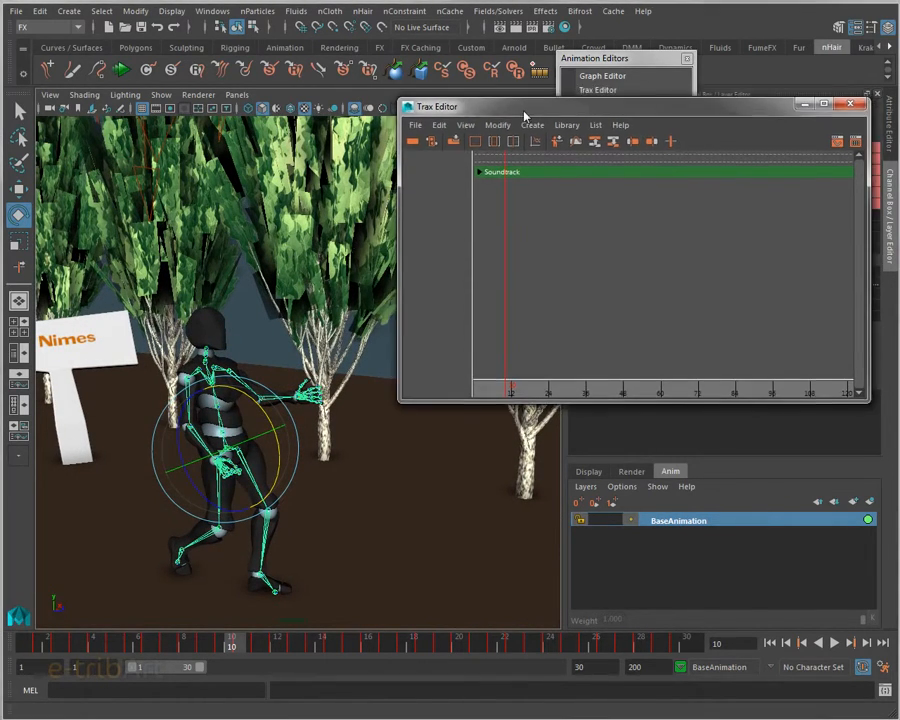
{"action": "left_click", "coordinate": [60, 28]}
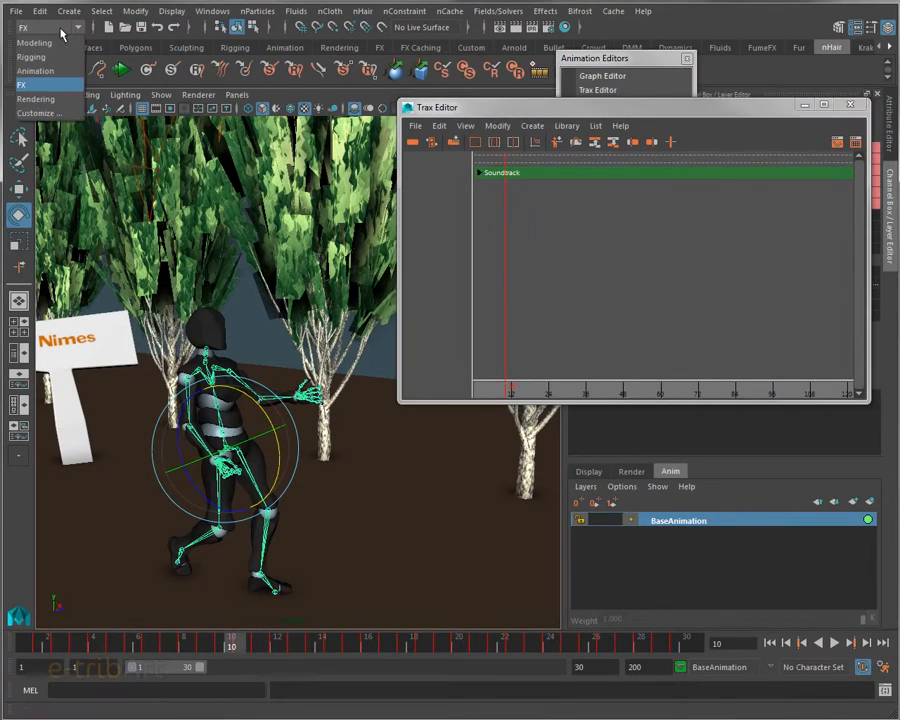
{"action": "left_click", "coordinate": [38, 71]}
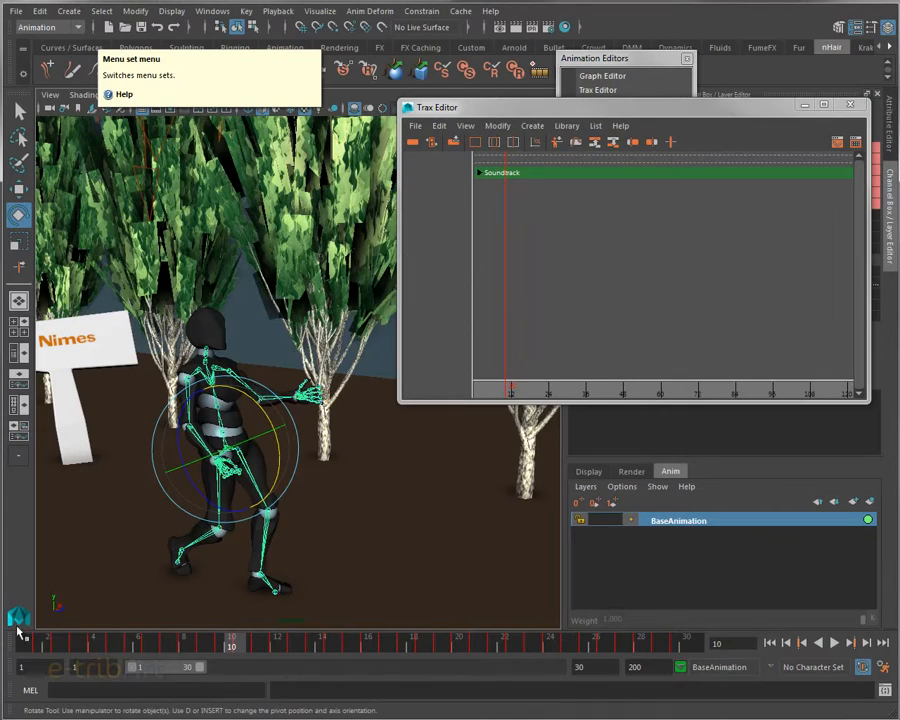
Save the scene, open the creation options for an animation clip in the Trax Editor, and reposition and enlarge the options window
{"action": "key", "text": "ctrl+s"}
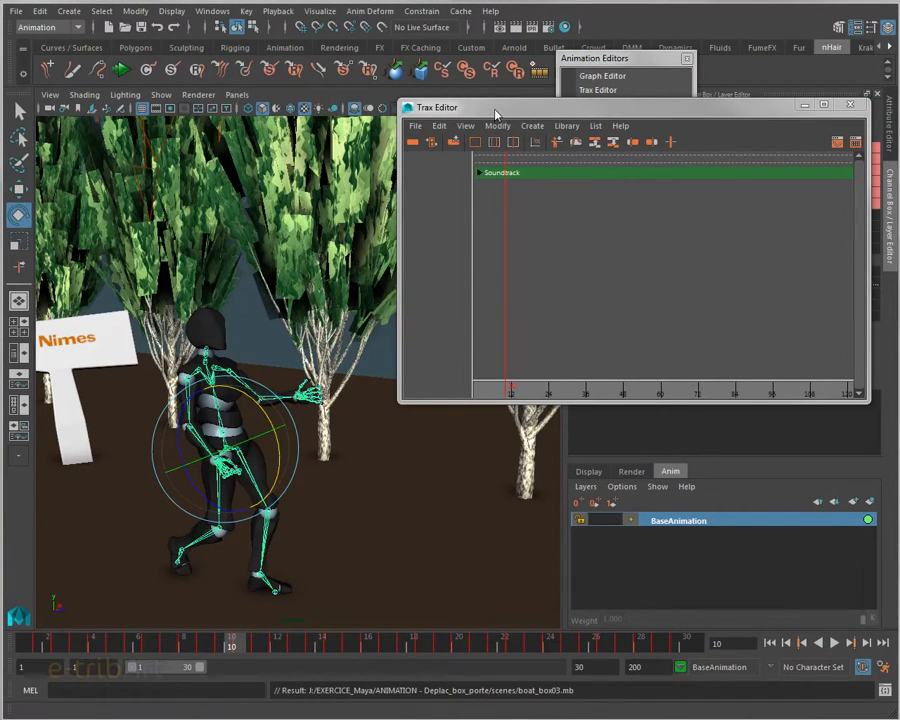
{"action": "left_click_drag", "start_coordinate": [496, 111], "coordinate": [499, 129]}
{"action": "left_click", "coordinate": [538, 144]}
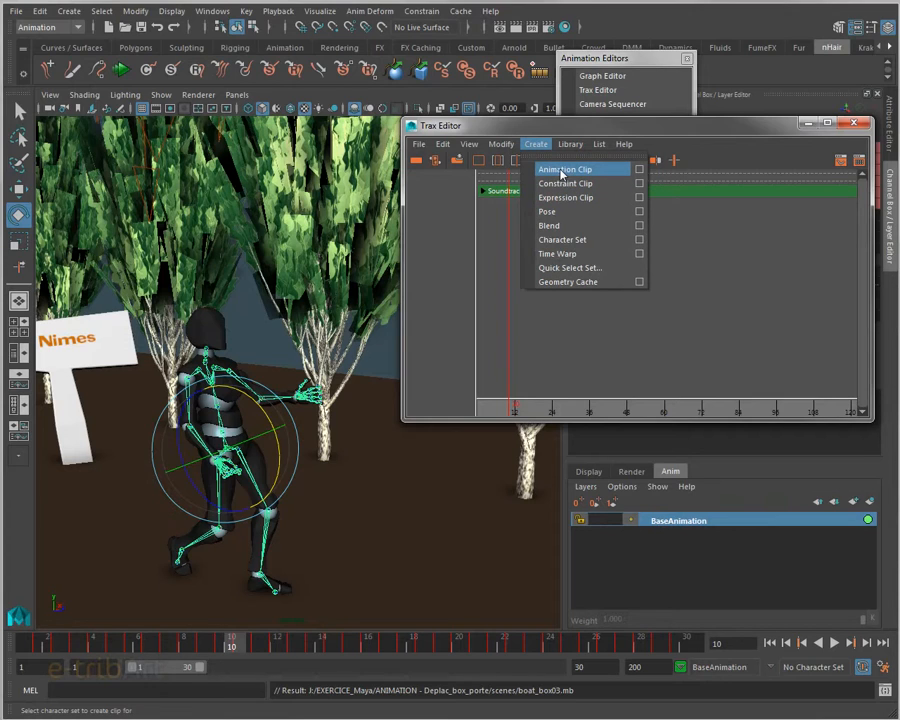
{"action": "left_click", "coordinate": [639, 172]}
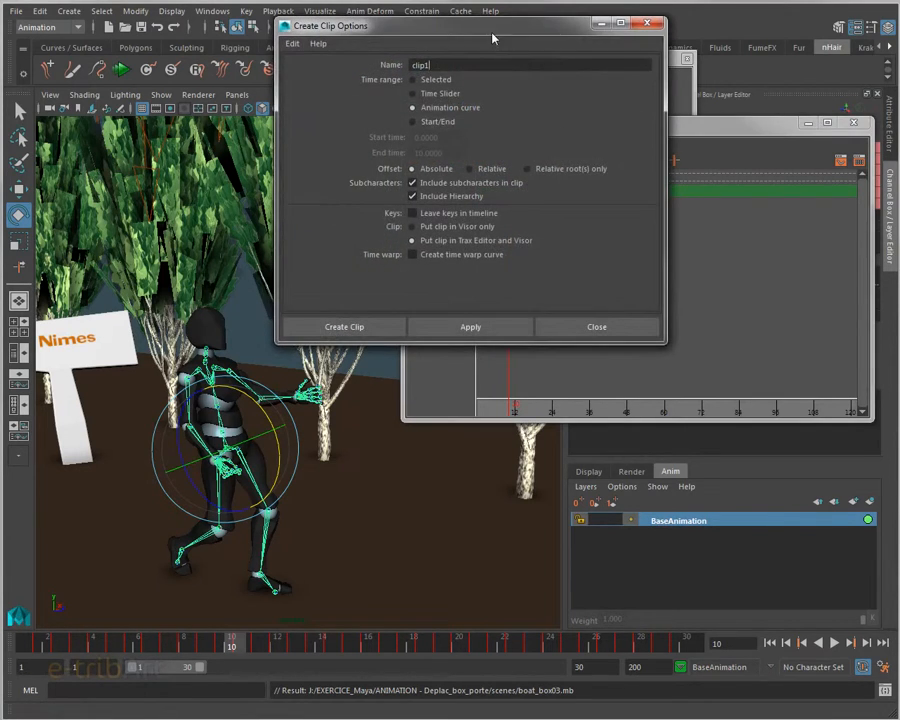
{"action": "left_click_drag", "start_coordinate": [494, 34], "coordinate": [597, 36]}
{"action": "left_click_drag", "start_coordinate": [525, 347], "coordinate": [530, 380]}
Create an animation clip named marche_porte with a Start/End time range from 0 to 30, placed in the Trax Editor and Visor
{"action": "left_click_drag", "start_coordinate": [541, 68], "coordinate": [495, 70]}
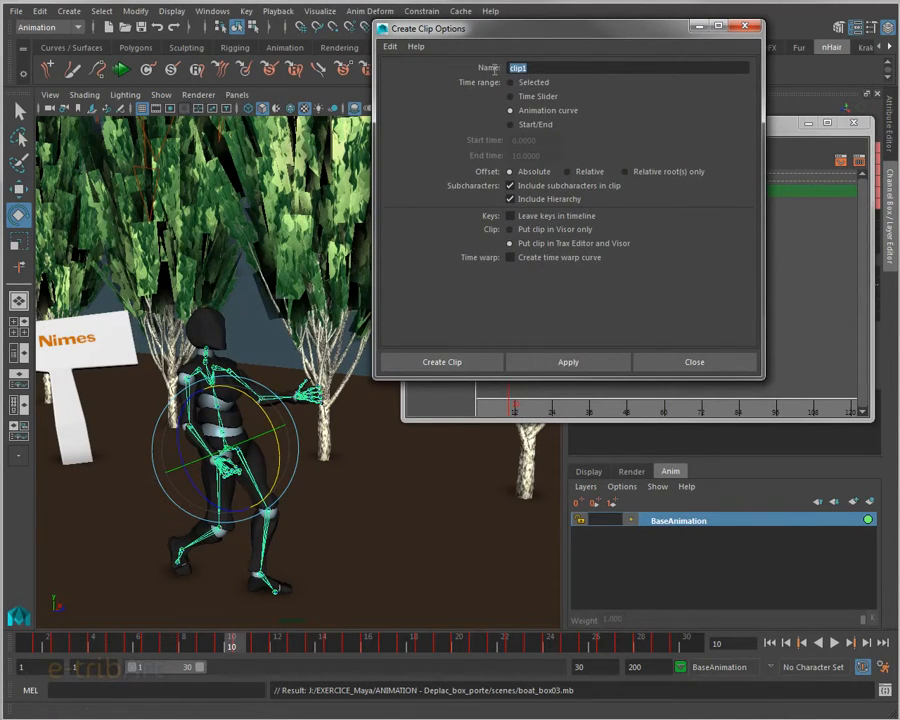
{"action": "type", "text": "marche_porte"}
{"action": "left_click", "coordinate": [518, 124]}
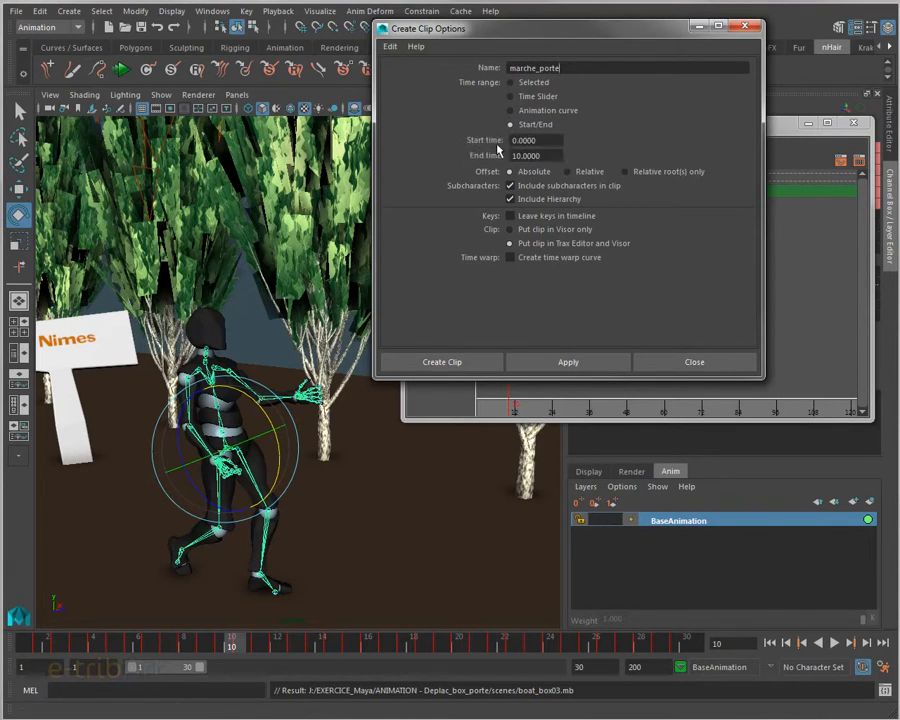
{"action": "left_click_drag", "start_coordinate": [553, 156], "coordinate": [490, 159]}
{"action": "type", "text": "30"}
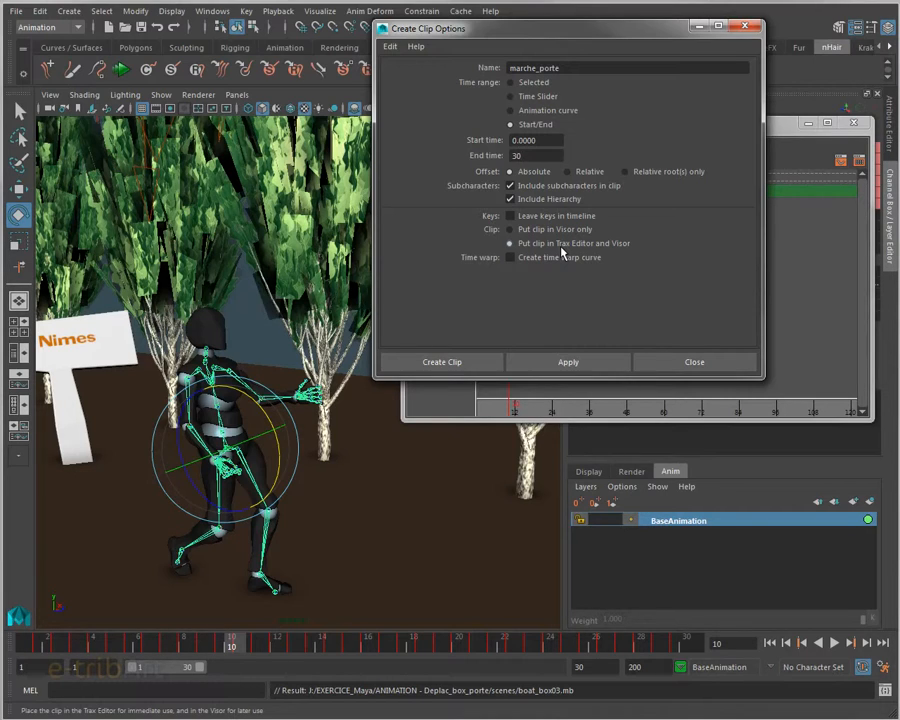
{"action": "left_click", "coordinate": [485, 364]}
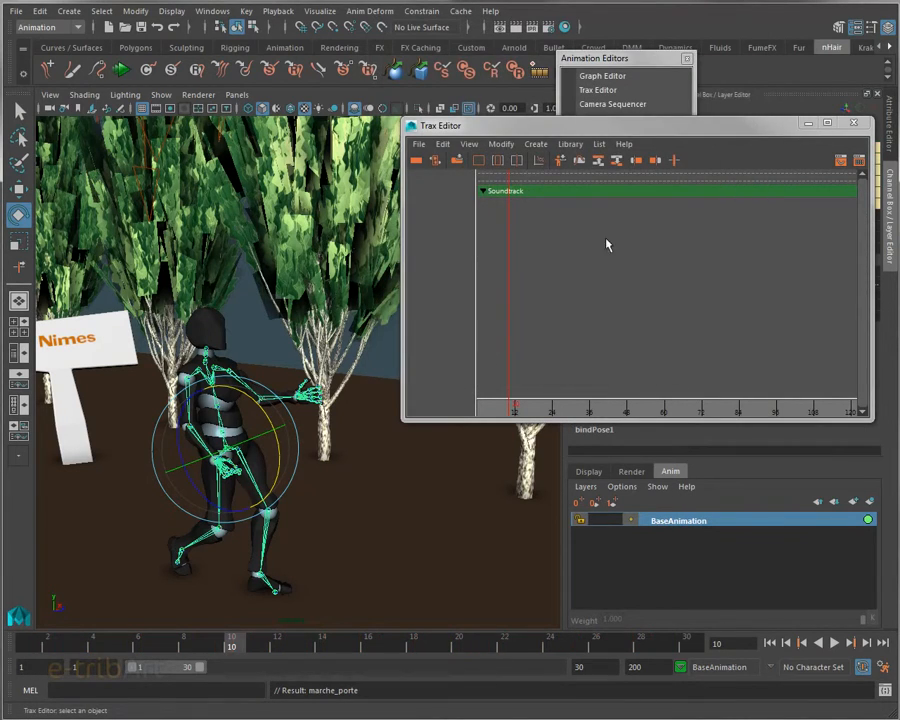
Reposition and widen the Trax Editor, load the selected character into it, and shift the marche_porte clip to start at frame 1
{"action": "left_click_drag", "start_coordinate": [632, 130], "coordinate": [506, 83]}
{"action": "left_click_drag", "start_coordinate": [740, 370], "coordinate": [838, 368]}
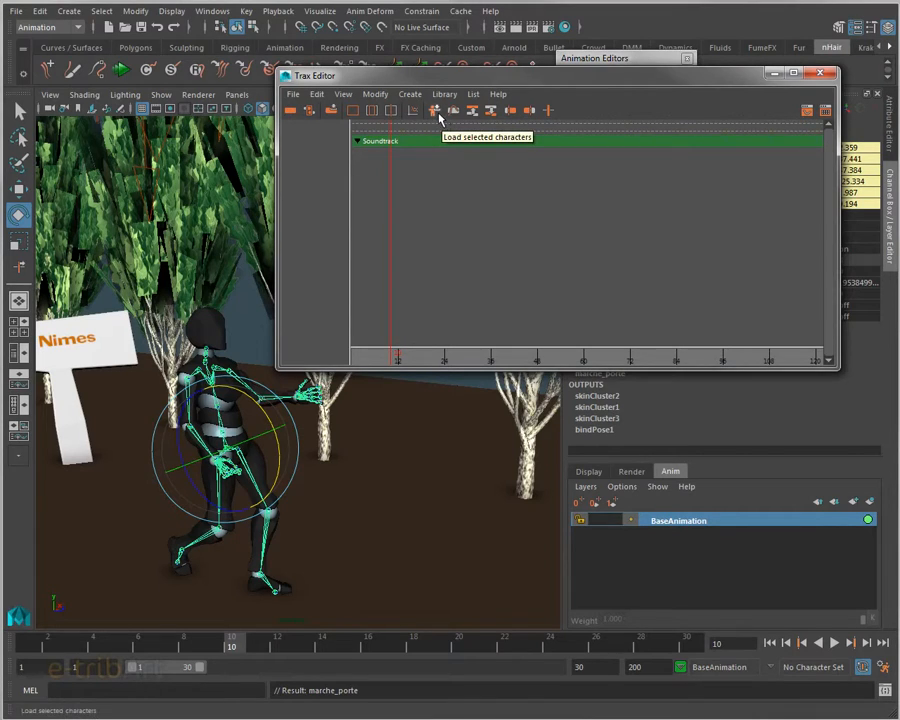
{"action": "left_click", "coordinate": [436, 111]}
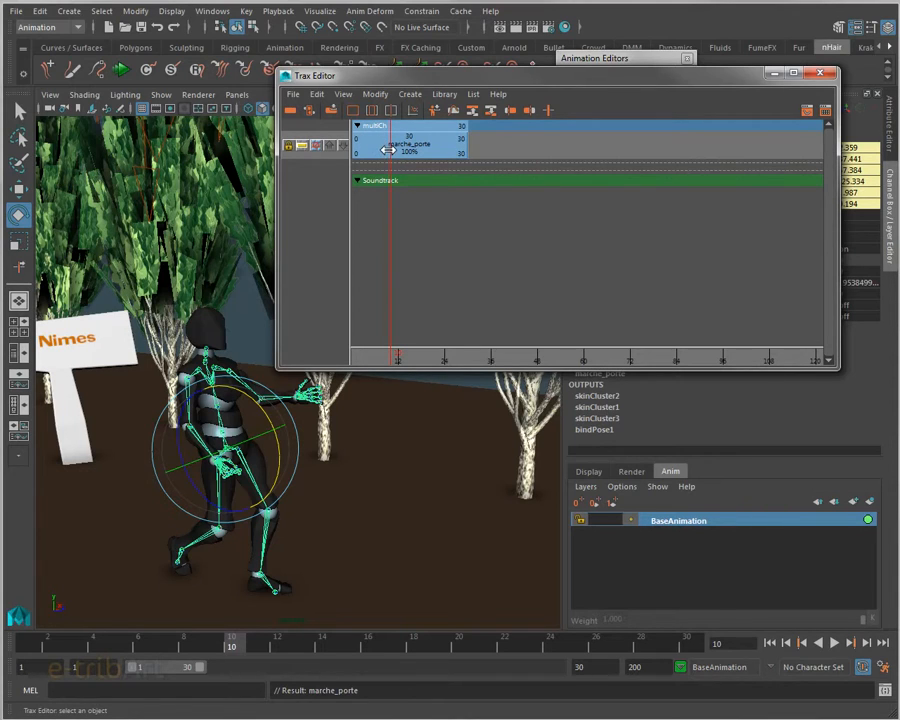
{"action": "mouse_move", "coordinate": [410, 146]}
{"action": "left_mouse_down"}
{"action": "mouse_move", "coordinate": [432, 160]}
{"action": "mouse_move", "coordinate": [418, 165]}
{"action": "mouse_move", "coordinate": [425, 153]}
{"action": "left_mouse_up"}
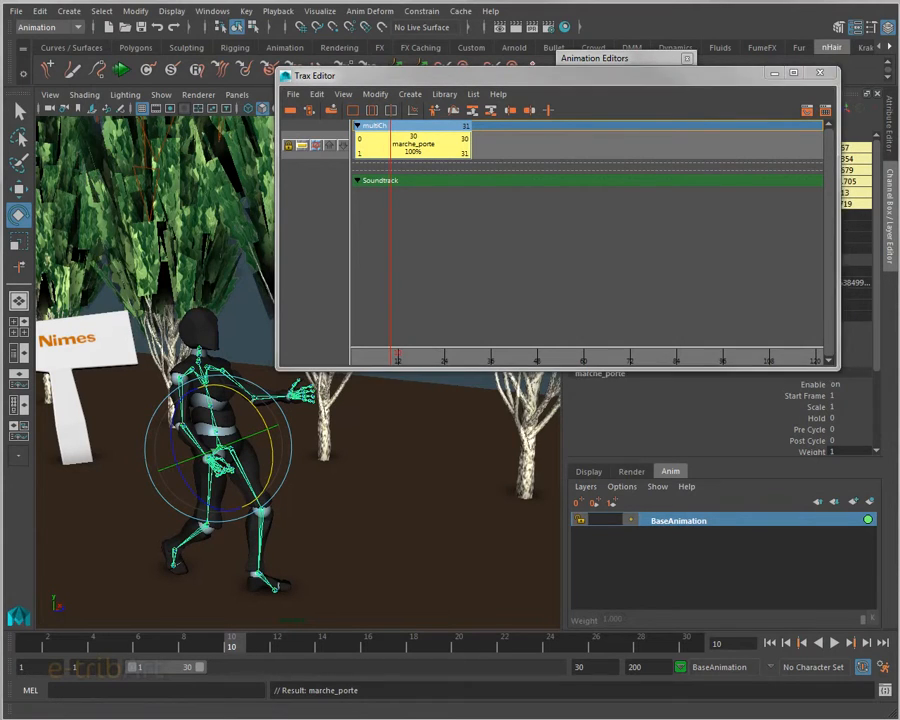
Check the channels inside the multiCh character set in the Outliner, then rename the set ch_perso
{"action": "left_click_drag", "start_coordinate": [899, 120], "coordinate": [713, 70]}
{"action": "left_click", "coordinate": [727, 331]}
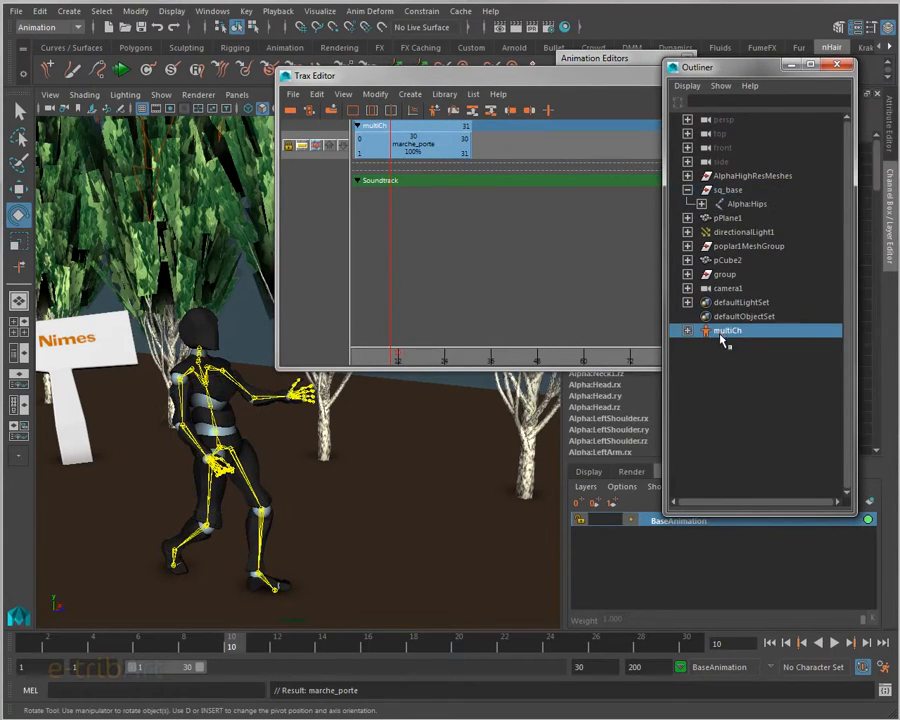
{"action": "left_click", "coordinate": [687, 331]}
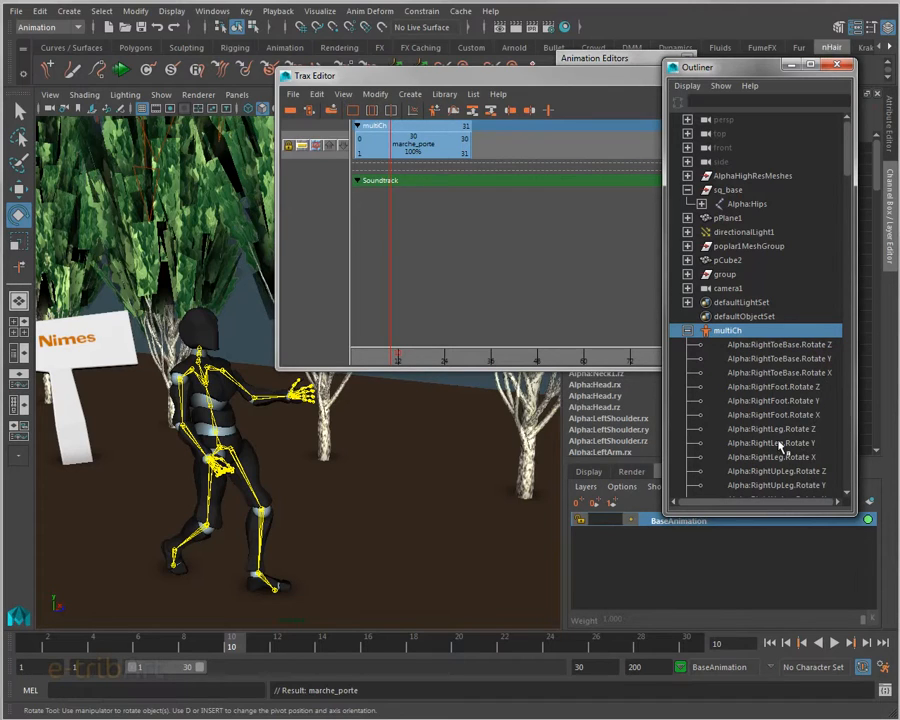
{"action": "left_click", "coordinate": [690, 331]}
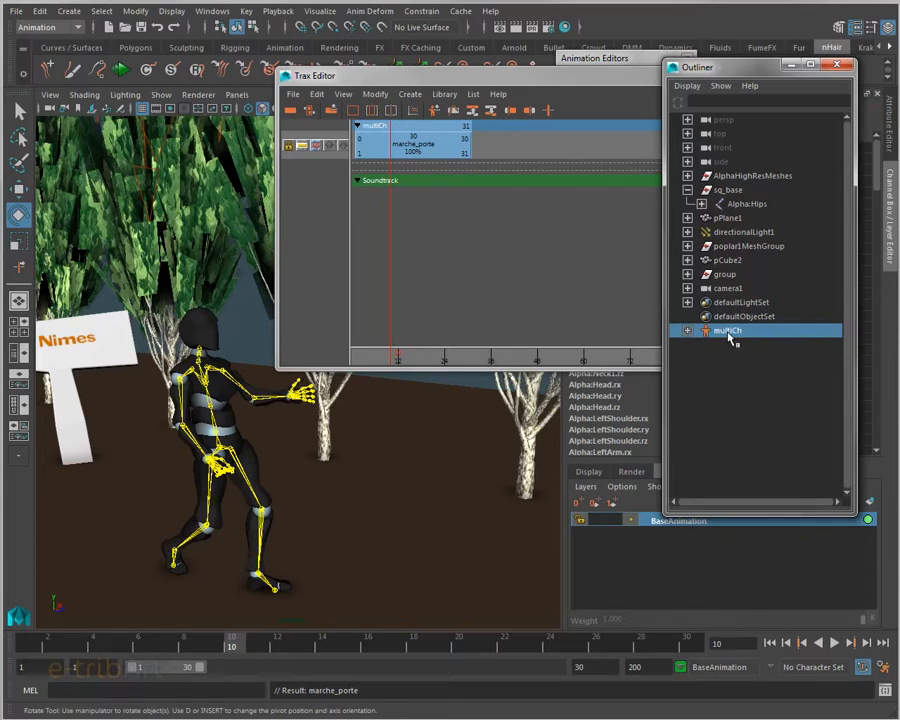
{"action": "double_click", "coordinate": [728, 334]}
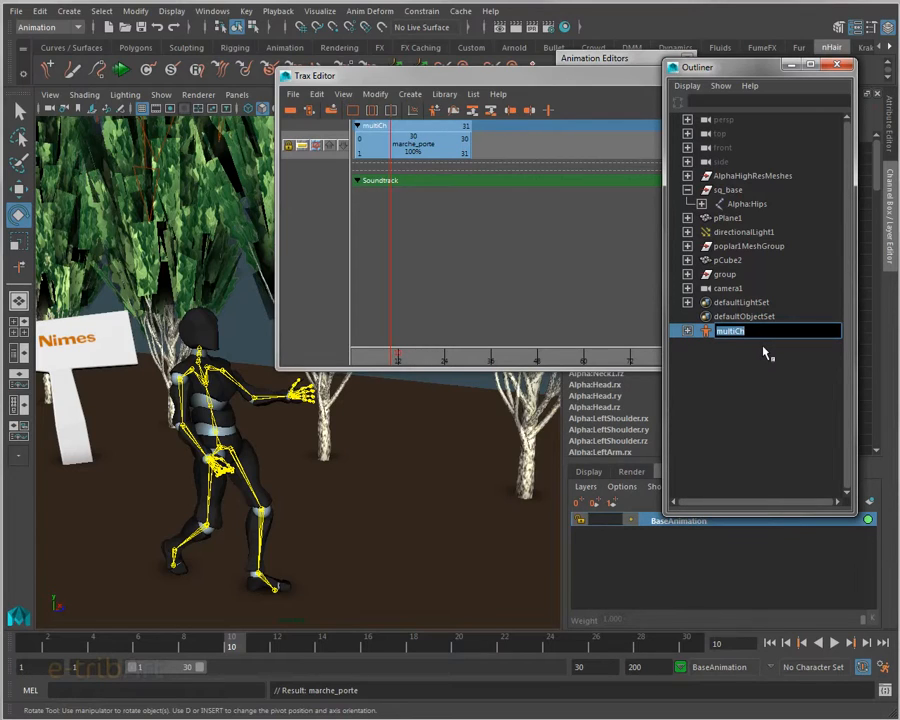
{"action": "type", "text": "ch_perso"}
{"action": "key", "text": "Return"}
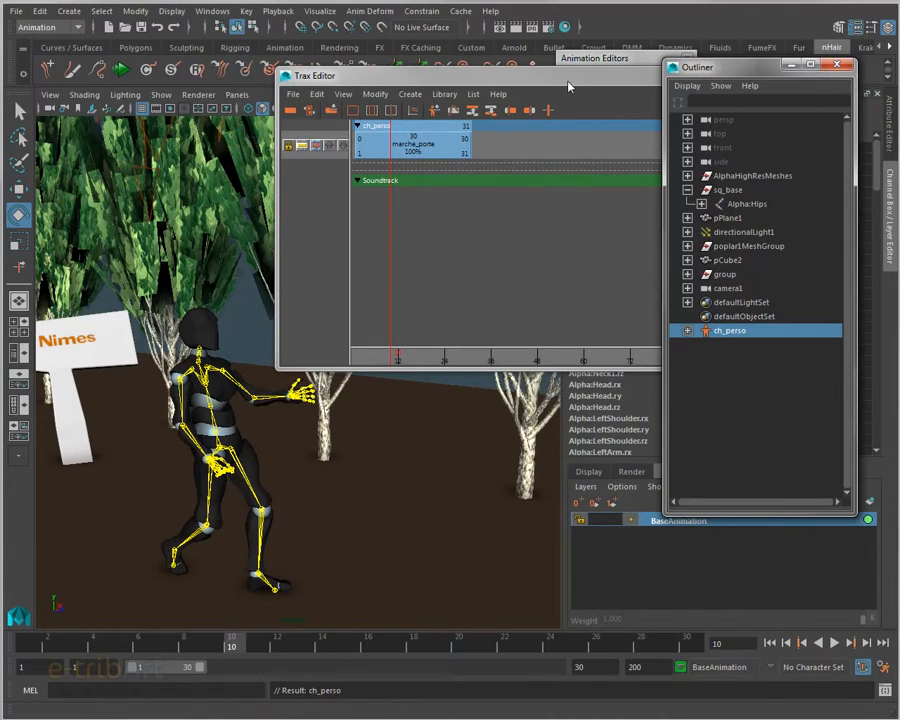
Bring the Trax Editor in front of the Outliner, slide the marche_porte clip to start at frame 0, and update the pose at frame 10
{"action": "left_click_drag", "start_coordinate": [568, 88], "coordinate": [568, 95]}
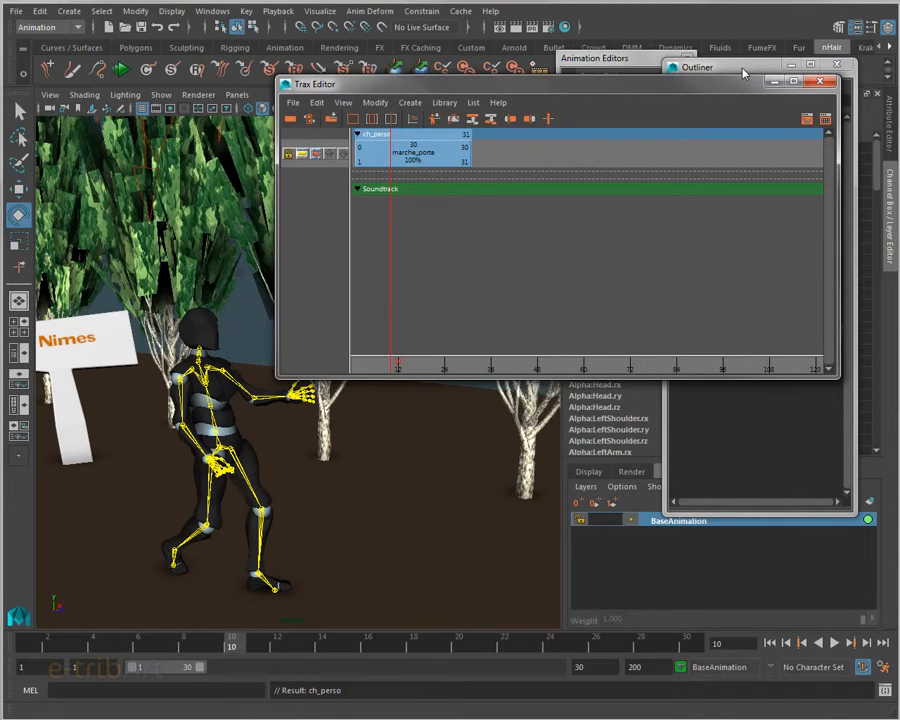
{"action": "left_click_drag", "start_coordinate": [721, 97], "coordinate": [711, 80]}
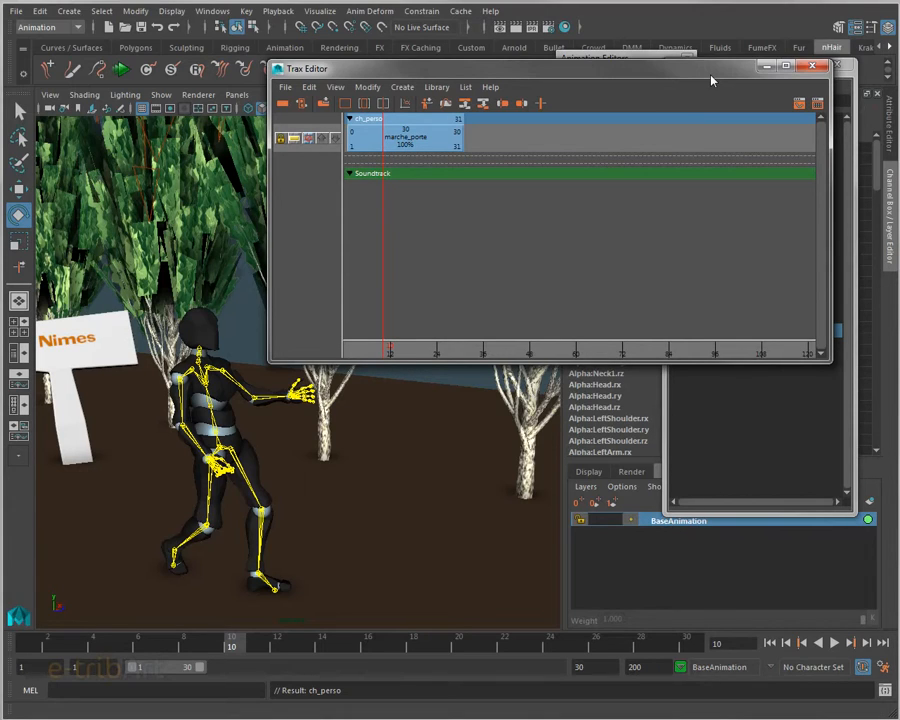
{"action": "left_click", "coordinate": [403, 145]}
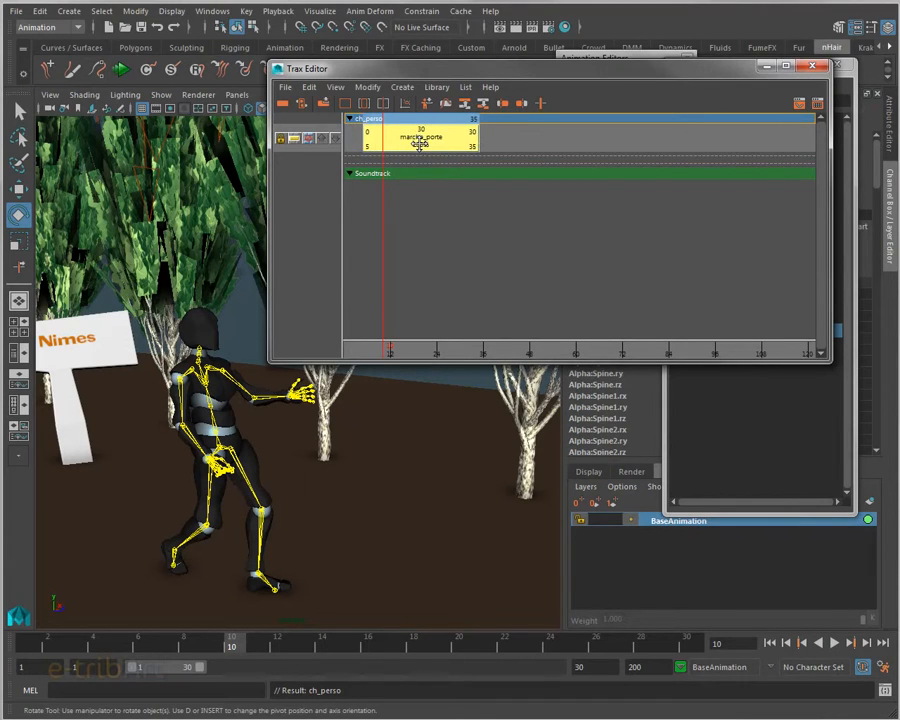
{"action": "left_click_drag", "start_coordinate": [403, 145], "coordinate": [400, 145]}
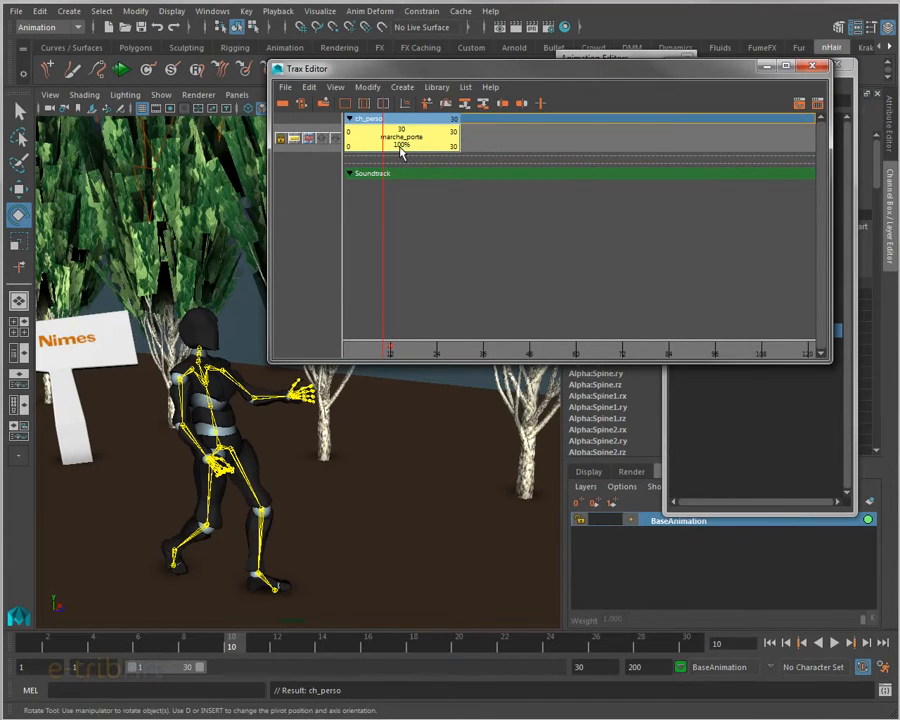
{"action": "left_click", "coordinate": [231, 647]}
{"action": "mouse_move", "coordinate": [231, 647]}
{"action": "left_mouse_down"}
{"action": "mouse_move", "coordinate": [16, 645]}
{"action": "mouse_move", "coordinate": [231, 649]}
{"action": "left_mouse_up"}
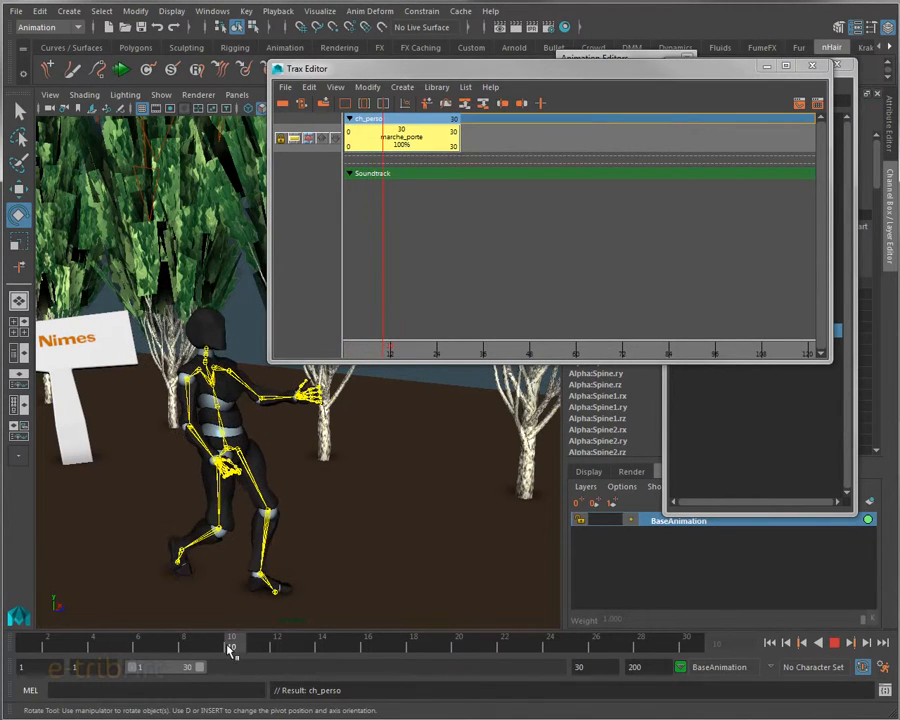
Slide the marche_porte clip to start at frame 35 and scrub the timeline to frame 26
{"action": "left_click_drag", "start_coordinate": [402, 137], "coordinate": [542, 137]}
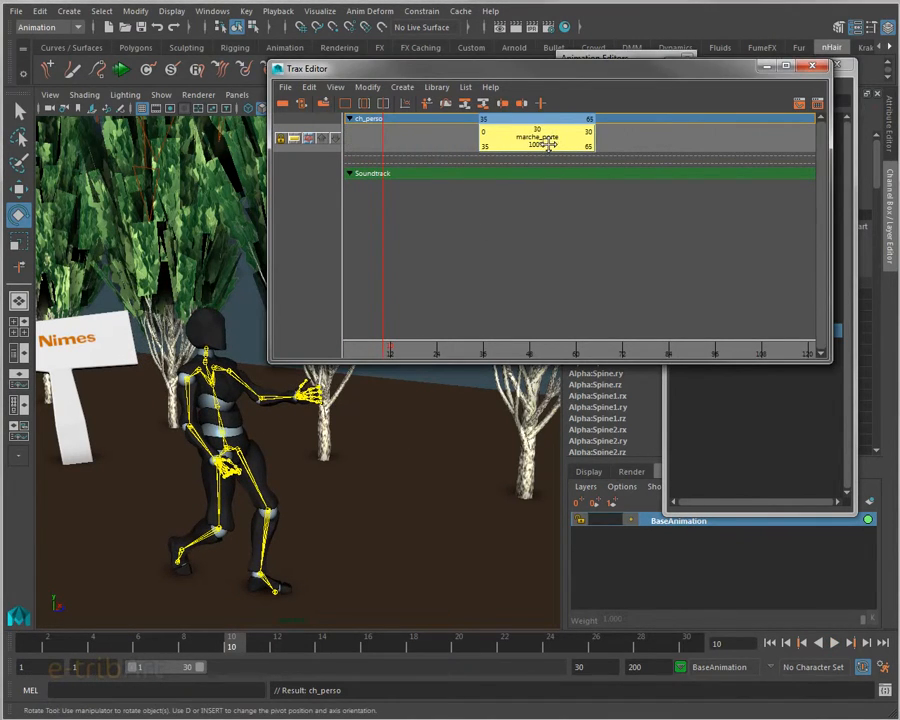
{"action": "left_click", "coordinate": [190, 648]}
{"action": "left_click_drag", "start_coordinate": [190, 648], "coordinate": [597, 652]}
Extend the playback range to end at frame 61 and scrub through the shifted clip to about frame 55
{"action": "double_click", "coordinate": [579, 666]}
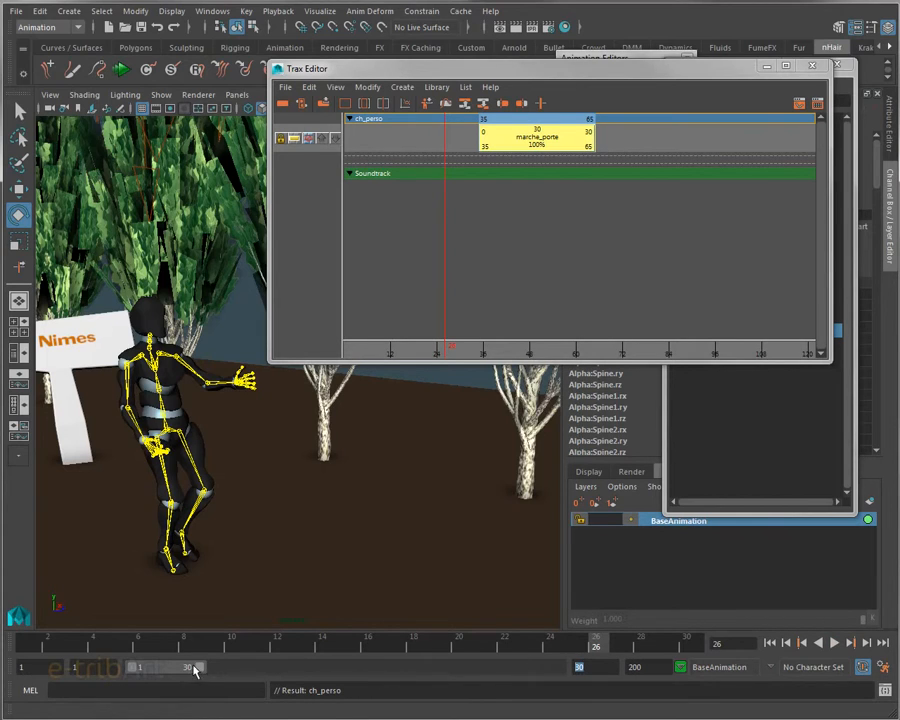
{"action": "left_click_drag", "start_coordinate": [198, 666], "coordinate": [265, 668]}
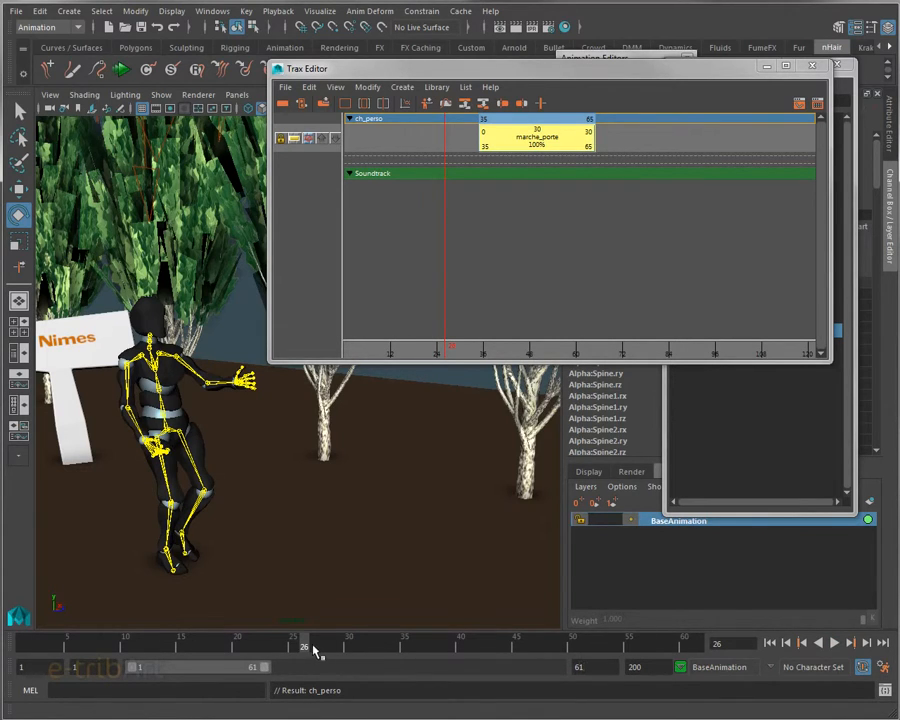
{"action": "left_click_drag", "start_coordinate": [322, 650], "coordinate": [405, 650]}
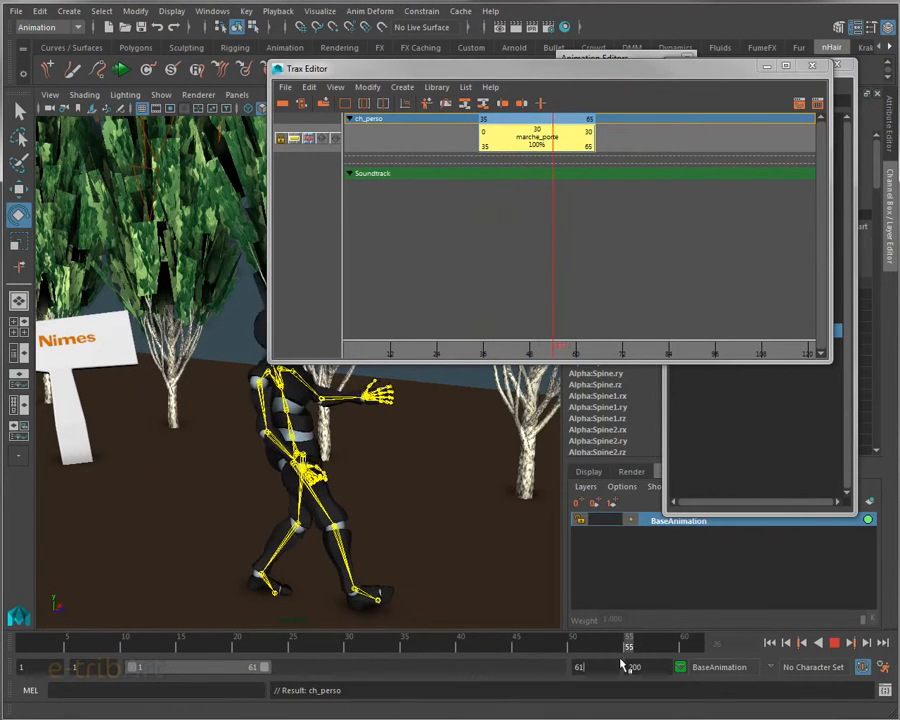
Return to frame 1 and slide the marche_porte clip back to start at frame 1
{"action": "left_click", "coordinate": [22, 642]}
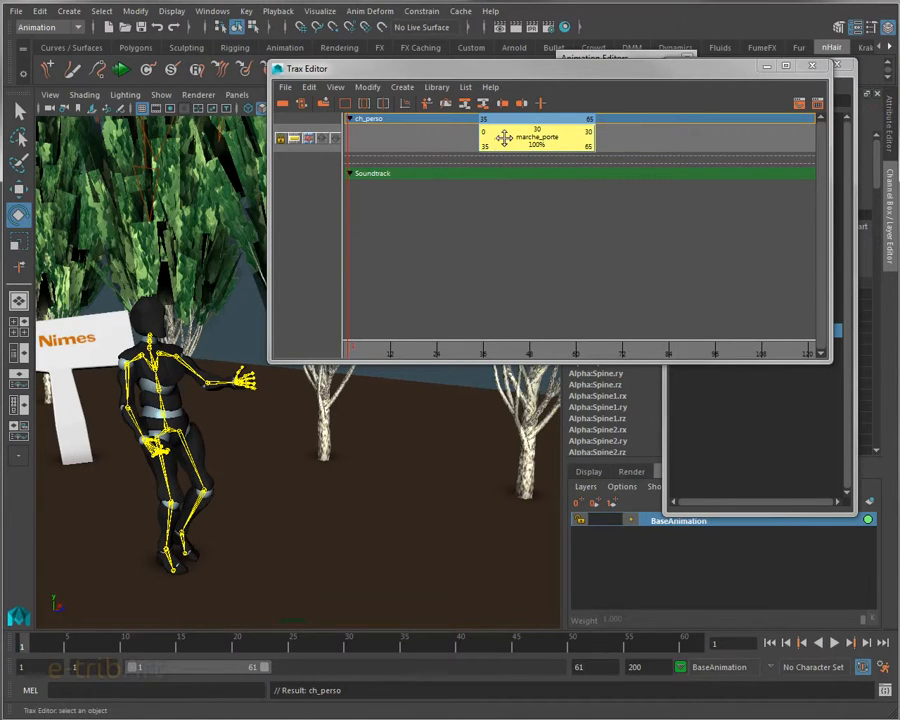
{"action": "left_click_drag", "start_coordinate": [503, 138], "coordinate": [372, 146]}
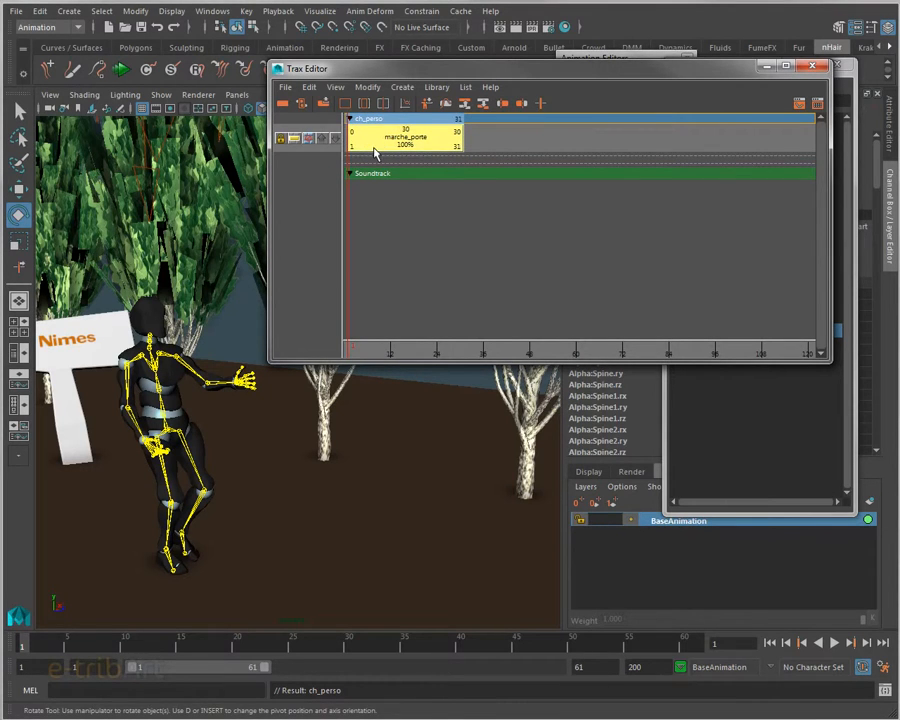
Examine the marche_porte clip's animation curves in an enlarged Graph Editor, then clear that window from the workspace
{"action": "left_click", "coordinate": [405, 103]}
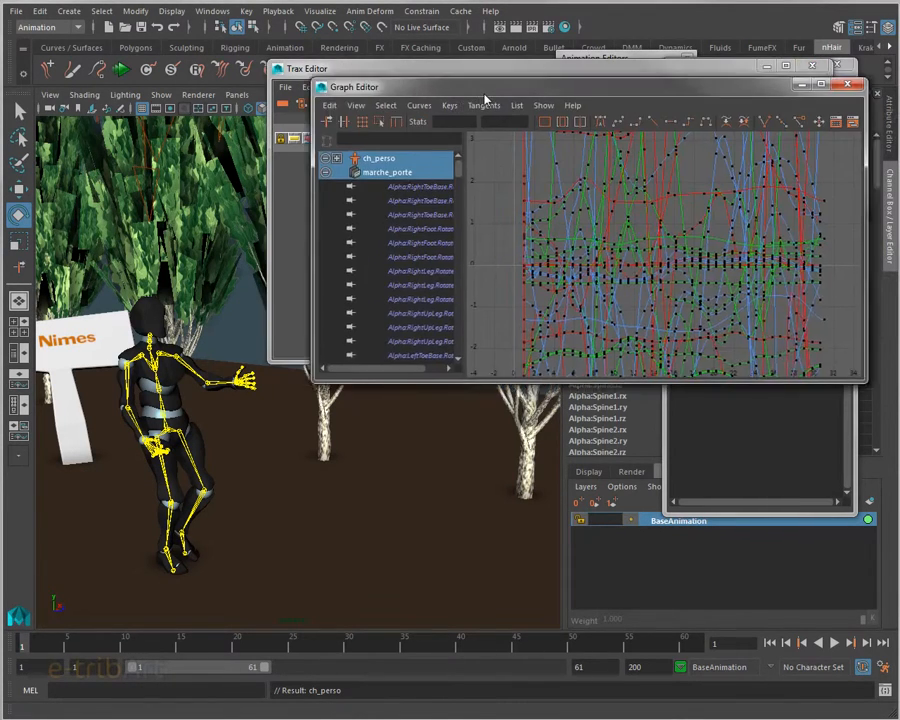
{"action": "left_click_drag", "start_coordinate": [483, 92], "coordinate": [340, 182]}
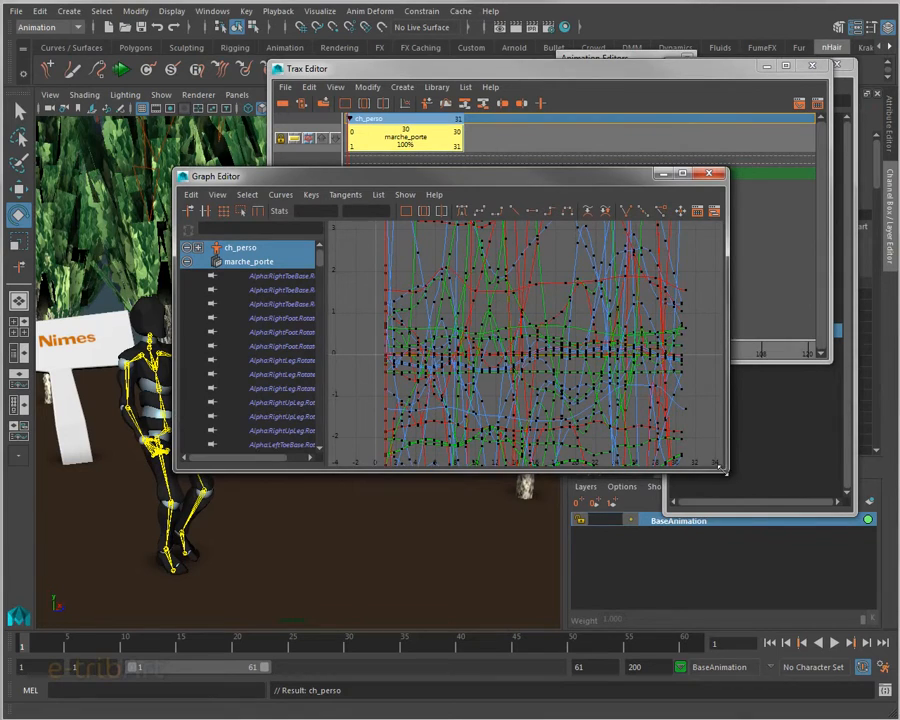
{"action": "left_click_drag", "start_coordinate": [729, 472], "coordinate": [846, 624]}
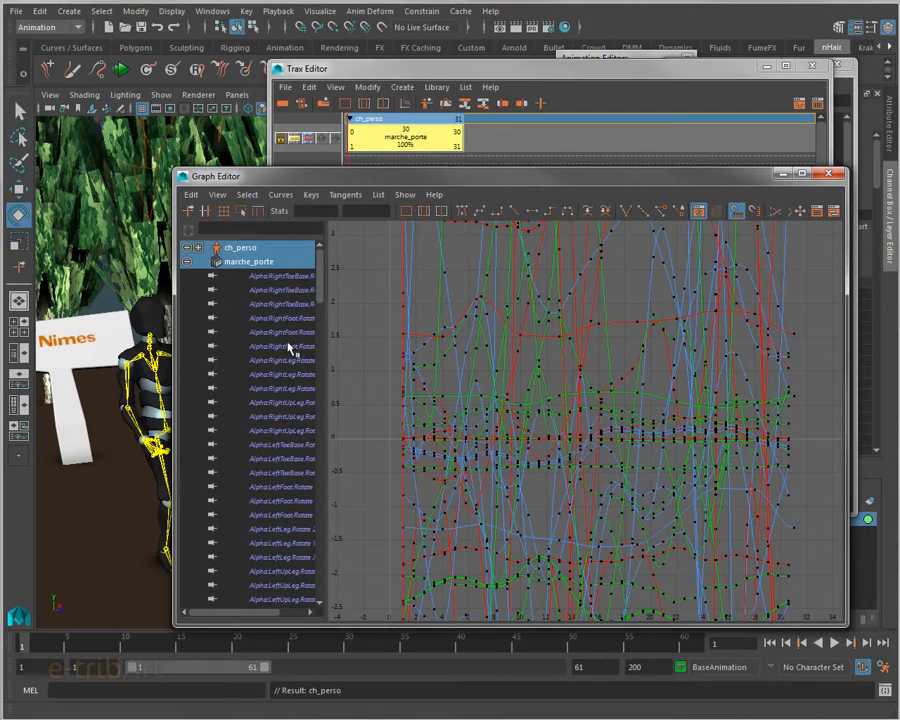
{"action": "left_click_drag", "start_coordinate": [284, 181], "coordinate": [899, 240]}
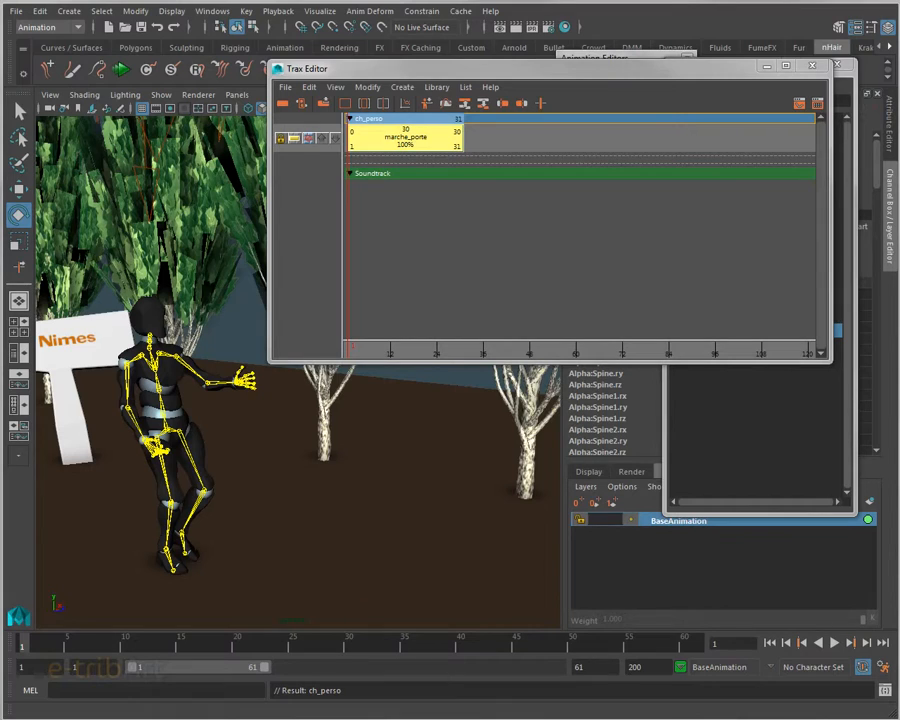
Copy the marche_porte clip, go to frame 33, and paste it on the same track, starting at frame 31 right after the original
{"action": "right_click", "coordinate": [386, 136]}
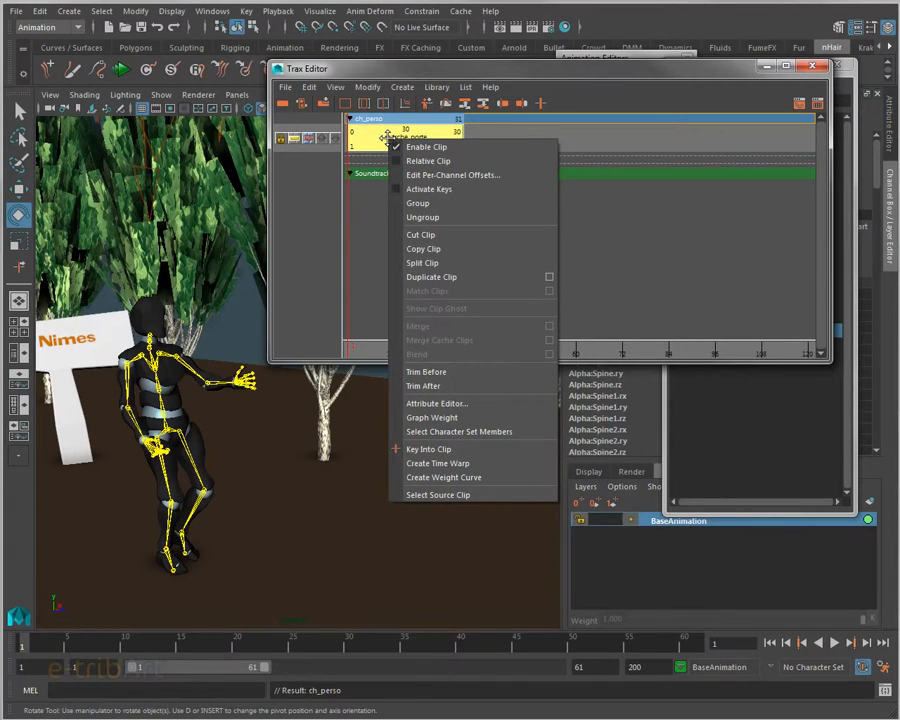
{"action": "left_click", "coordinate": [428, 249]}
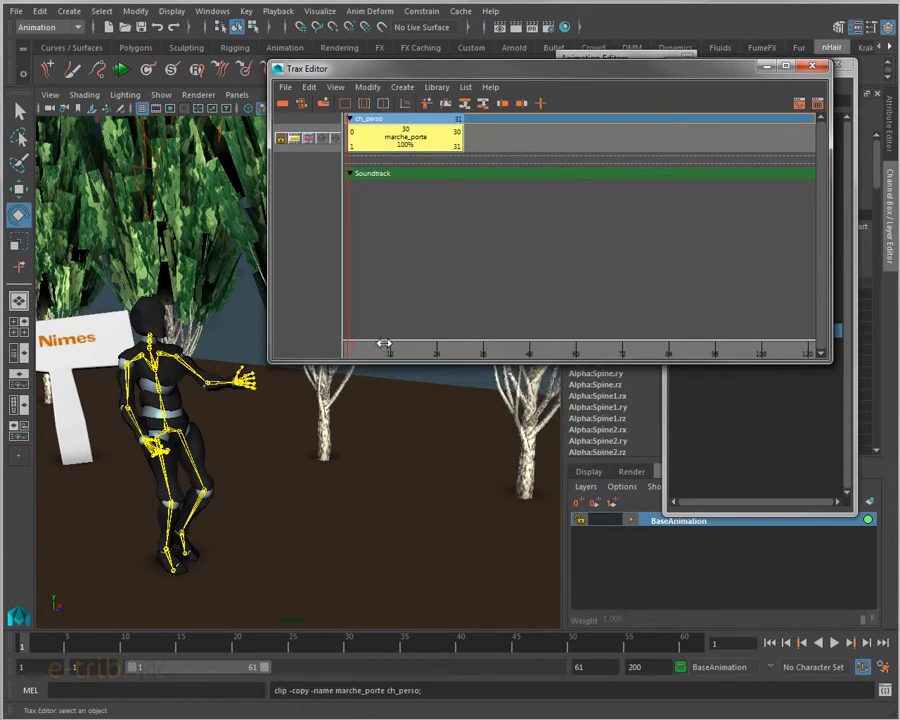
{"action": "left_click_drag", "start_coordinate": [368, 348], "coordinate": [468, 343]}
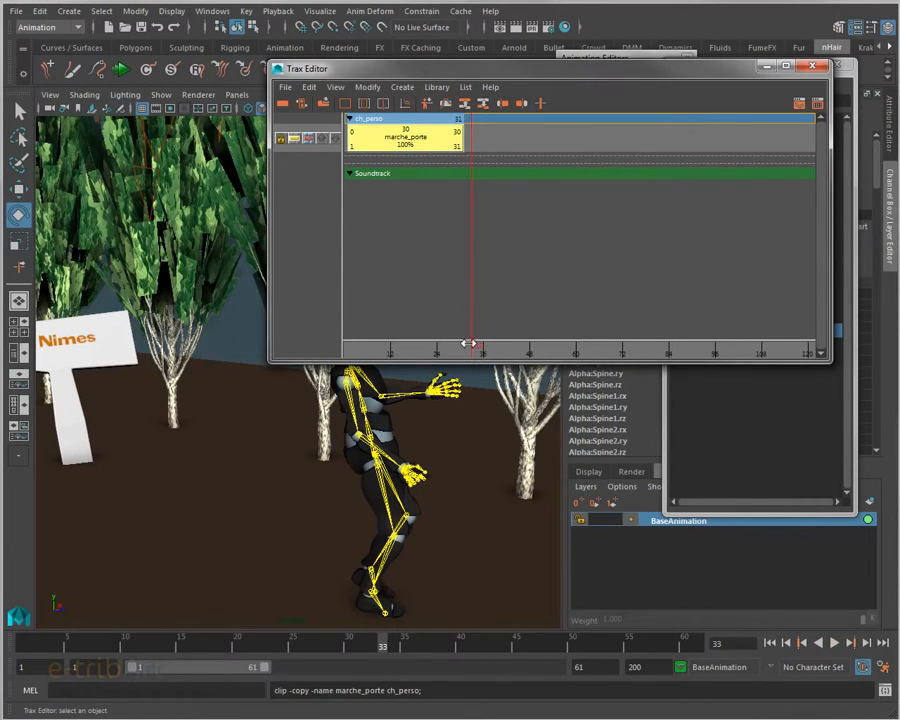
{"action": "right_click", "coordinate": [482, 142]}
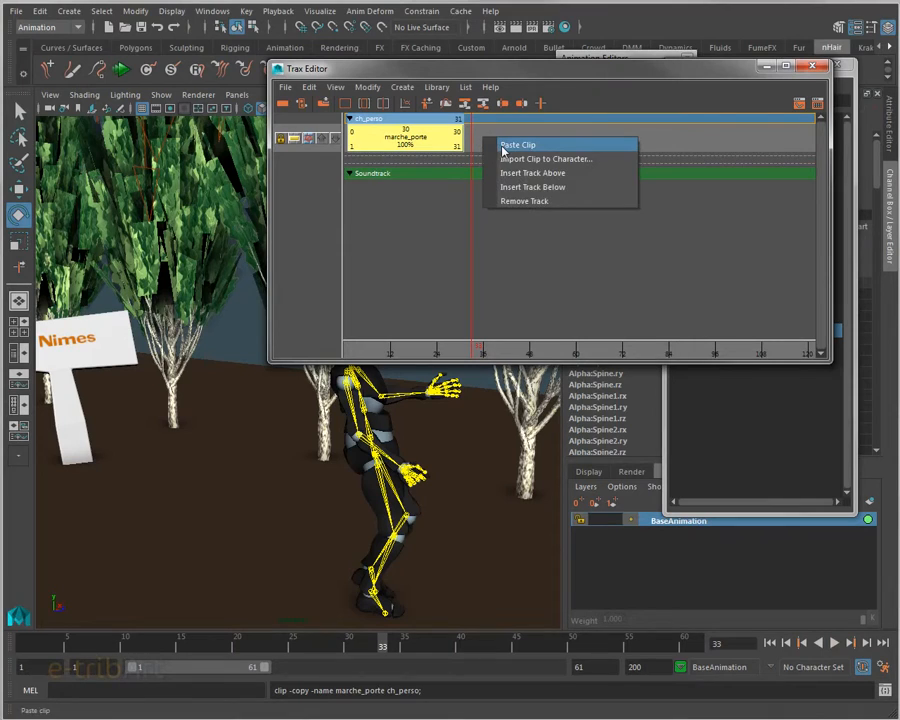
{"action": "left_click", "coordinate": [502, 146]}
{"action": "left_click_drag", "start_coordinate": [500, 145], "coordinate": [494, 136]}
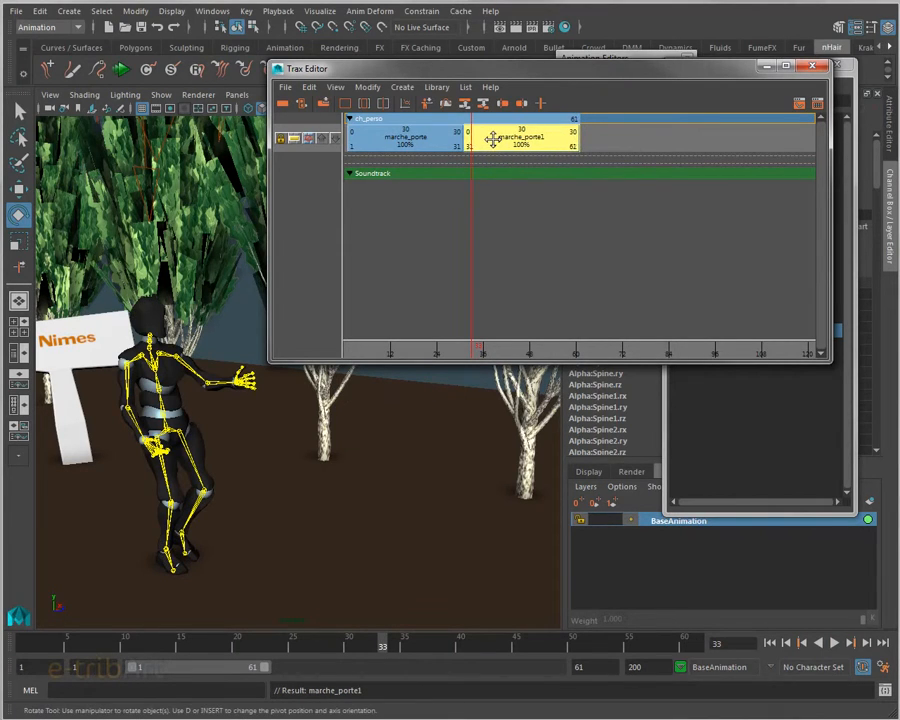
Return to frame 1, move the Trax Editor clear of the character, and close the Outliner
{"action": "mouse_move", "coordinate": [37, 647]}
{"action": "left_mouse_down"}
{"action": "mouse_move", "coordinate": [466, 642]}
{"action": "mouse_move", "coordinate": [21, 643]}
{"action": "mouse_move", "coordinate": [625, 643]}
{"action": "mouse_move", "coordinate": [228, 660]}
{"action": "mouse_move", "coordinate": [20, 645]}
{"action": "left_mouse_up"}
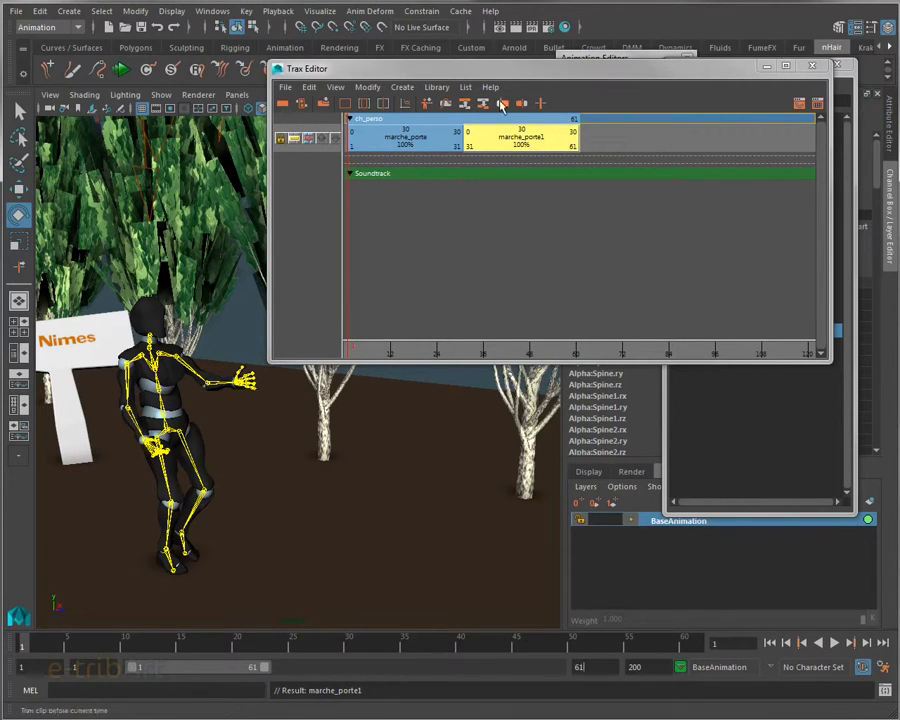
{"action": "left_click_drag", "start_coordinate": [498, 68], "coordinate": [249, 13]}
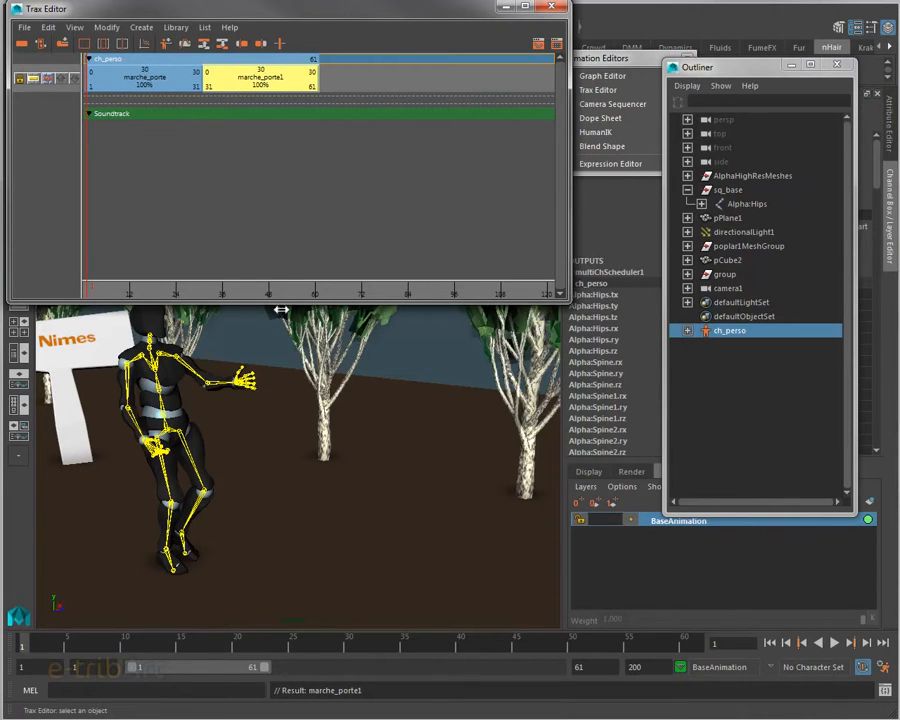
{"action": "left_click", "coordinate": [837, 64]}
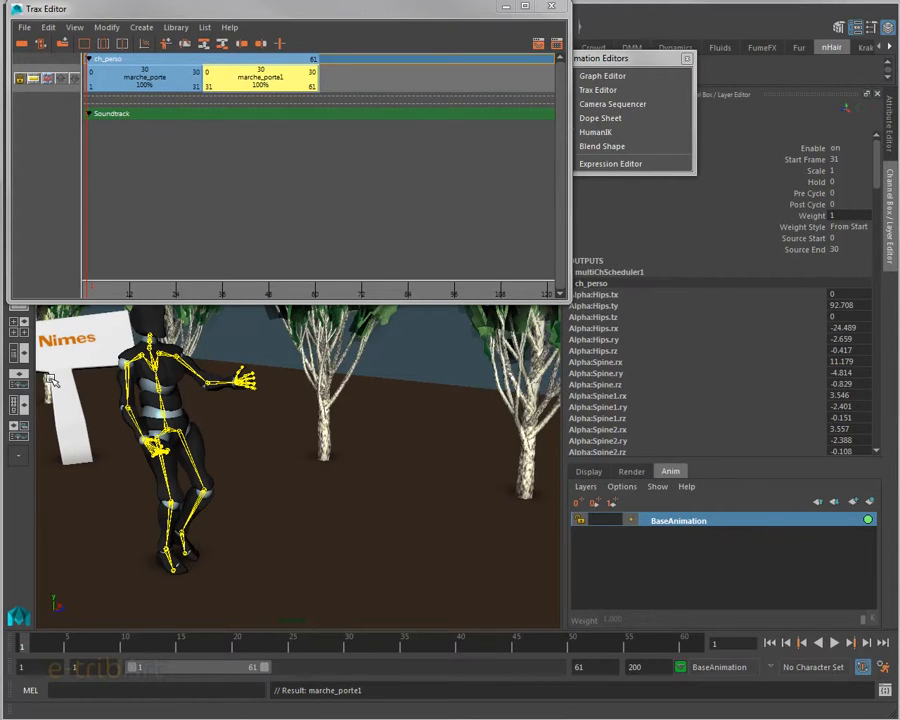
Make the Alpha:Hips translateX, translateY and translateZ channel offsets of marche_porte1 relative, and scrub to frame 28
{"action": "right_click", "coordinate": [292, 79]}
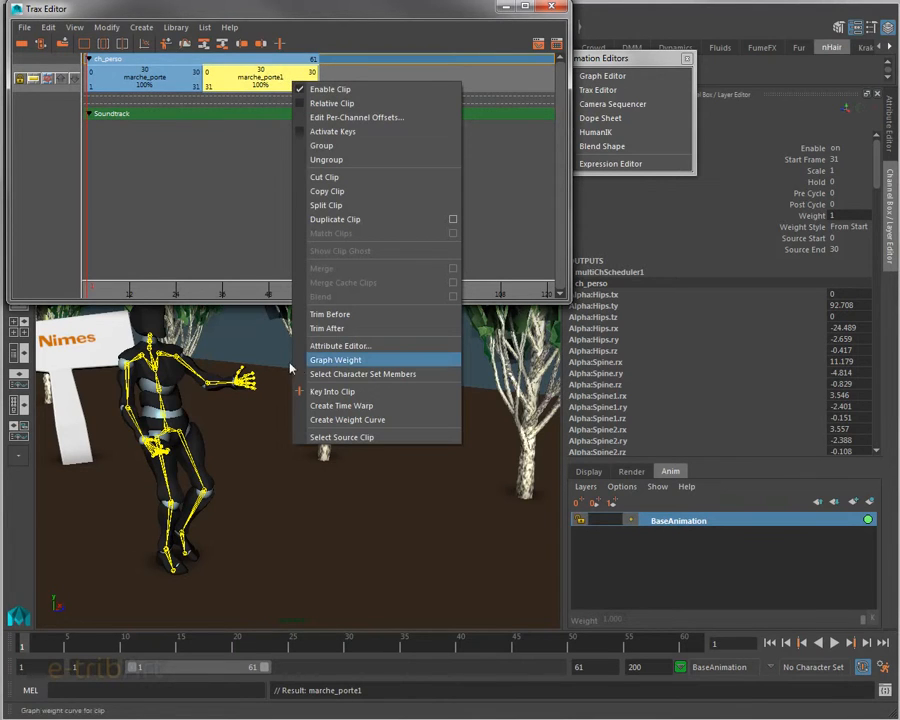
{"action": "left_click", "coordinate": [330, 345]}
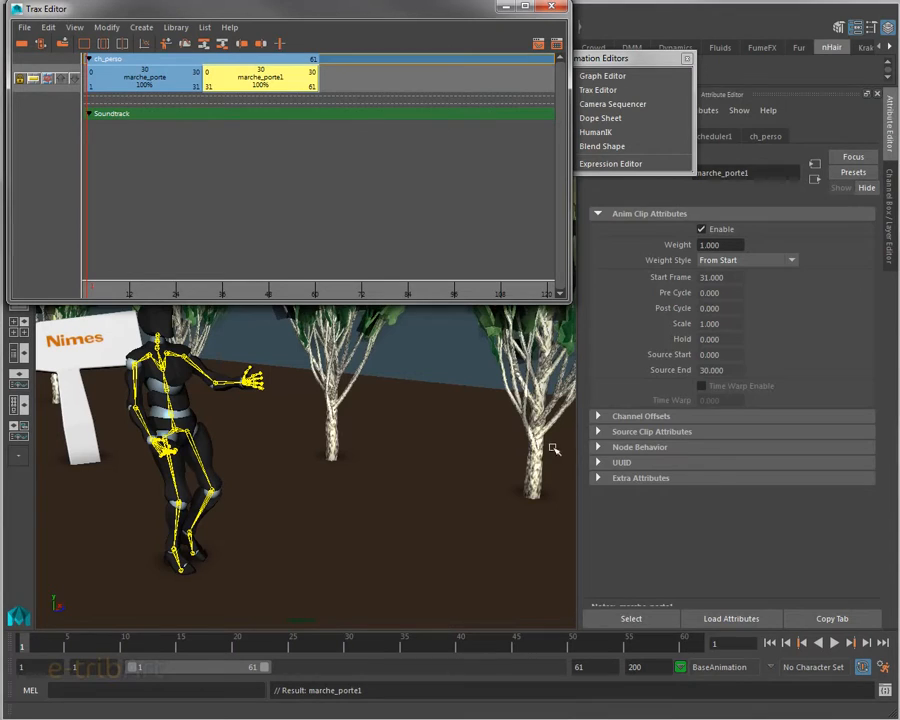
{"action": "left_click", "coordinate": [606, 418]}
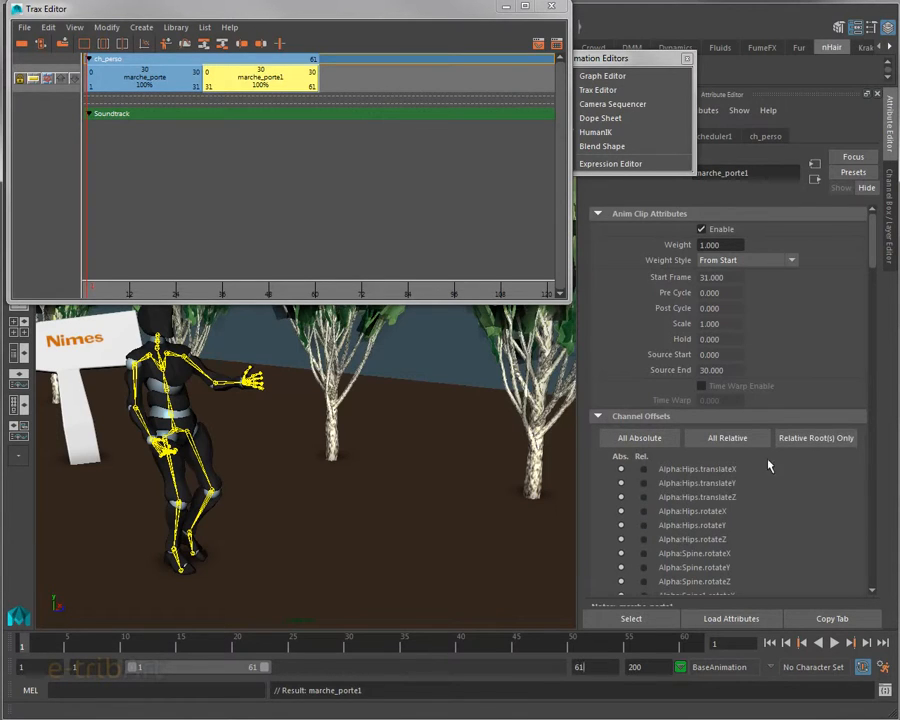
{"action": "left_click_drag", "start_coordinate": [872, 272], "coordinate": [889, 262]}
{"action": "left_click", "coordinate": [644, 483]}
{"action": "left_click", "coordinate": [643, 497]}
{"action": "left_click_drag", "start_coordinate": [31, 650], "coordinate": [315, 613]}
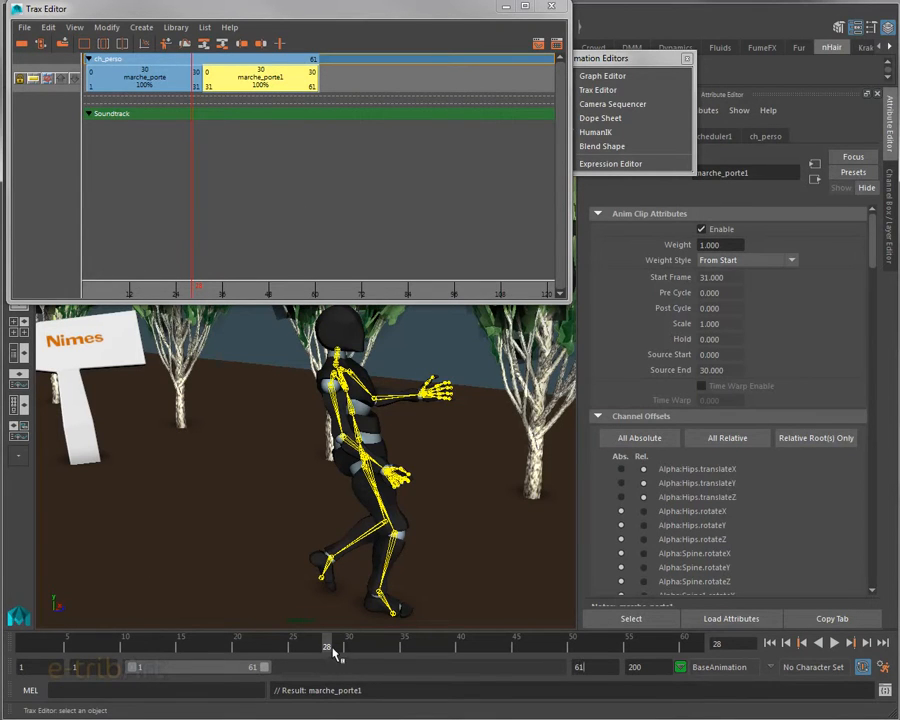
{"action": "mouse_move", "coordinate": [333, 648]}
{"action": "left_mouse_down"}
{"action": "mouse_move", "coordinate": [418, 647]}
{"action": "mouse_move", "coordinate": [340, 656]}
{"action": "mouse_move", "coordinate": [392, 659]}
{"action": "mouse_move", "coordinate": [358, 647]}
{"action": "mouse_move", "coordinate": [334, 659]}
{"action": "mouse_move", "coordinate": [326, 650]}
{"action": "left_mouse_up"}
Move the marche_porte1 clip to a second track below marche_porte, starting at frame 28 so the two overlap
{"action": "mouse_move", "coordinate": [262, 80]}
{"action": "left_mouse_down"}
{"action": "mouse_move", "coordinate": [277, 80]}
{"action": "mouse_move", "coordinate": [266, 80]}
{"action": "left_mouse_up"}
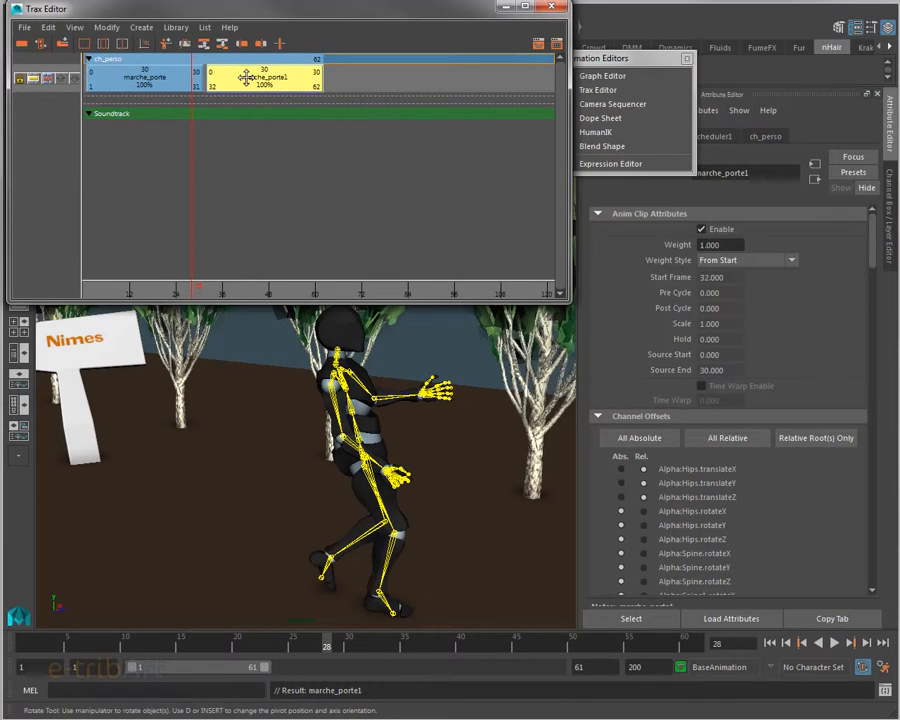
{"action": "left_click_drag", "start_coordinate": [244, 79], "coordinate": [240, 121]}
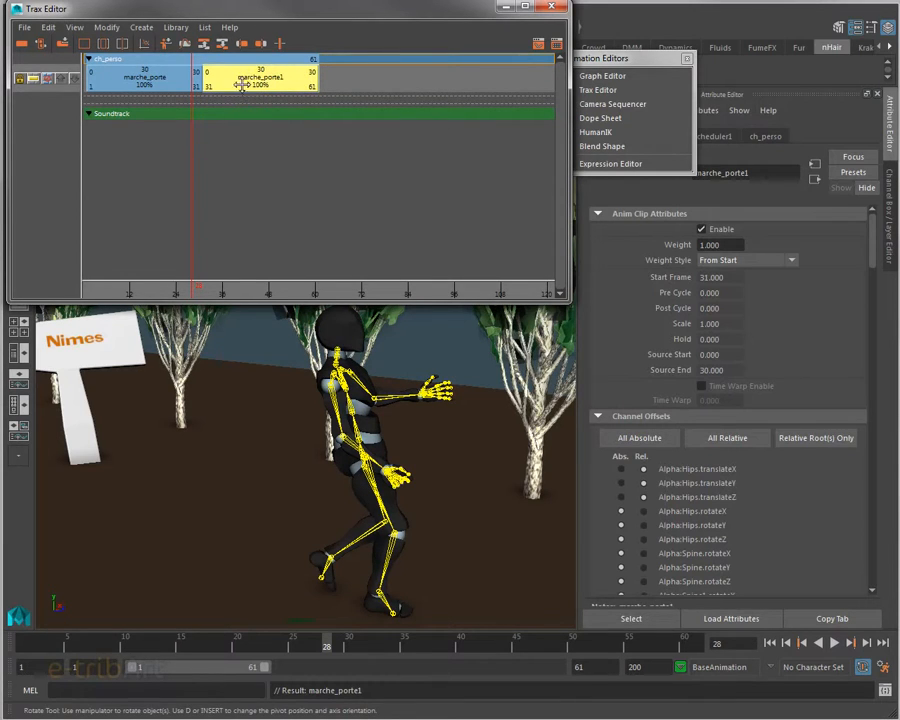
{"action": "left_click_drag", "start_coordinate": [241, 82], "coordinate": [192, 90]}
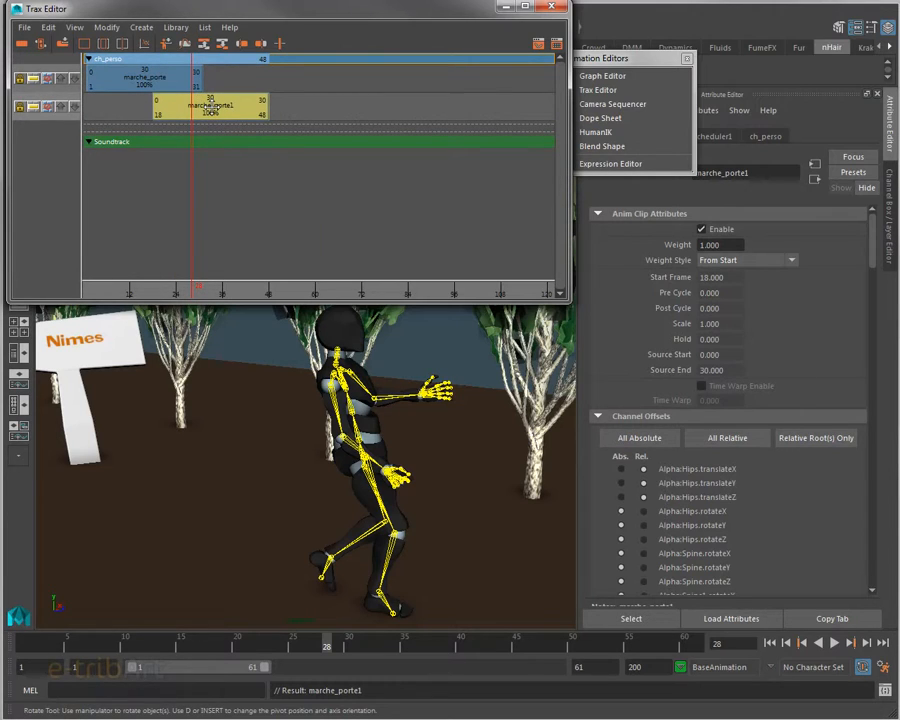
{"action": "left_click_drag", "start_coordinate": [211, 108], "coordinate": [253, 108]}
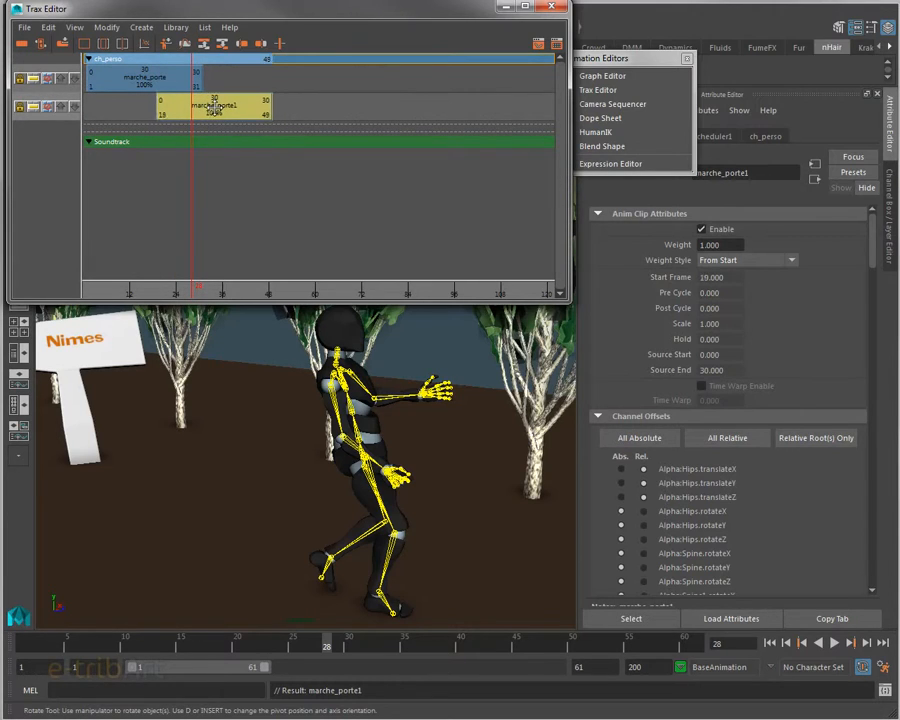
{"action": "right_click", "coordinate": [137, 108]}
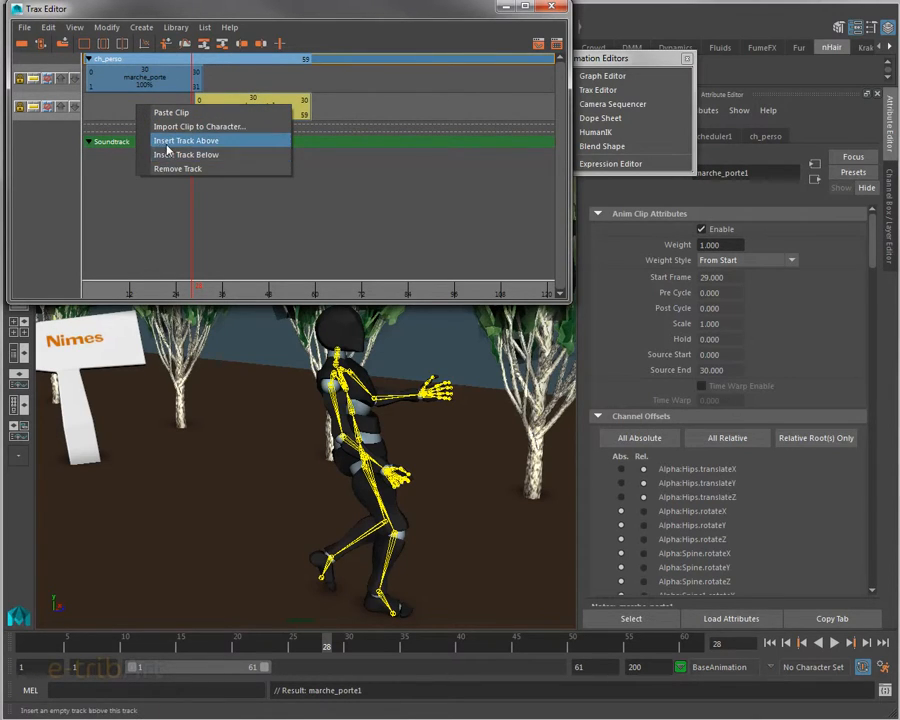
{"action": "left_click", "coordinate": [335, 82]}
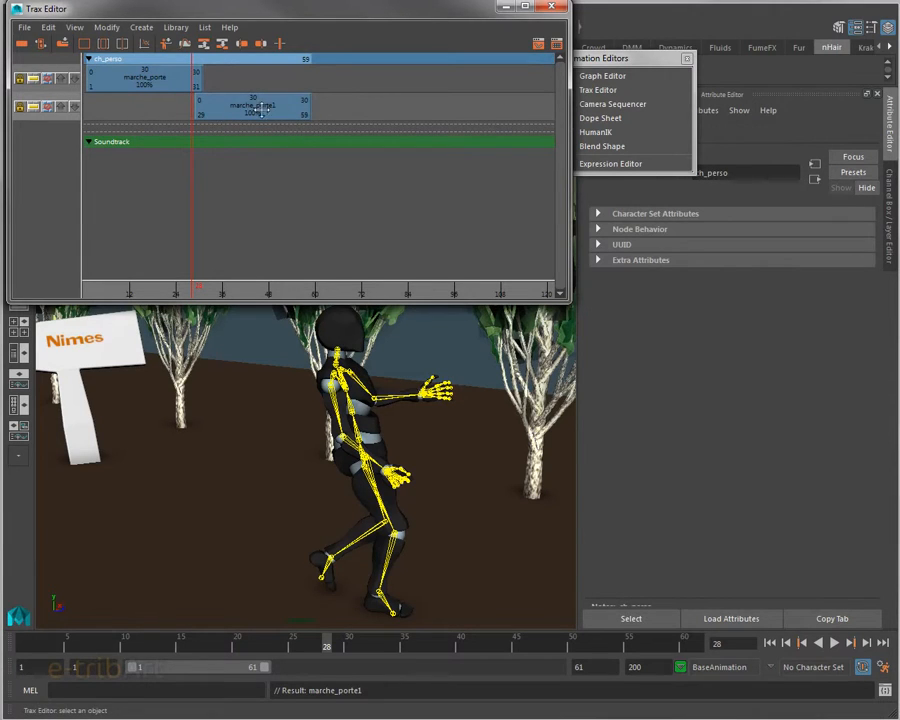
{"action": "mouse_move", "coordinate": [222, 109]}
{"action": "left_mouse_down"}
{"action": "mouse_move", "coordinate": [245, 110]}
{"action": "mouse_move", "coordinate": [218, 110]}
{"action": "left_mouse_up"}
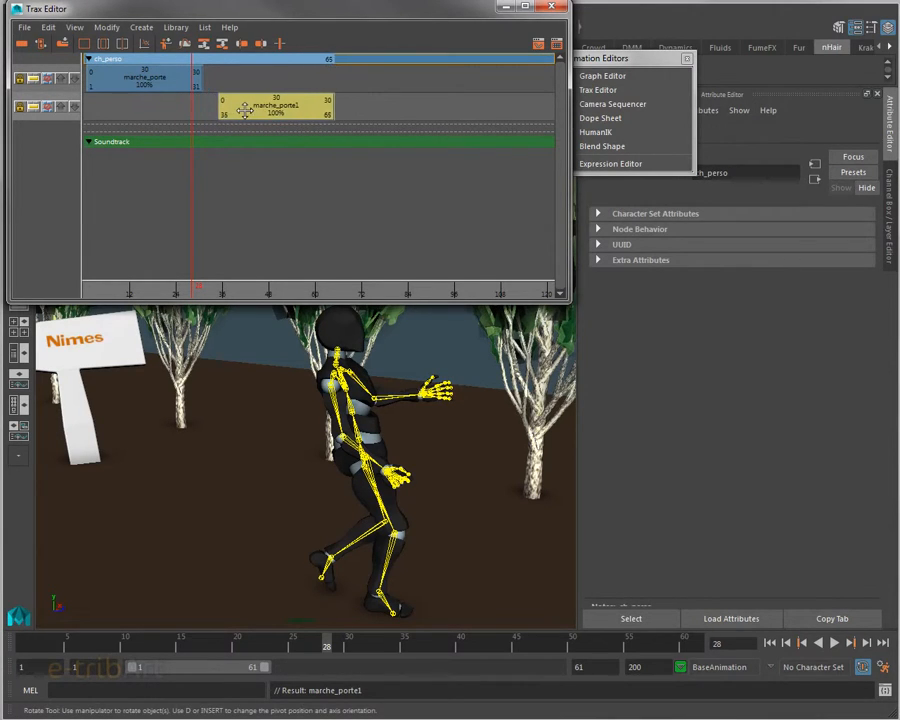
Select the marche_porte and marche_porte1 clips together and blend them
{"action": "left_click", "coordinate": [155, 80]}
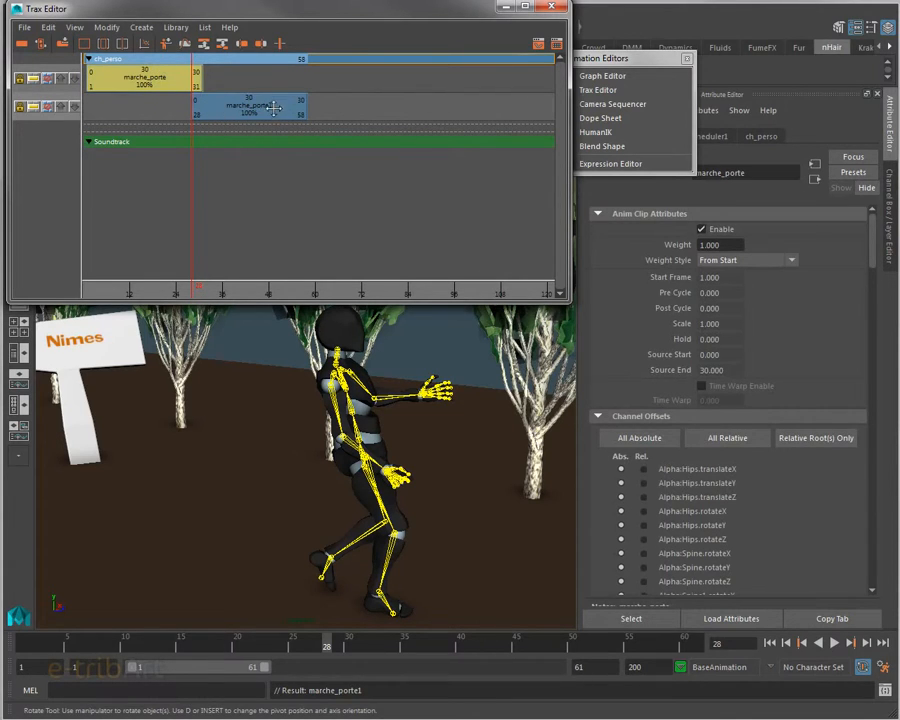
{"action": "left_click", "coordinate": [277, 111], "text": "shift"}
{"action": "right_click", "coordinate": [276, 111]}
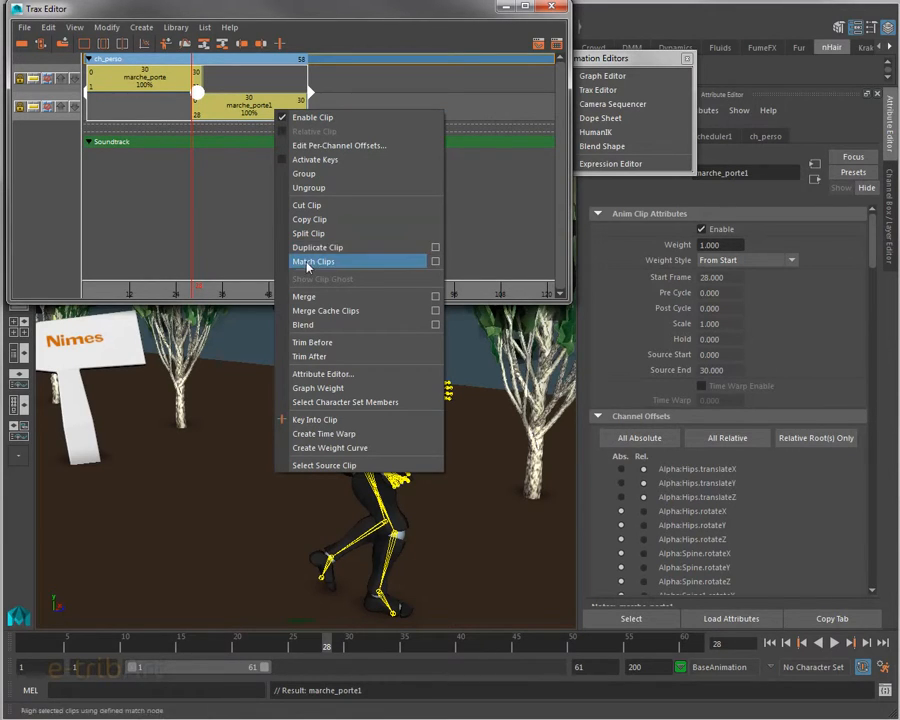
{"action": "left_click", "coordinate": [312, 327]}
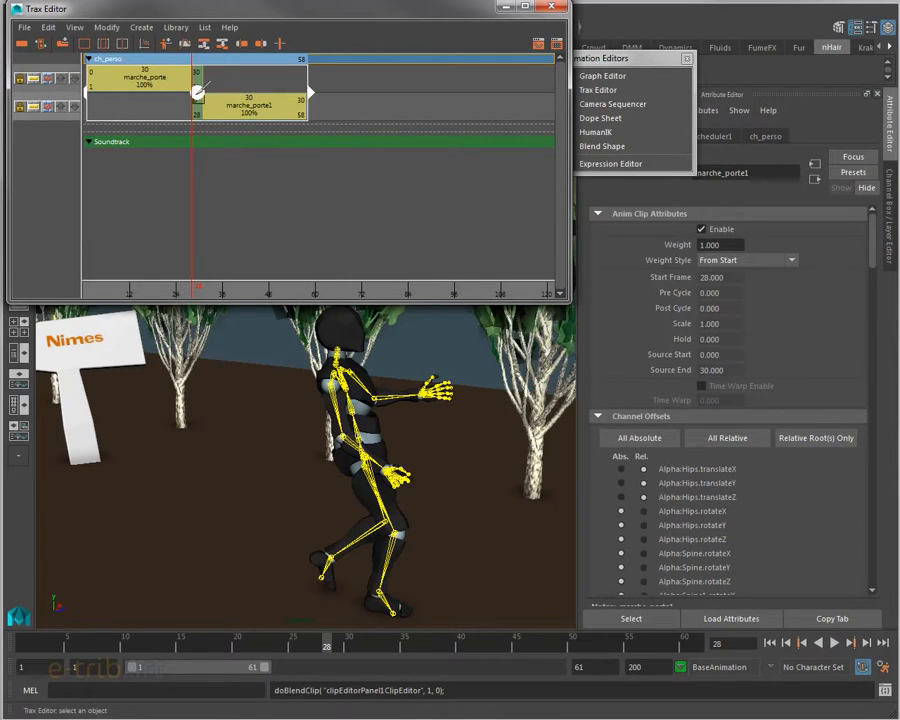
Slide the blended marche_porte1 clip out to start at frame 40 and back to frame 28
{"action": "left_click", "coordinate": [226, 108]}
{"action": "left_click_drag", "start_coordinate": [226, 108], "coordinate": [272, 110]}
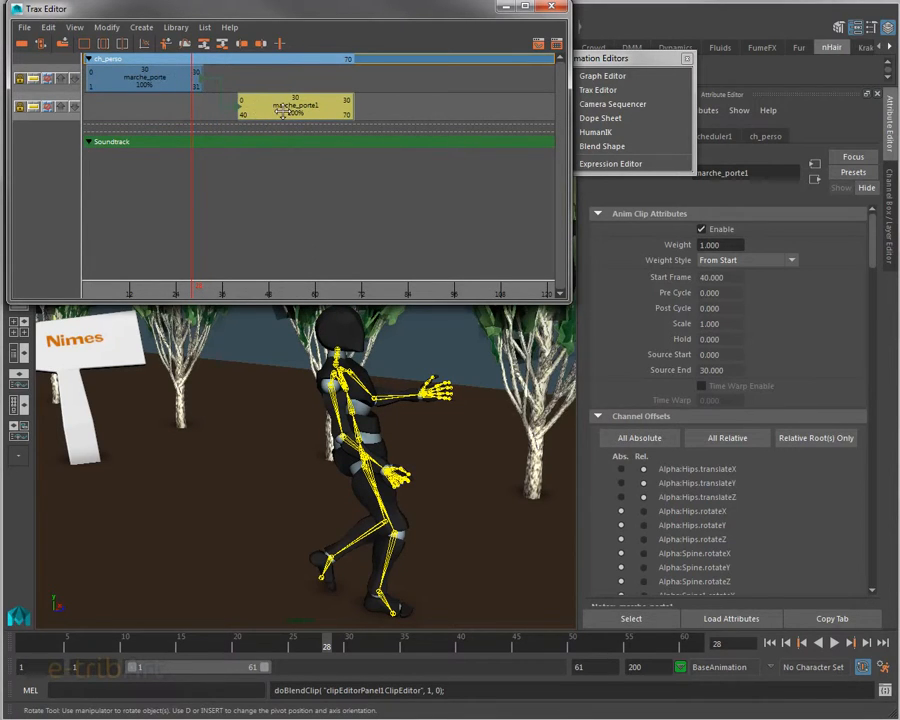
{"action": "left_click_drag", "start_coordinate": [282, 111], "coordinate": [226, 104]}
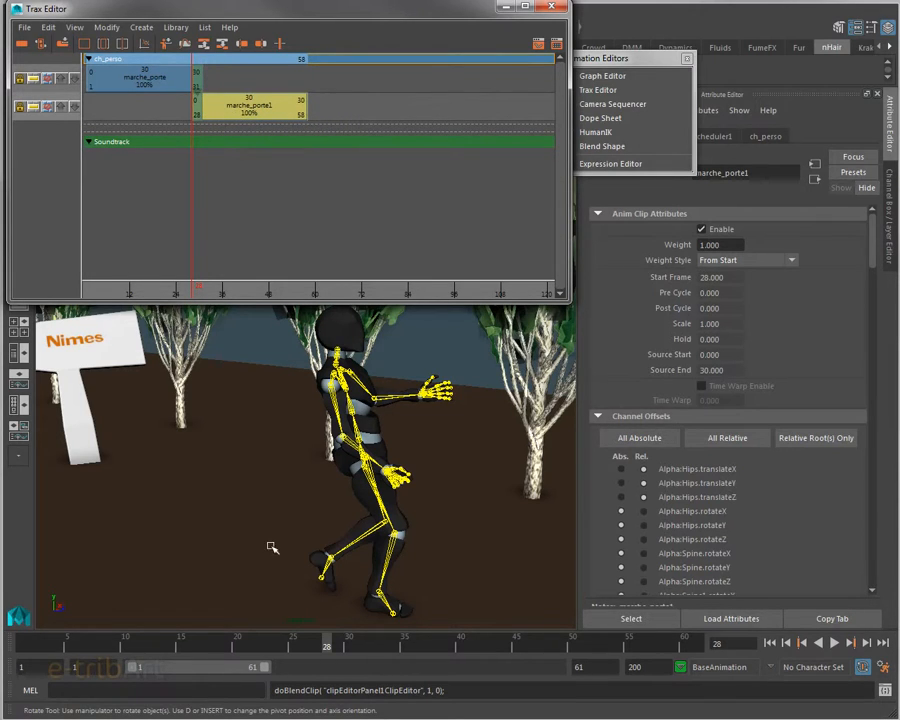
Scrub across the blended overlap between frames 28 and 34, and add another copy of the clip starting at frame 130
{"action": "left_click_drag", "start_coordinate": [327, 651], "coordinate": [354, 655]}
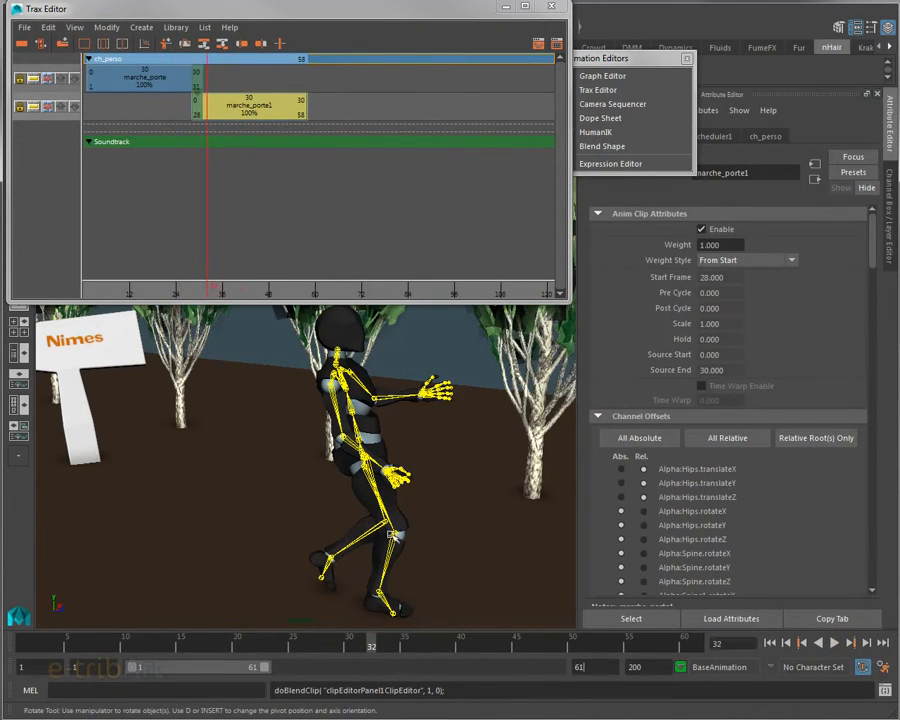
{"action": "left_click", "coordinate": [350, 200]}
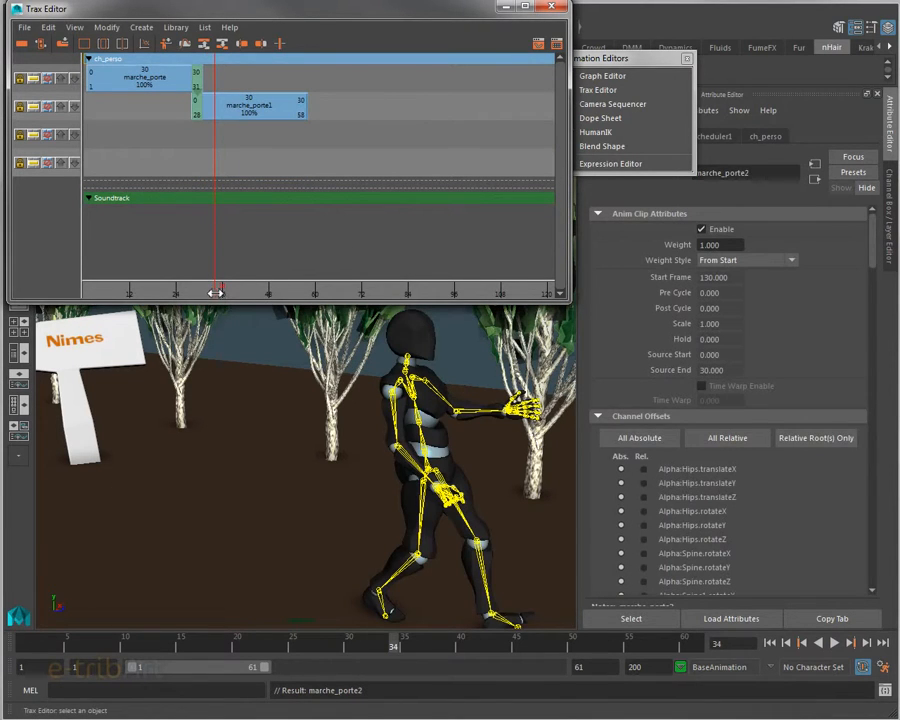
{"action": "mouse_move", "coordinate": [215, 293]}
{"action": "left_mouse_down"}
{"action": "mouse_move", "coordinate": [88, 293]}
{"action": "mouse_move", "coordinate": [261, 295]}
{"action": "mouse_move", "coordinate": [203, 299]}
{"action": "left_mouse_up"}
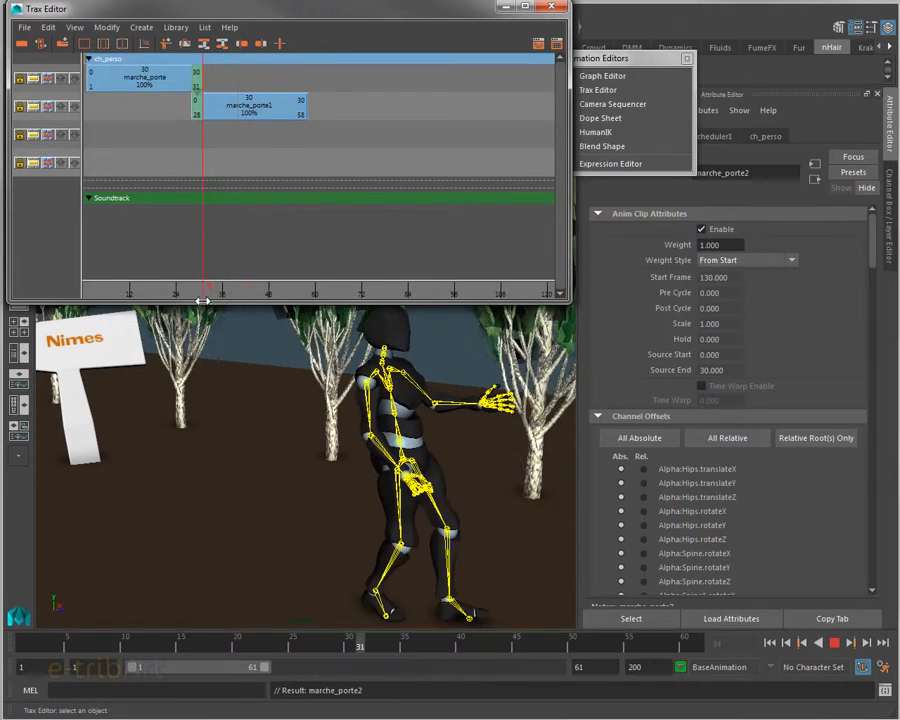
Slide marche_porte1 to start at frame 26 and scrub through the longer blend back to frame 8
{"action": "left_click_drag", "start_coordinate": [230, 104], "coordinate": [222, 104]}
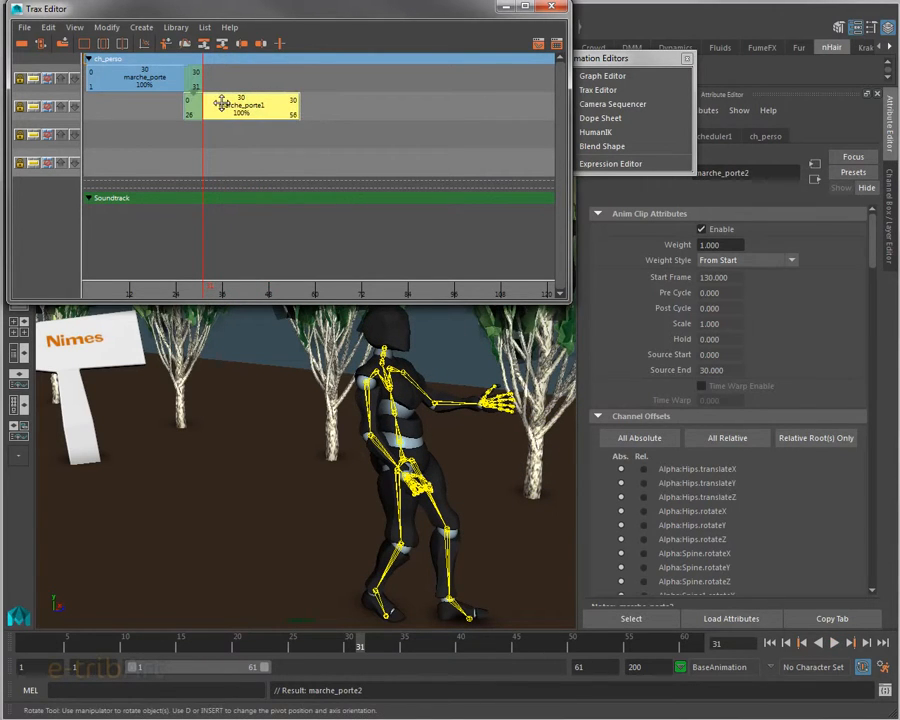
{"action": "mouse_move", "coordinate": [361, 642]}
{"action": "left_mouse_down"}
{"action": "mouse_move", "coordinate": [263, 646]}
{"action": "mouse_move", "coordinate": [347, 645]}
{"action": "left_mouse_up"}
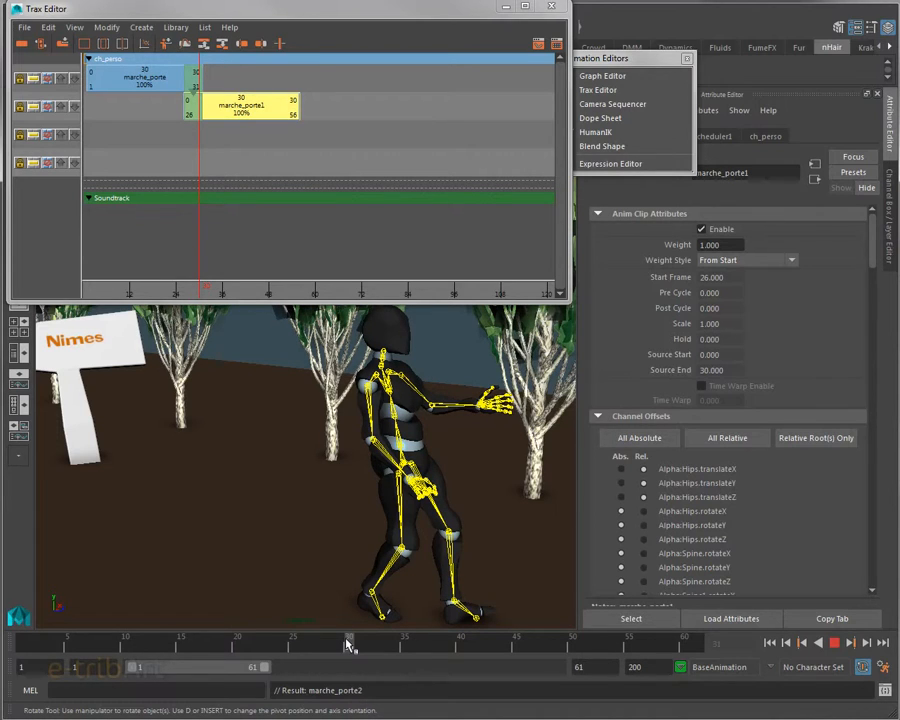
{"action": "left_click_drag", "start_coordinate": [347, 645], "coordinate": [100, 626]}
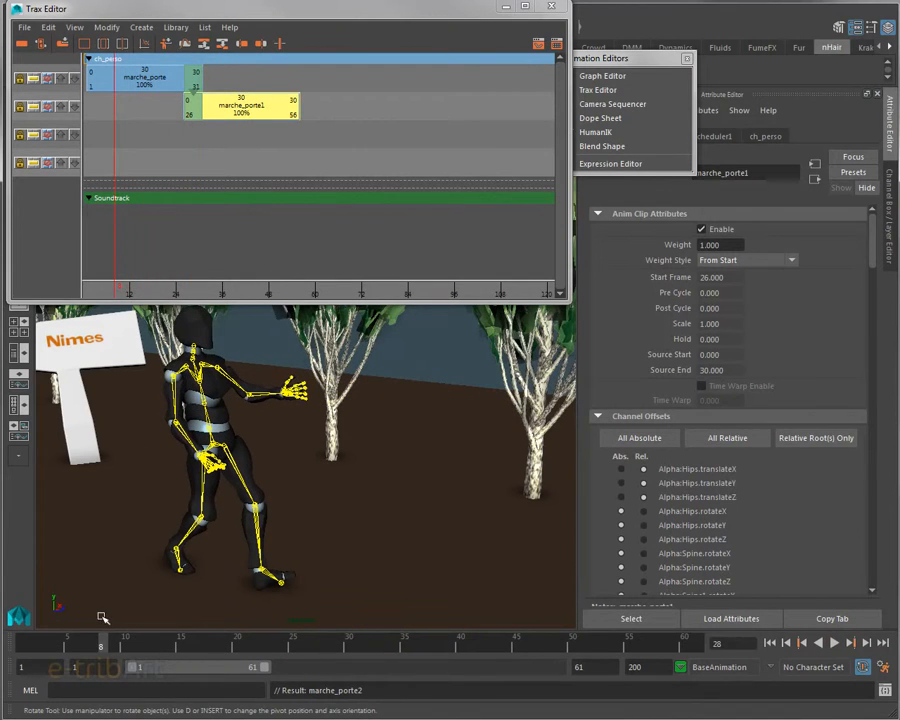
Move marche_porte1 to start at frame 35 on the second track, scrub across the gap, and reduce the Trax Editor's height
{"action": "left_click_drag", "start_coordinate": [242, 110], "coordinate": [280, 122]}
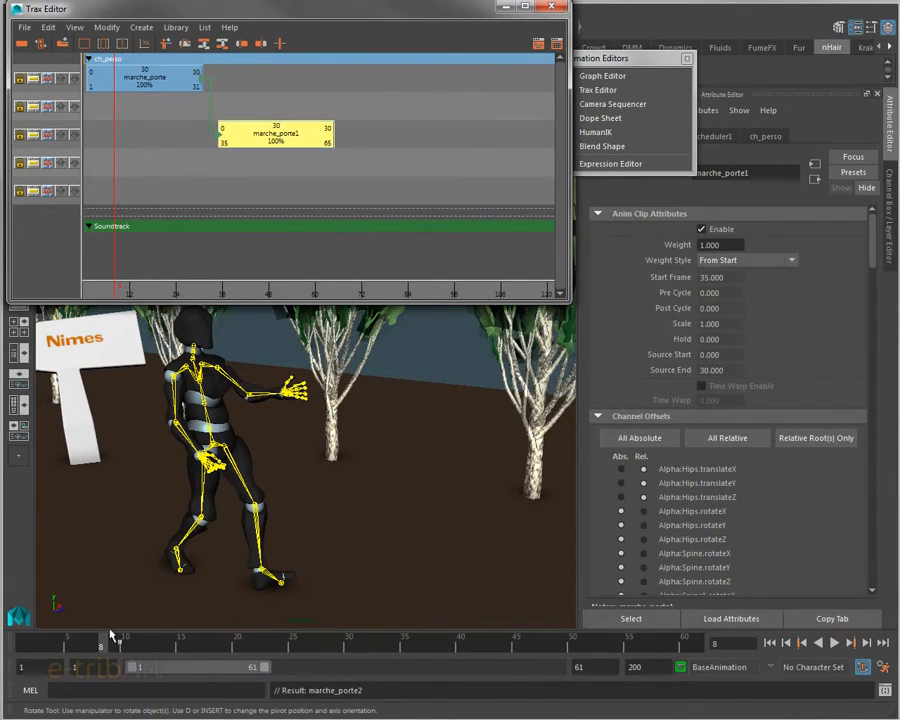
{"action": "left_click_drag", "start_coordinate": [88, 636], "coordinate": [396, 674]}
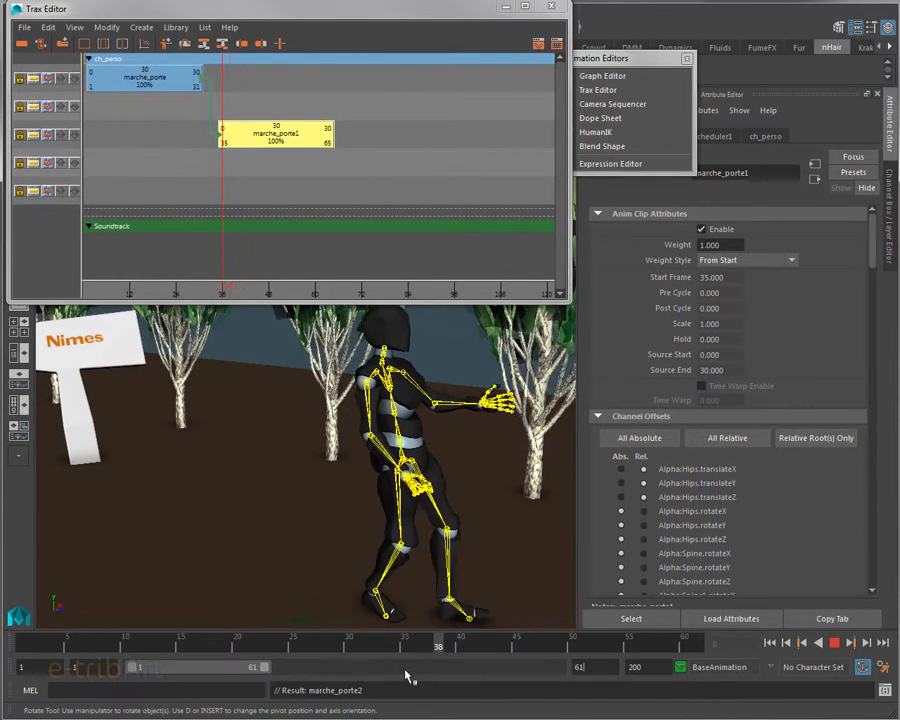
{"action": "left_click_drag", "start_coordinate": [405, 677], "coordinate": [112, 648]}
{"action": "left_click_drag", "start_coordinate": [247, 145], "coordinate": [248, 110]}
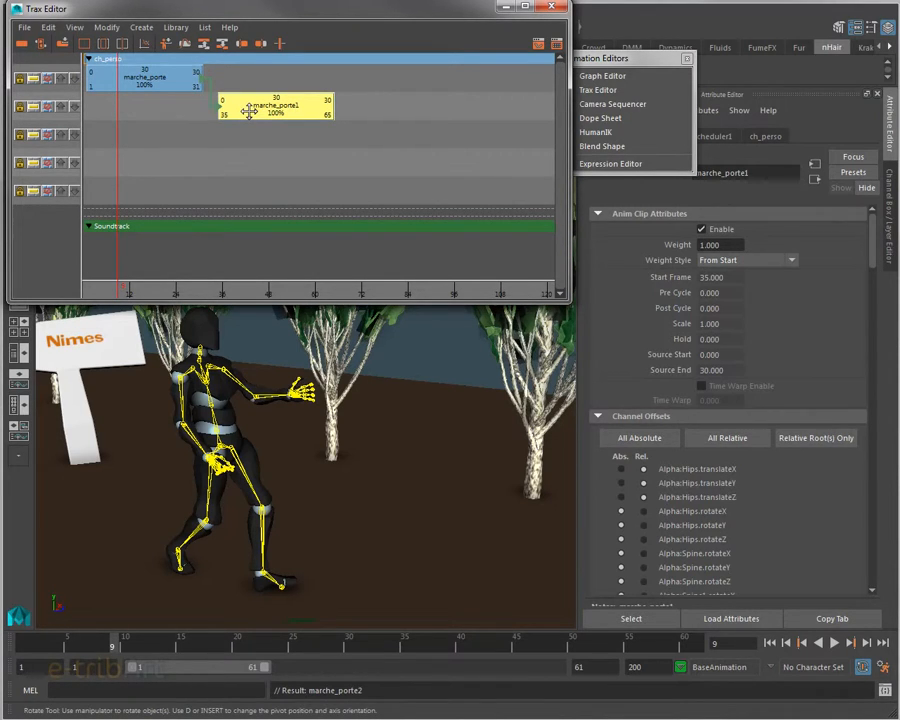
{"action": "left_click_drag", "start_coordinate": [287, 300], "coordinate": [287, 280]}
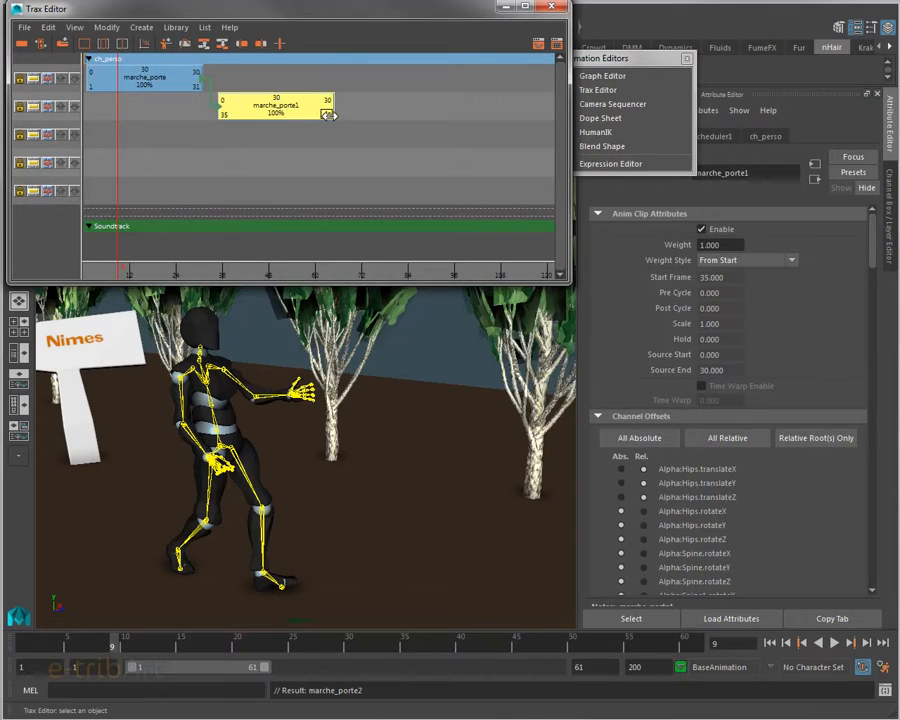
Scale the marche_porte1 clip down to 73% so that it ends at frame 57
{"action": "left_click_drag", "start_coordinate": [328, 115], "coordinate": [309, 99]}
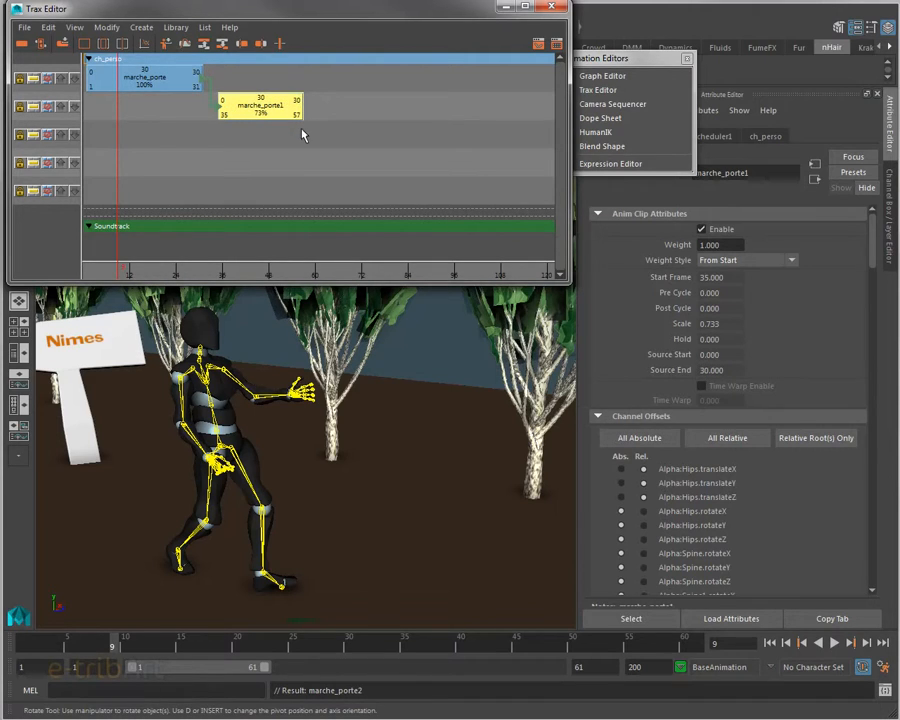
{"action": "middle_click_drag", "start_coordinate": [287, 136], "coordinate": [322, 148], "text": "alt"}
{"action": "right_click_drag", "start_coordinate": [322, 148], "coordinate": [400, 164], "text": "alt"}
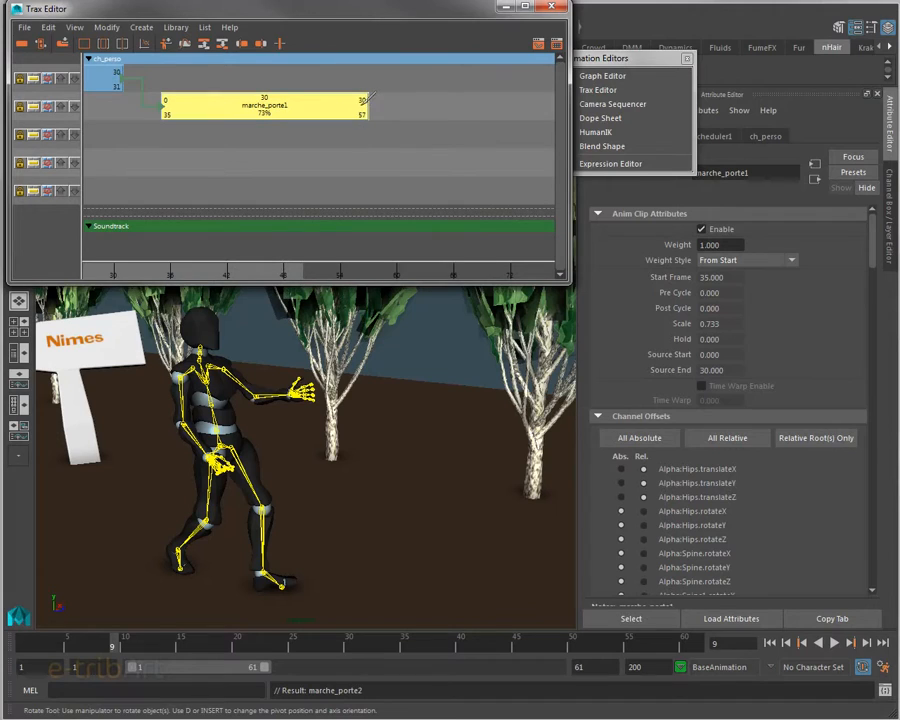
Trim marche_porte1's source end to 19, and restore the clip to source end 30 at 100% scale
{"action": "left_click_drag", "start_coordinate": [366, 96], "coordinate": [291, 96]}
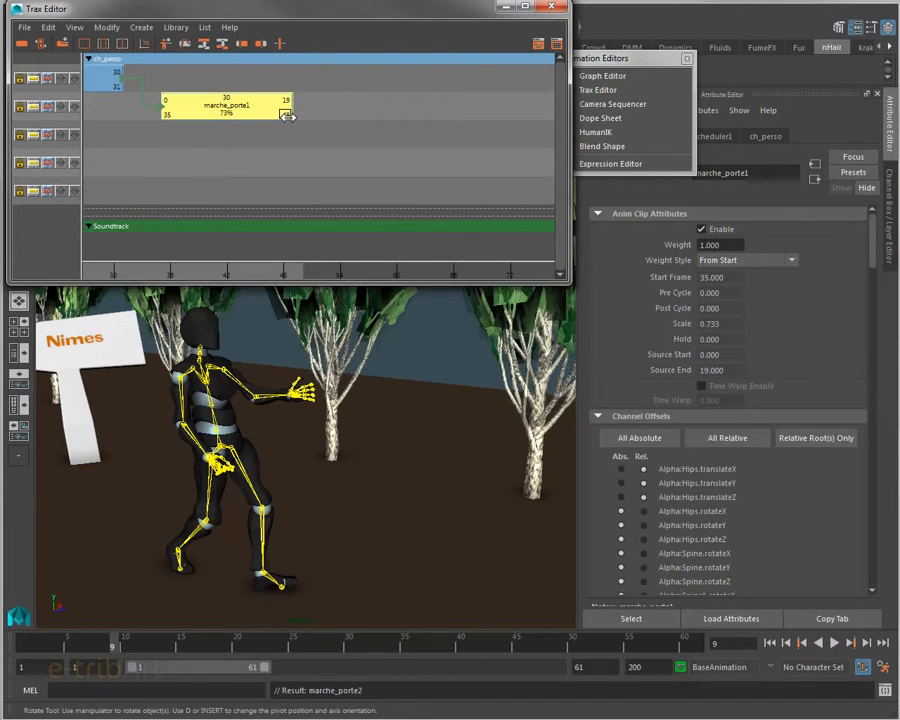
{"action": "mouse_move", "coordinate": [285, 115]}
{"action": "left_mouse_down"}
{"action": "mouse_move", "coordinate": [404, 131]}
{"action": "mouse_move", "coordinate": [277, 129]}
{"action": "mouse_move", "coordinate": [286, 131]}
{"action": "left_mouse_up"}
{"action": "left_click_drag", "start_coordinate": [290, 99], "coordinate": [446, 117]}
Bring both full clips into view in the Trax Editor and widen its window
{"action": "key", "text": "f"}
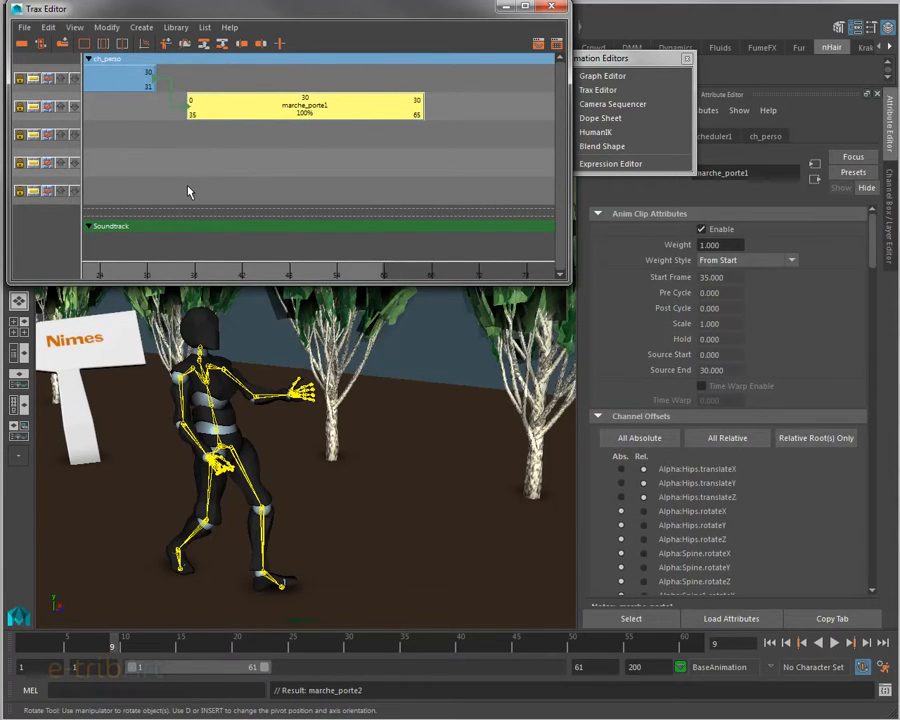
{"action": "middle_click_drag", "start_coordinate": [188, 192], "coordinate": [336, 203], "text": "alt"}
{"action": "right_click_drag", "start_coordinate": [334, 208], "coordinate": [334, 203], "text": "alt"}
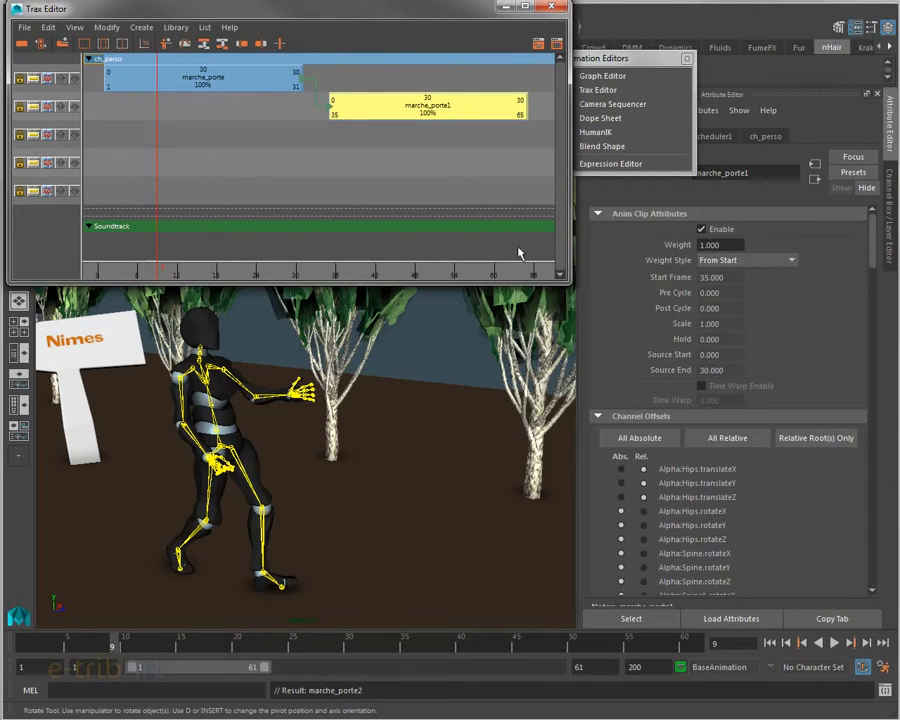
{"action": "left_click_drag", "start_coordinate": [571, 248], "coordinate": [688, 265]}
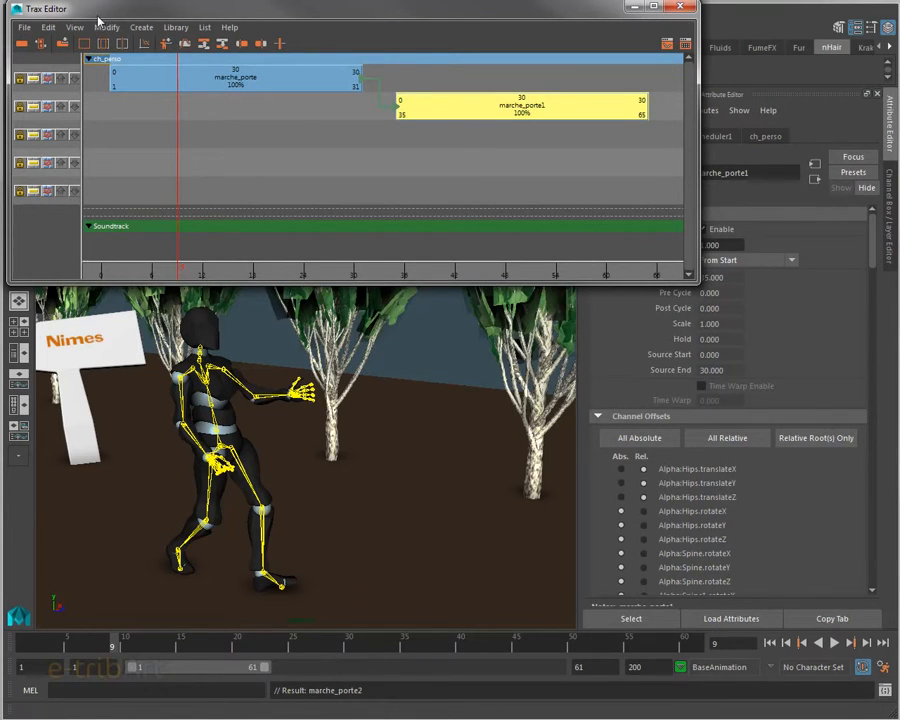
Open the Visor from the general editors and resize its window to fit within the screen
{"action": "left_click_drag", "start_coordinate": [97, 17], "coordinate": [128, 102]}
{"action": "left_click", "coordinate": [170, 11]}
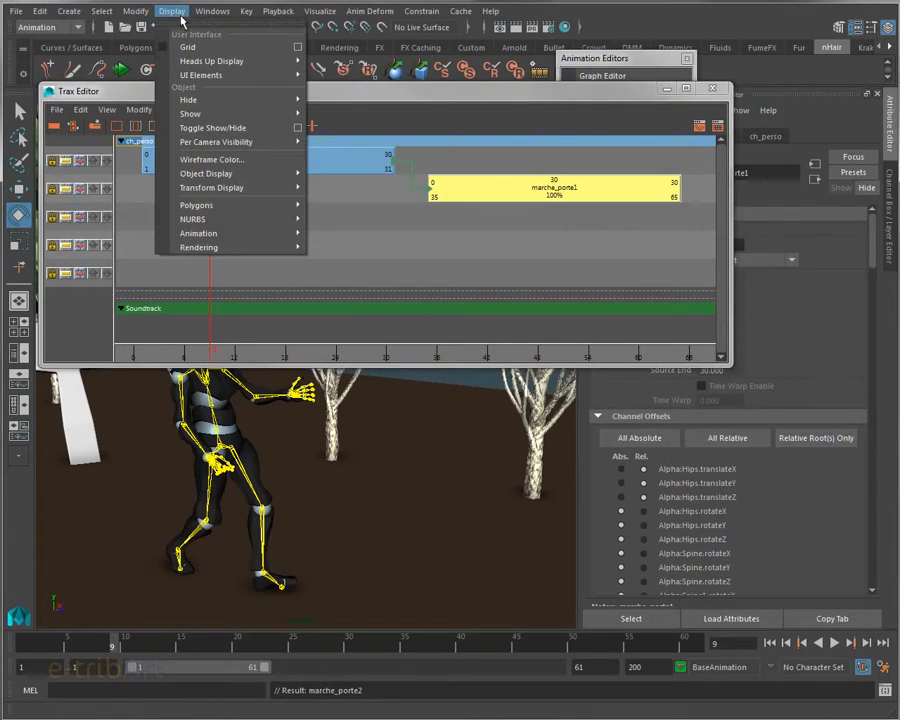
{"action": "mouse_move", "coordinate": [212, 11]}
{"action": "mouse_move", "coordinate": [287, 47]}
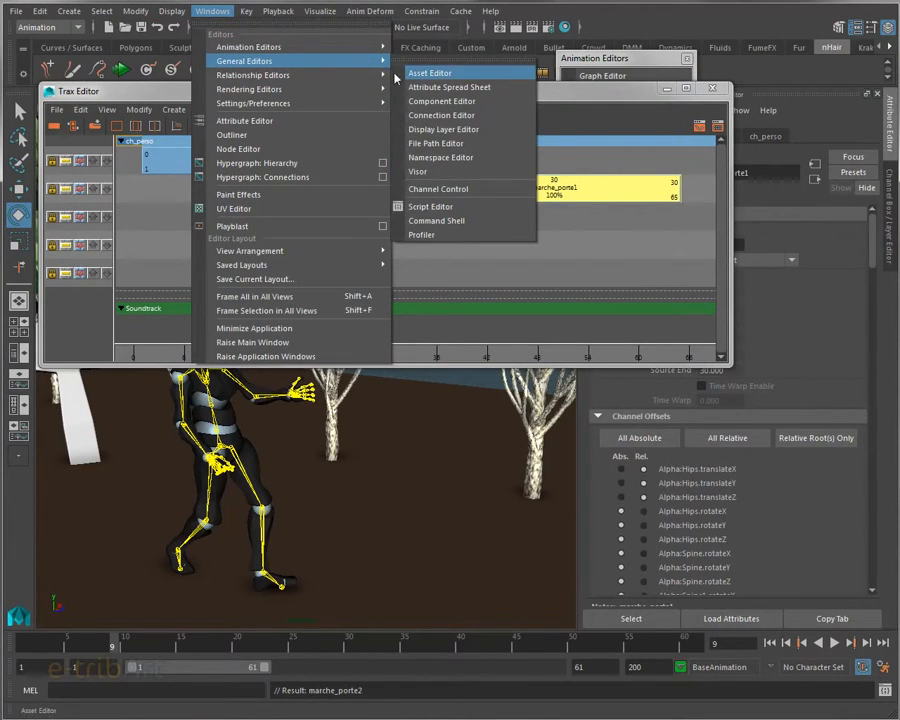
{"action": "left_click", "coordinate": [425, 173]}
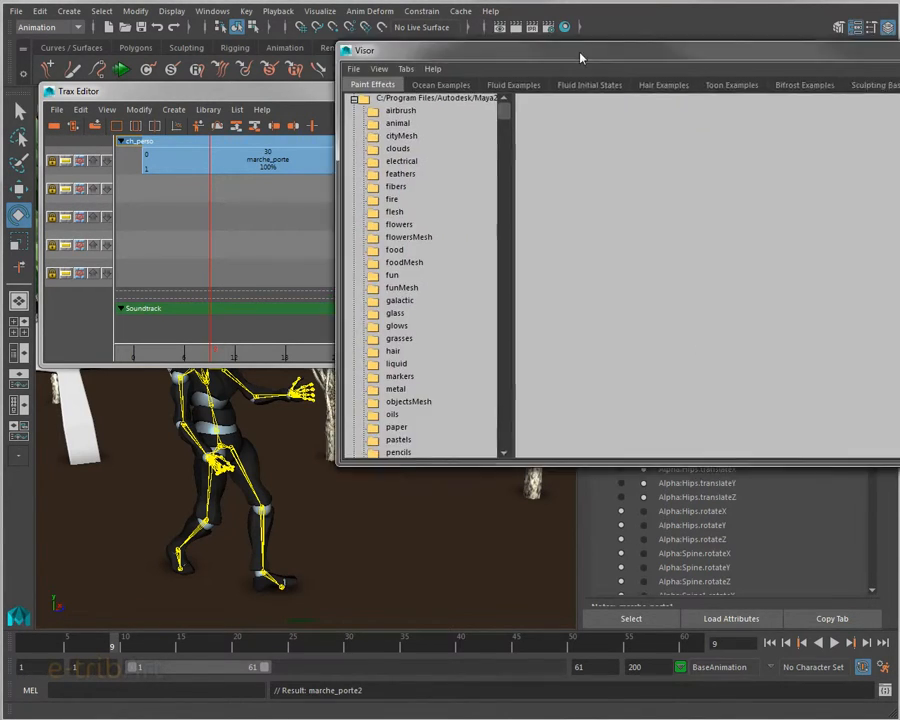
{"action": "left_click_drag", "start_coordinate": [581, 54], "coordinate": [337, 63]}
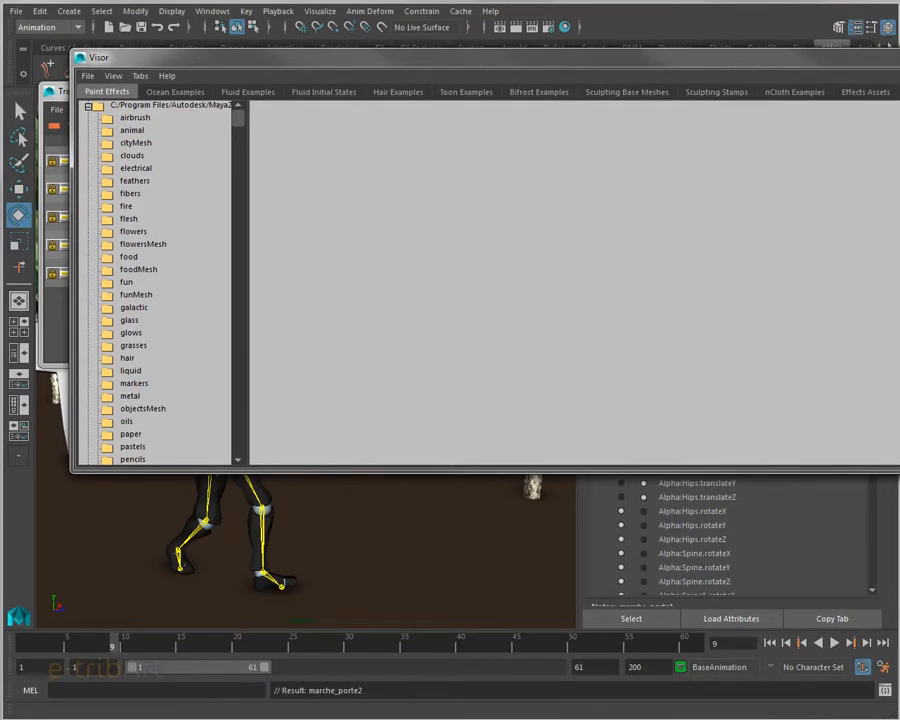
{"action": "left_click_drag", "start_coordinate": [899, 201], "coordinate": [831, 192]}
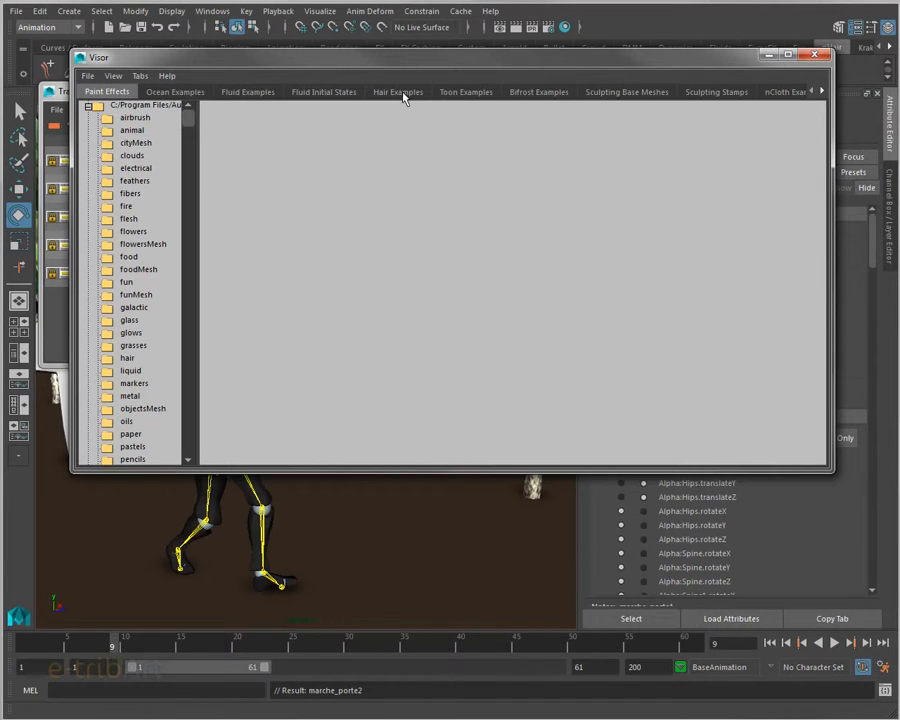
Show the character clips in the Visor and select the marche_porte2Source clip
{"action": "left_click", "coordinate": [820, 92]}
{"action": "left_click", "coordinate": [820, 92]}
{"action": "left_click", "coordinate": [820, 92]}
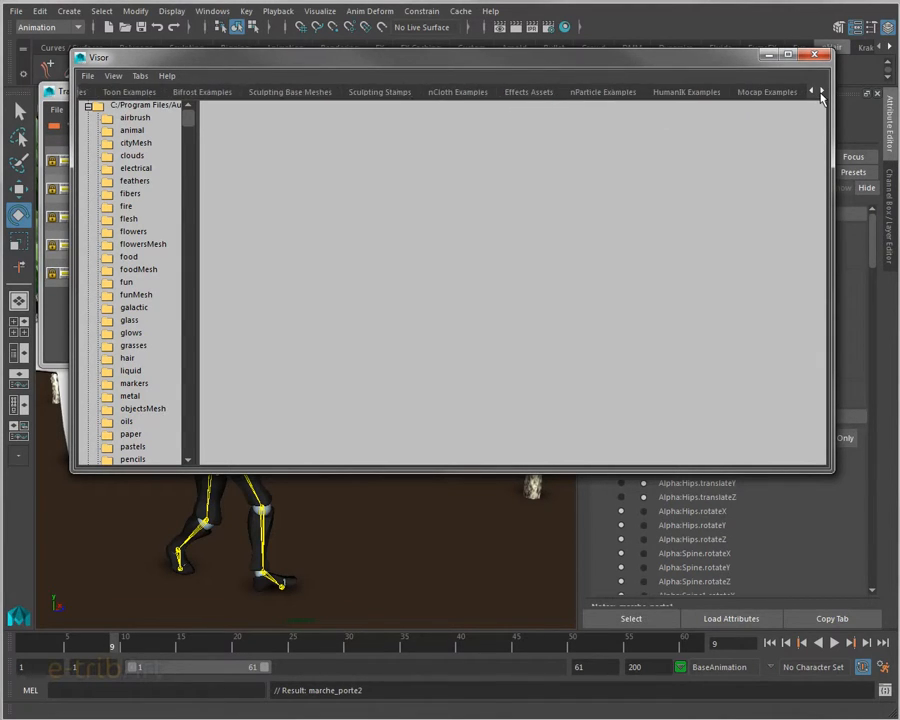
{"action": "left_click", "coordinate": [820, 92]}
{"action": "left_click", "coordinate": [705, 92]}
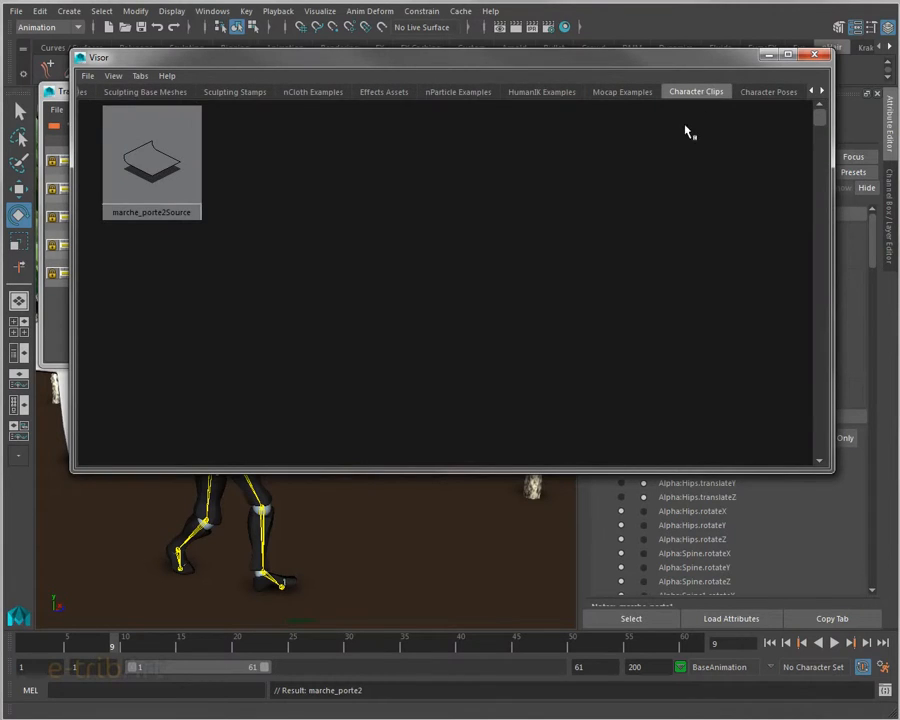
{"action": "left_click", "coordinate": [128, 188]}
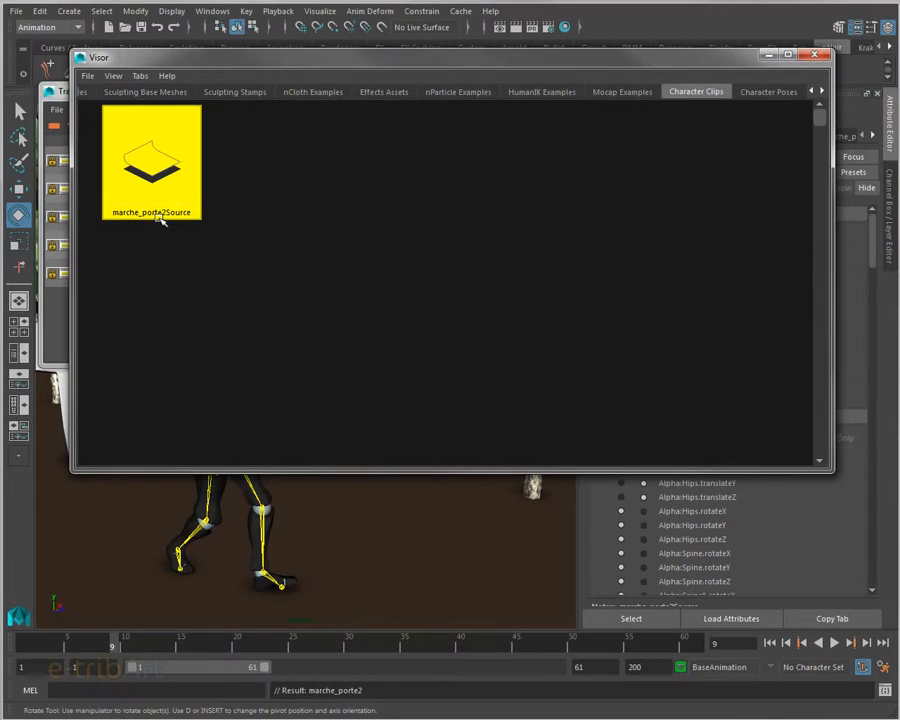
Add the marche_porte2Source clip from the Visor to ch_perso's third track, starting at frame 4
{"action": "left_click_drag", "start_coordinate": [181, 60], "coordinate": [529, 292]}
{"action": "middle_click_drag", "start_coordinate": [508, 342], "coordinate": [172, 220]}
{"action": "left_click", "coordinate": [281, 222]}
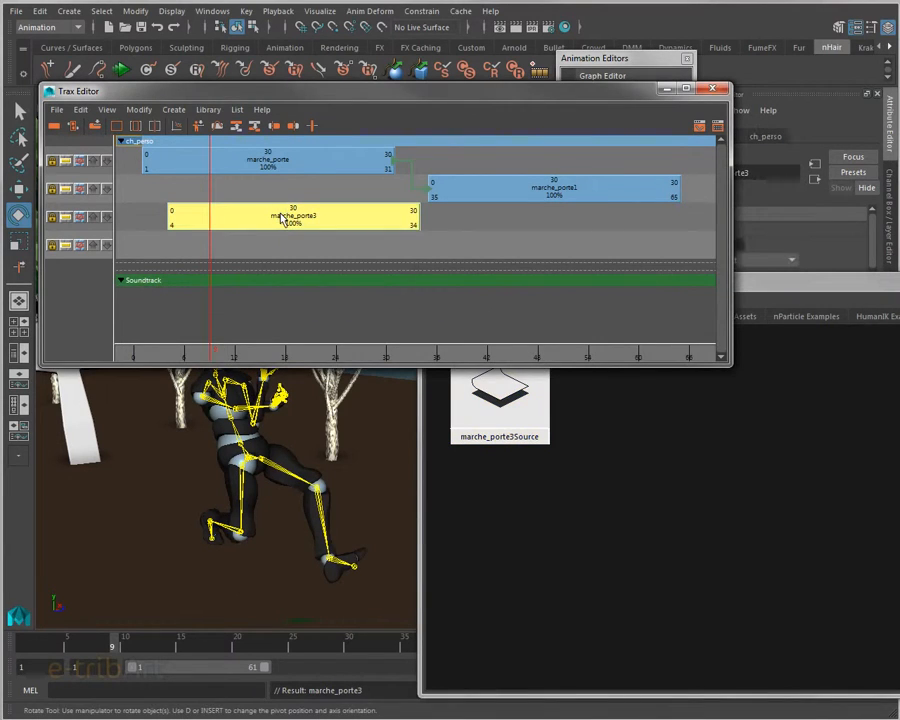
Scrub back to frame 5 and delete the clip on ch_perso's third track
{"action": "left_click_drag", "start_coordinate": [303, 93], "coordinate": [318, 14]}
{"action": "left_click_drag", "start_coordinate": [115, 649], "coordinate": [75, 640]}
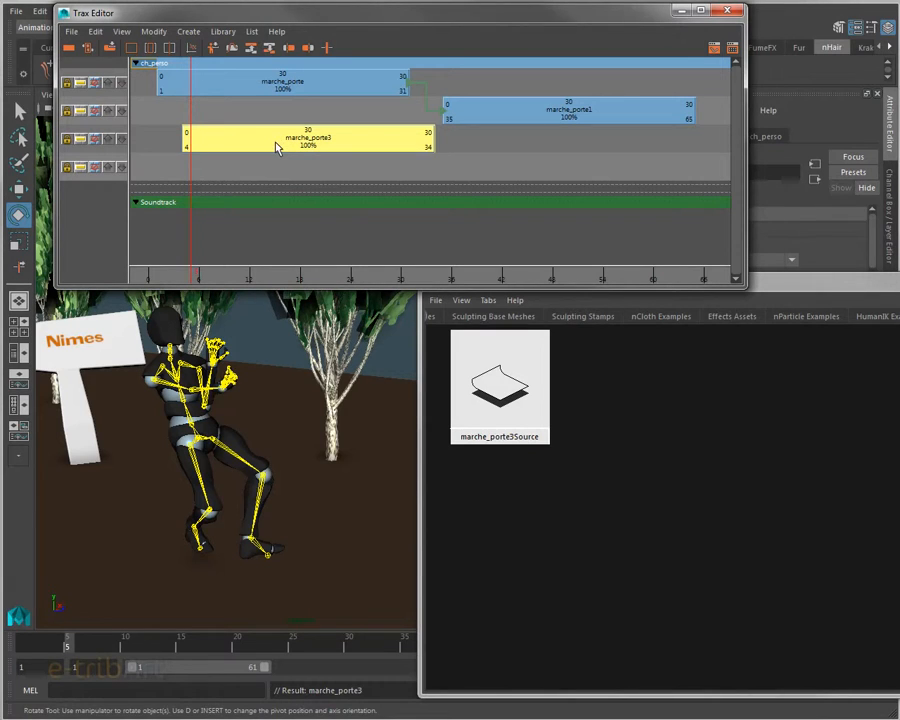
{"action": "key", "text": "Delete"}
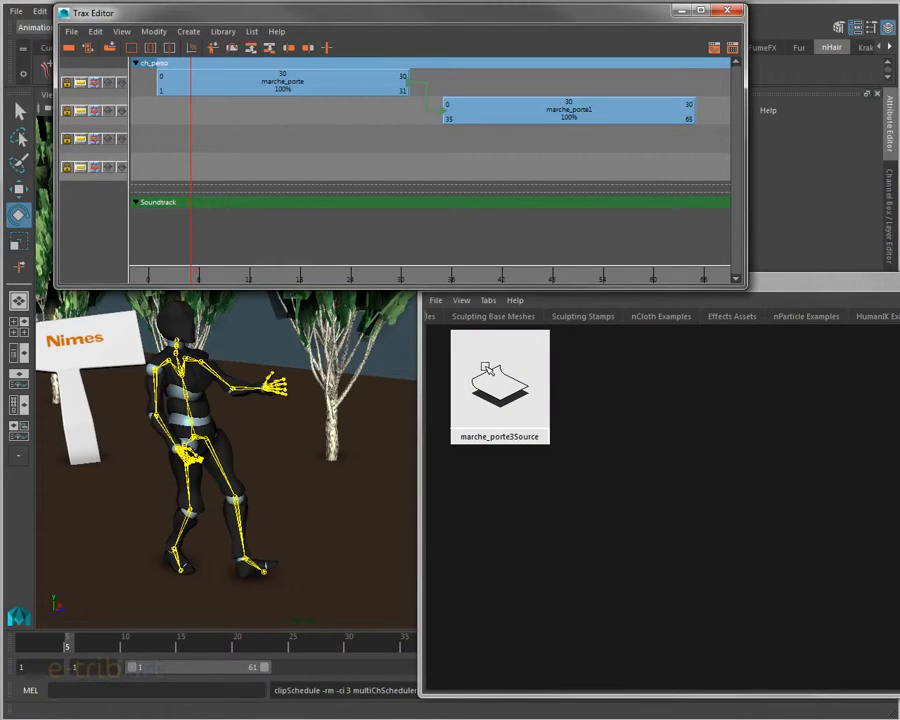
Dismiss the Visor, play back the two chained walk clips, and return the animation to frame 1
{"action": "left_click", "coordinate": [801, 288]}
{"action": "left_click_drag", "start_coordinate": [801, 290], "coordinate": [811, 329]}
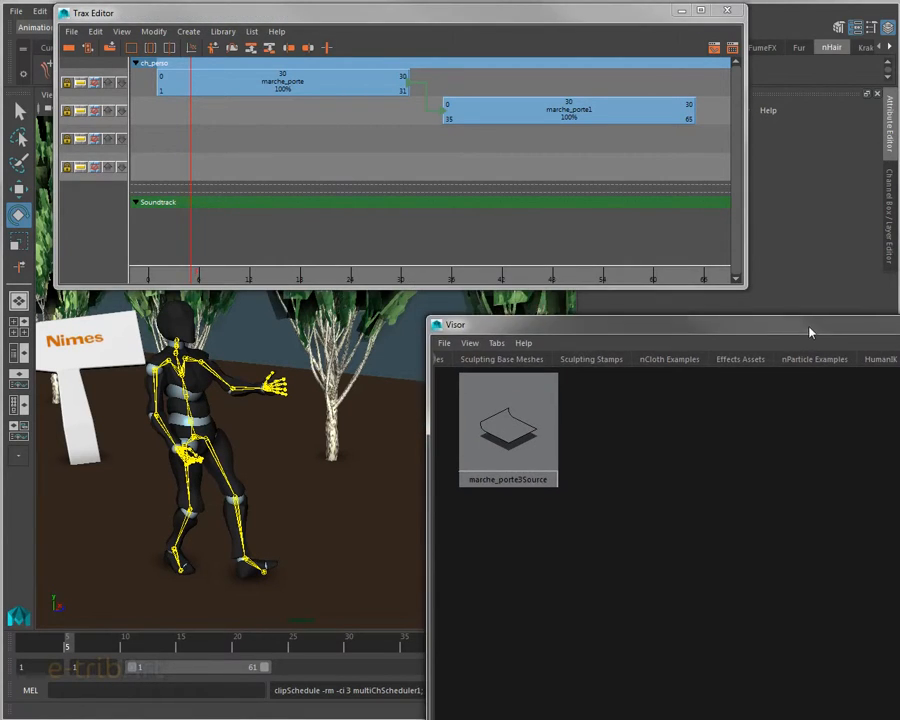
{"action": "left_click_drag", "start_coordinate": [899, 410], "coordinate": [893, 408]}
{"action": "left_click_drag", "start_coordinate": [714, 326], "coordinate": [709, 287]}
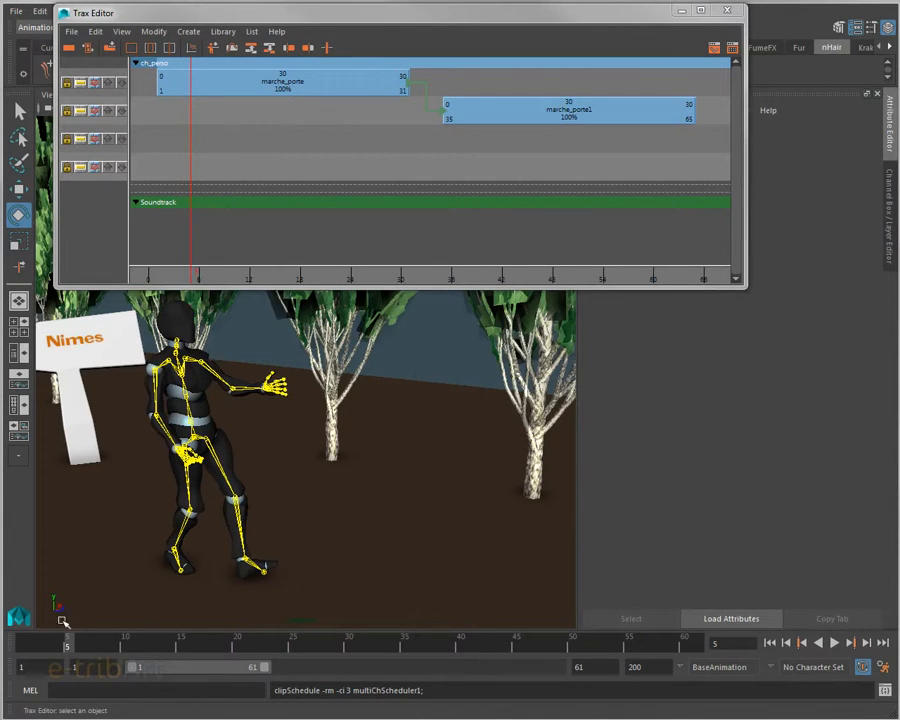
{"action": "key", "text": "alt+v"}
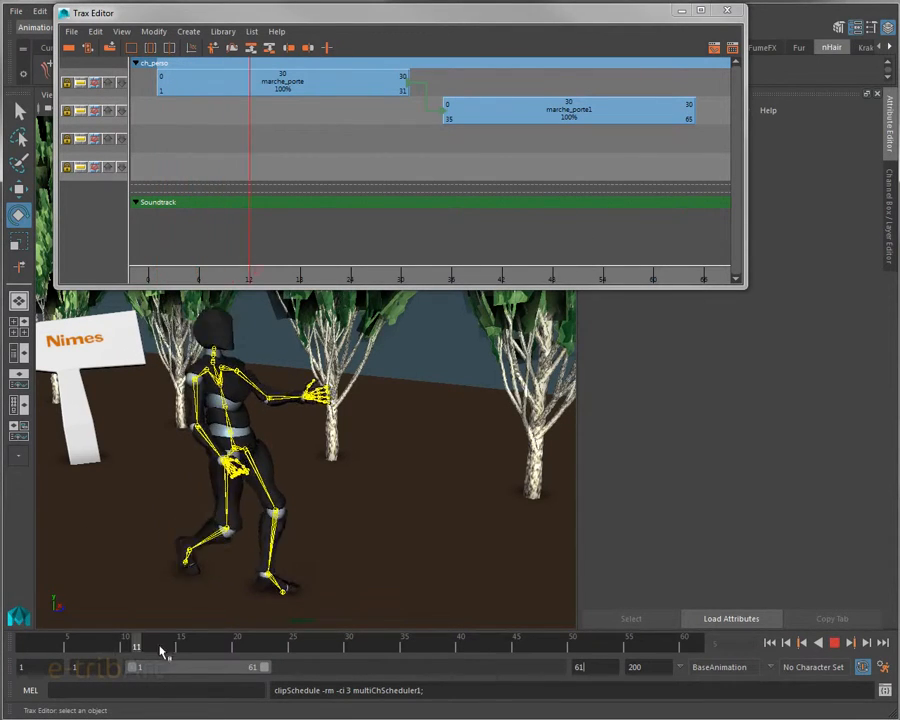
{"action": "left_click_drag", "start_coordinate": [358, 660], "coordinate": [0, 658]}
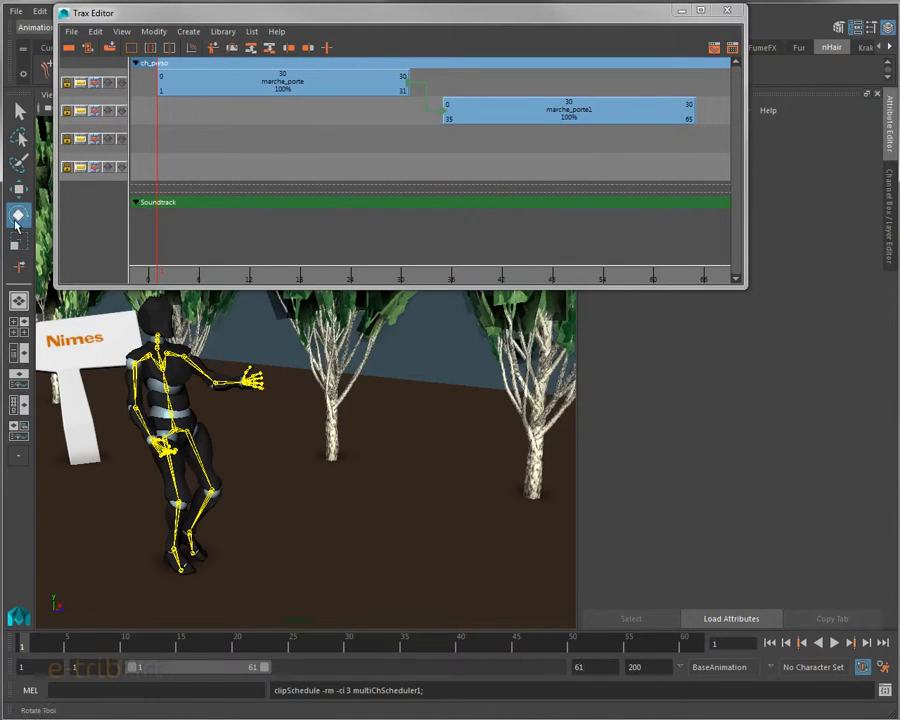
Clear the Trax Editor from the viewport and examine the character between the Nimes and Montpellier signs from several angles
{"action": "left_click_drag", "start_coordinate": [212, 14], "coordinate": [899, 110]}
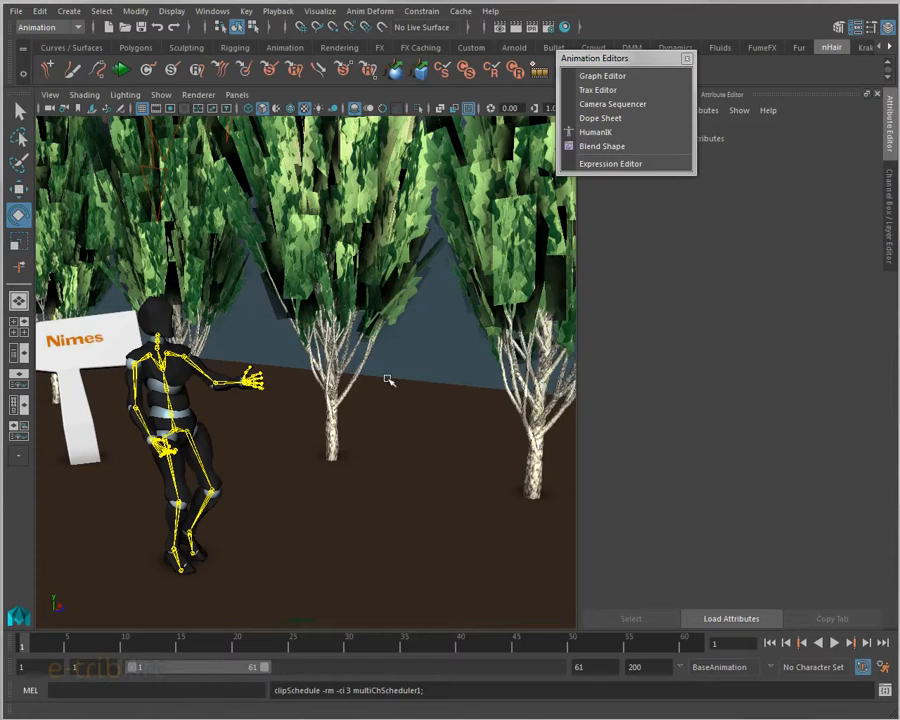
{"action": "left_click_drag", "start_coordinate": [223, 420], "coordinate": [275, 408], "text": "alt"}
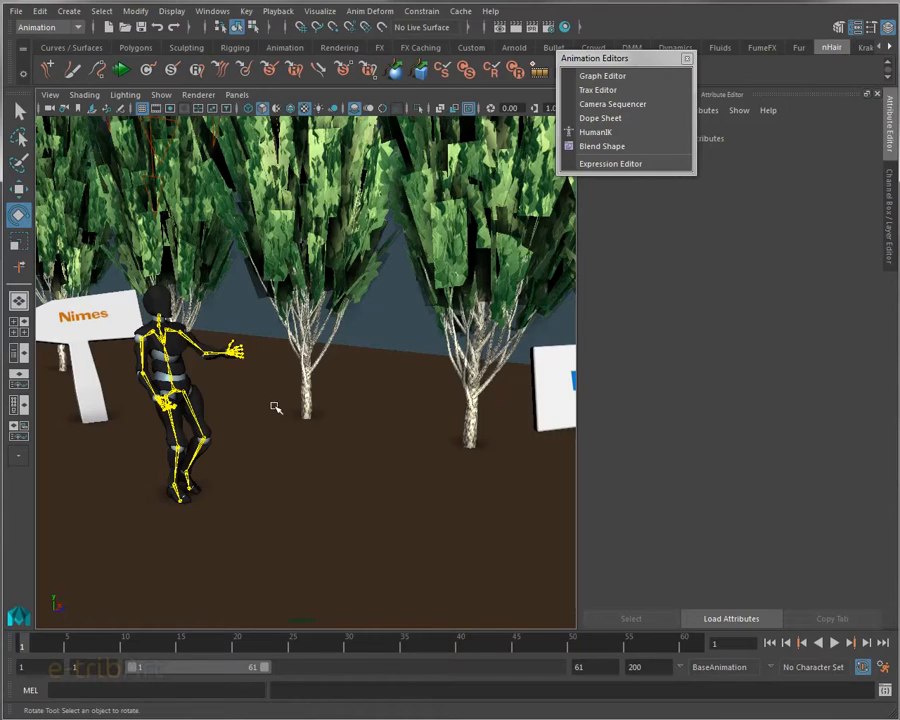
{"action": "middle_click_drag", "start_coordinate": [277, 404], "coordinate": [337, 391], "text": "alt"}
{"action": "scroll", "coordinate": [338, 395], "scroll_direction": "up", "scroll_amount": 4}
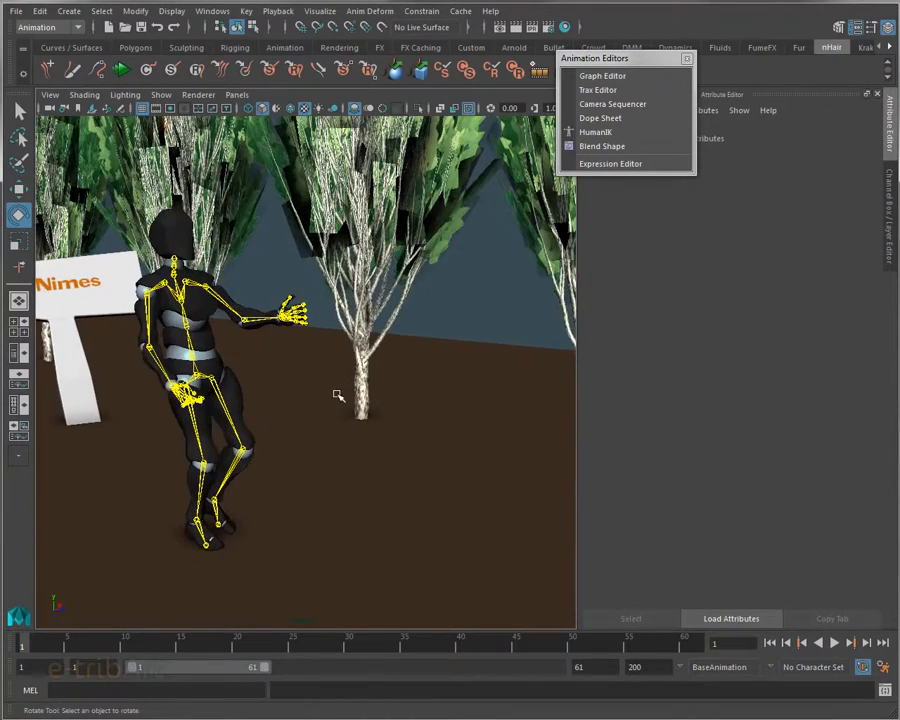
{"action": "mouse_move", "coordinate": [325, 410]}
{"action": "left_mouse_down", "text": "alt"}
{"action": "mouse_move", "coordinate": [291, 410]}
{"action": "mouse_move", "coordinate": [340, 414]}
{"action": "left_mouse_up", "text": "alt"}
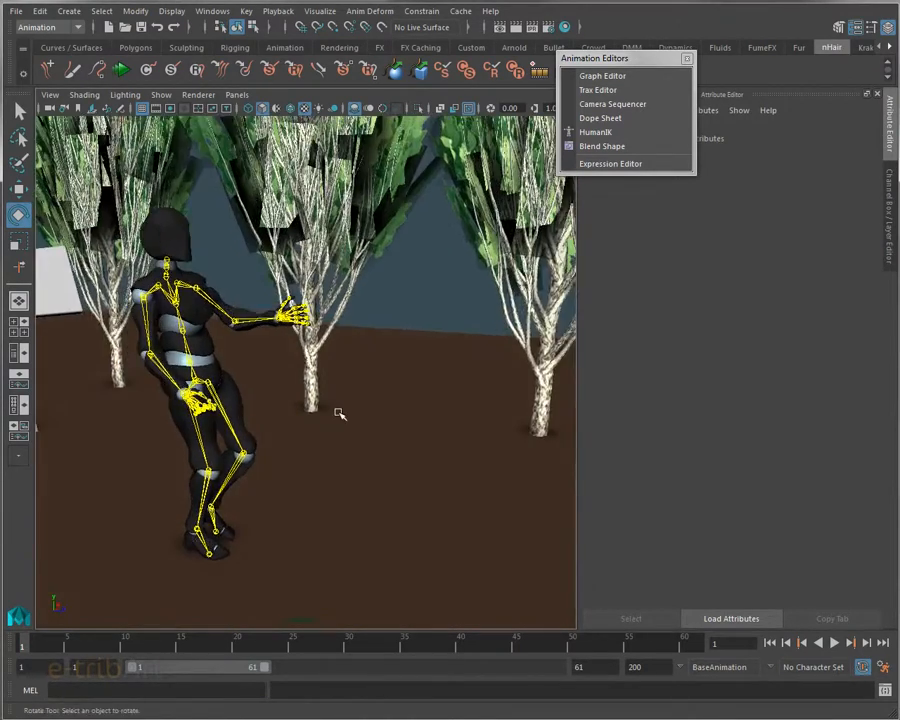
{"action": "scroll", "coordinate": [340, 414], "scroll_direction": "down", "scroll_amount": 5}
{"action": "middle_click_drag", "start_coordinate": [340, 414], "coordinate": [297, 423], "text": "alt"}
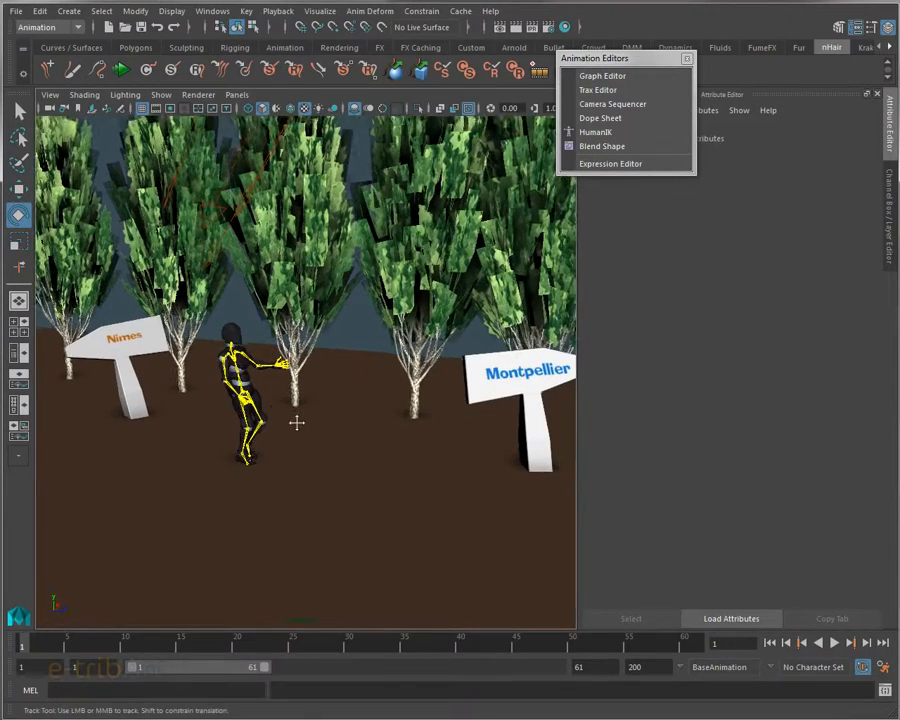
{"action": "left_click_drag", "start_coordinate": [297, 423], "coordinate": [267, 415], "text": "alt"}
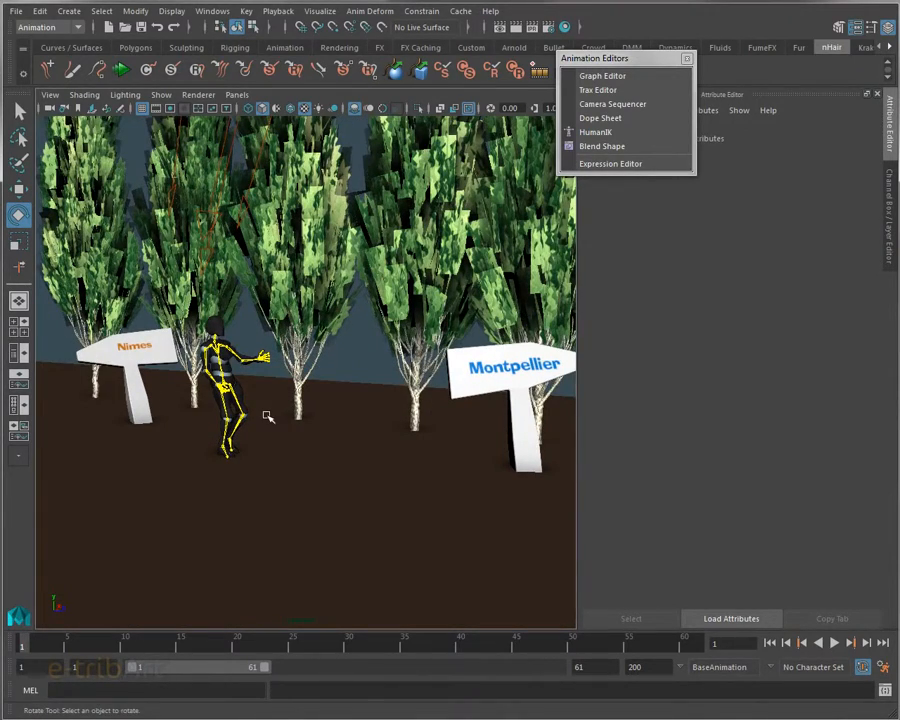